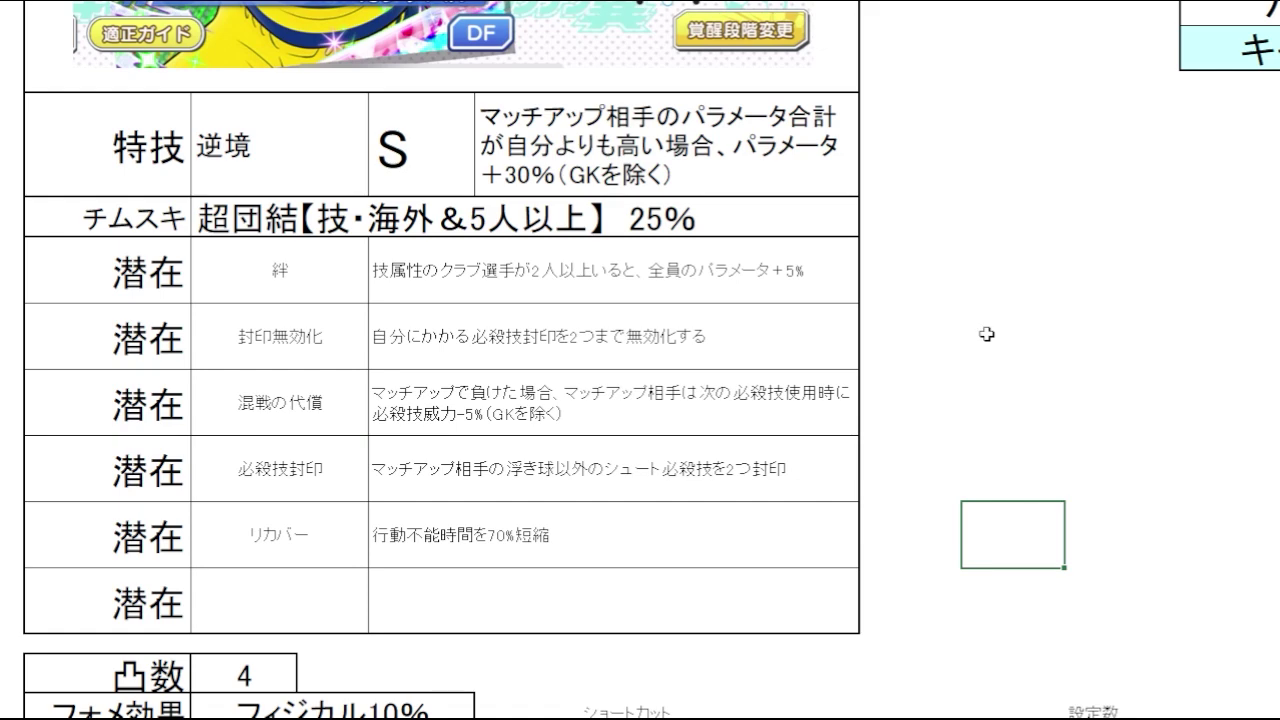
Review the player's special skill, team skill, latent abilities and full parameter table, including the in-match values and totals.
scroll(1067, 152, down, 1)
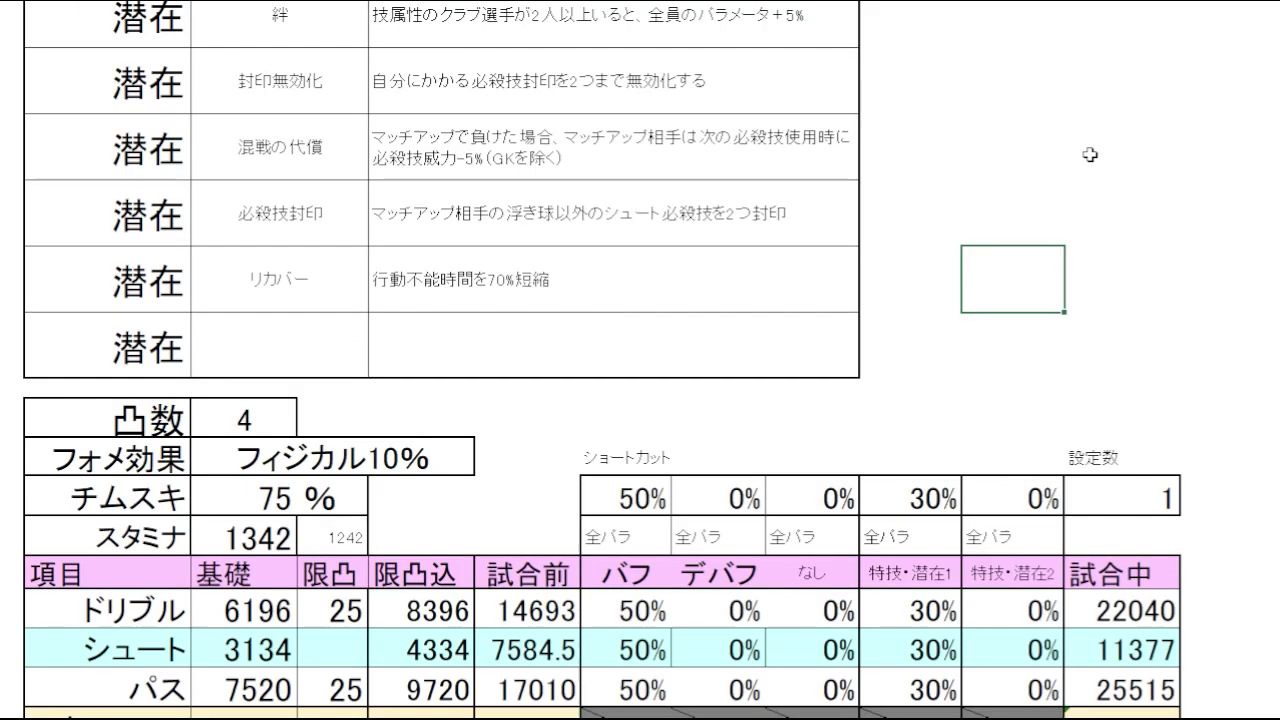
scroll(1083, 156, down, 1)
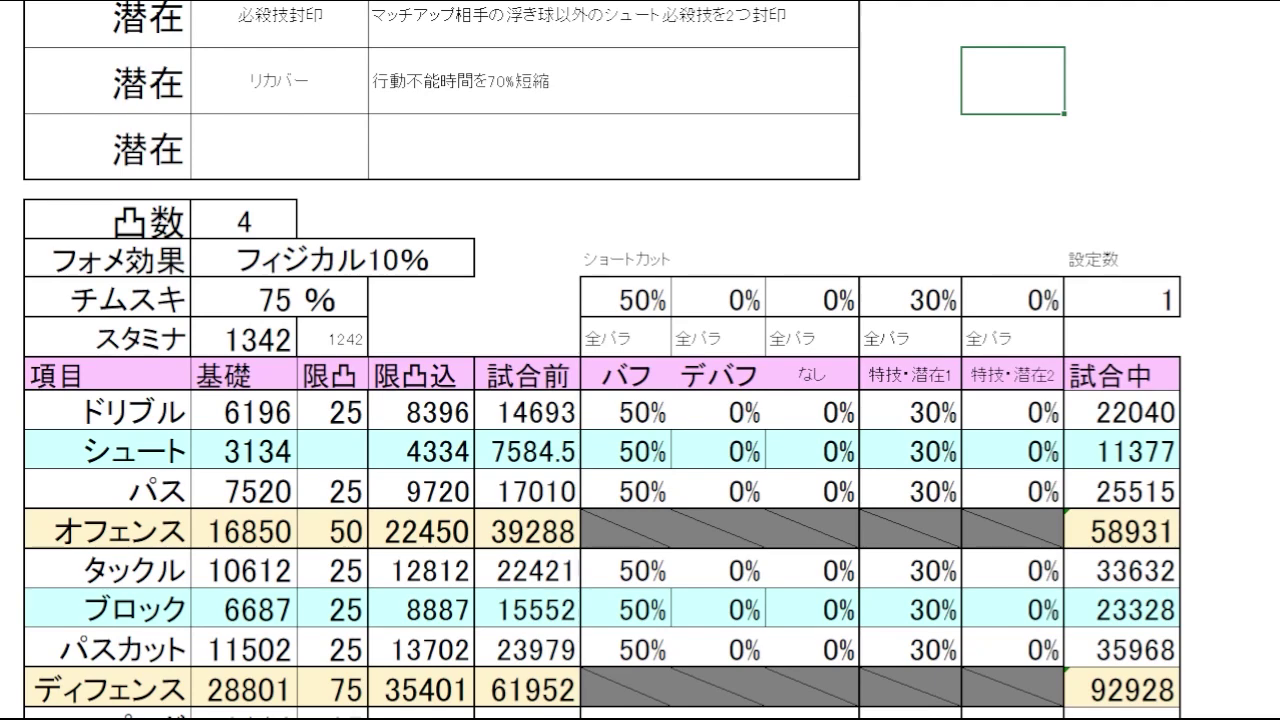
scroll(602, 359, down, 1)
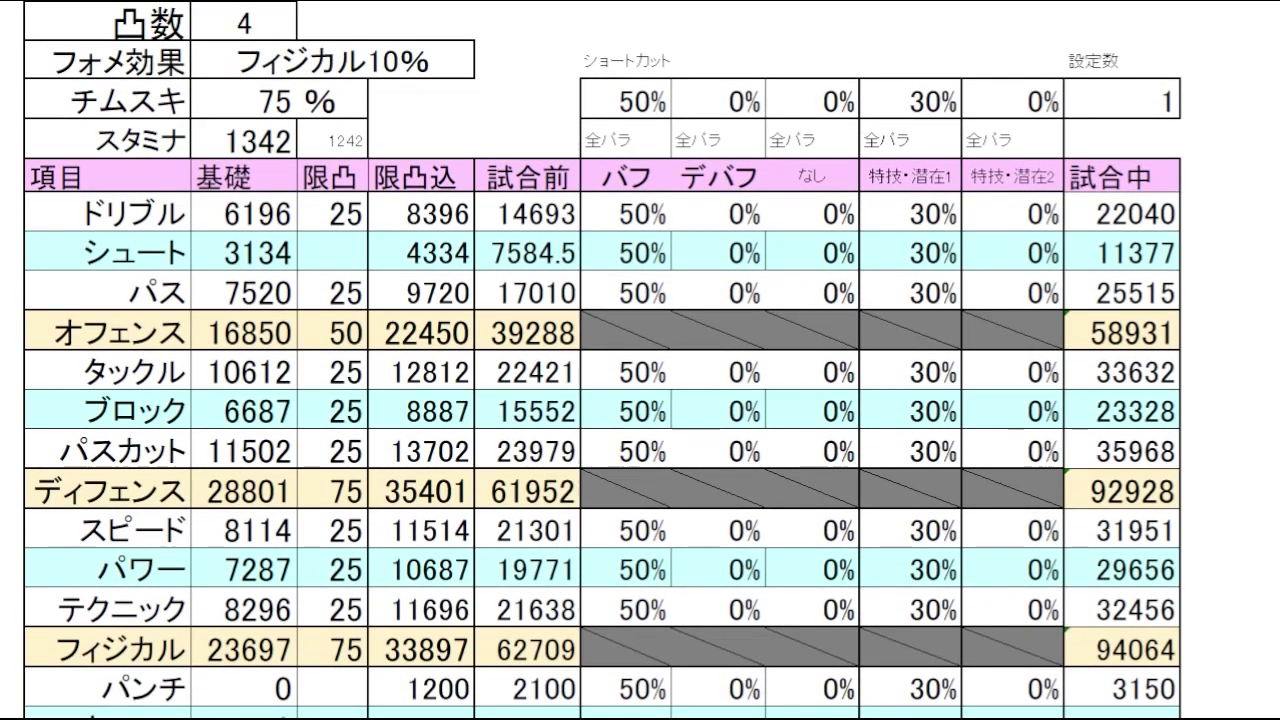
scroll(488, 486, down, 1)
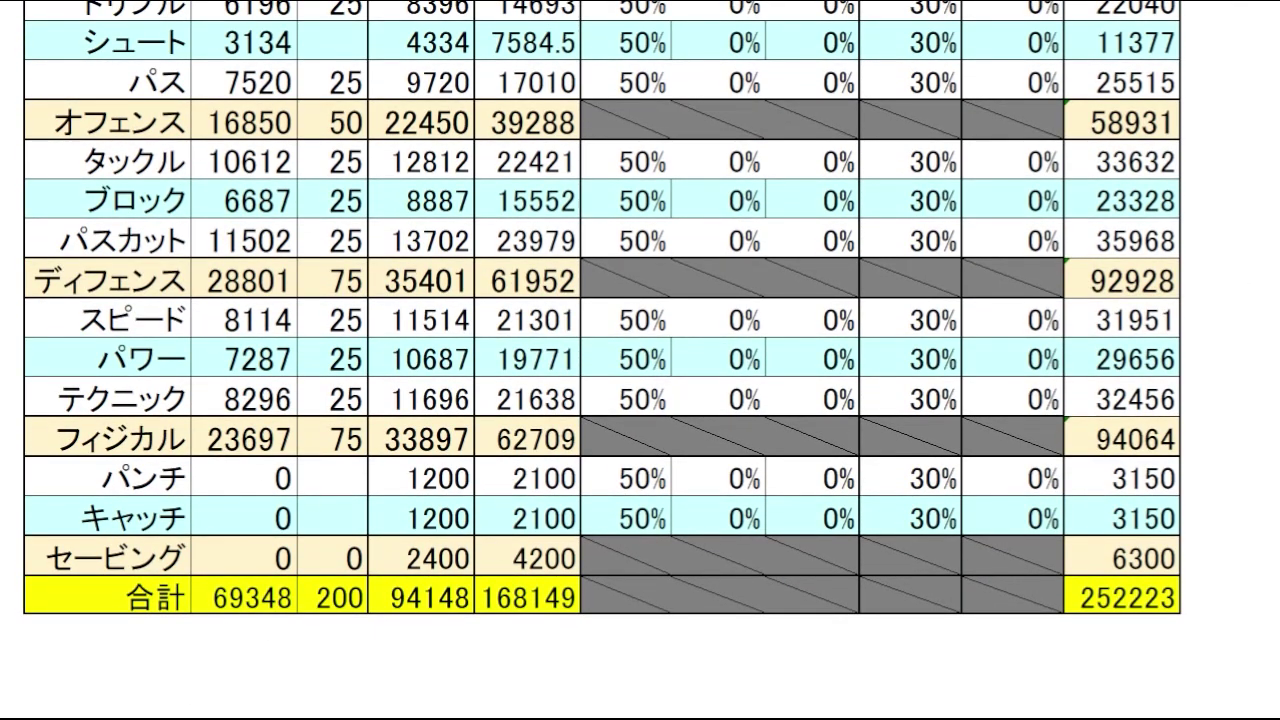
click(1269, 278)
scroll(447, 262, up, 1)
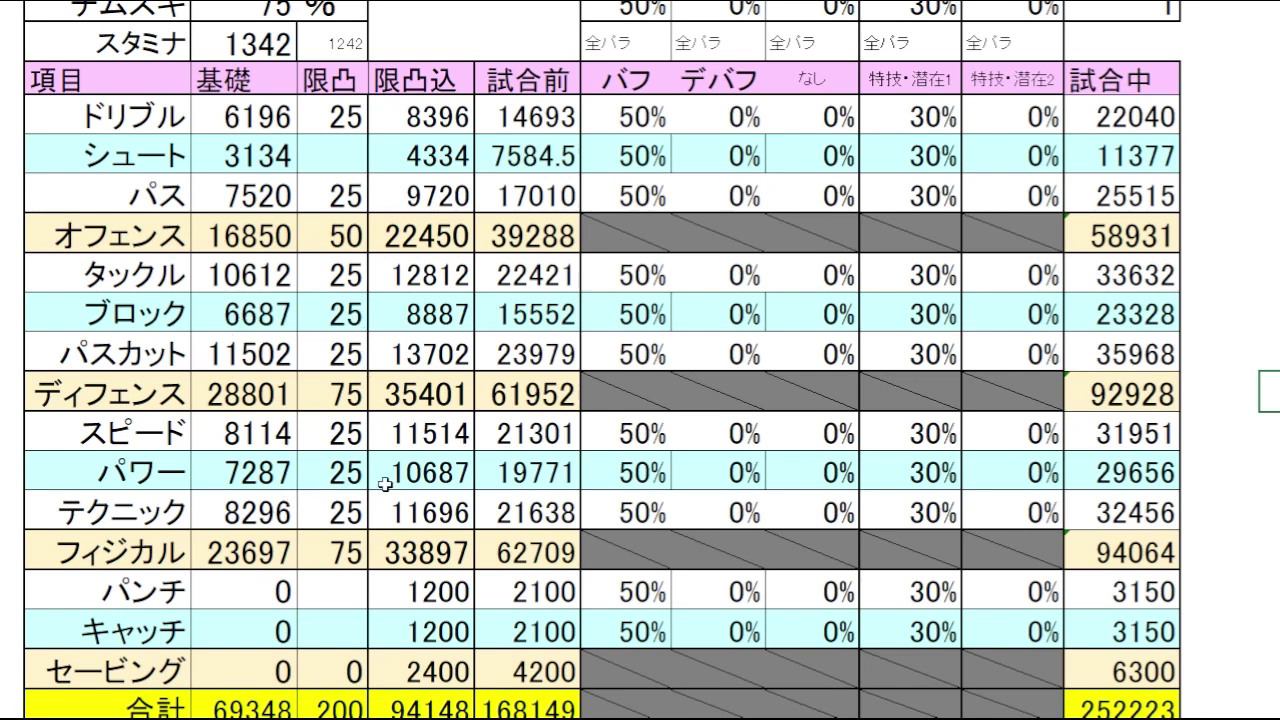
click(1269, 272)
scroll(640, 360, up, 10)
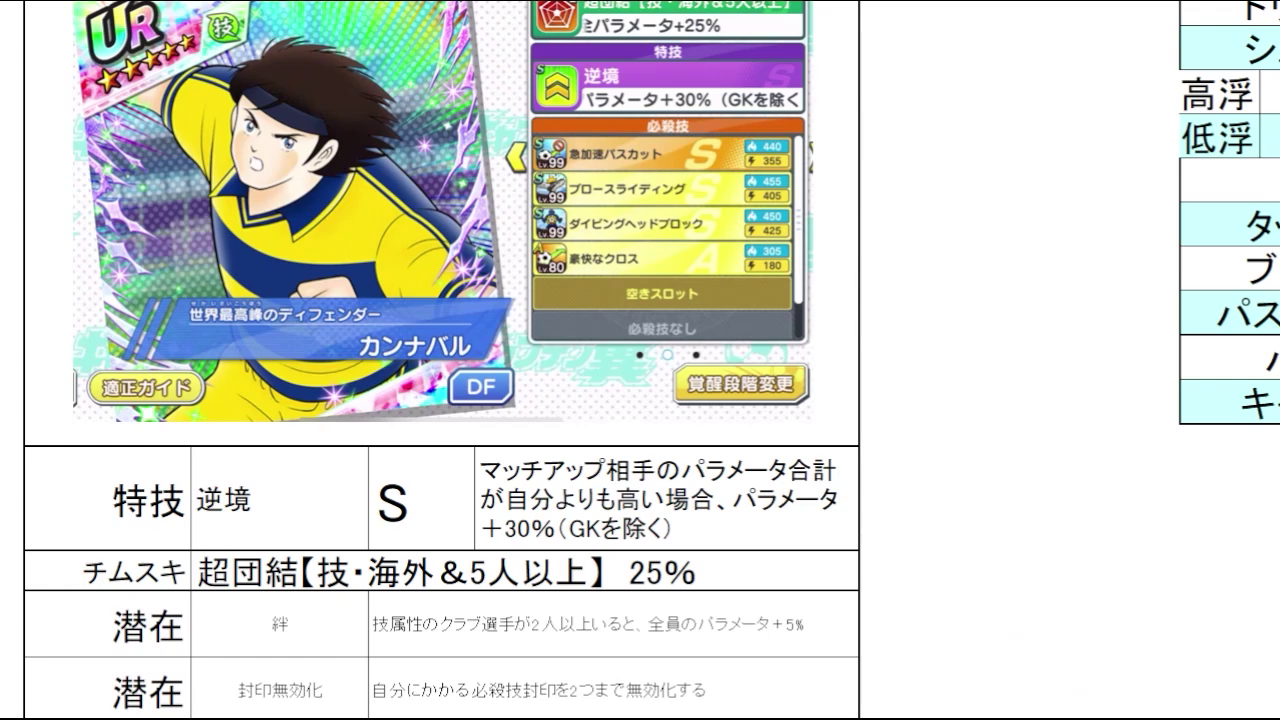
scroll(640, 360, up, 2)
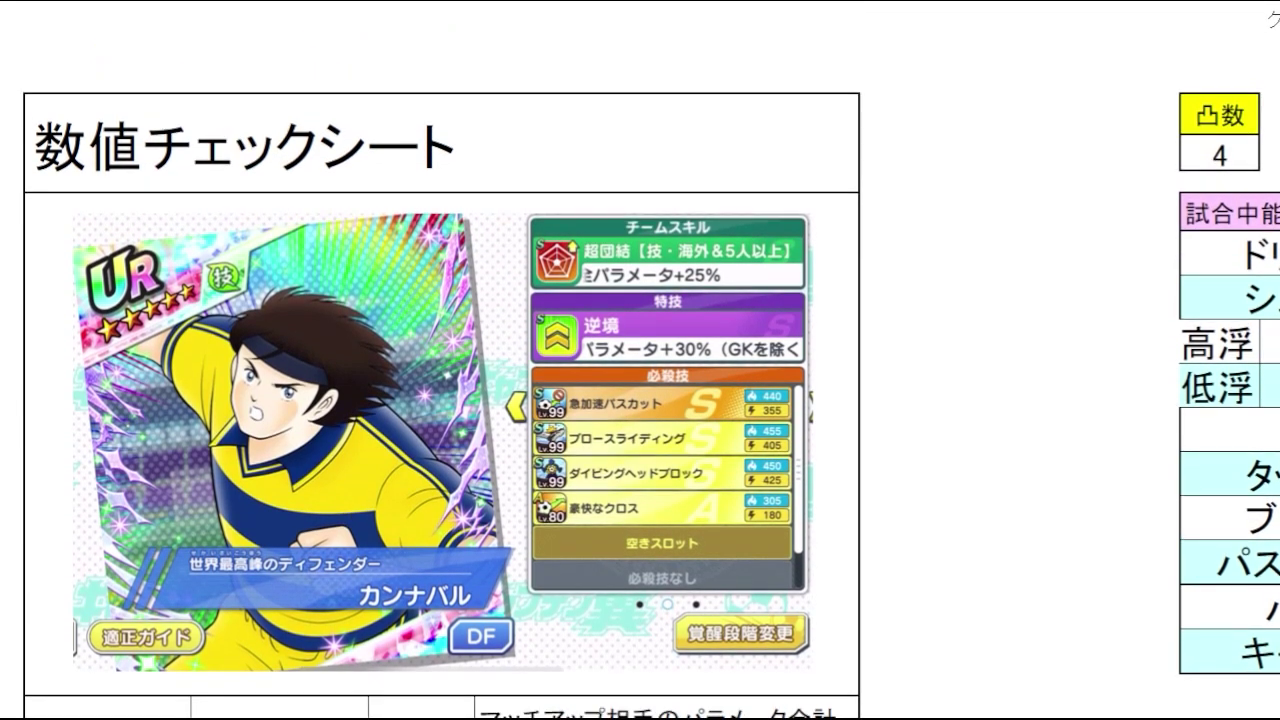
Examine the in-match ability values in the なし and 逆境30% columns, especially タックル, ブロック and パスカット.
scroll(640, 360, right, 5)
scroll(700, 66, down, 1)
click(700, 66)
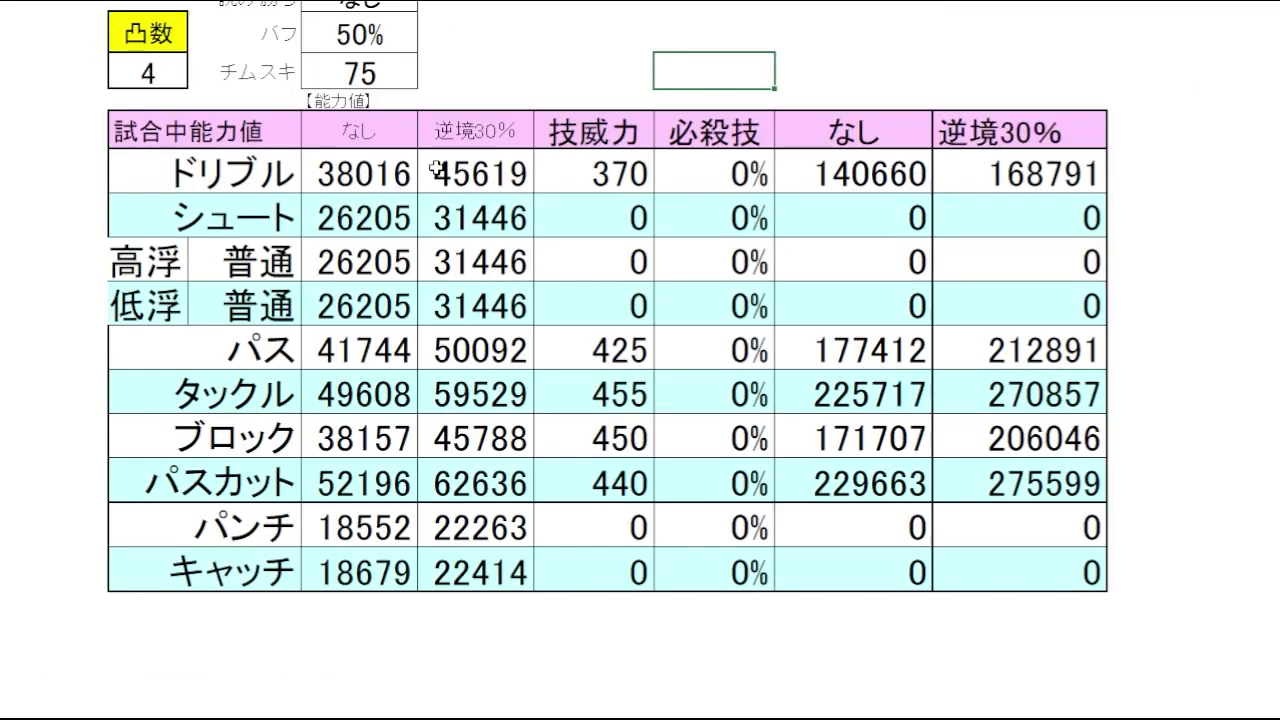
drag(380, 142, 382, 480)
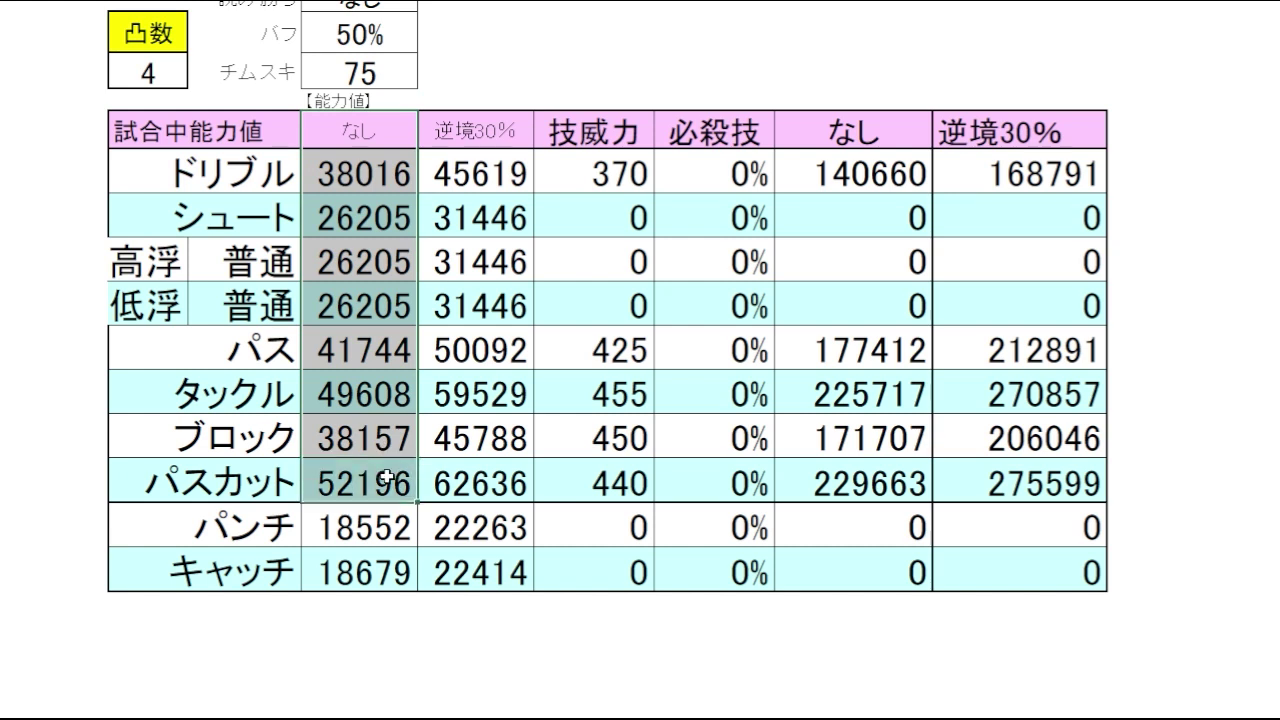
click(405, 401)
click(350, 444)
click(396, 494)
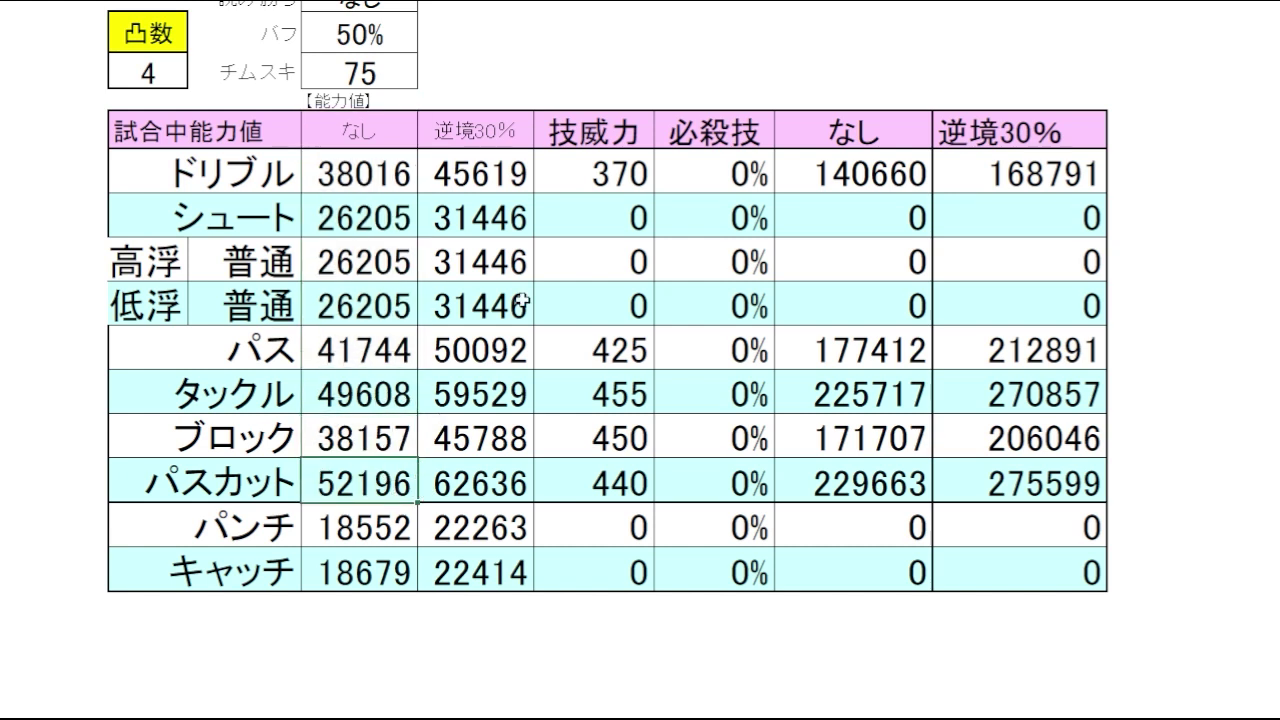
click(522, 142)
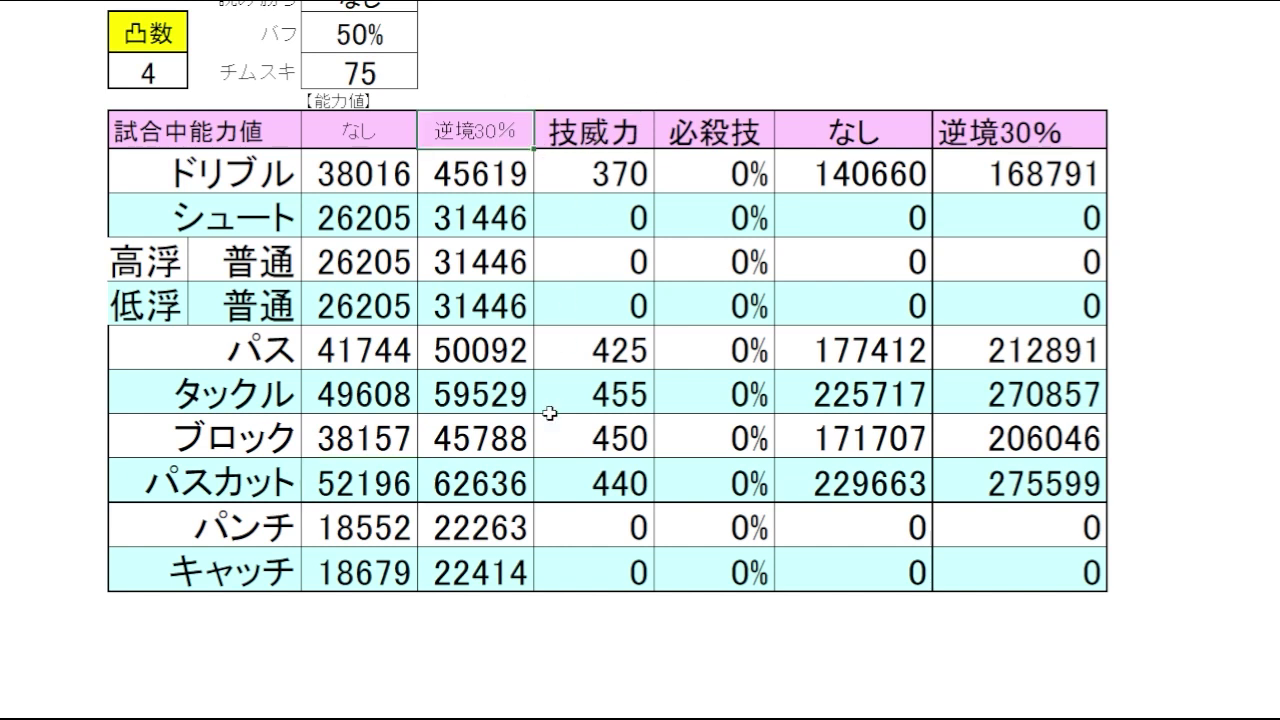
click(499, 401)
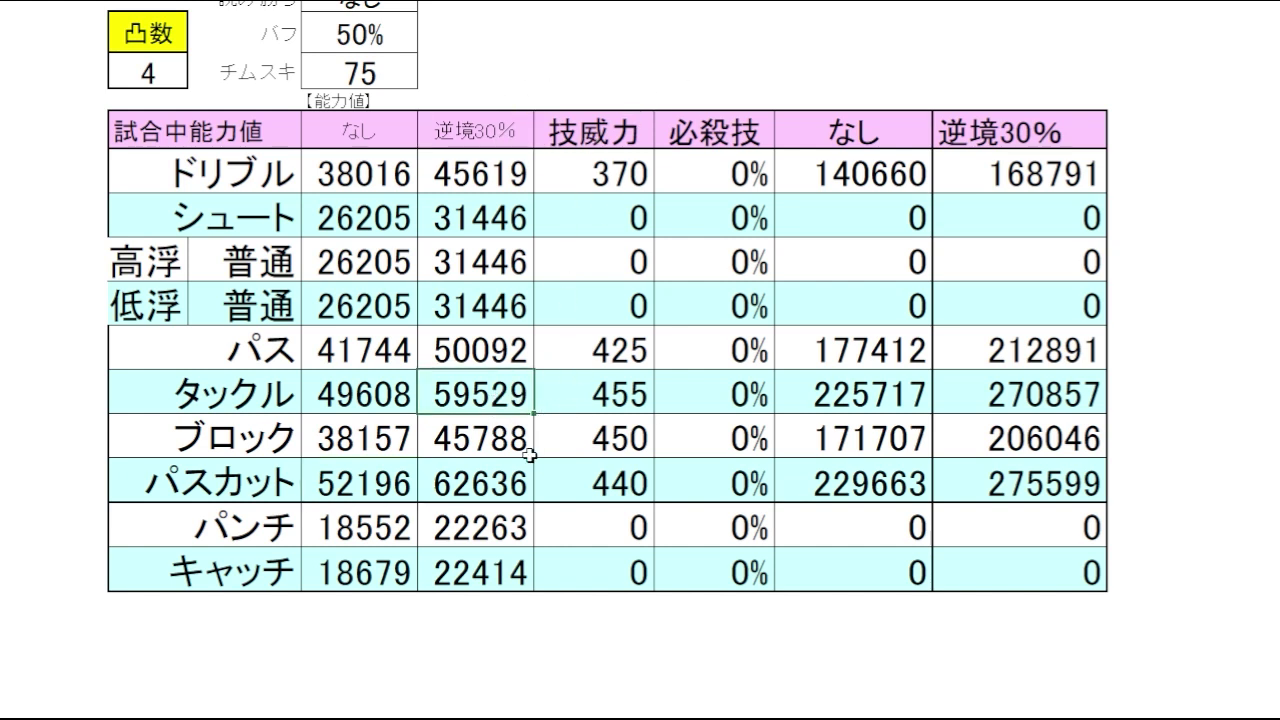
click(508, 489)
click(1276, 305)
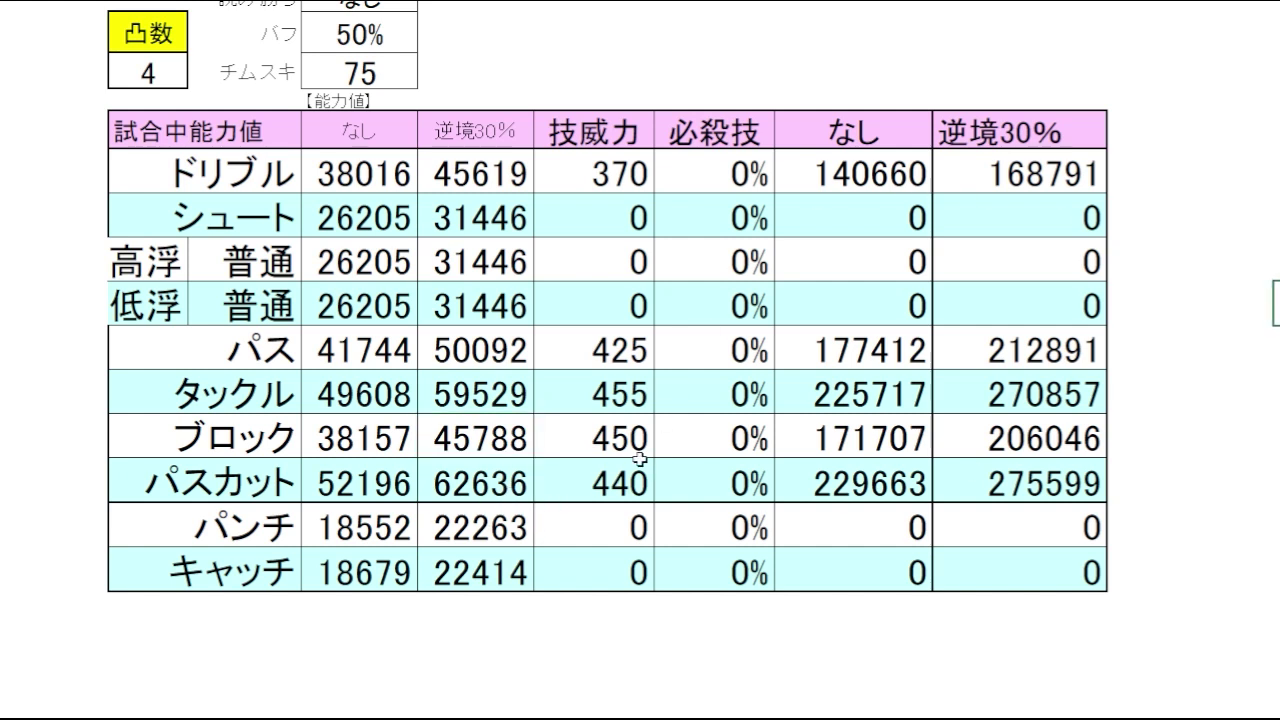
Examine the 技威力 values and the なし totals for タックル, ブロック and パスカット.
drag(614, 390, 626, 497)
click(1262, 392)
click(1276, 262)
click(897, 132)
click(912, 398)
click(899, 489)
click(1231, 432)
click(918, 436)
click(1208, 380)
drag(880, 392, 888, 476)
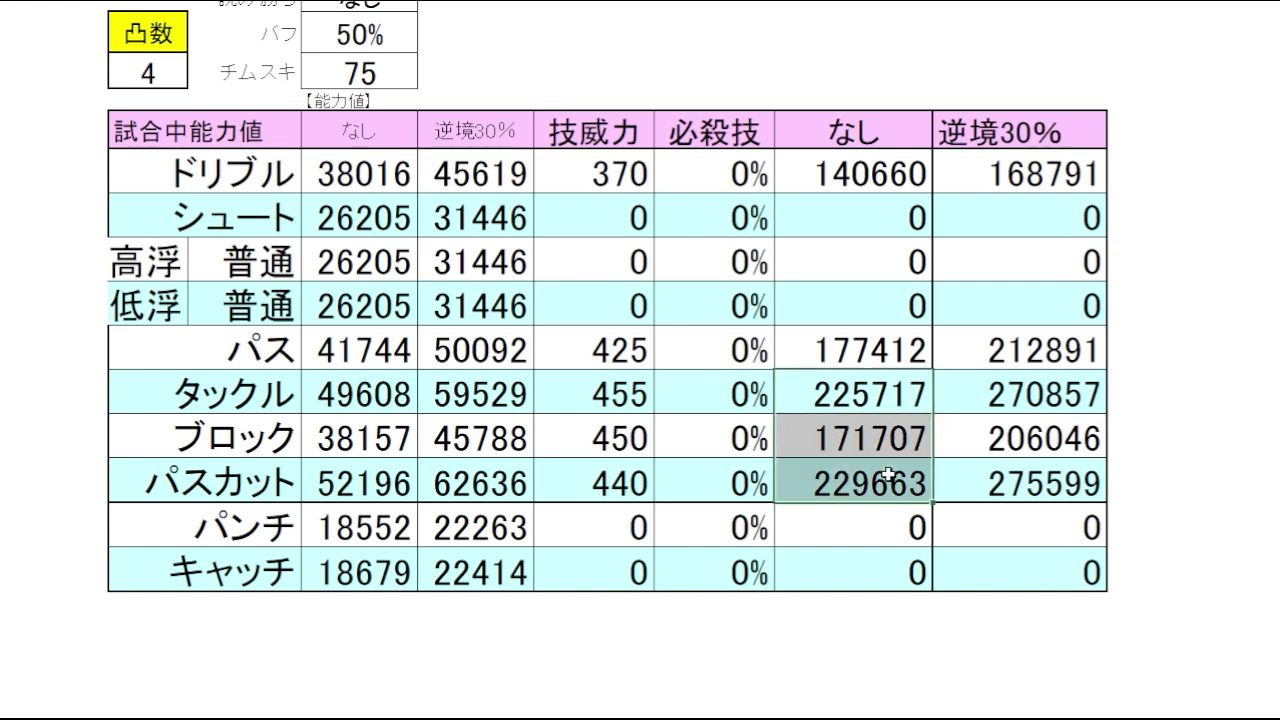
click(891, 401)
click(892, 465)
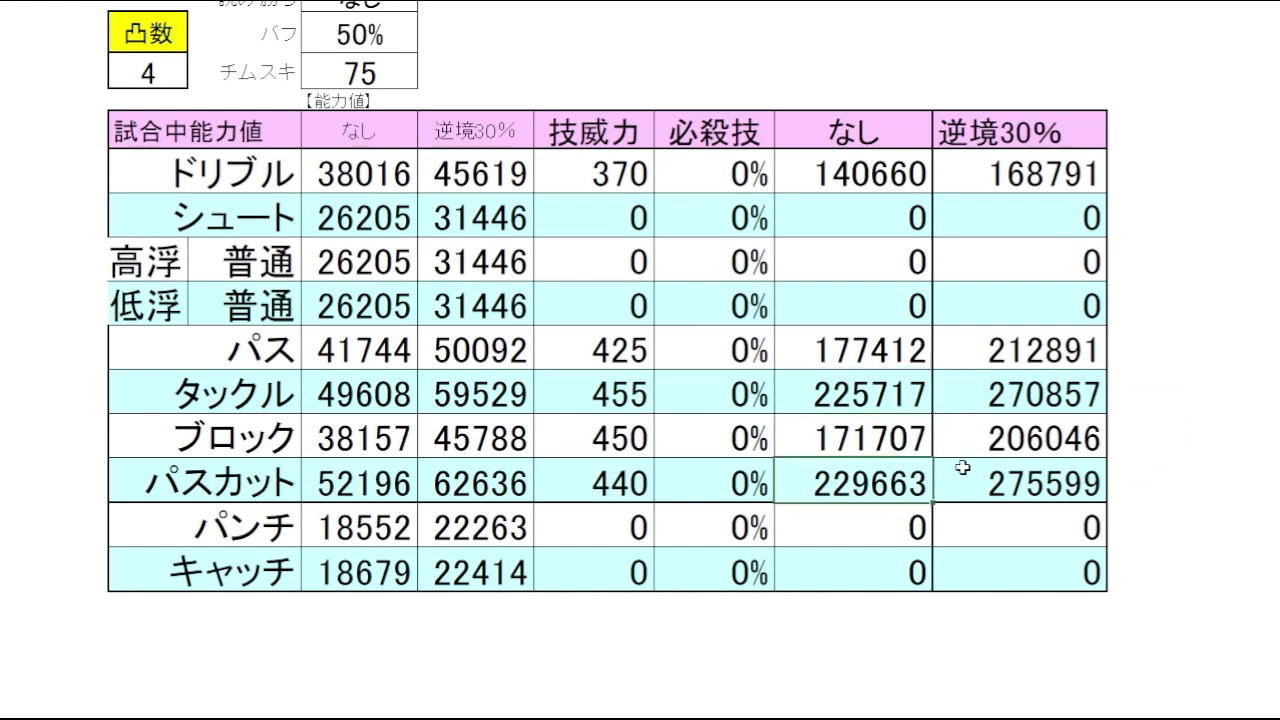
Compare the タックル, ブロック and パスカット rows with each other using their なし totals.
click(1204, 428)
click(1226, 385)
click(1225, 430)
click(1220, 388)
click(1224, 471)
click(1226, 440)
click(1226, 400)
click(1225, 440)
click(1225, 476)
click(1224, 444)
click(1226, 395)
click(890, 395)
click(903, 478)
click(902, 394)
click(1229, 388)
click(1276, 391)
click(1276, 304)
click(1276, 172)
Examine the 逆境30% totals for タックル and パスカット.
click(1068, 120)
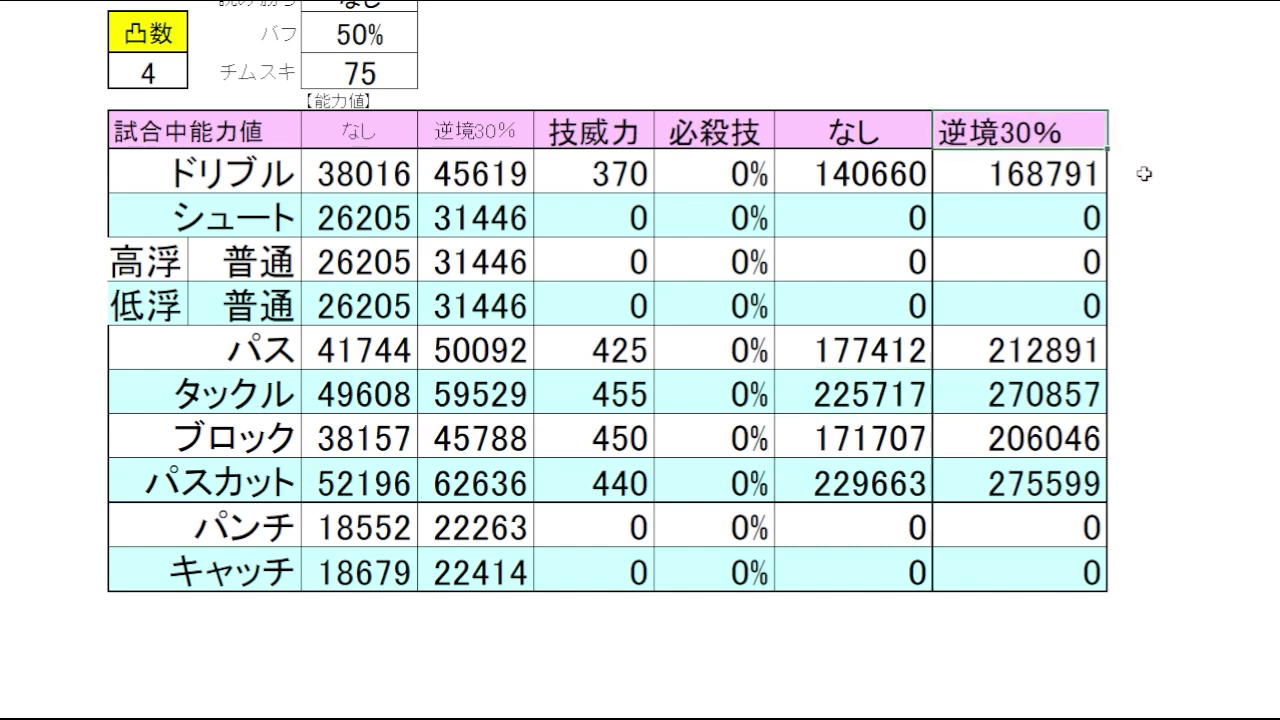
click(1276, 392)
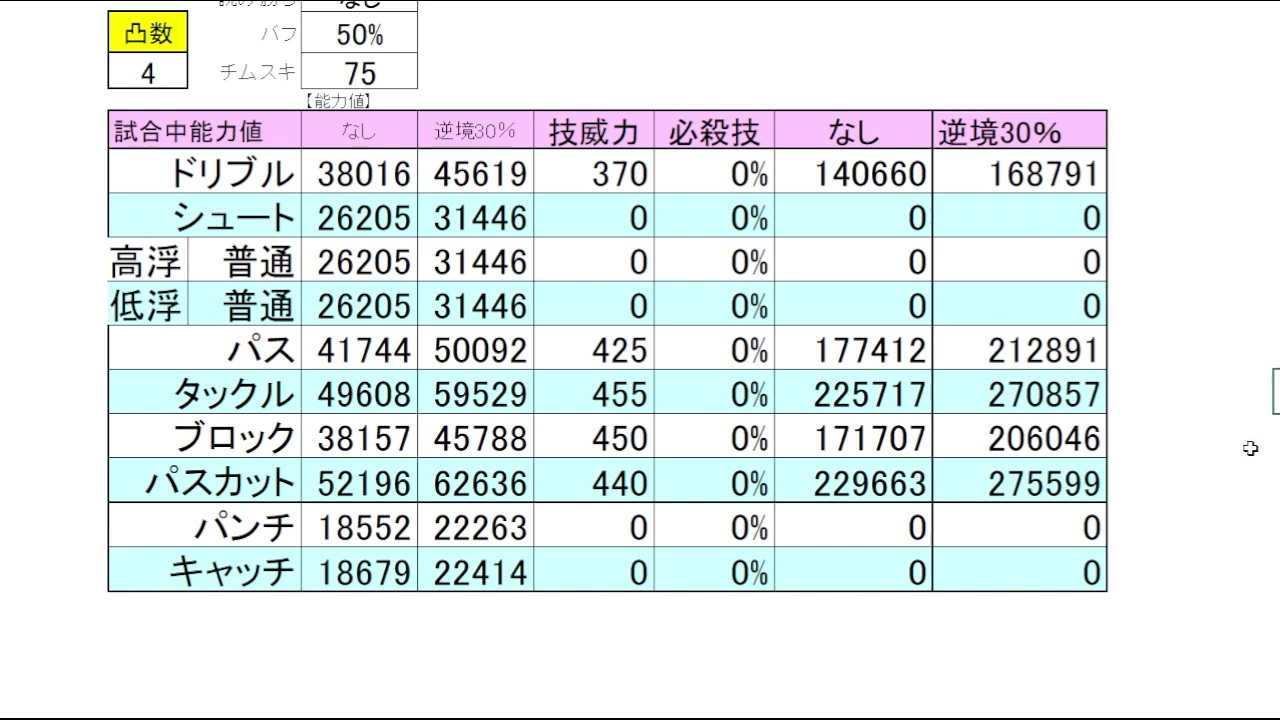
click(1079, 396)
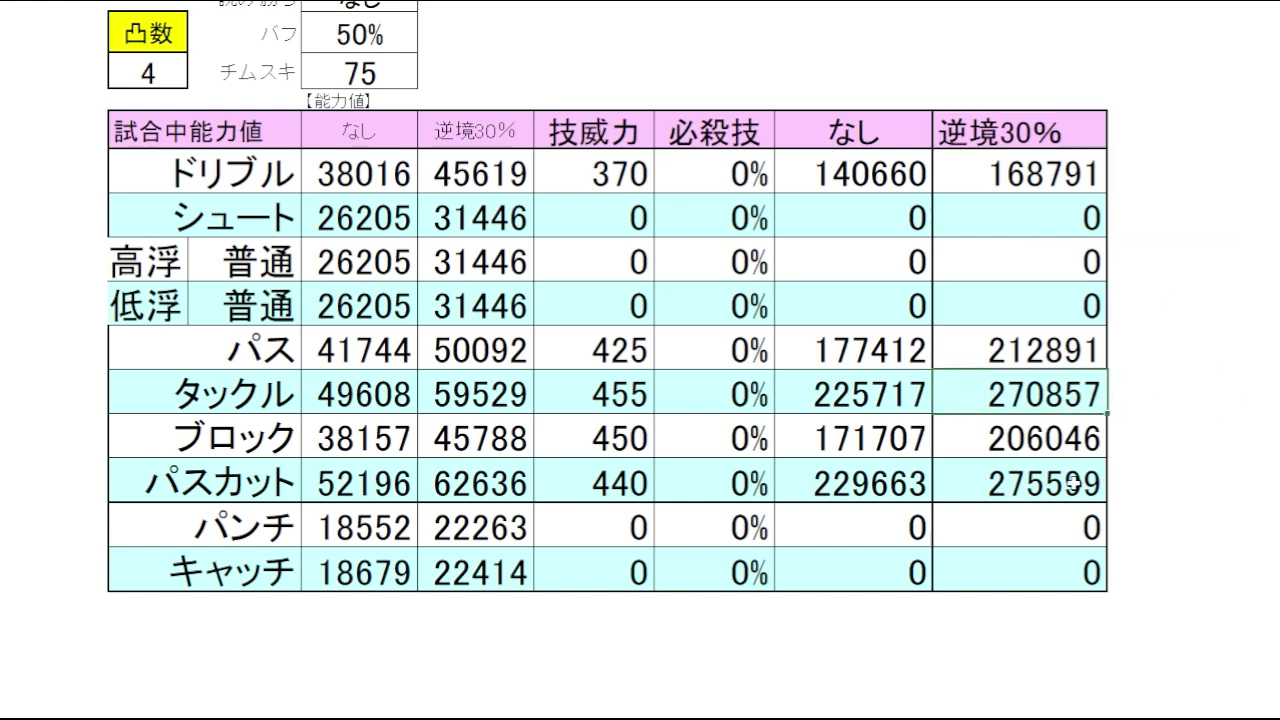
click(1075, 483)
click(1236, 477)
click(1220, 390)
Set the 読み勝ち condition above the ability table to あり.
scroll(1160, 274, up, 1)
click(395, 84)
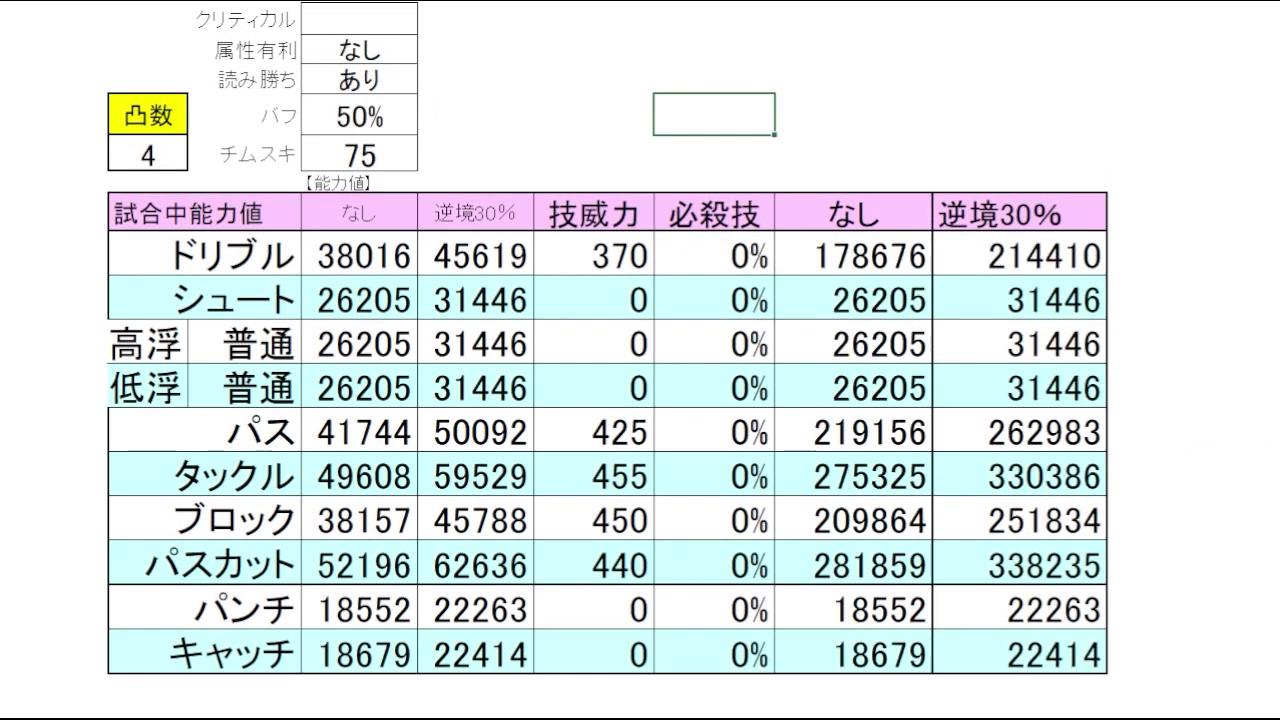
click(1236, 366)
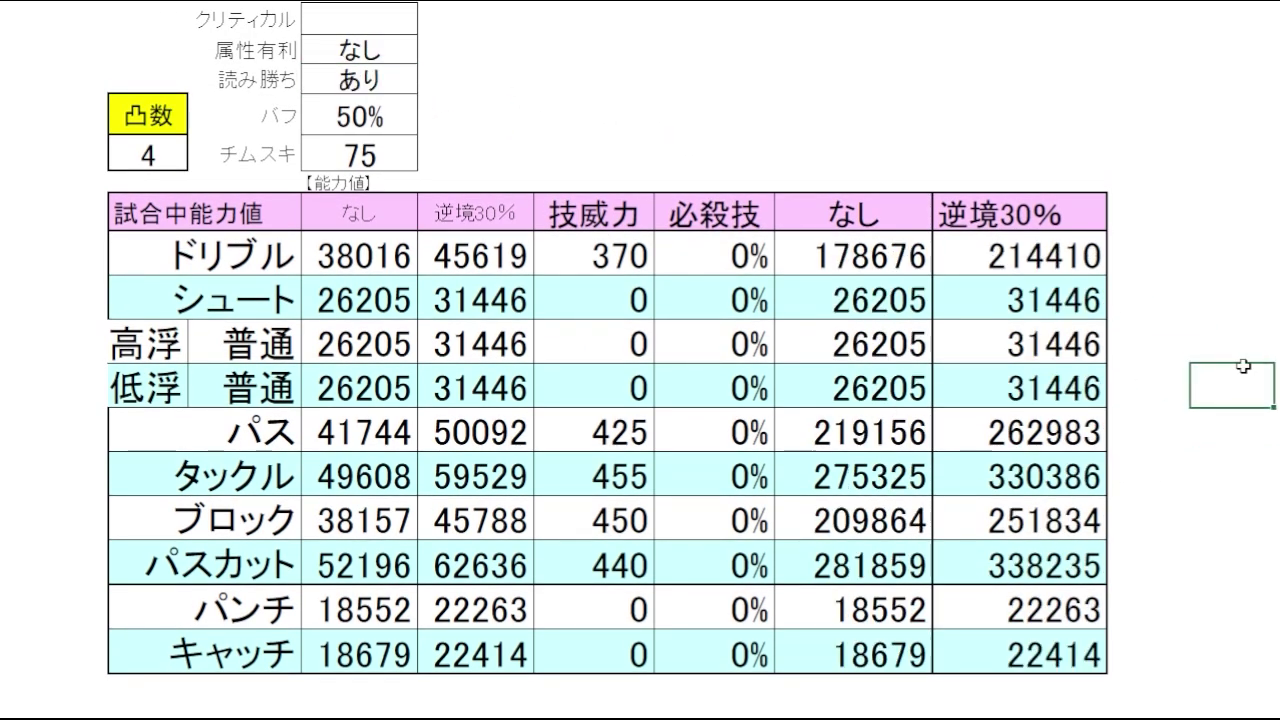
Examine the recalculated 逆境30% totals for タックル, ブロック and パスカット.
scroll(1262, 369, down, 1)
click(1260, 403)
click(1050, 388)
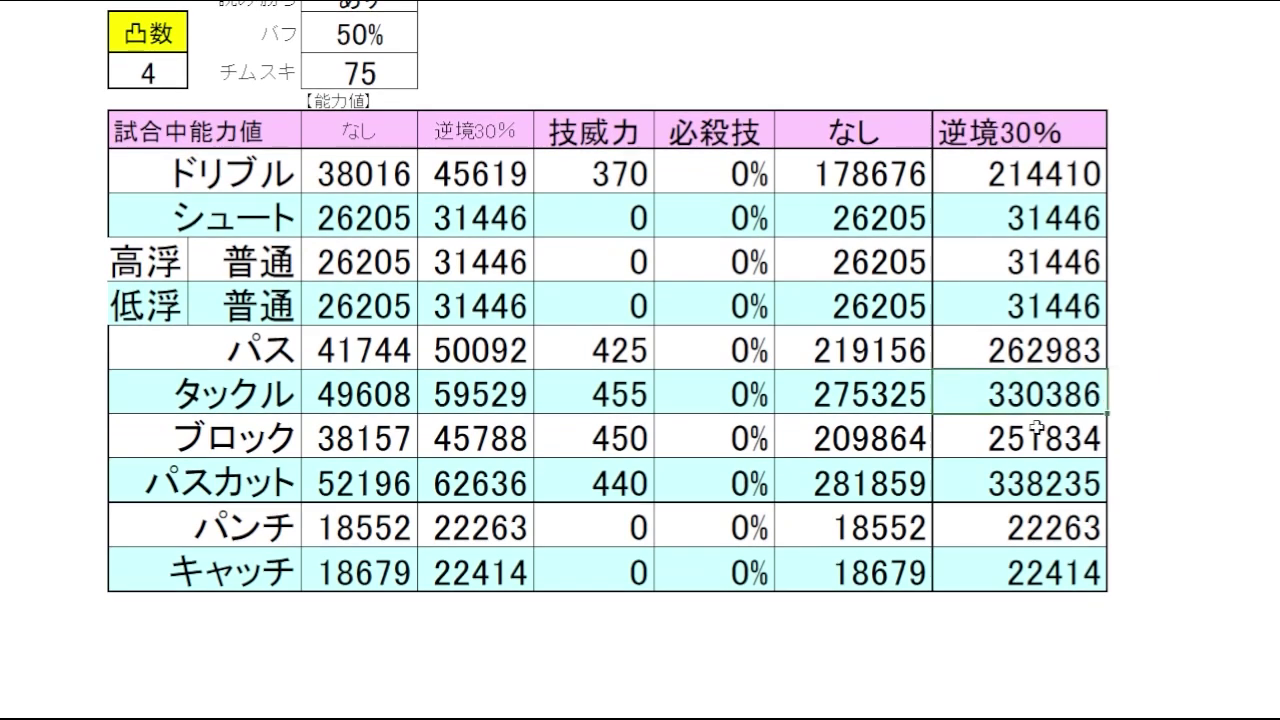
click(1200, 445)
click(1075, 490)
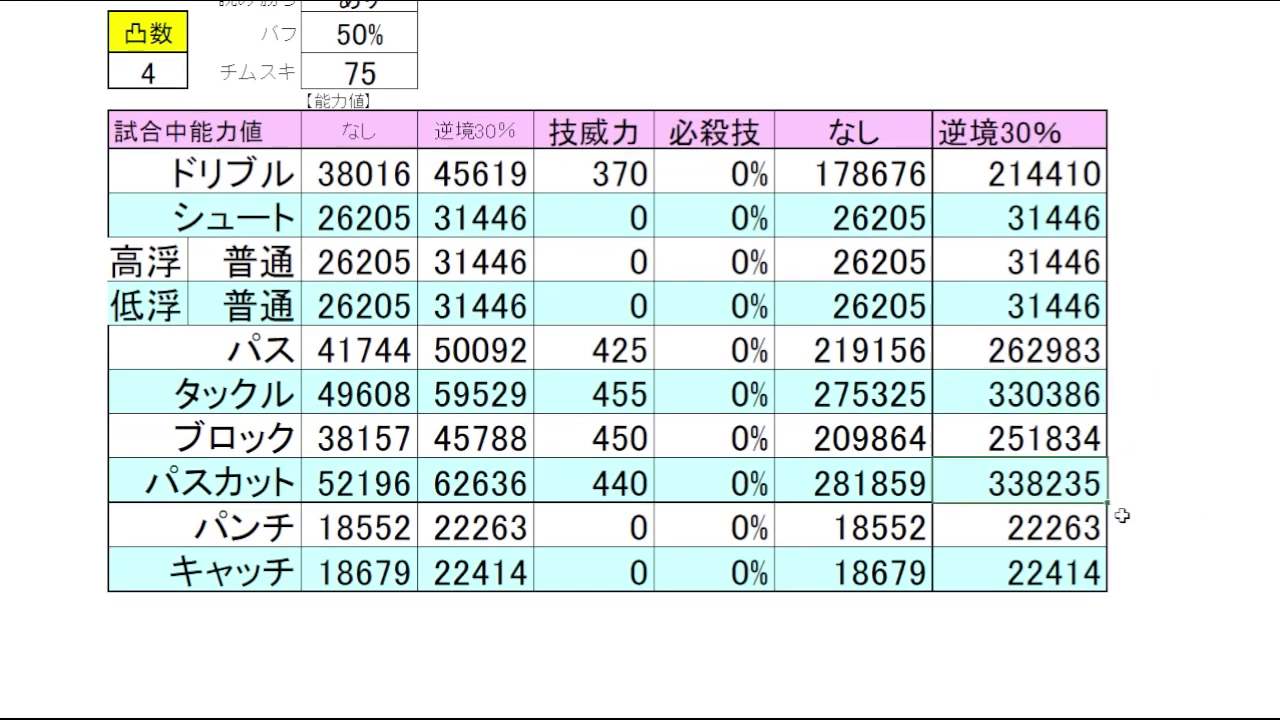
click(1224, 484)
click(1215, 400)
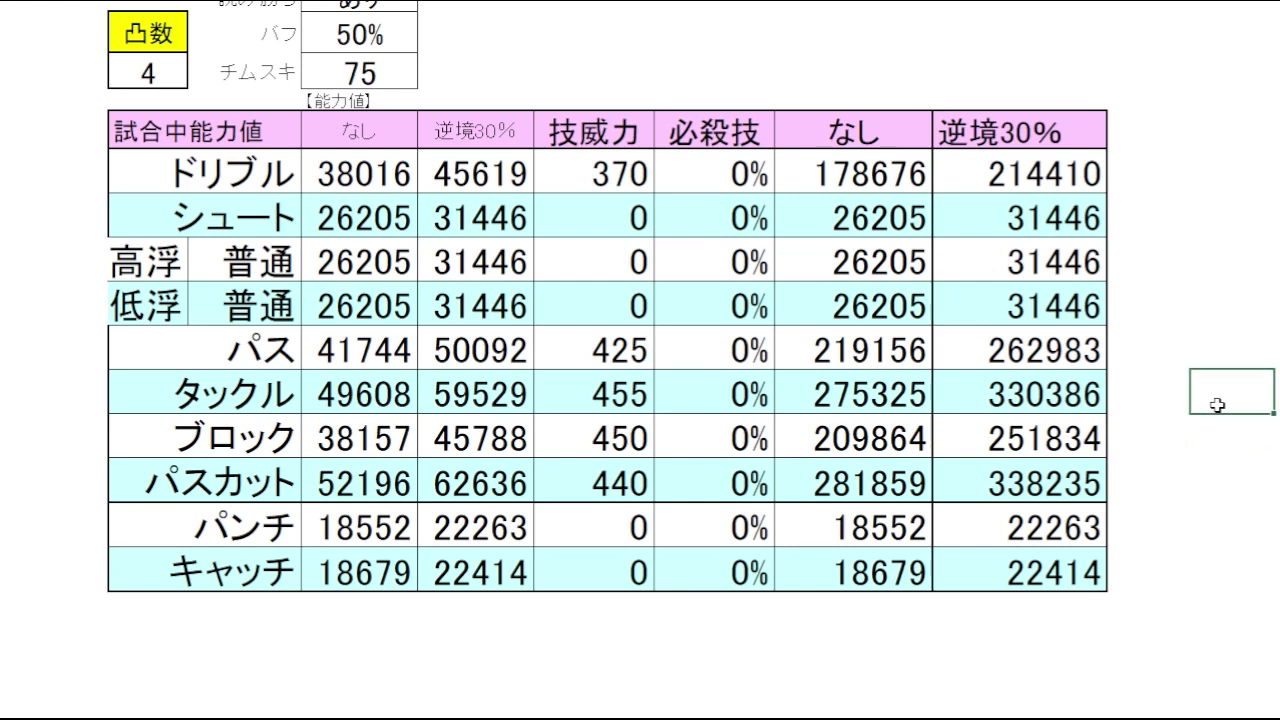
click(1098, 139)
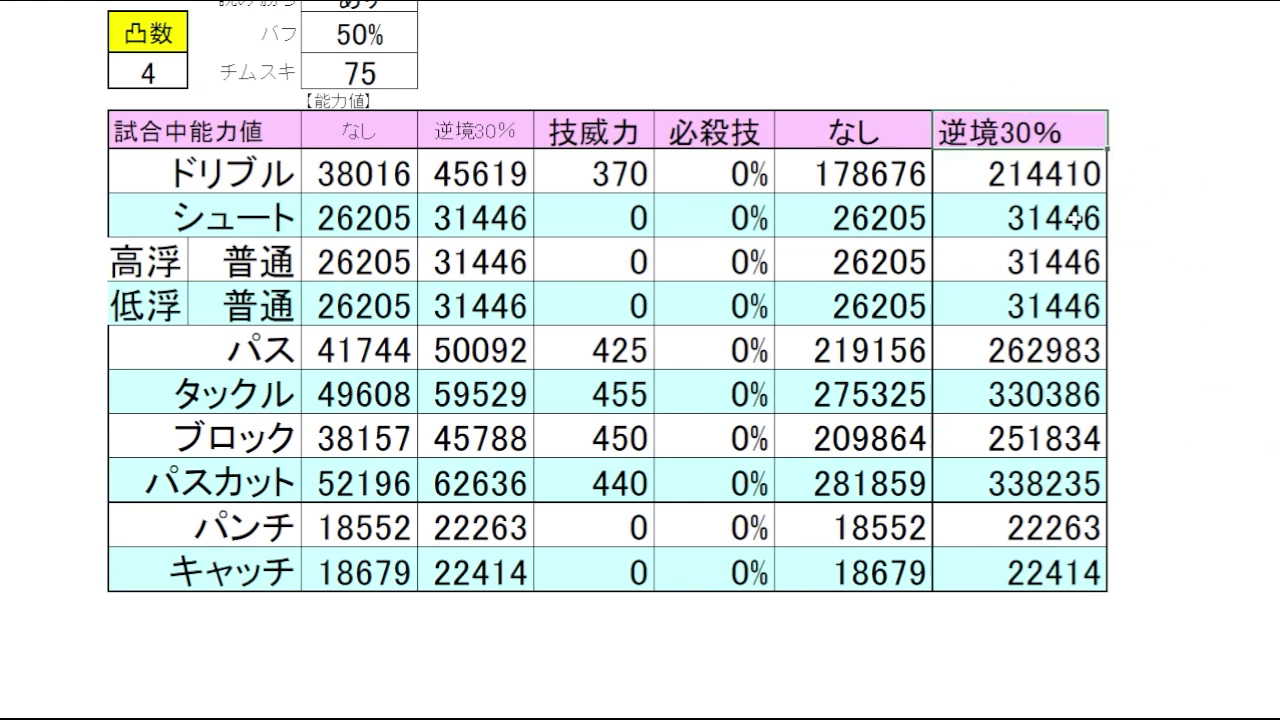
click(1207, 383)
click(1229, 436)
click(1231, 476)
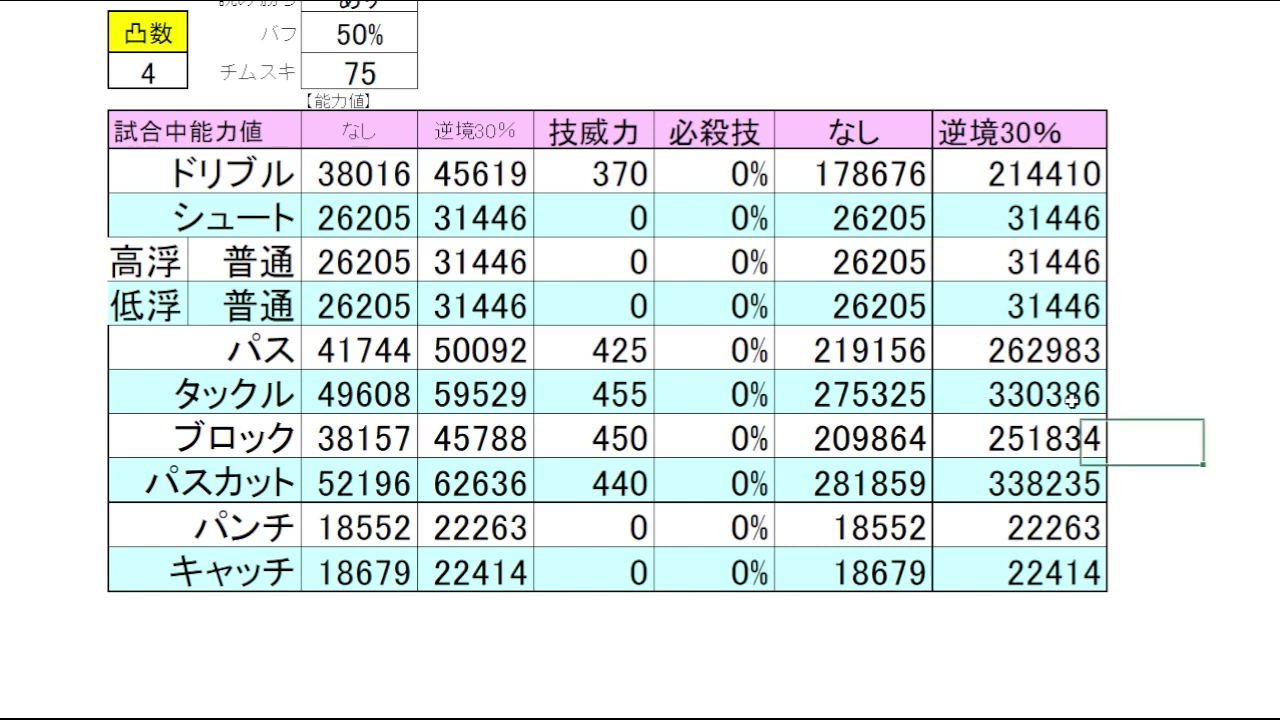
click(1231, 402)
click(1224, 466)
click(1068, 485)
click(1221, 481)
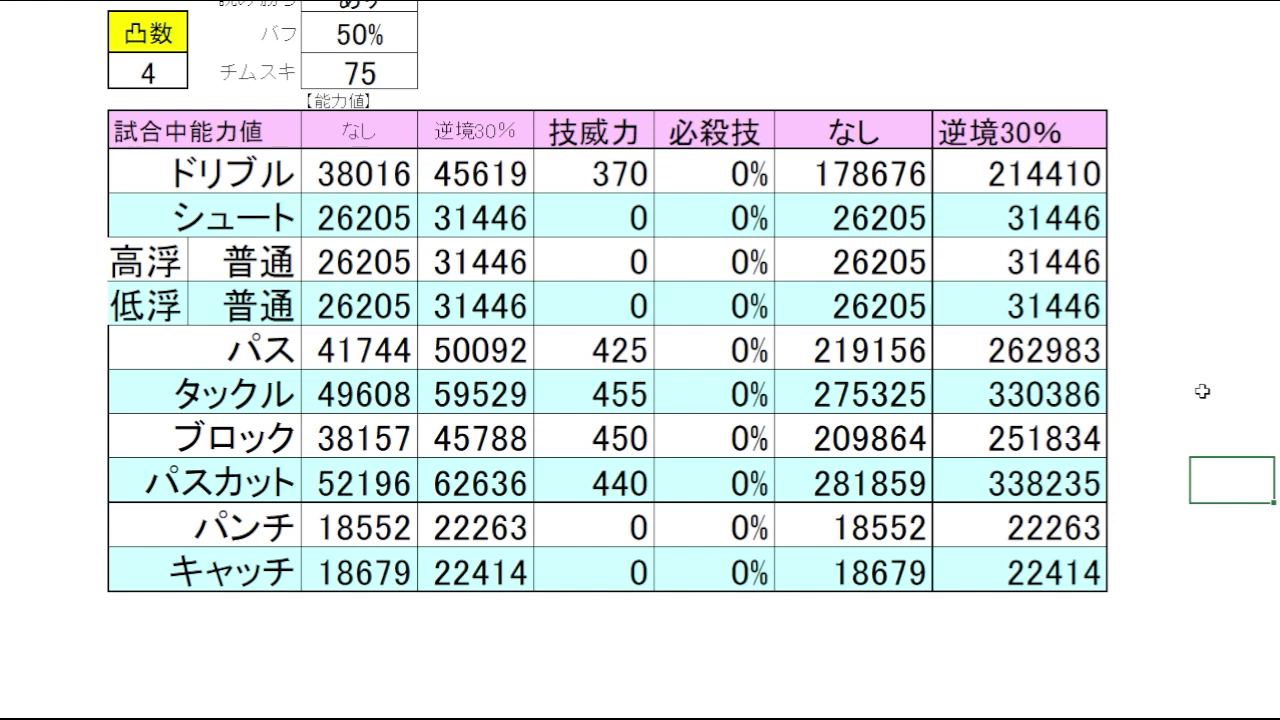
click(1214, 385)
Set the 属性有利 condition to あり, keep 読み勝ち at あり, and check the パスカット total under 逆境30%.
scroll(1155, 259, up, 1)
click(428, 50)
click(389, 51)
click(426, 54)
click(400, 86)
click(885, 85)
click(1222, 580)
click(1048, 572)
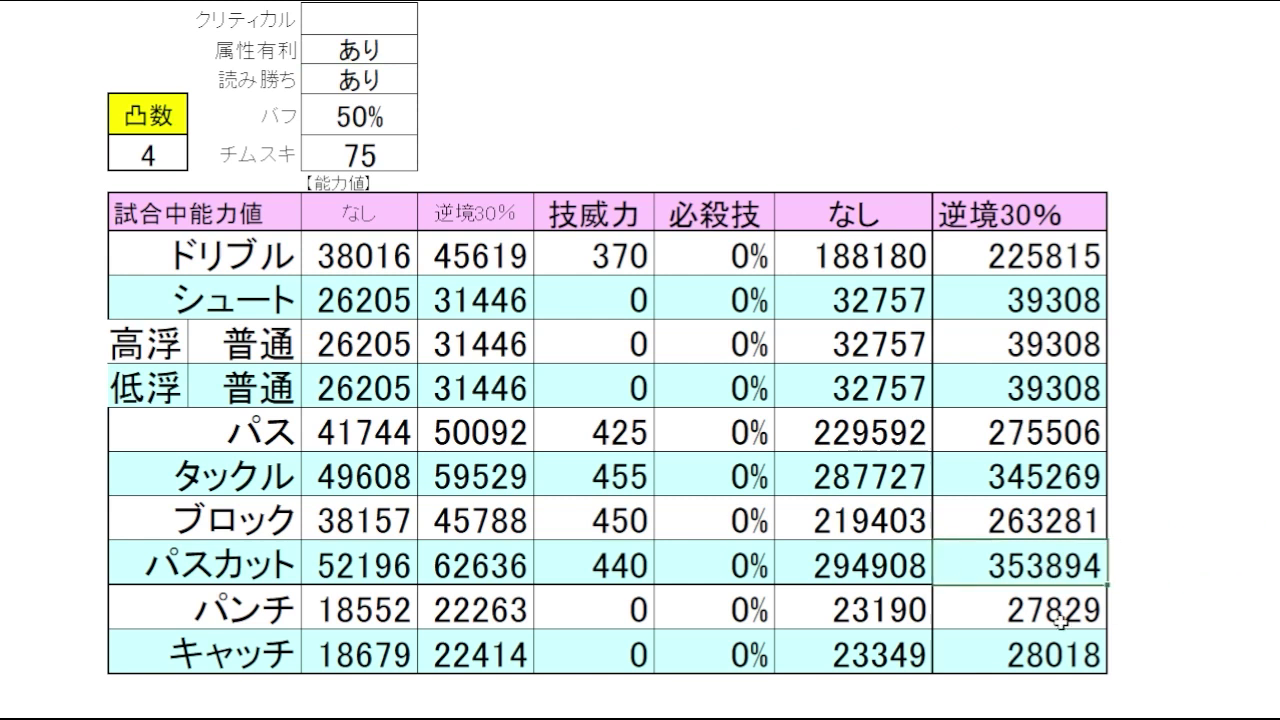
click(1193, 558)
click(985, 110)
click(1215, 515)
Open the 技威力合算値比較 sheet, sort the characters by タックル from highest to lowest, and compare the top two rows.
key(ctrl+Page_Down)
click(714, 132)
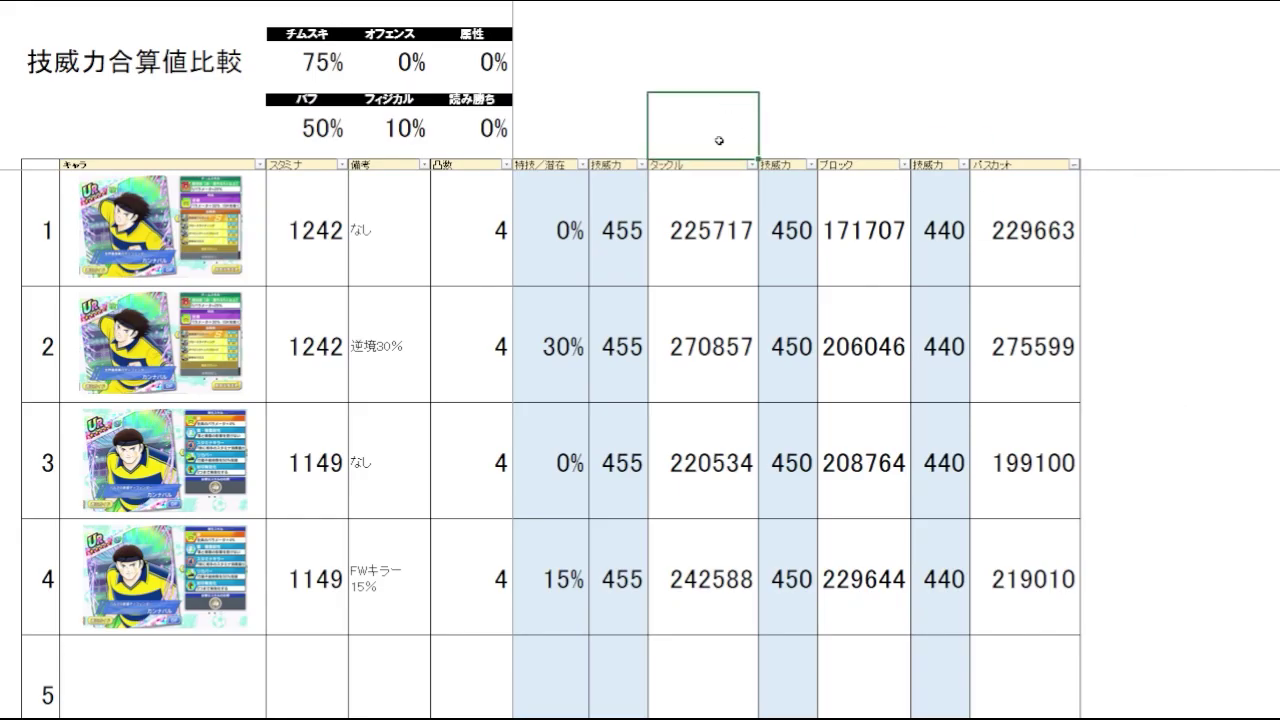
click(751, 165)
click(714, 207)
click(1198, 356)
click(1187, 251)
drag(1206, 360, 1192, 400)
click(665, 254)
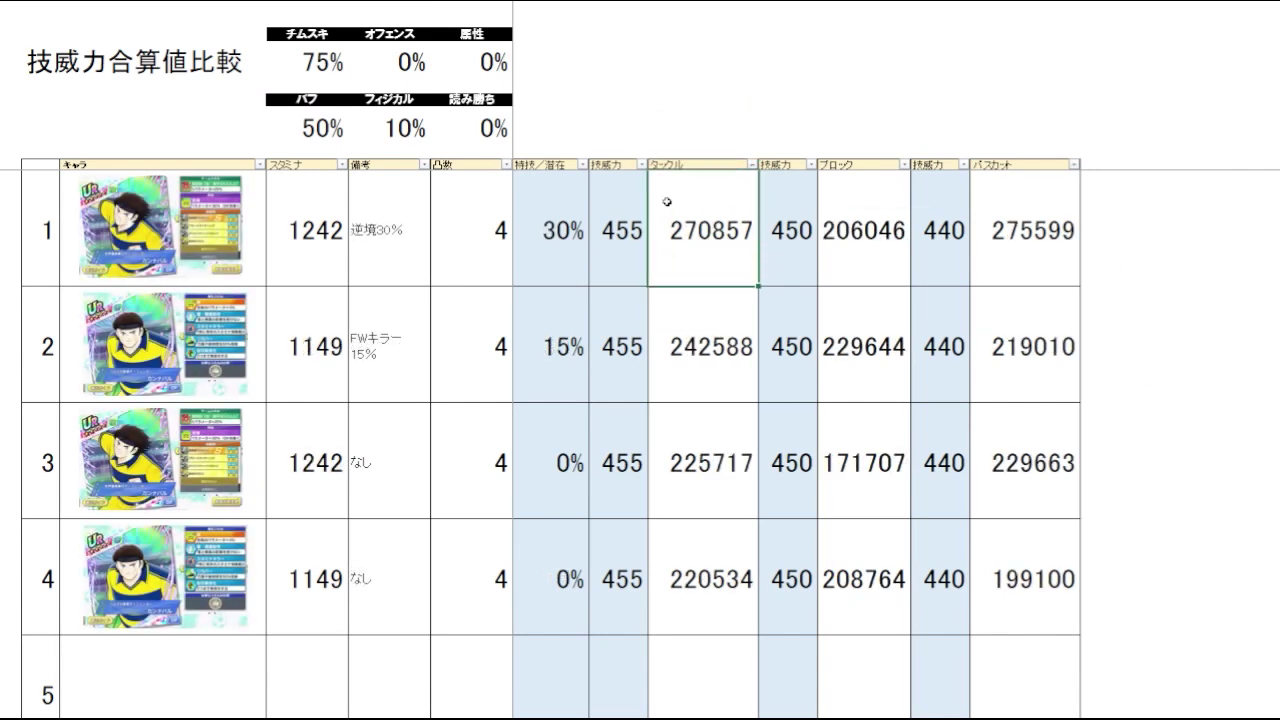
drag(695, 379, 754, 390)
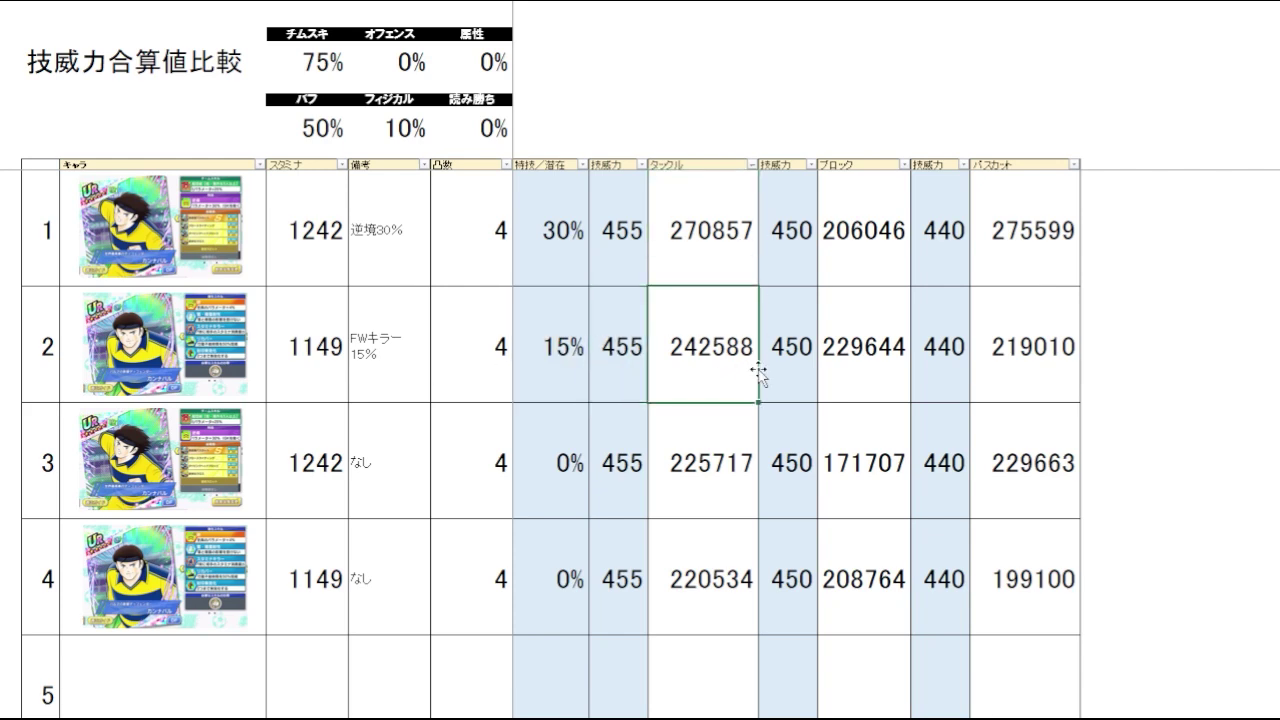
Sort the comparison table by ブロック from highest to lowest and compare the top two ブロック values.
click(893, 208)
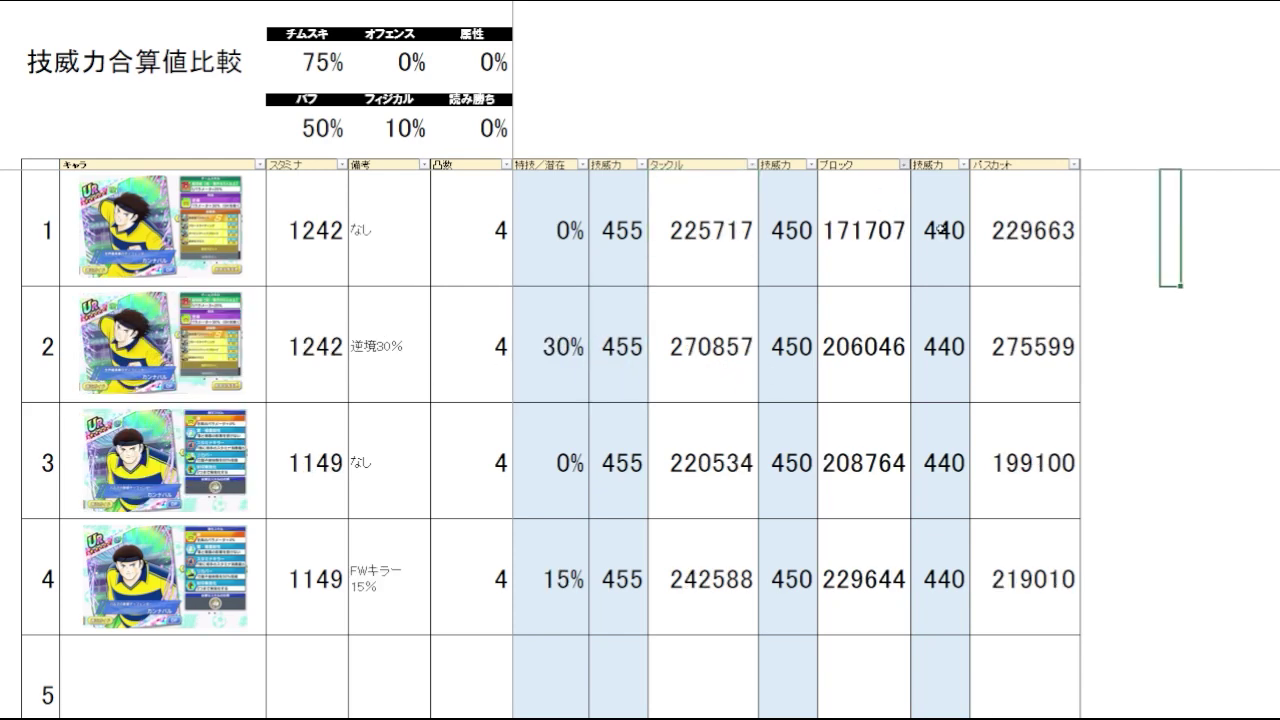
click(1174, 344)
click(1152, 262)
click(1157, 346)
click(885, 260)
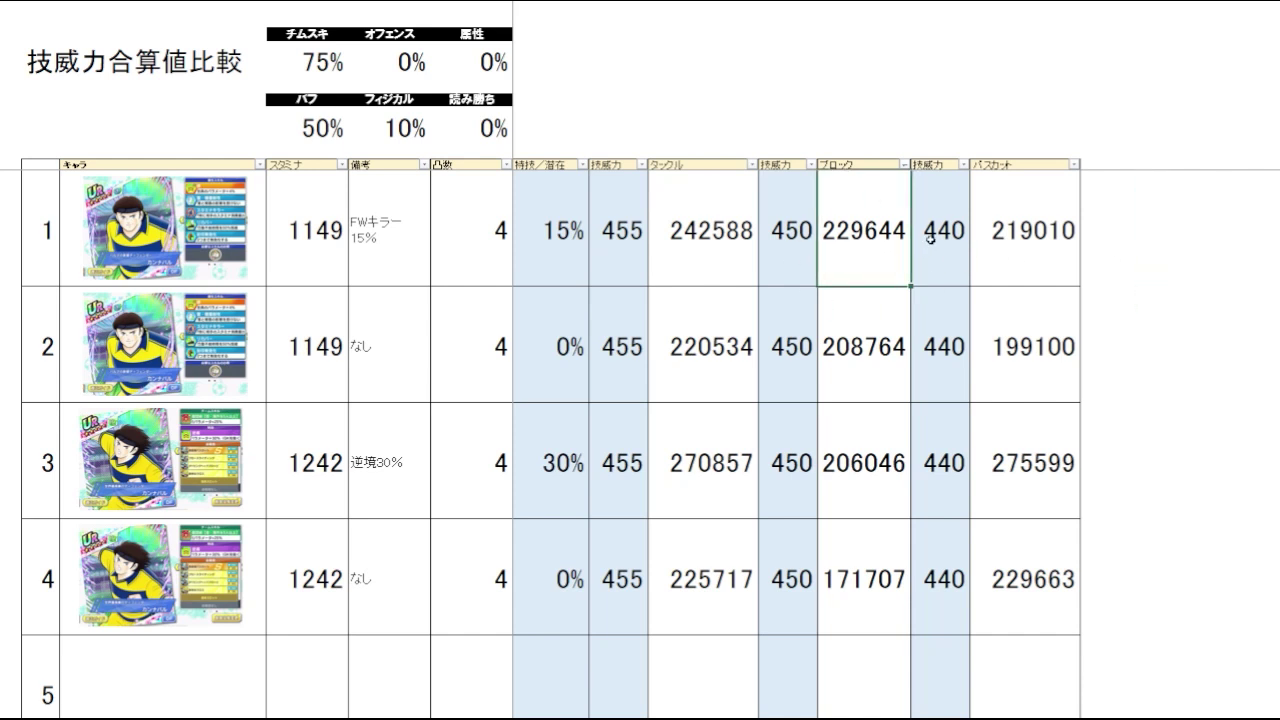
click(1150, 230)
click(1146, 306)
click(1140, 240)
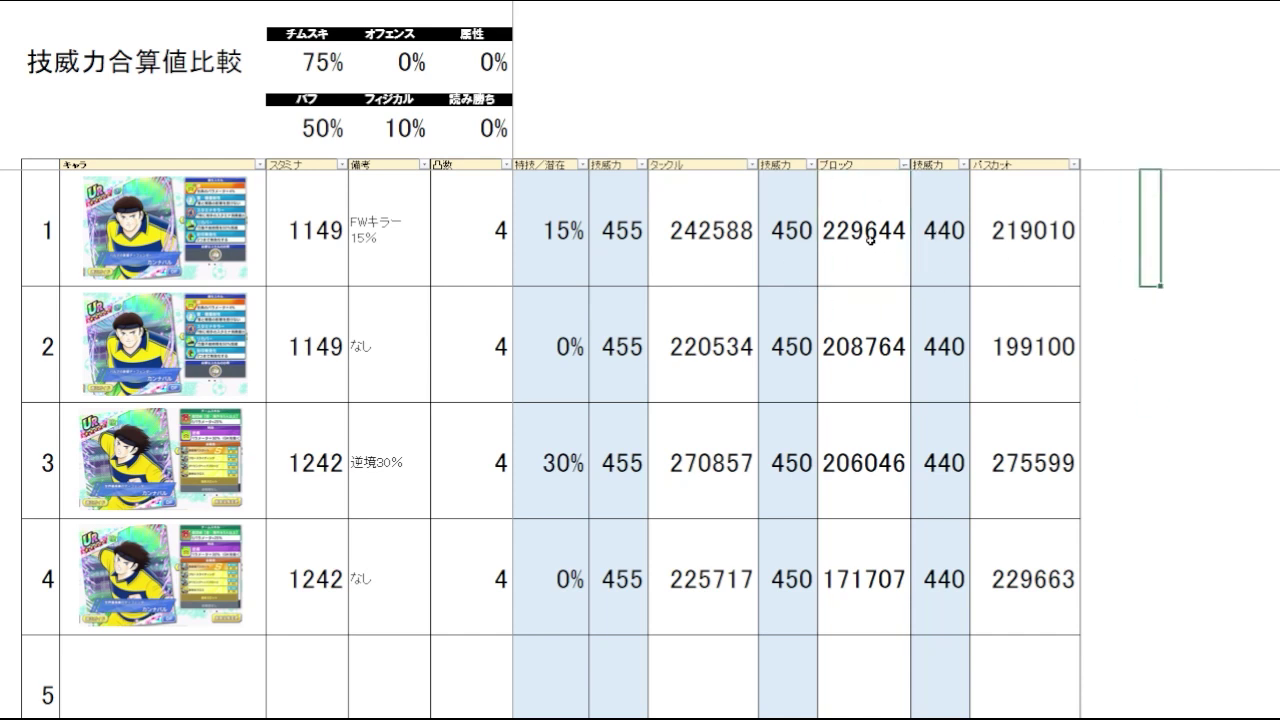
drag(871, 241, 857, 352)
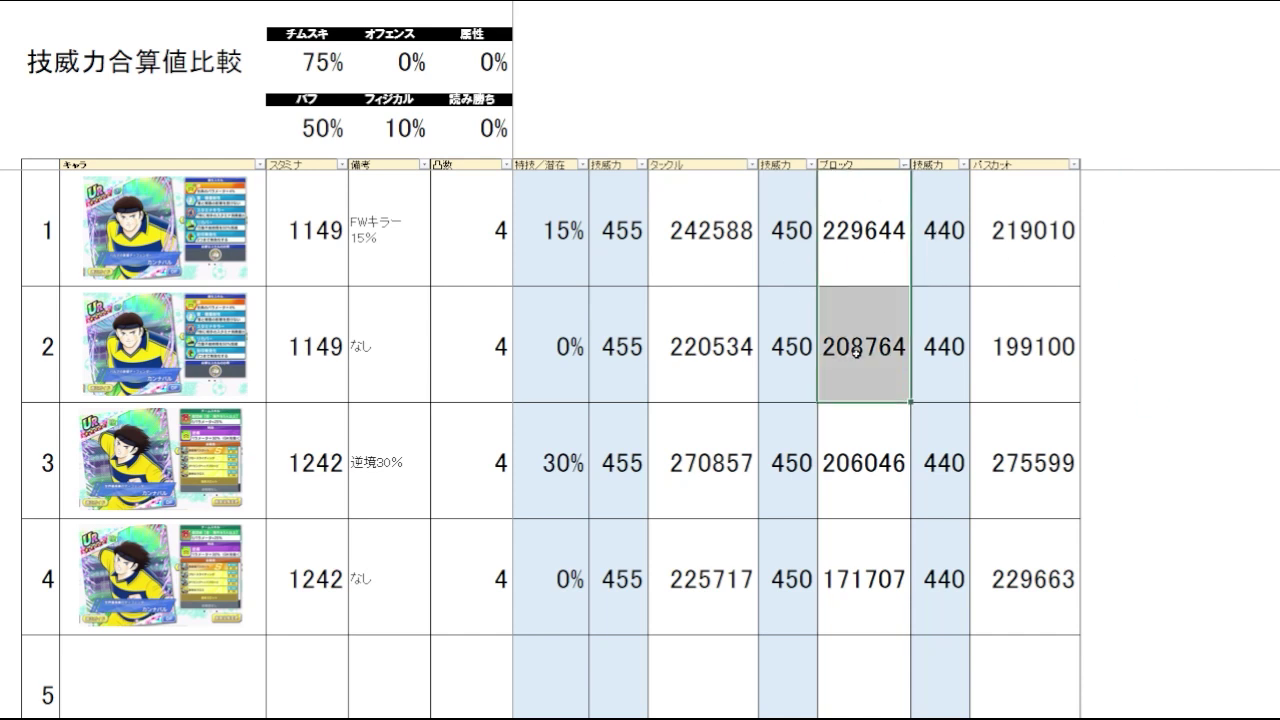
Sort the comparison table by パスカット from highest to lowest.
click(1164, 244)
click(1027, 104)
click(1130, 207)
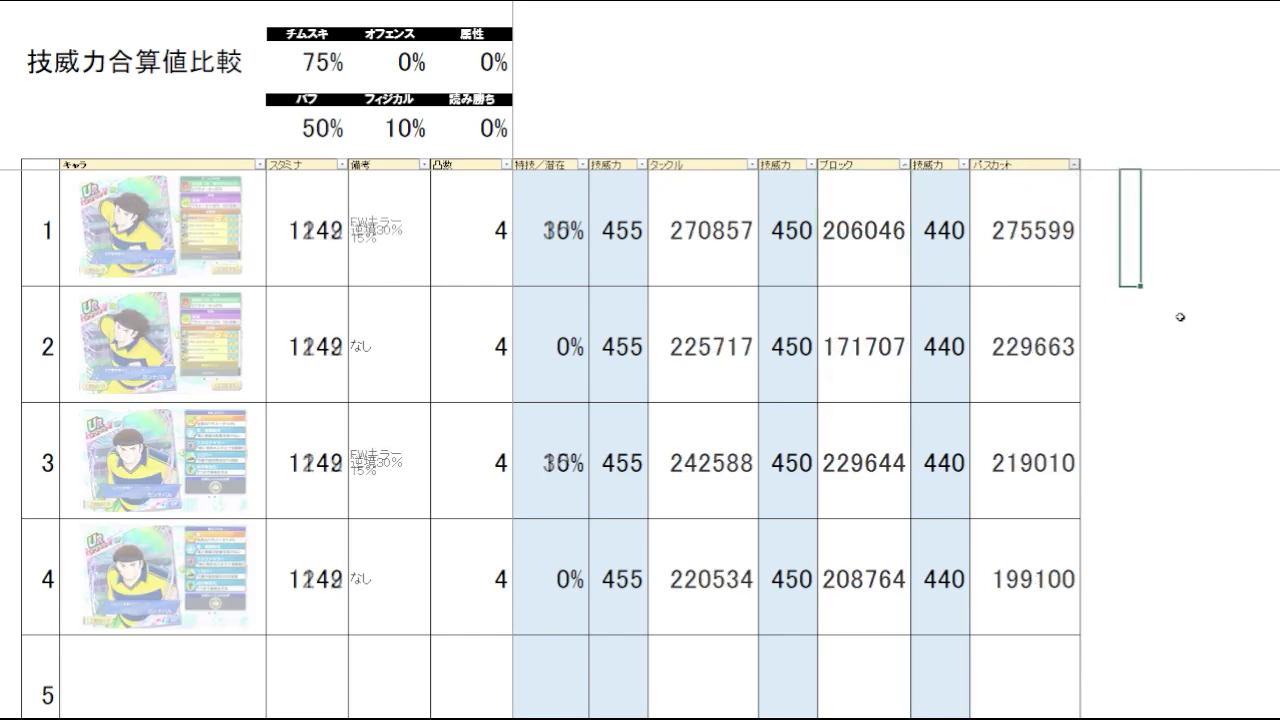
Compare the パスカット values of the two カンナバル cards, starting with the 逆境30% row.
click(1172, 320)
click(1169, 268)
click(1036, 264)
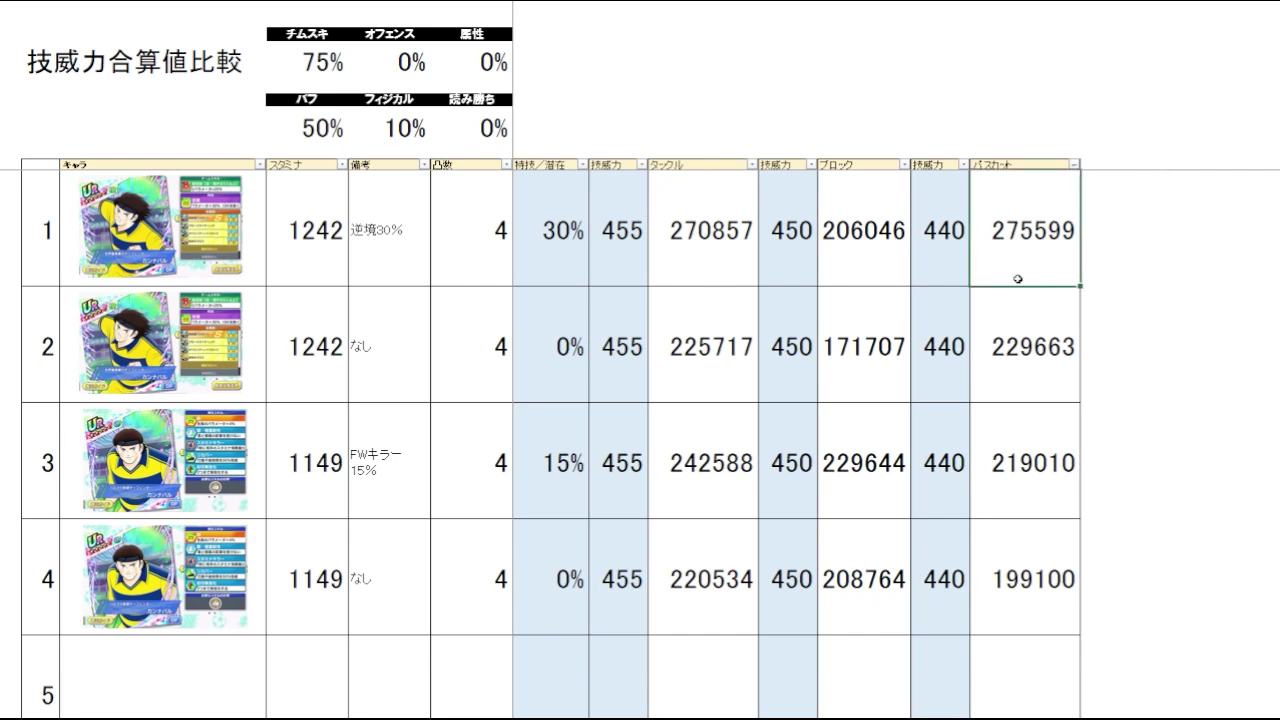
click(1146, 251)
click(1055, 263)
Bring up the comparison table of the new カンナバル card and the white-shirted card, and look through all its rows.
key(Down)
key(Down)
click(1060, 263)
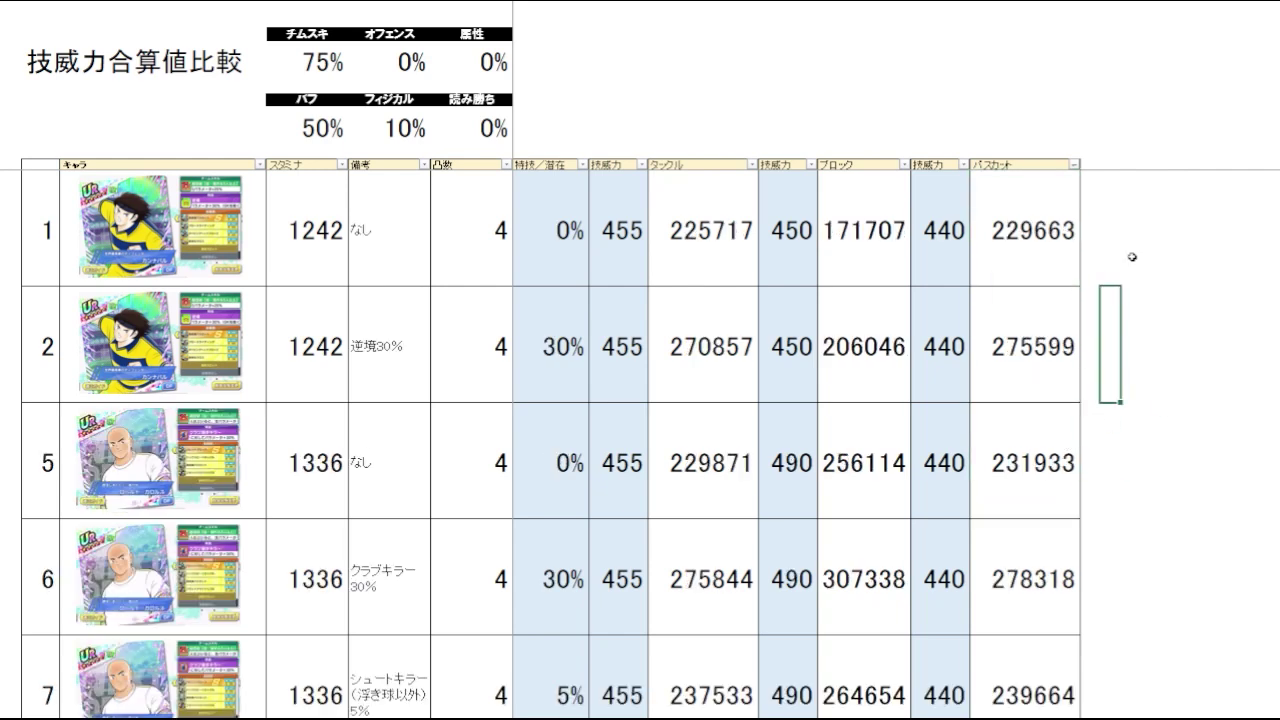
scroll(1150, 270, down, 1)
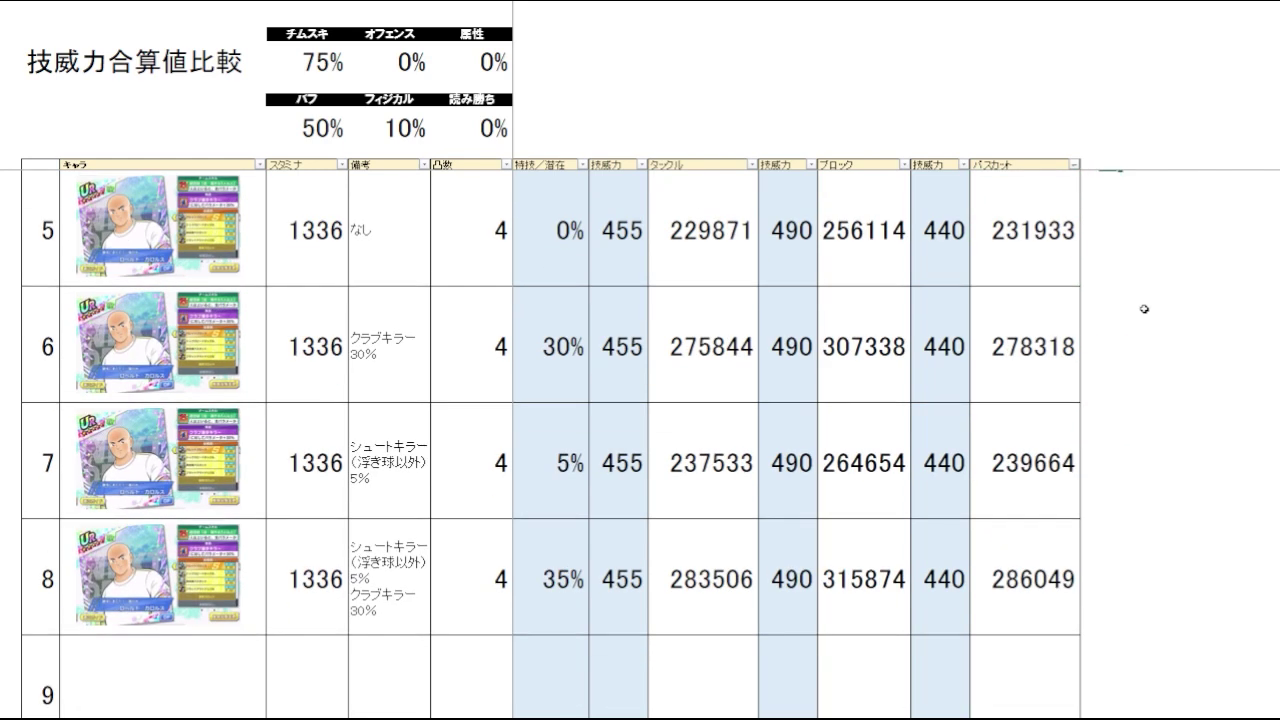
scroll(1134, 300, up, 1)
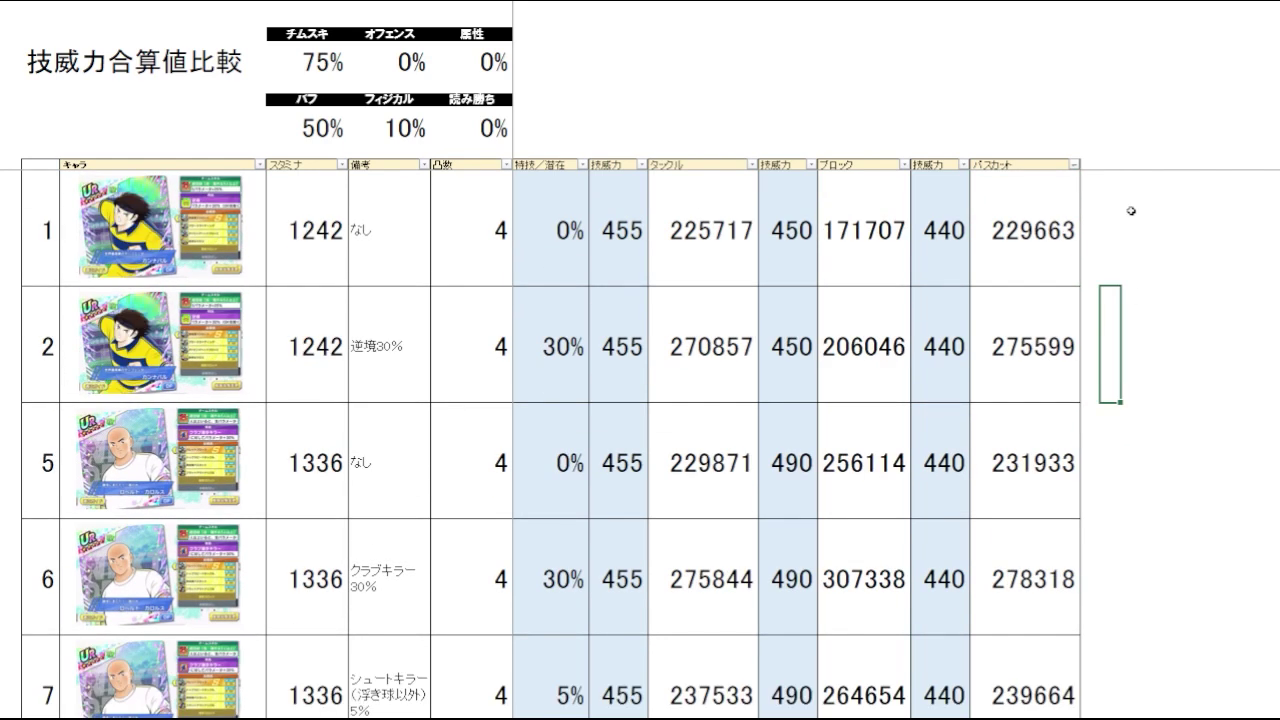
Sort the new comparison table by タックル from highest to lowest.
click(697, 116)
click(750, 167)
click(734, 205)
click(1258, 344)
click(1189, 251)
Compare the タックル total of the クラブキラー30% row with that of the カンナバル 逆境30% row.
drag(680, 376, 399, 386)
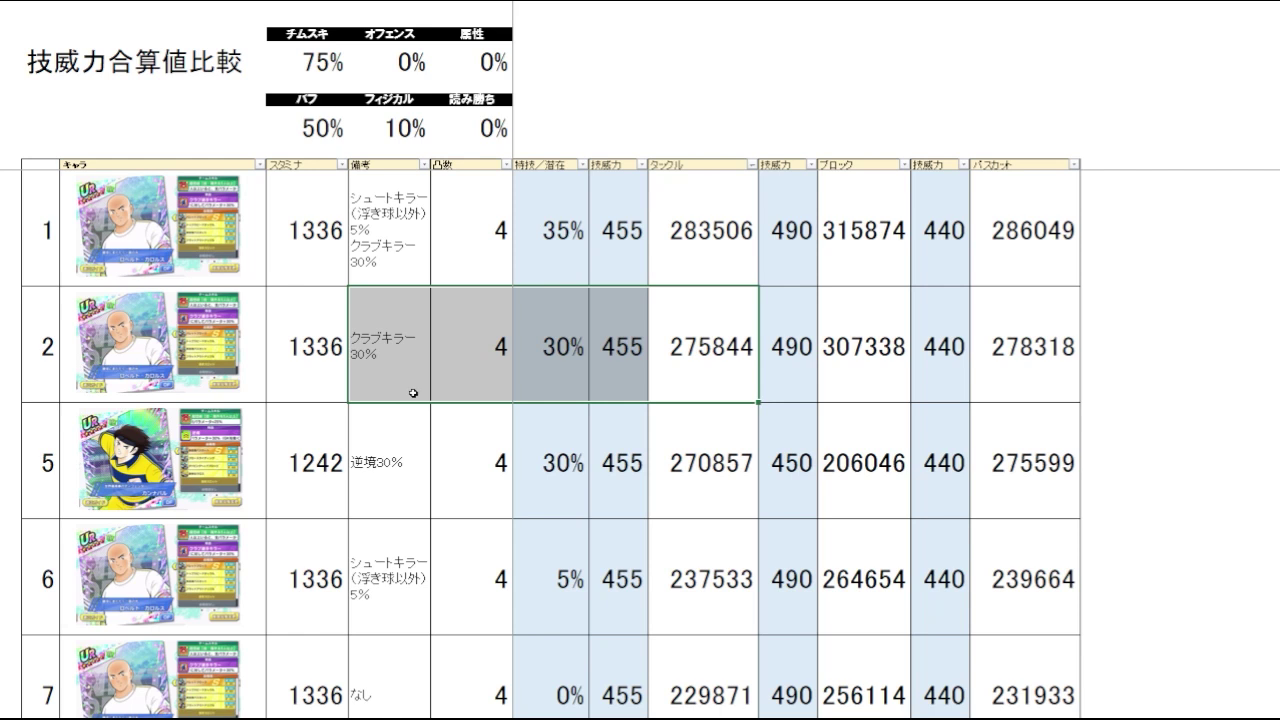
drag(683, 476, 407, 487)
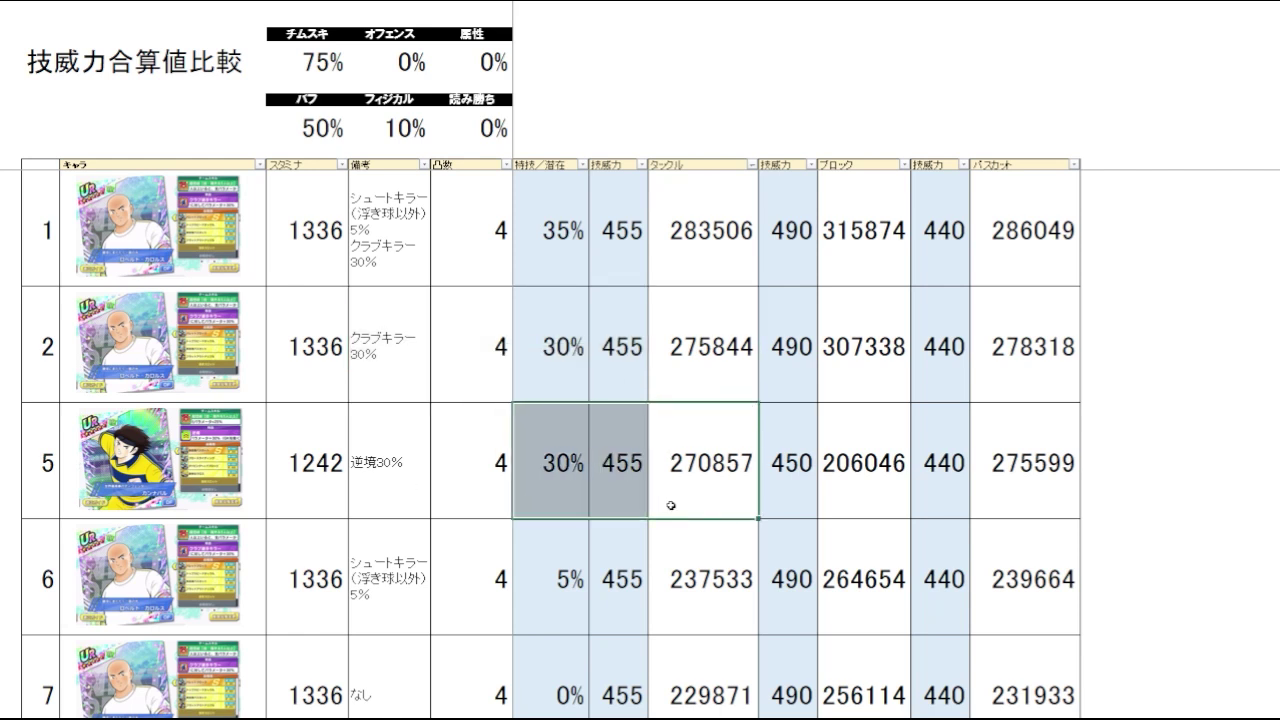
drag(665, 505, 696, 495)
drag(706, 350, 702, 491)
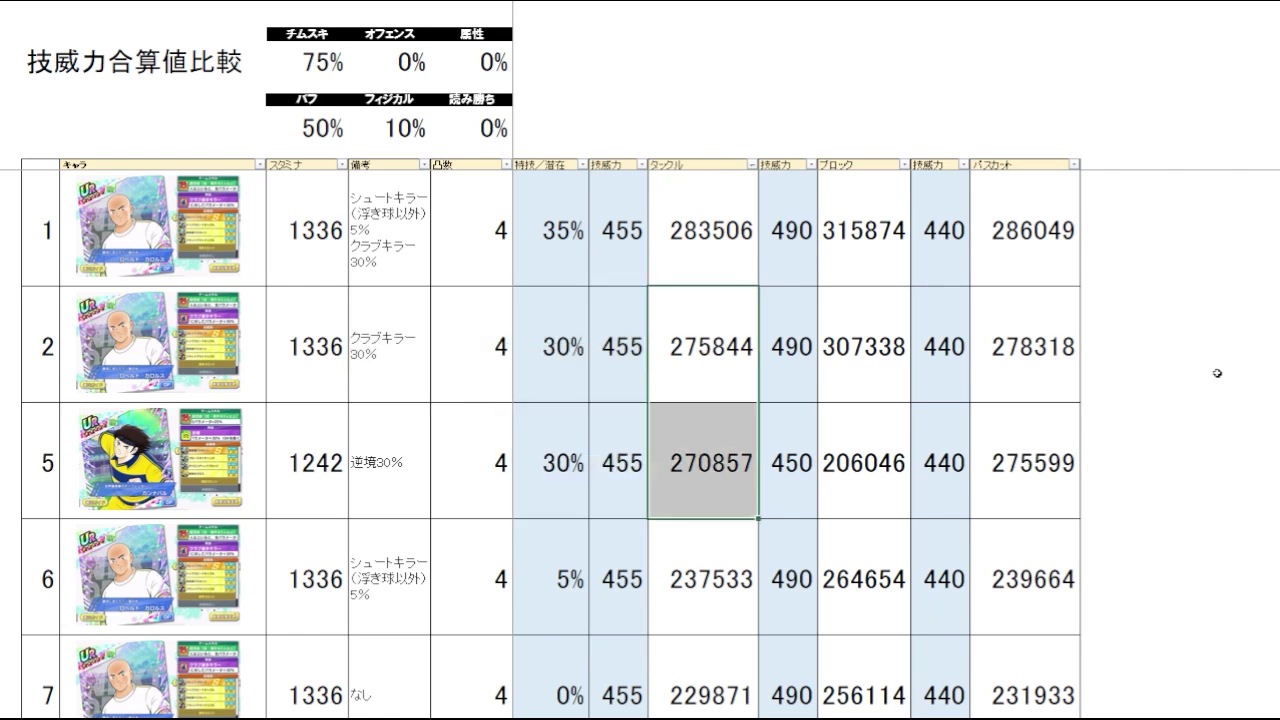
click(733, 370)
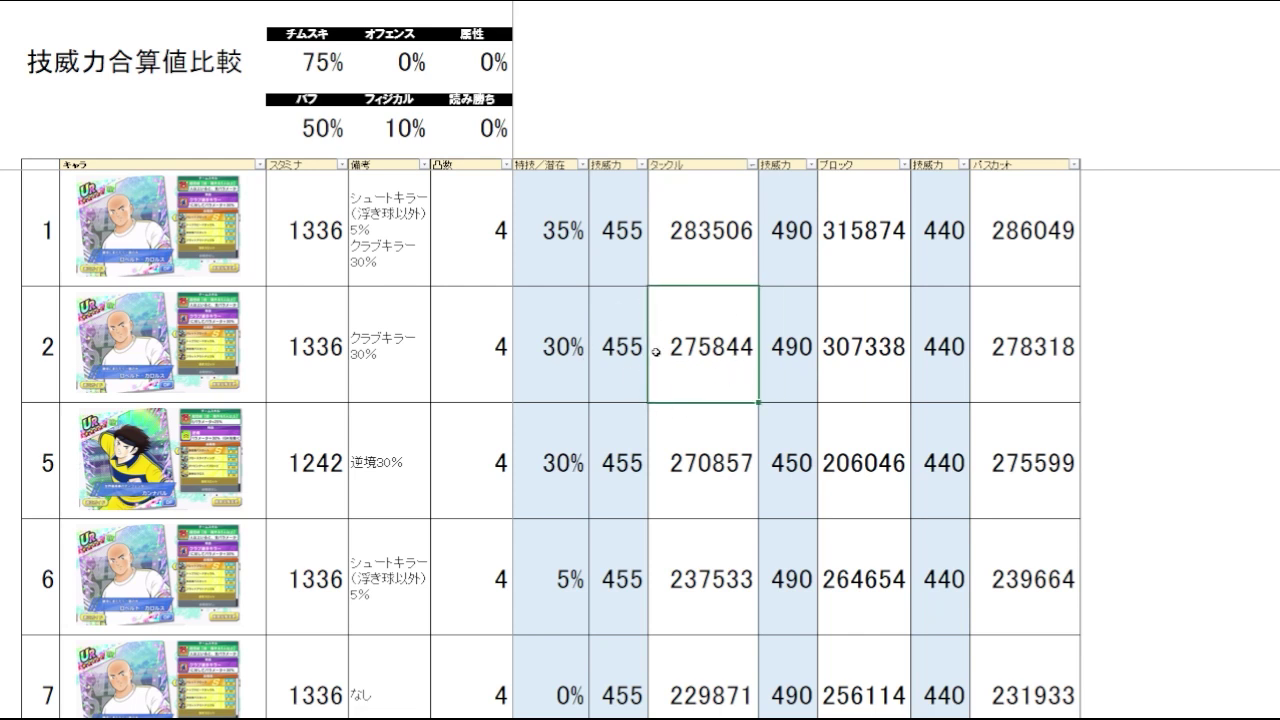
click(728, 477)
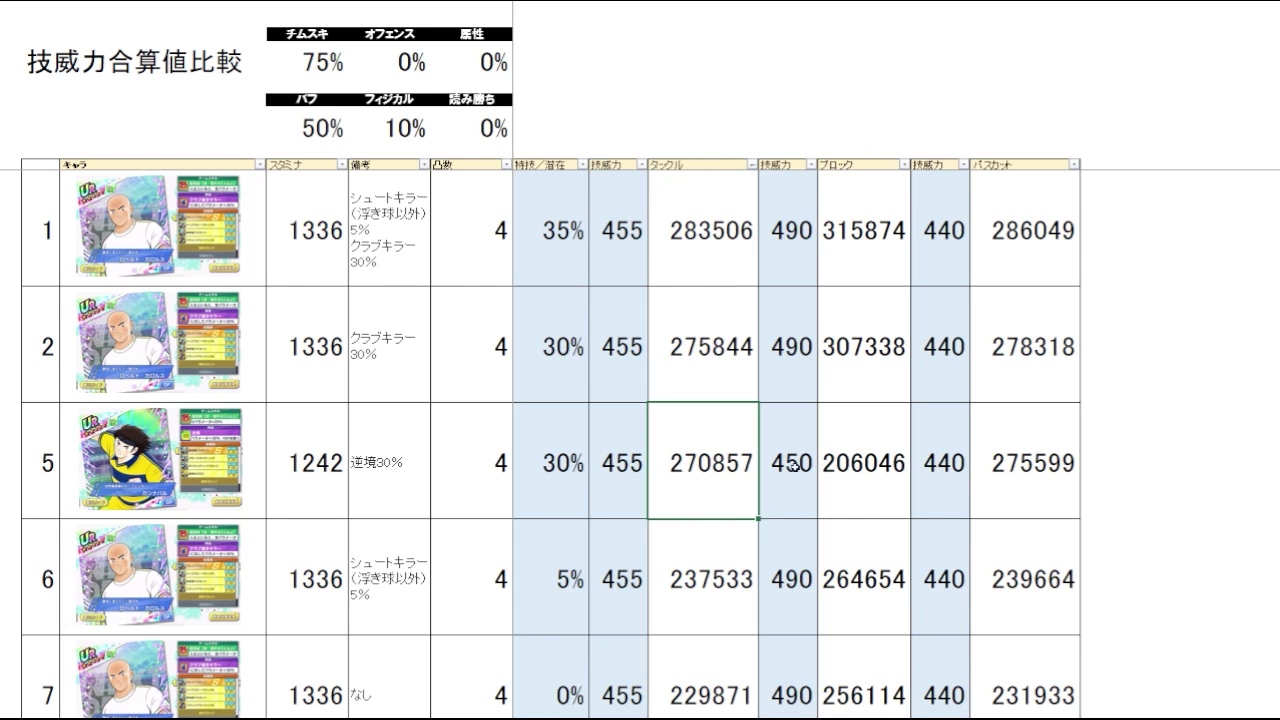
Check the 備考 conditions クラブキラー30% and 逆境30% against each other for the two compared cards.
click(1190, 422)
click(1117, 340)
click(365, 370)
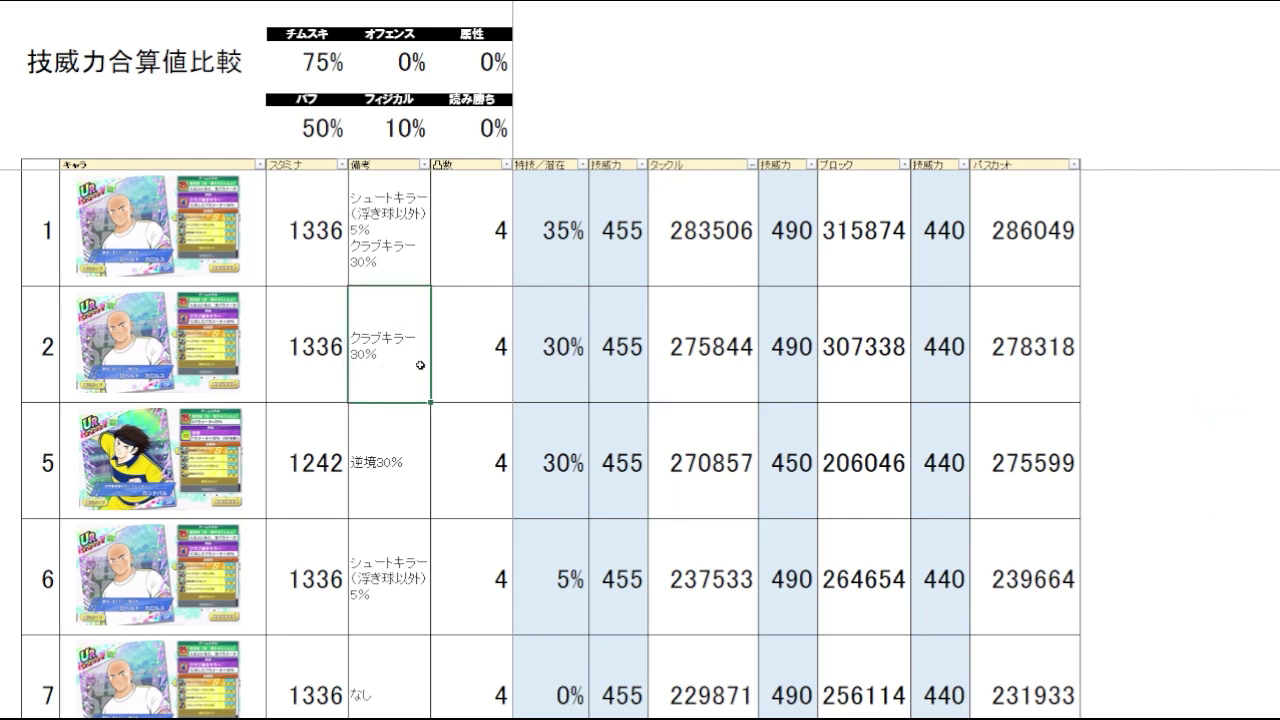
click(420, 478)
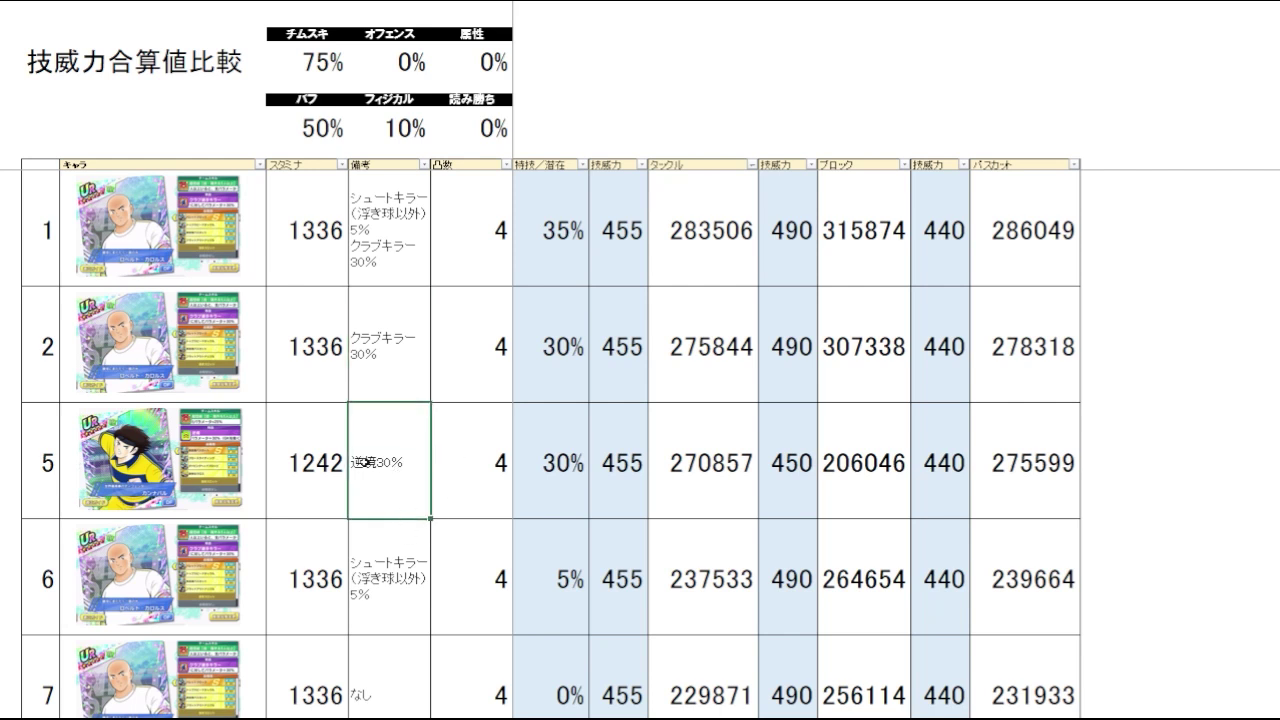
click(716, 478)
click(1192, 348)
click(1150, 229)
Sort the table by ブロック from highest to lowest and compare the top two ブロック values.
click(870, 87)
click(905, 167)
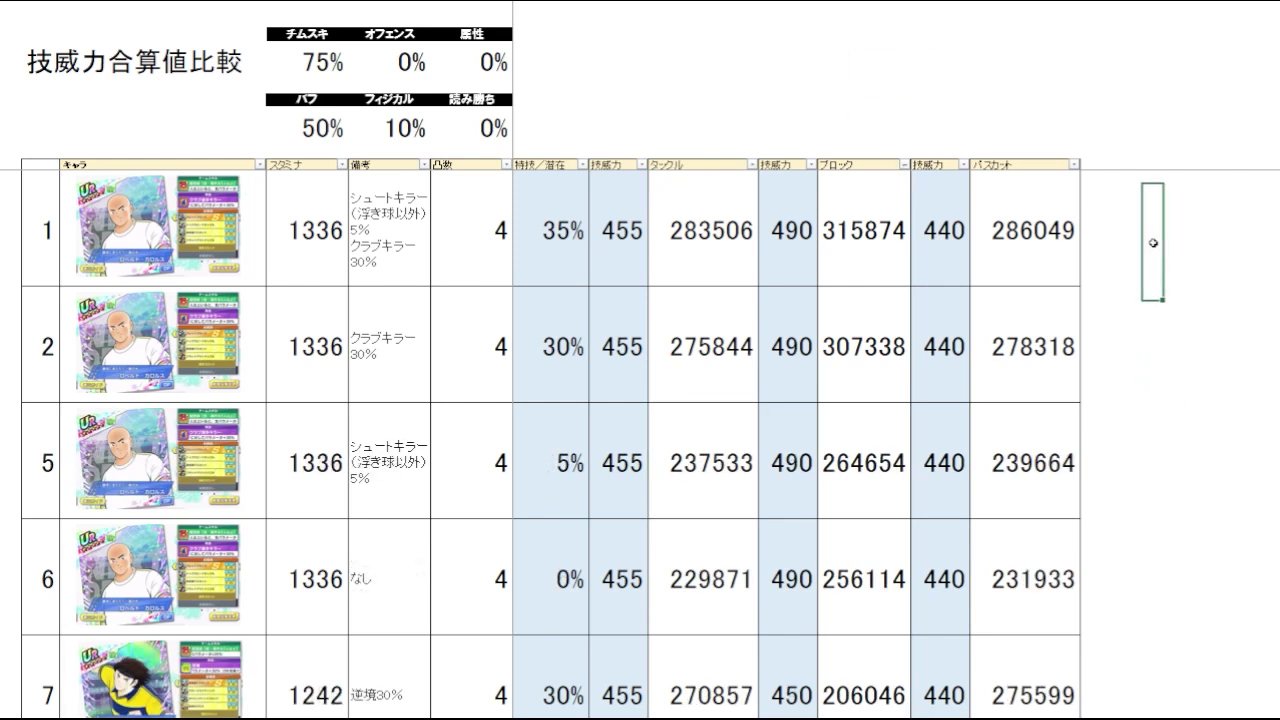
drag(886, 257, 869, 408)
click(1195, 301)
click(1172, 478)
Sort the table by パスカット from highest to lowest.
click(1145, 226)
click(1075, 165)
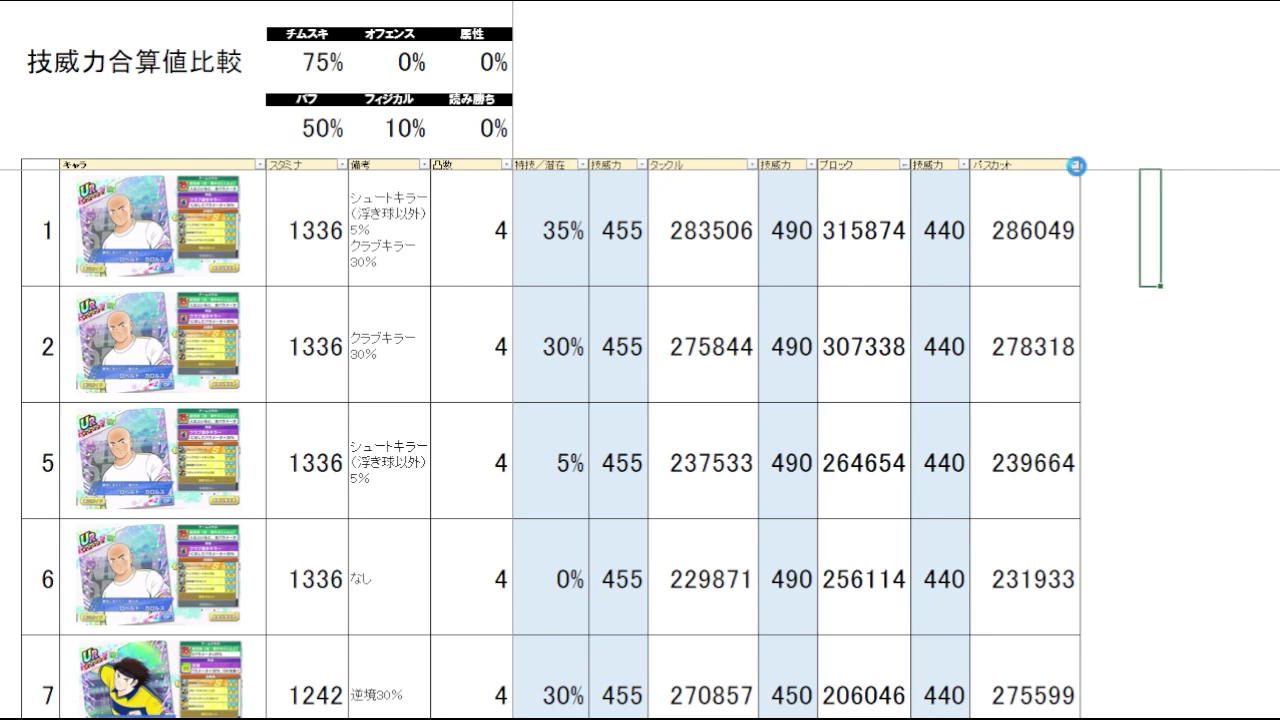
click(1049, 208)
click(1170, 344)
click(1163, 457)
click(1155, 358)
Compare the パスカット total of the クラブキラー30% row with that of the カンナバル 逆境30% row.
drag(1017, 373, 848, 380)
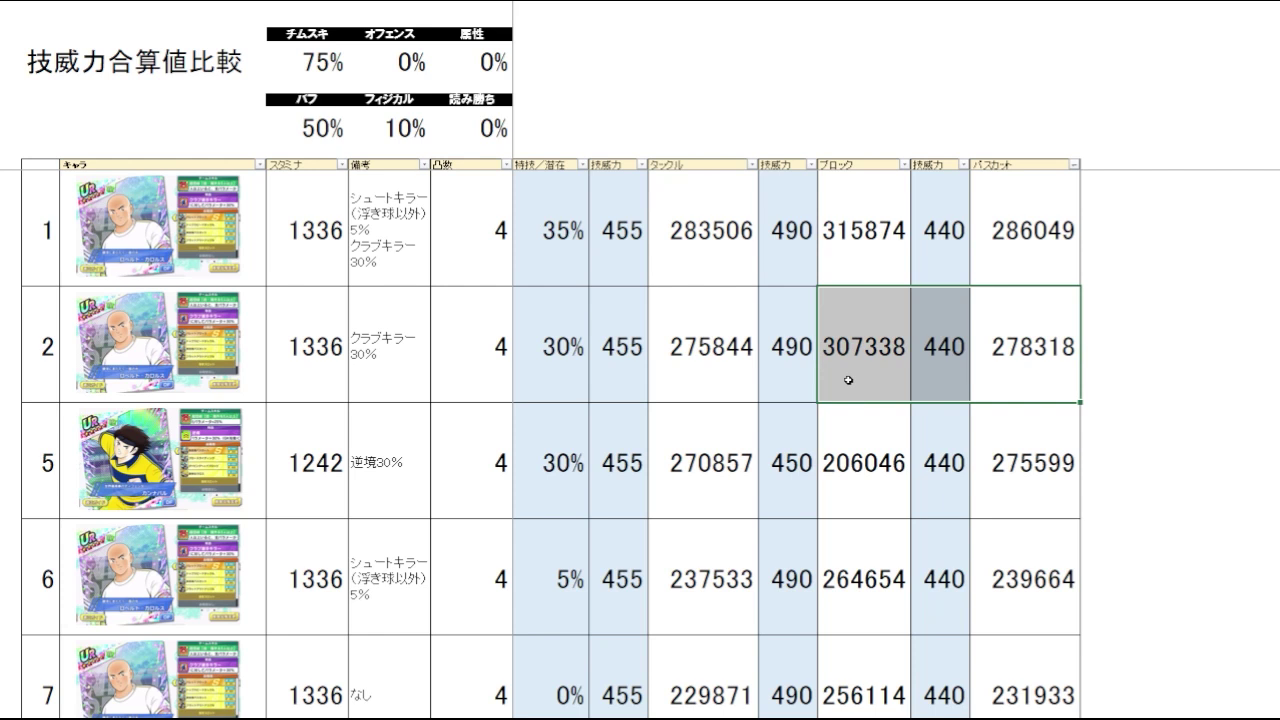
click(1036, 383)
click(1059, 482)
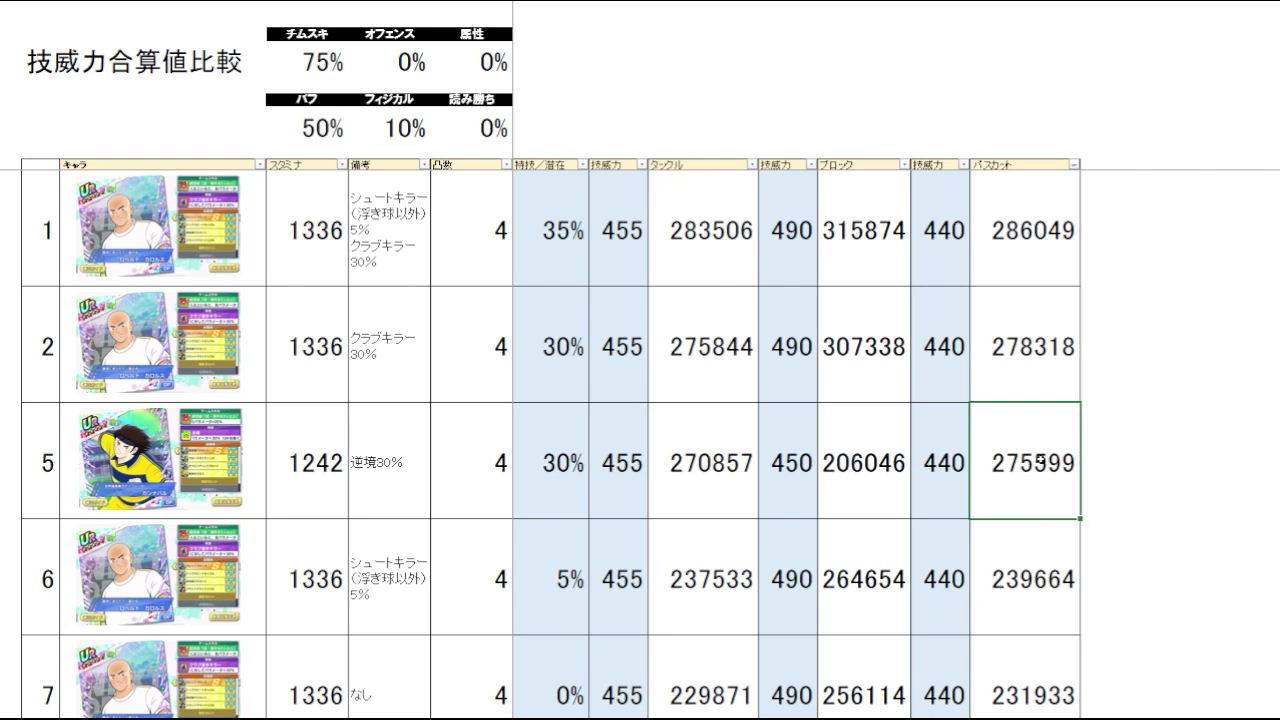
click(1013, 377)
click(1174, 370)
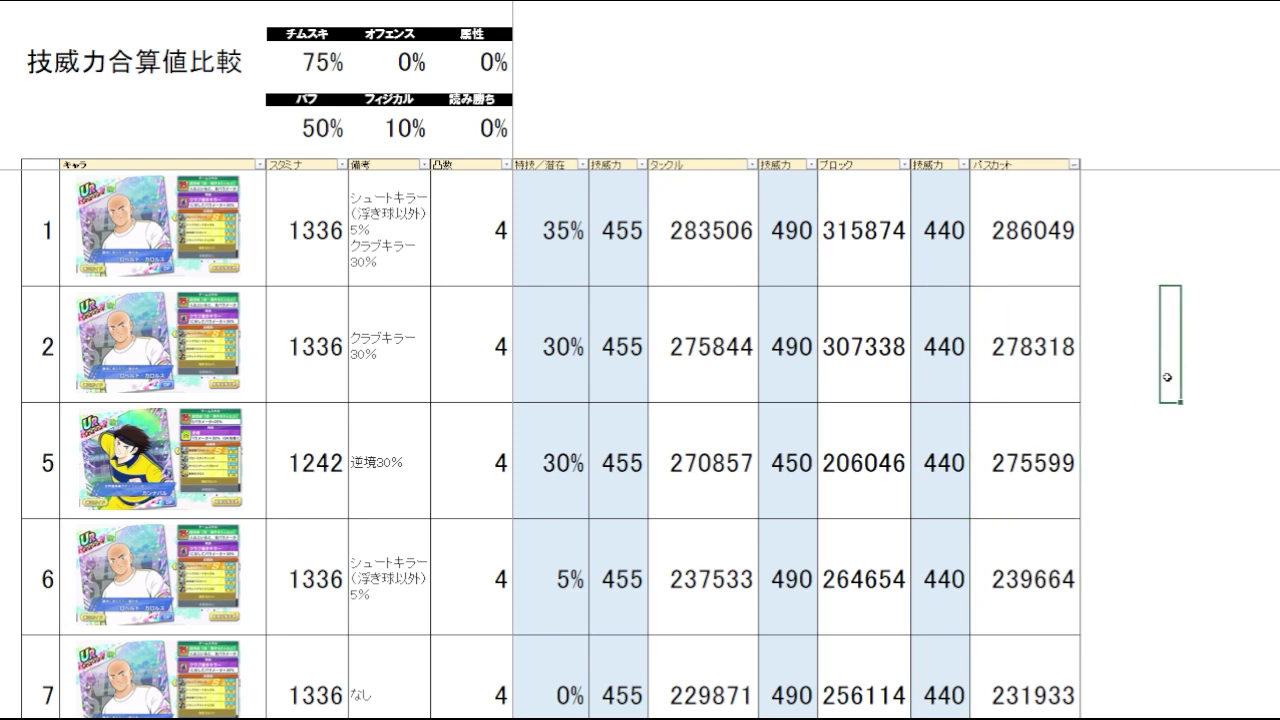
drag(1041, 383, 1038, 445)
click(1149, 426)
click(1143, 349)
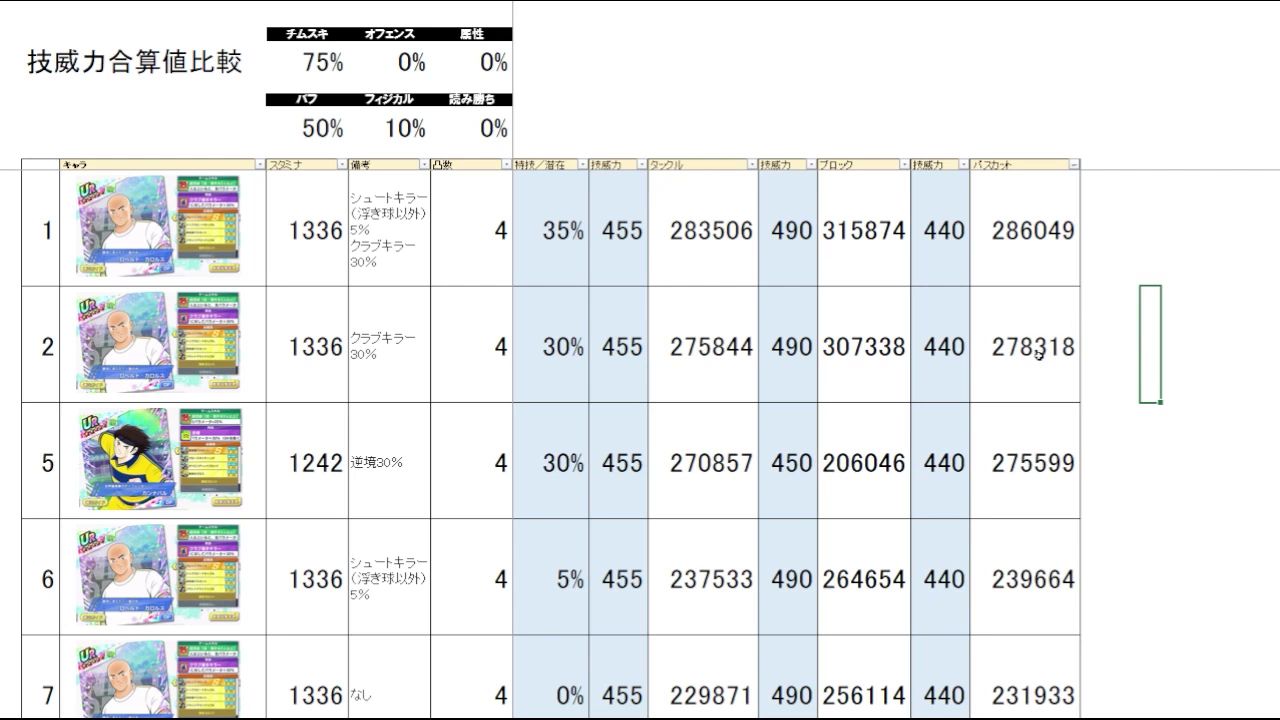
Check the タックル and パスカット totals in the クラブキラー30% row side by side.
click(1038, 354)
click(734, 357)
click(1036, 360)
click(1146, 428)
click(1012, 351)
click(686, 377)
click(1003, 356)
click(1162, 370)
click(1150, 410)
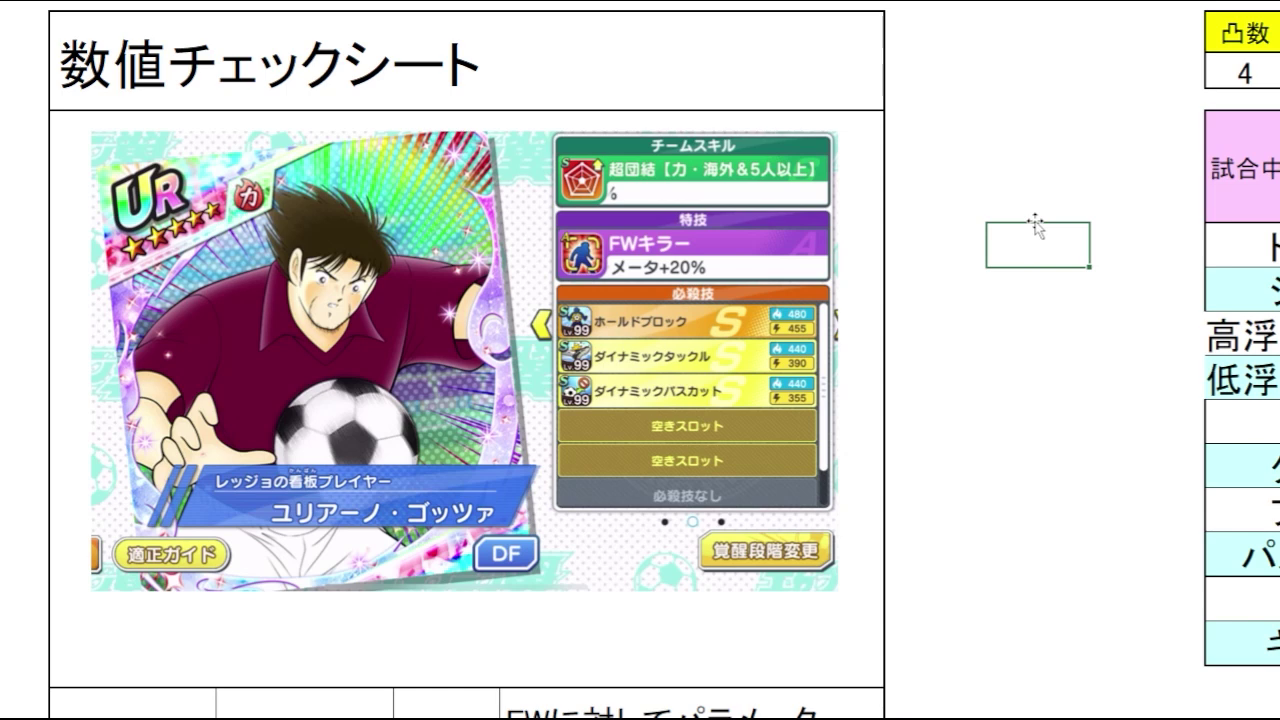
Review the ユリアーノ・ゴッツァ card on the 数値チェックシート, including its team skill, FWキラー and special techniques.
click(1017, 345)
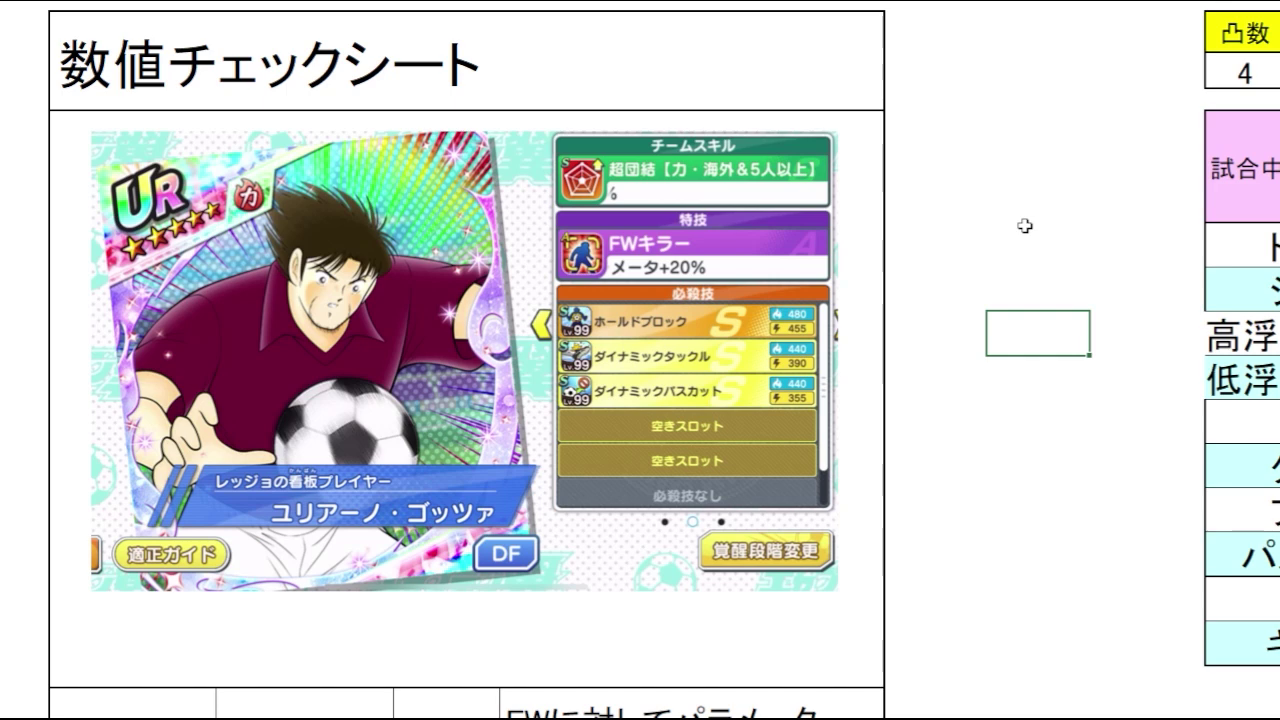
click(1014, 382)
click(1010, 296)
click(1010, 348)
click(1011, 300)
click(1036, 376)
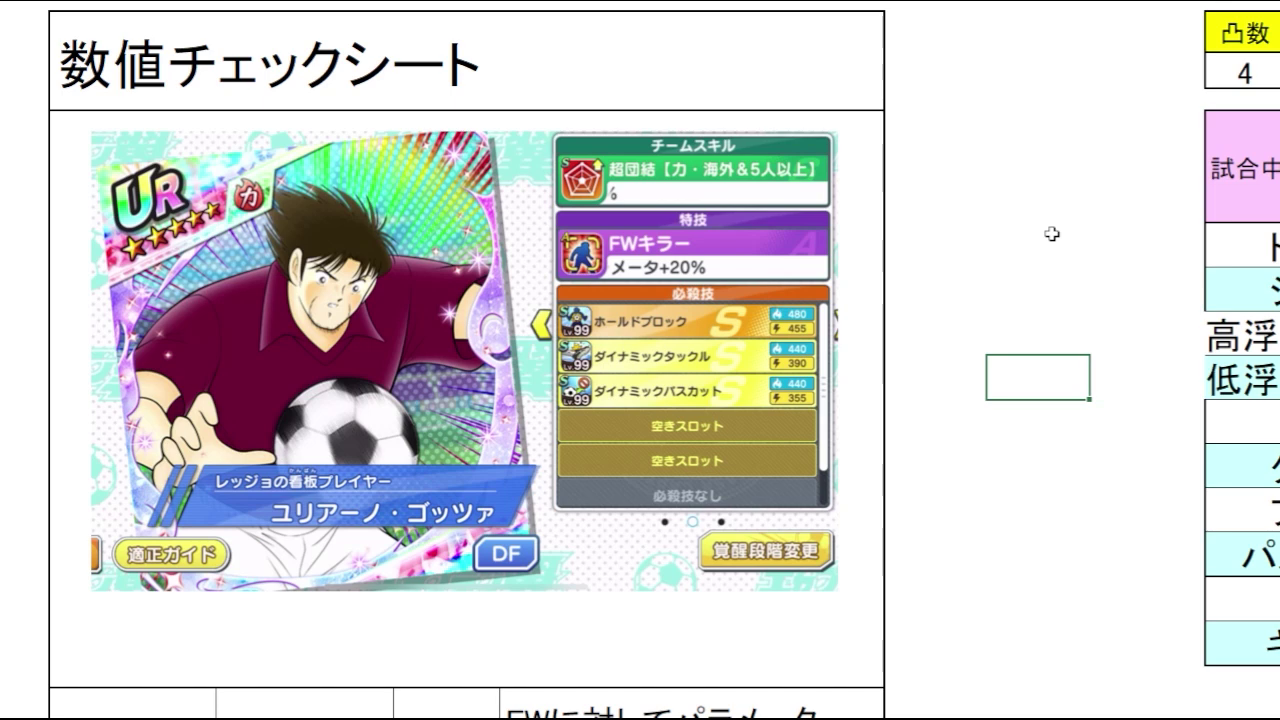
click(991, 474)
click(975, 376)
click(1001, 366)
click(972, 415)
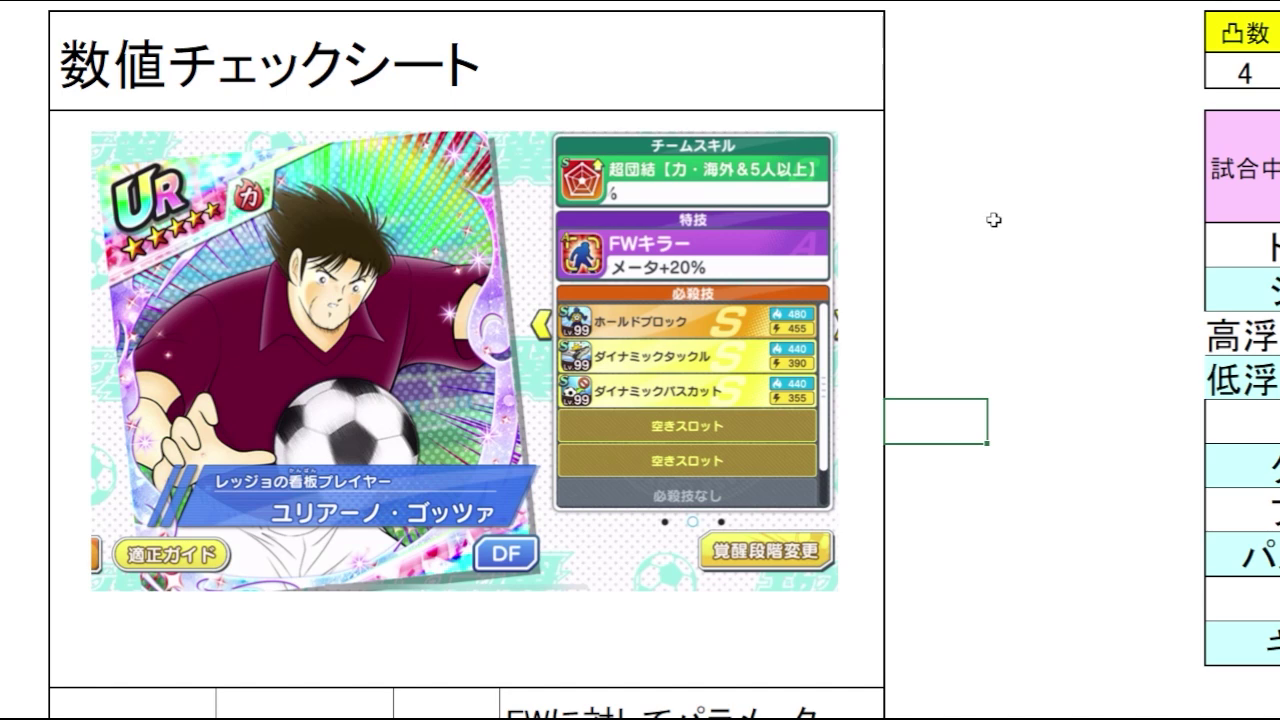
Read the 特技 FWキラー and チムスキ 超団結 entries for ユリアーノ・ゴッツァ.
scroll(993, 219, down, 3)
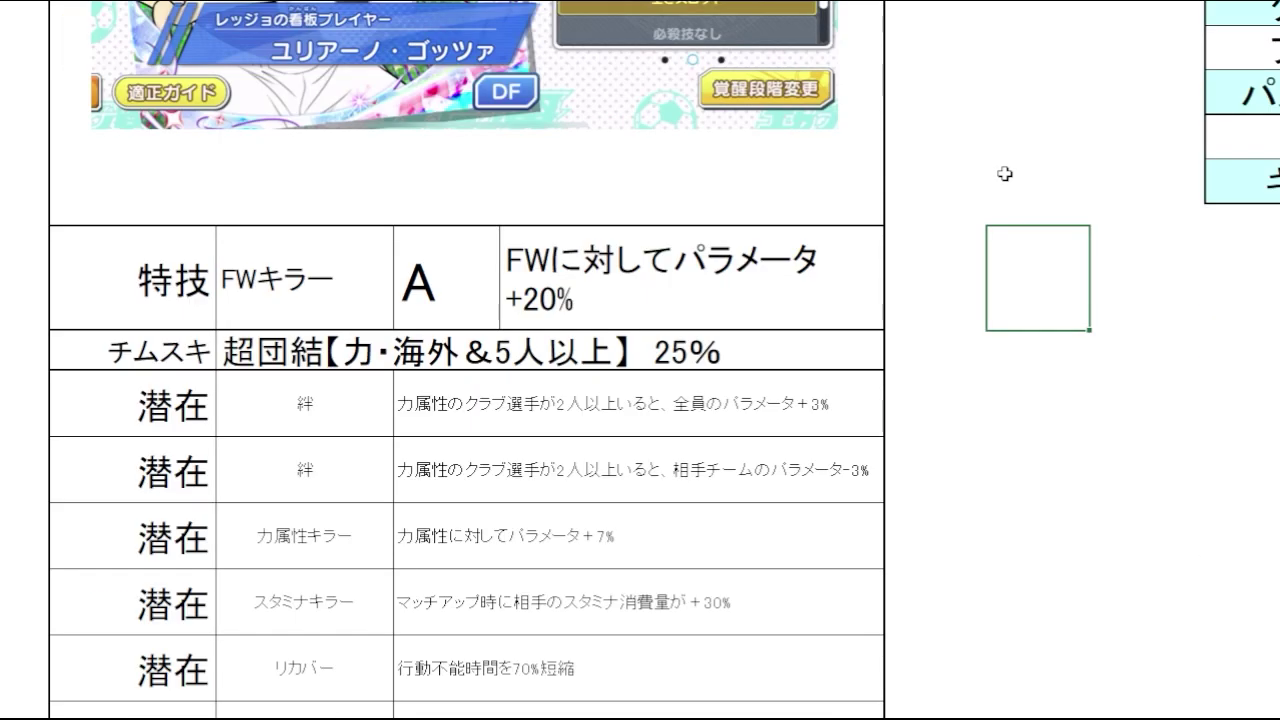
click(980, 392)
click(1001, 343)
click(993, 399)
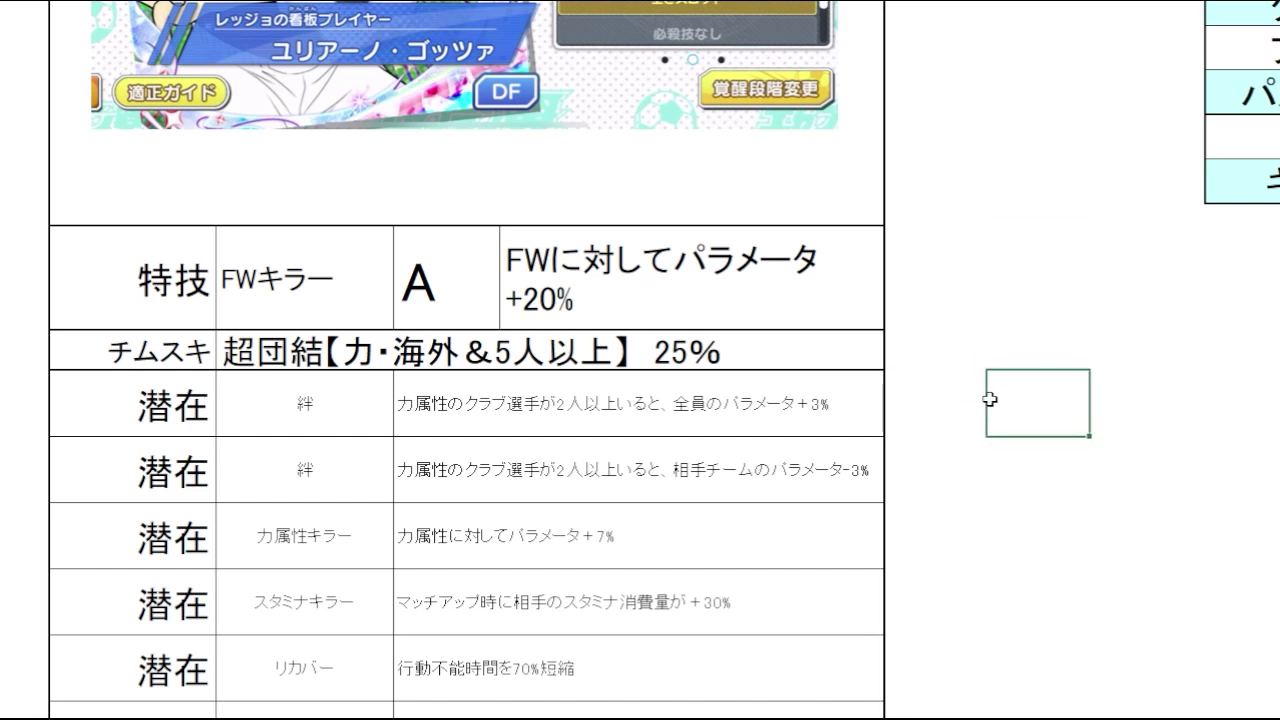
click(1017, 348)
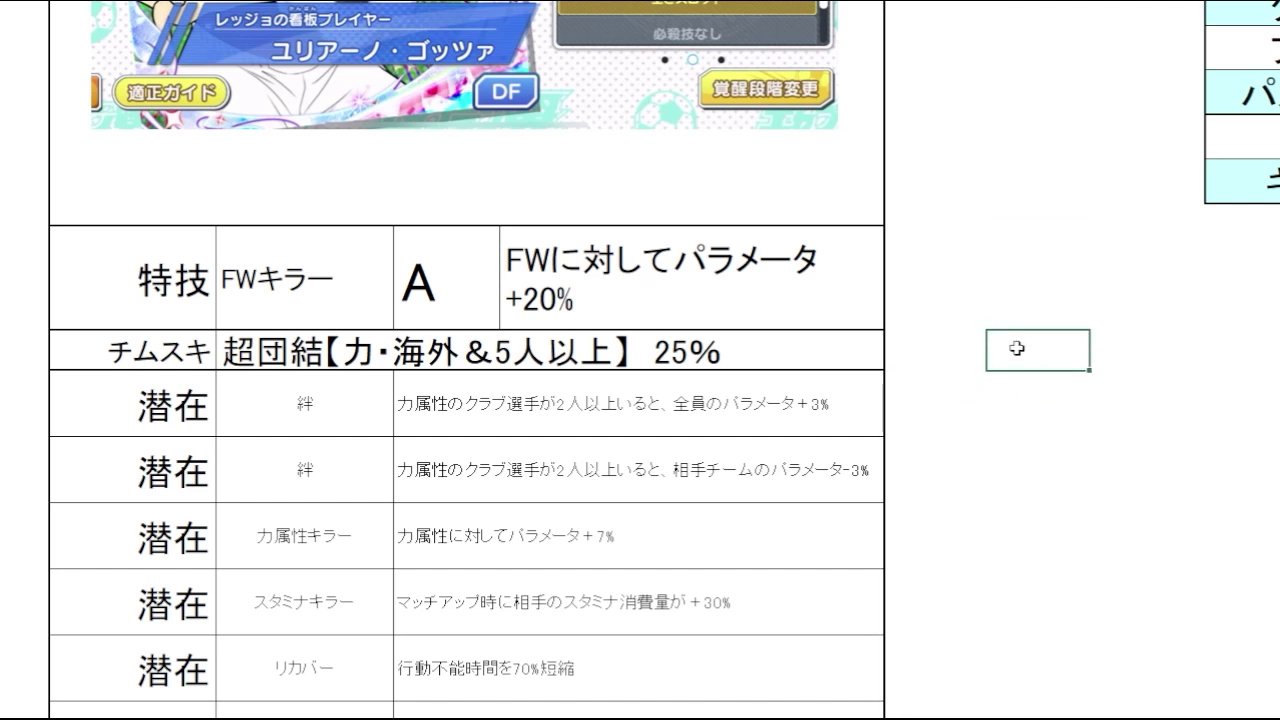
click(824, 367)
click(994, 354)
scroll(1034, 249, down, 1)
Examine the two 絆 latent skills for ユリアーノ・ゴッツァ.
click(1035, 248)
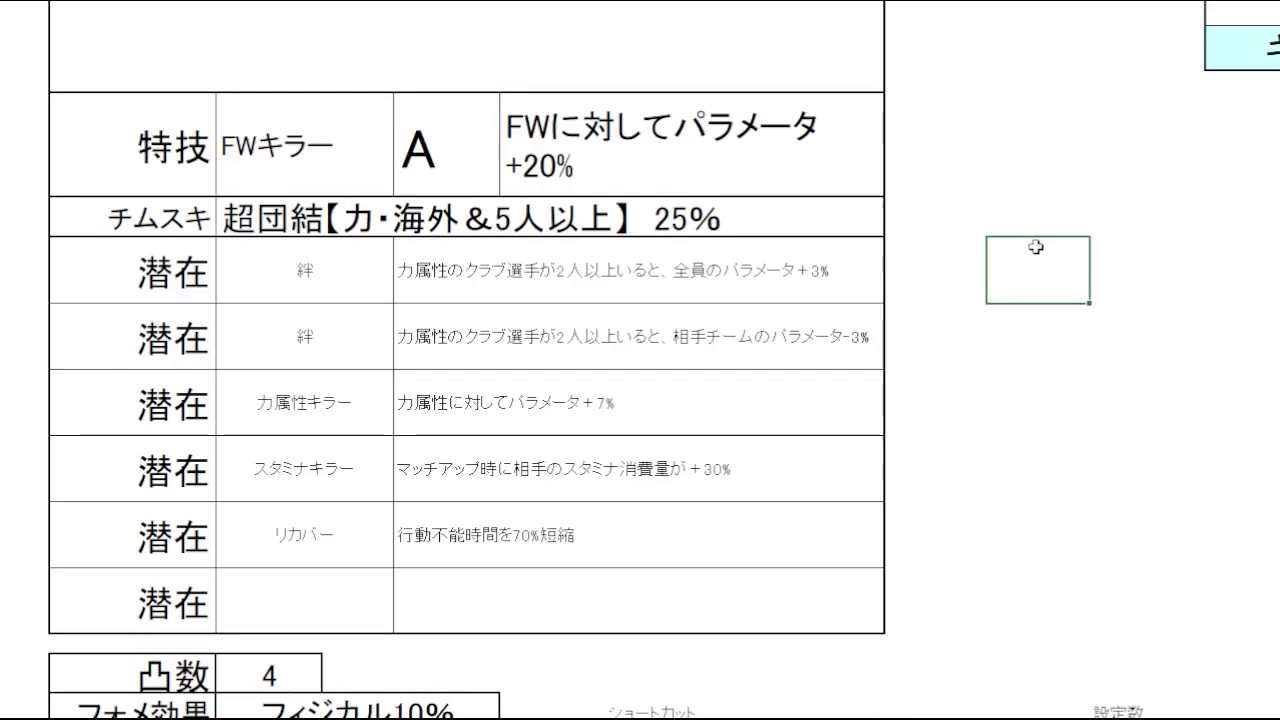
click(1040, 332)
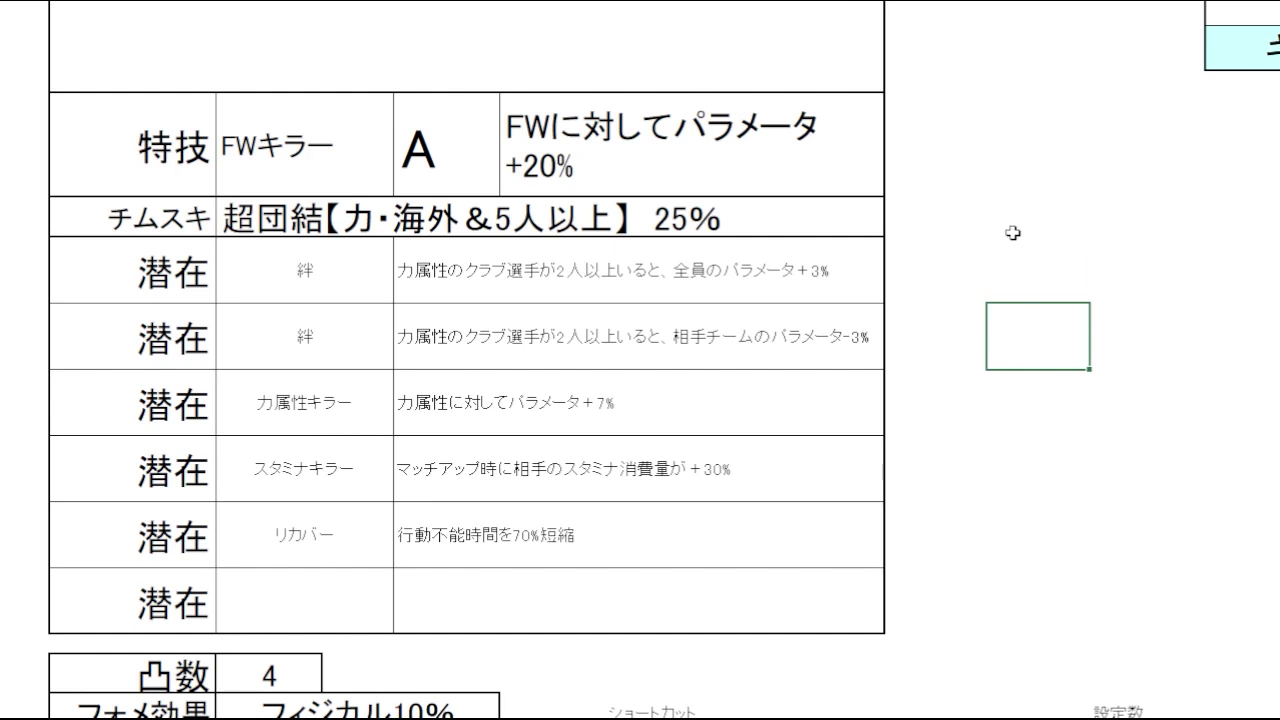
click(1008, 382)
click(1008, 246)
drag(791, 282, 812, 336)
click(1018, 402)
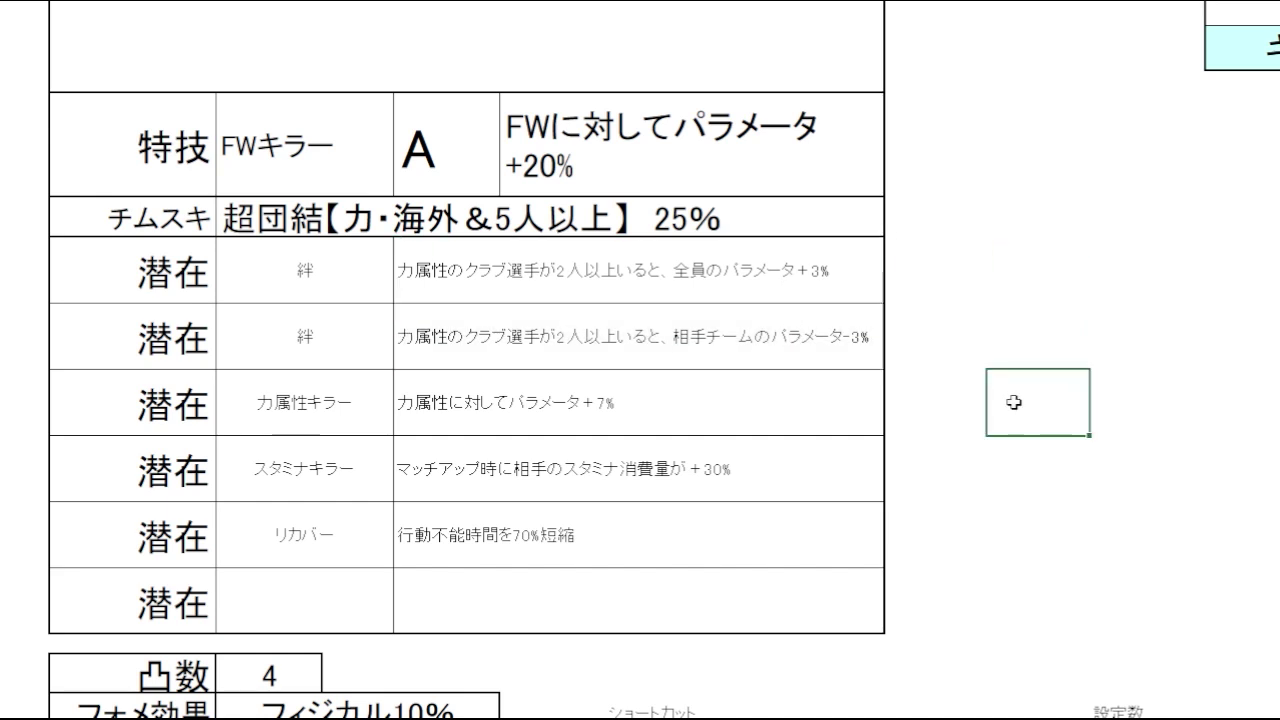
Examine the 力属性キラー, スタミナキラー and リカバー latent skills.
click(846, 412)
click(1016, 468)
click(868, 471)
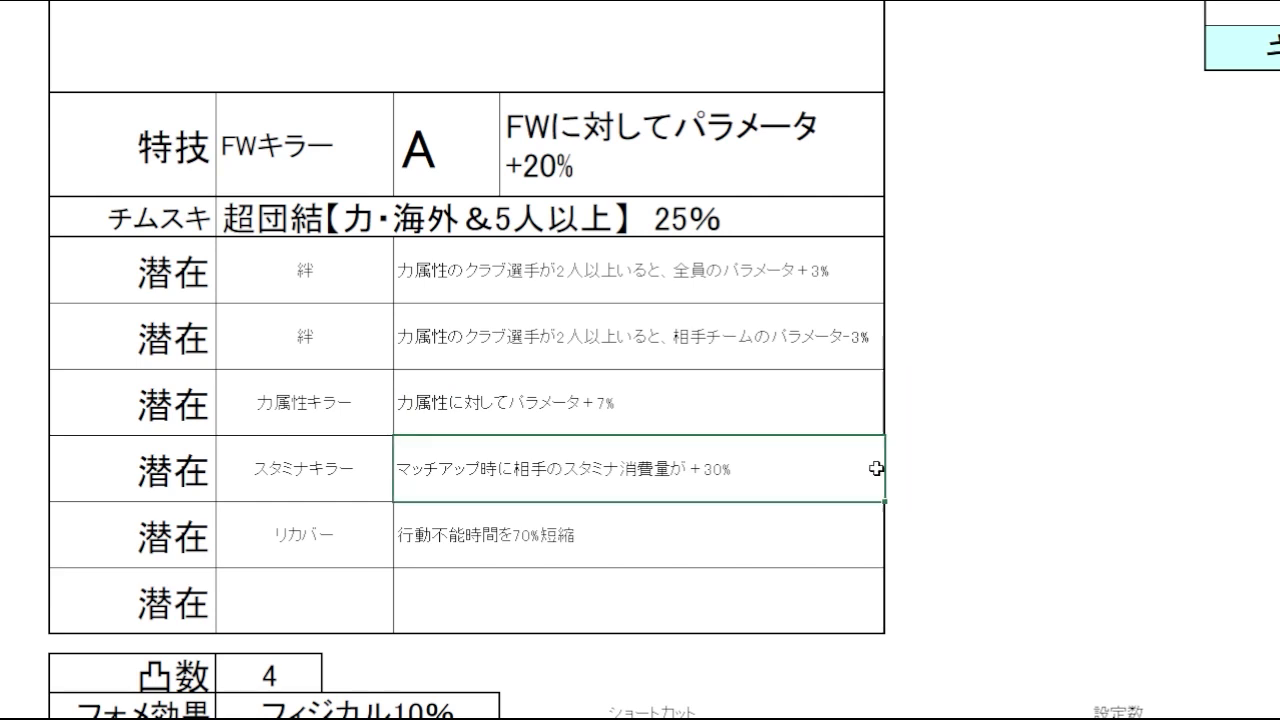
click(1005, 483)
click(997, 528)
click(774, 534)
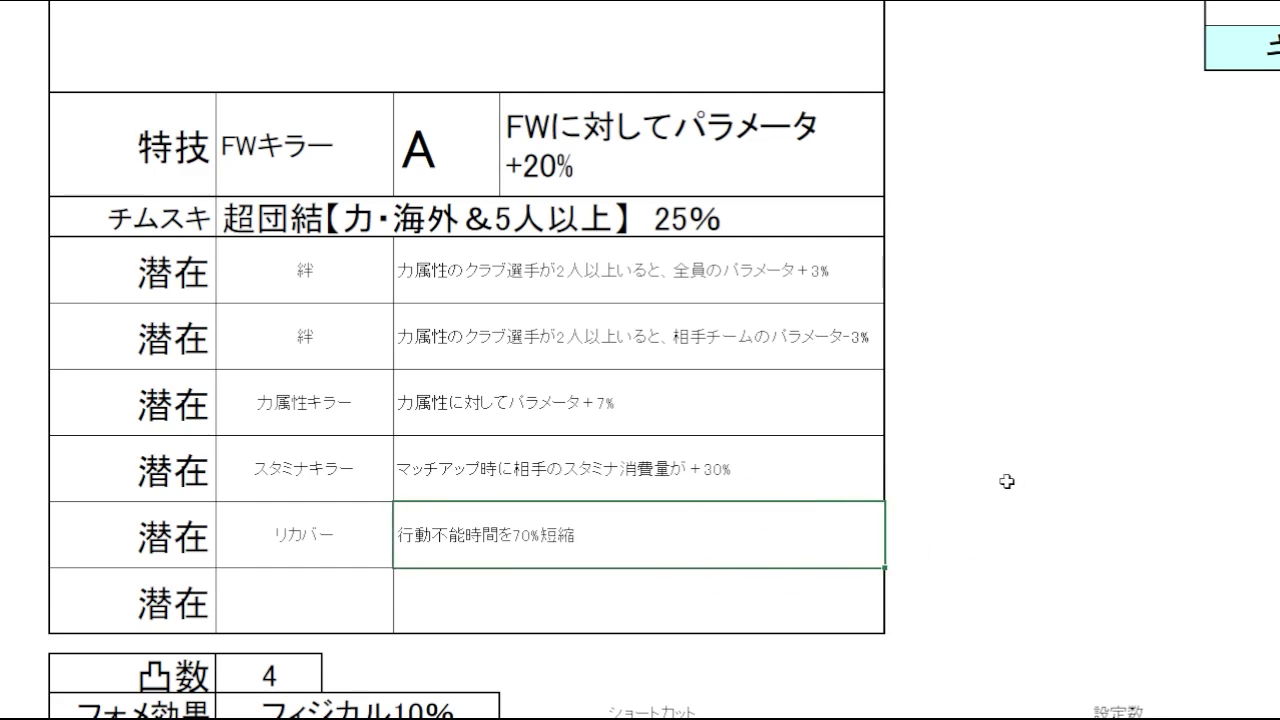
click(1012, 535)
Look through the base parameter table and go to the 試合中能力値 table for ユリアーノ・ゴッツァ.
scroll(1080, 280, down, 3)
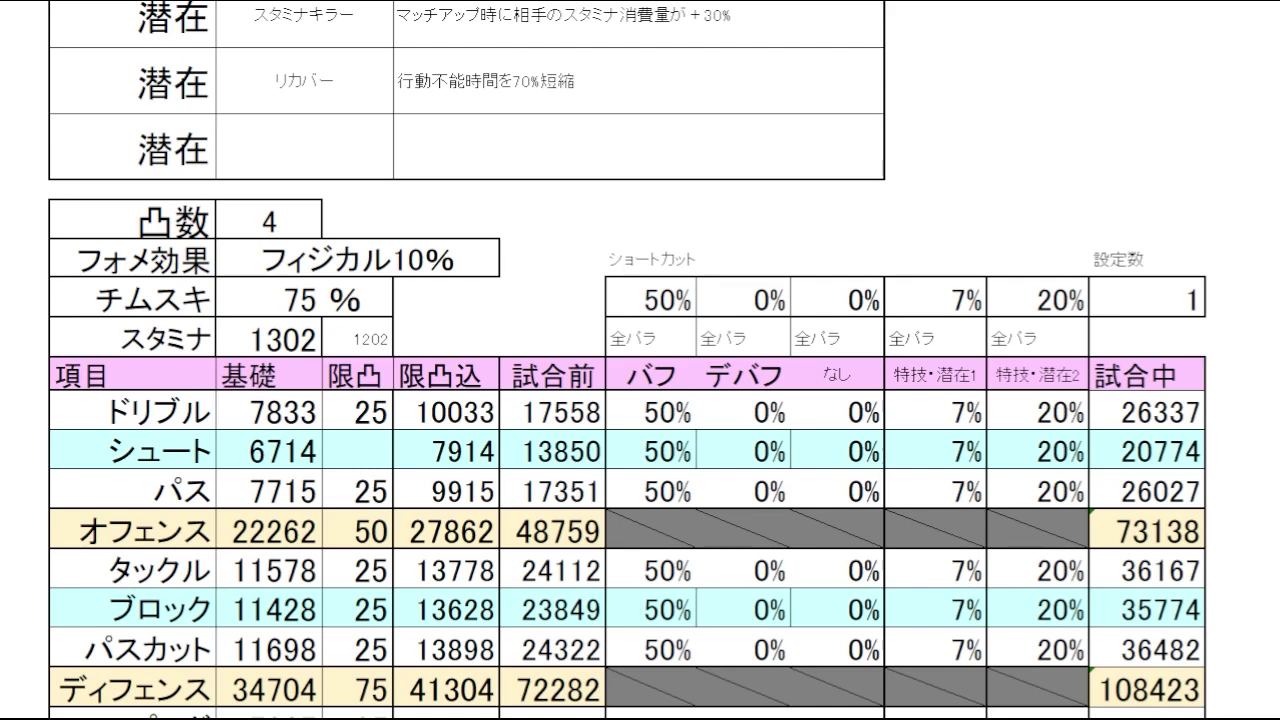
scroll(628, 360, down, 3)
scroll(628, 360, up, 10)
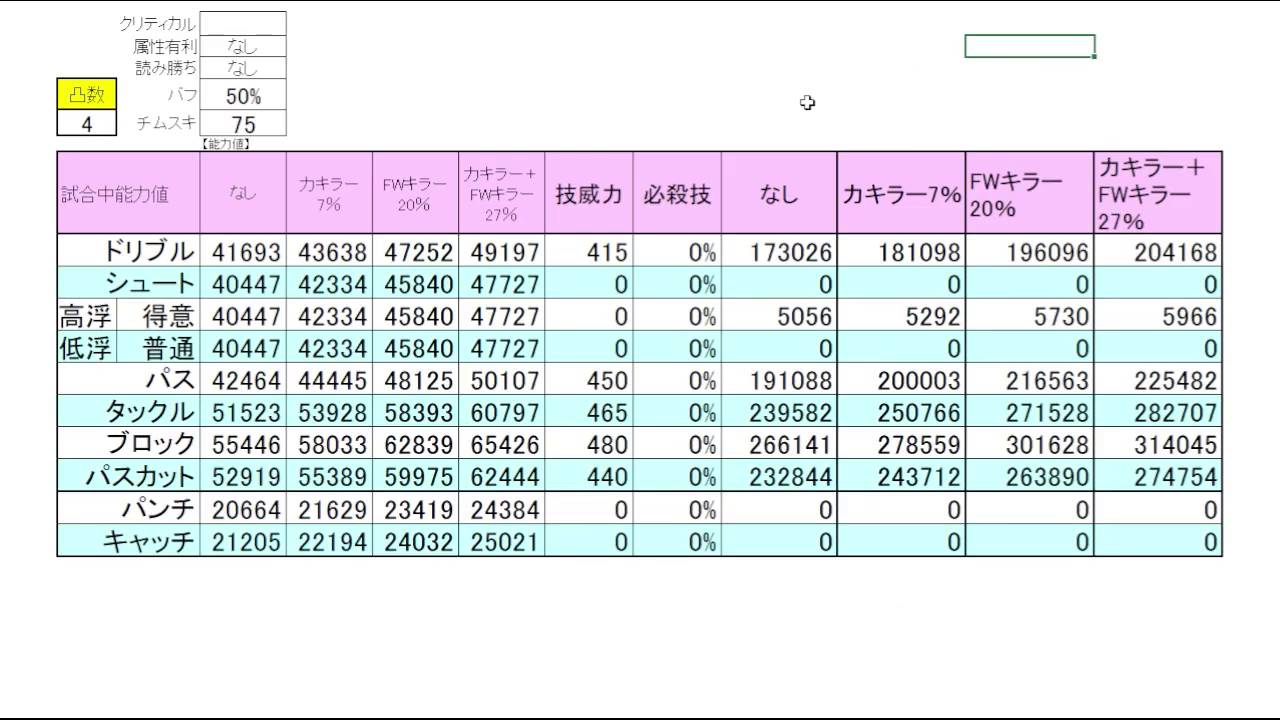
click(450, 84)
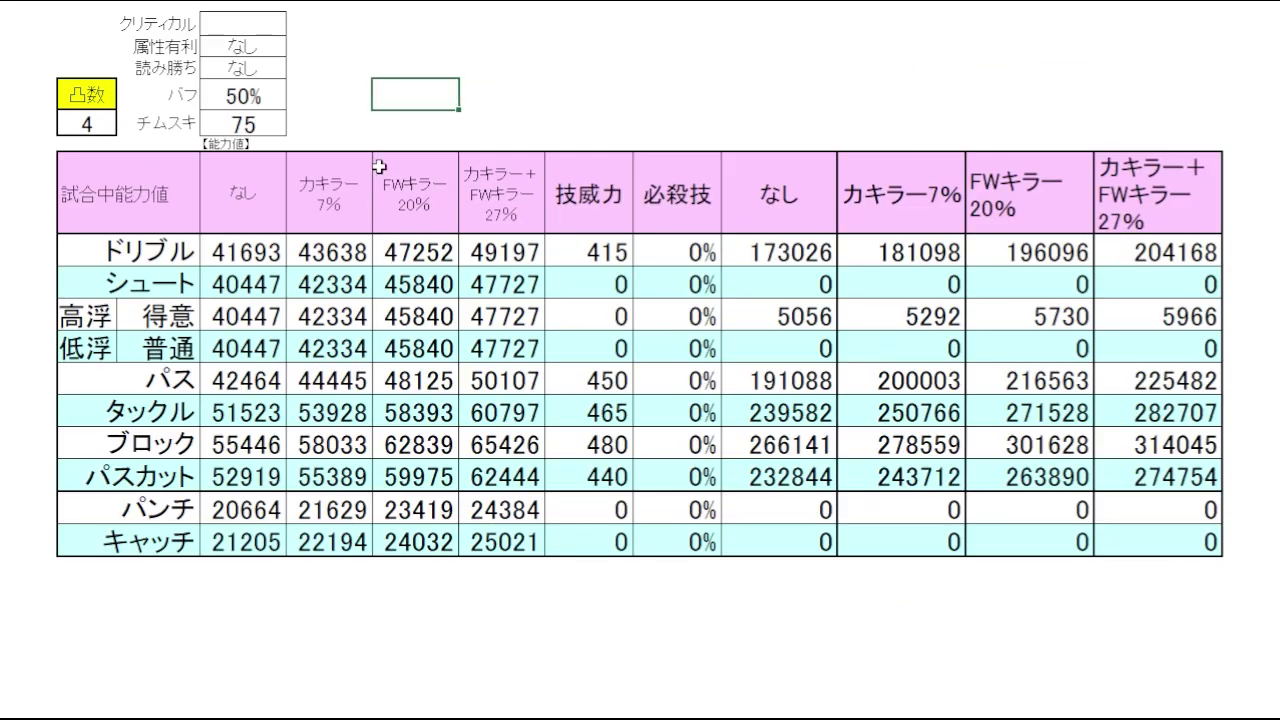
Check the in-match タックル, ブロック and パスカット abilities in the なし column.
drag(235, 251, 244, 500)
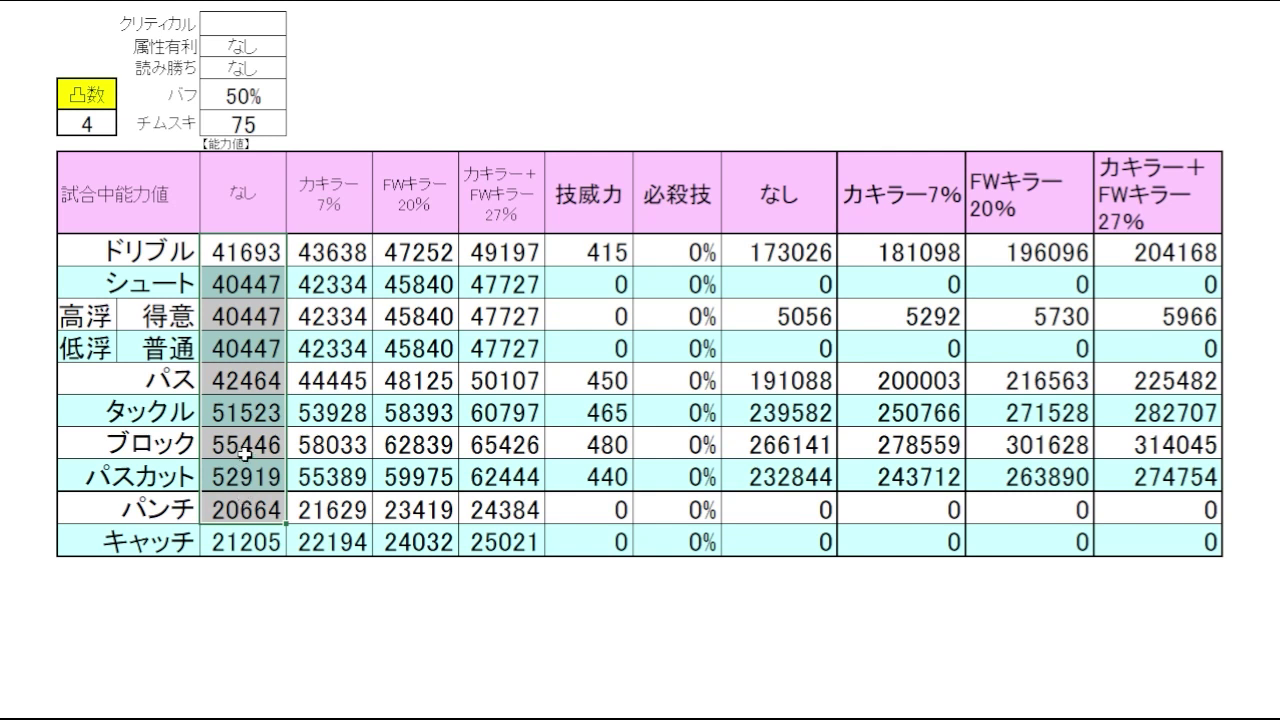
click(220, 409)
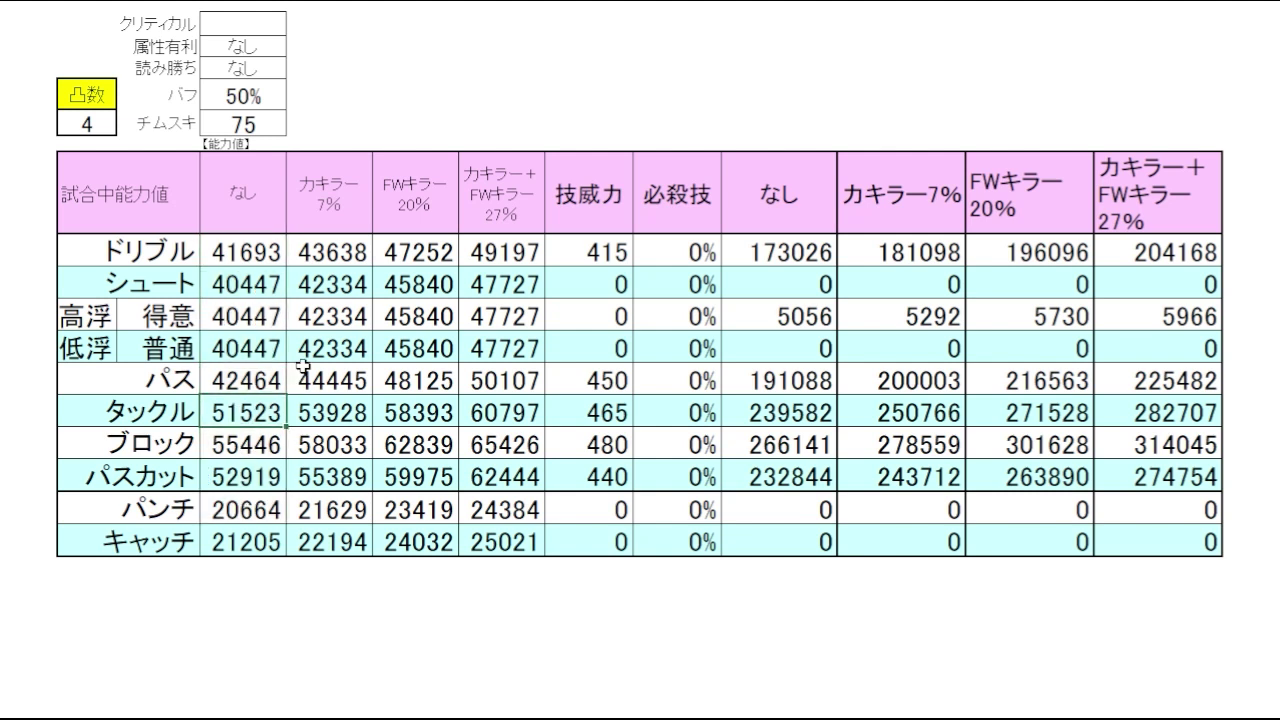
drag(458, 115, 423, 114)
click(300, 288)
click(272, 410)
click(266, 448)
click(270, 480)
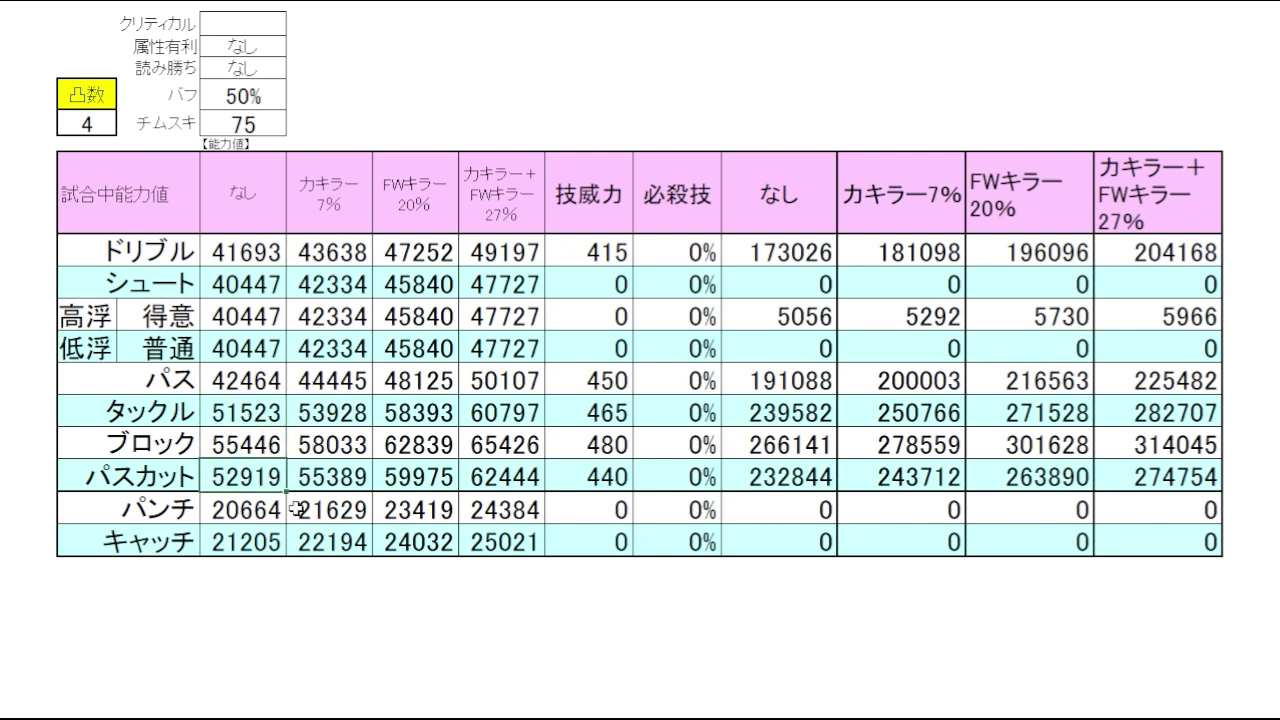
Check the in-match タックル, ブロック and パスカット abilities in the 力キラー7% column.
click(331, 197)
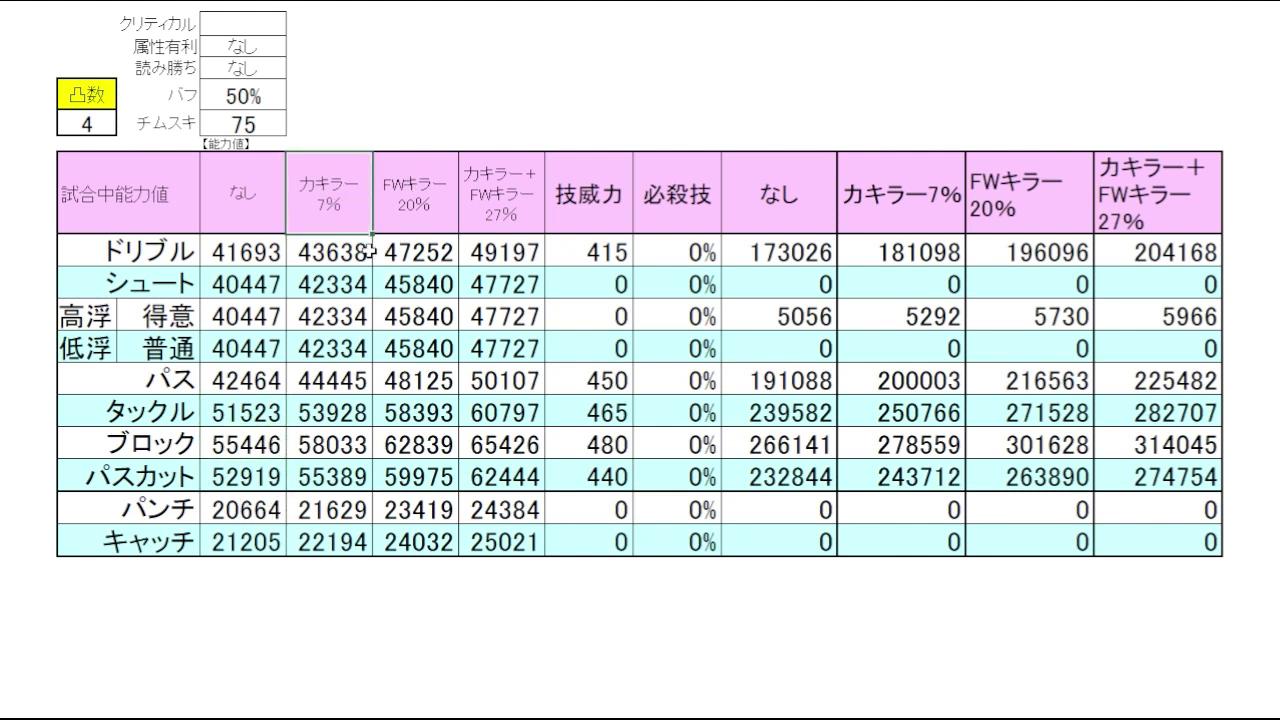
click(410, 87)
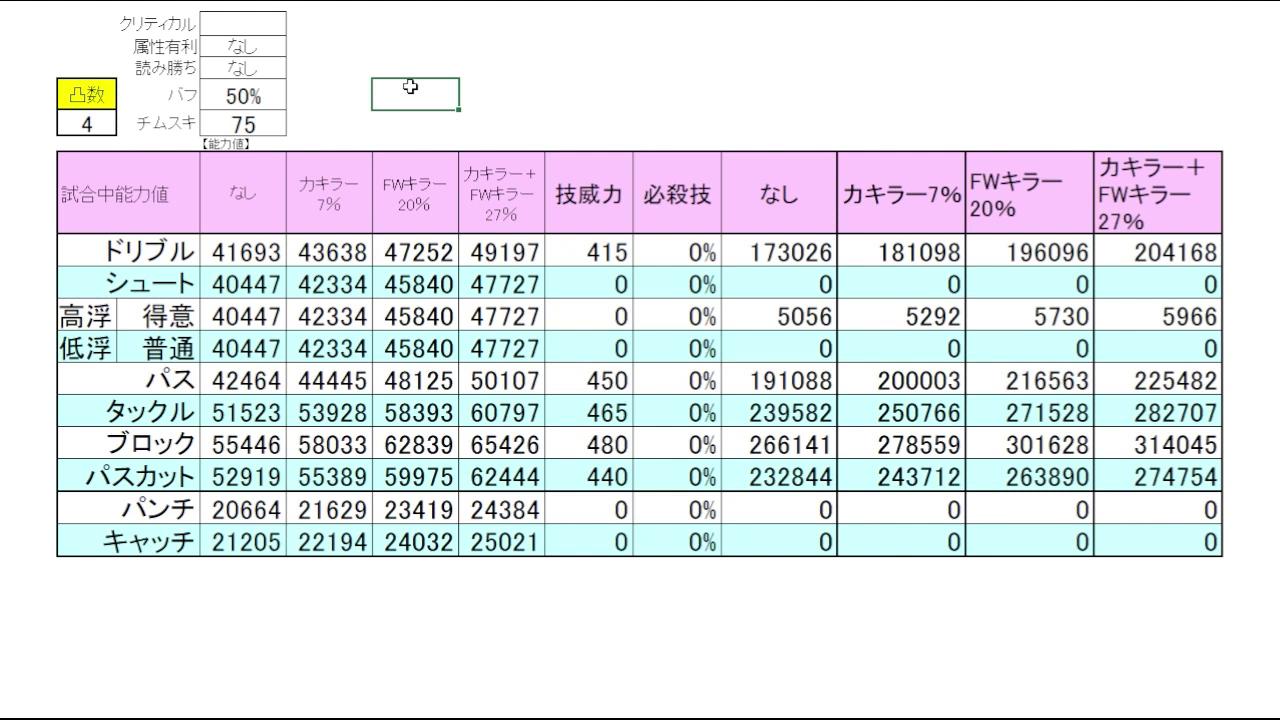
click(344, 424)
click(352, 445)
click(349, 479)
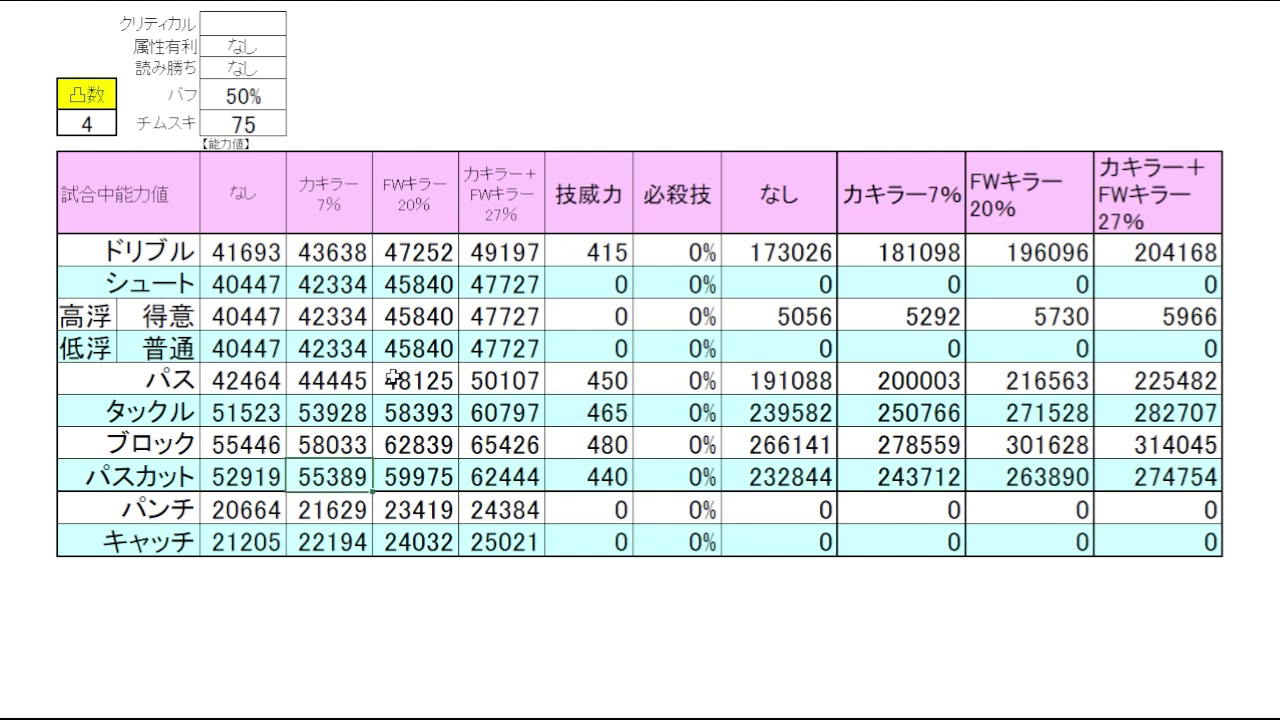
Check the in-match タックル, ブロック and パスカット abilities in the FWキラー20% column.
click(537, 123)
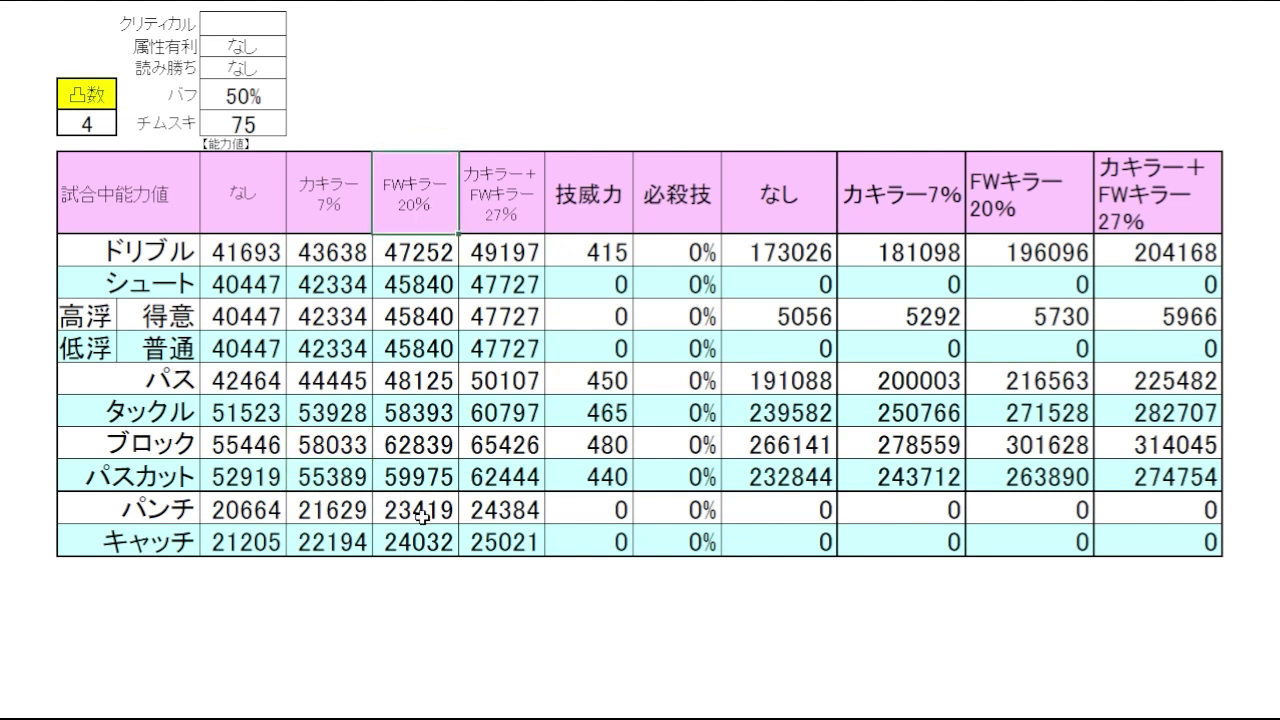
drag(430, 412, 432, 510)
click(405, 420)
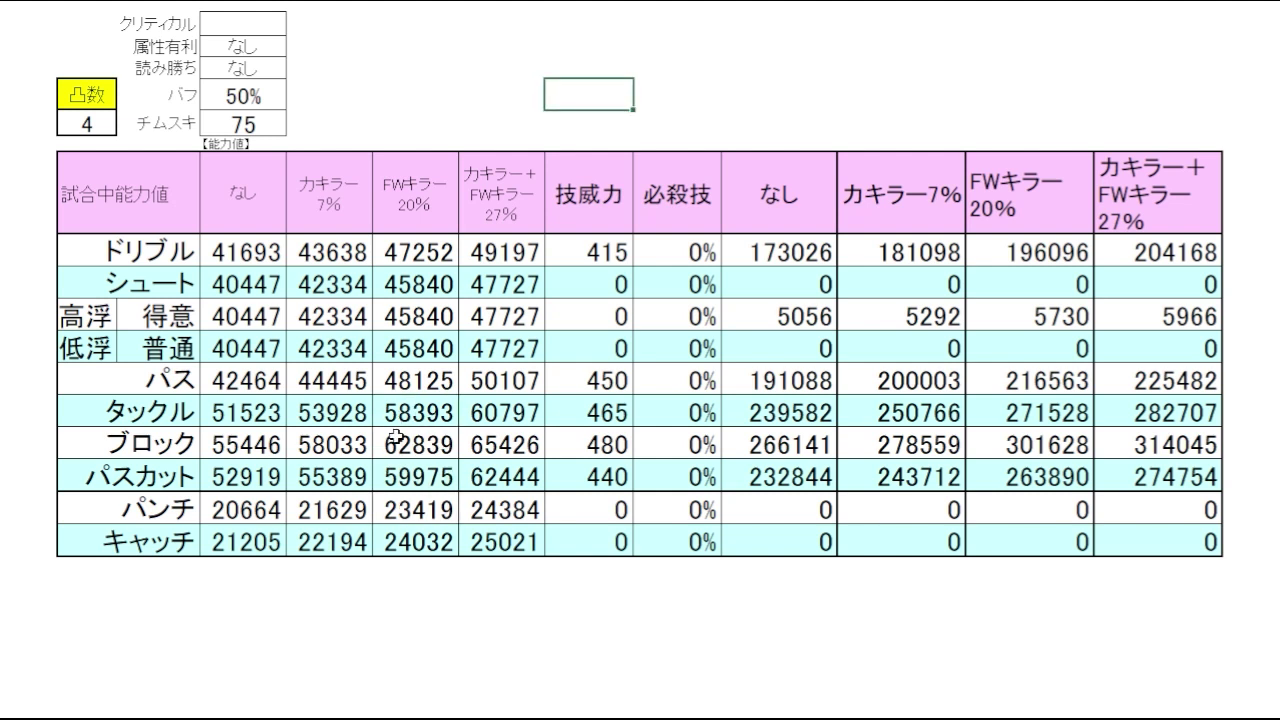
click(429, 451)
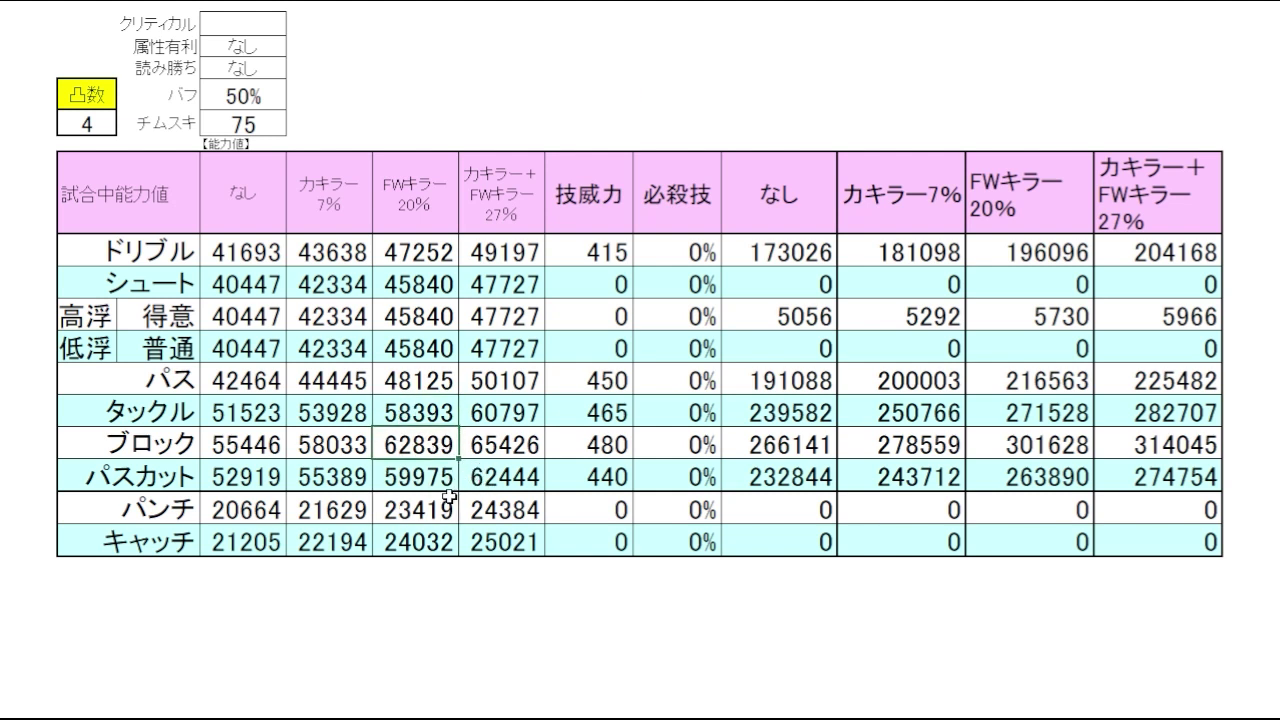
Look at the combined 力キラー+FWキラー 27% ability column.
click(567, 124)
click(501, 212)
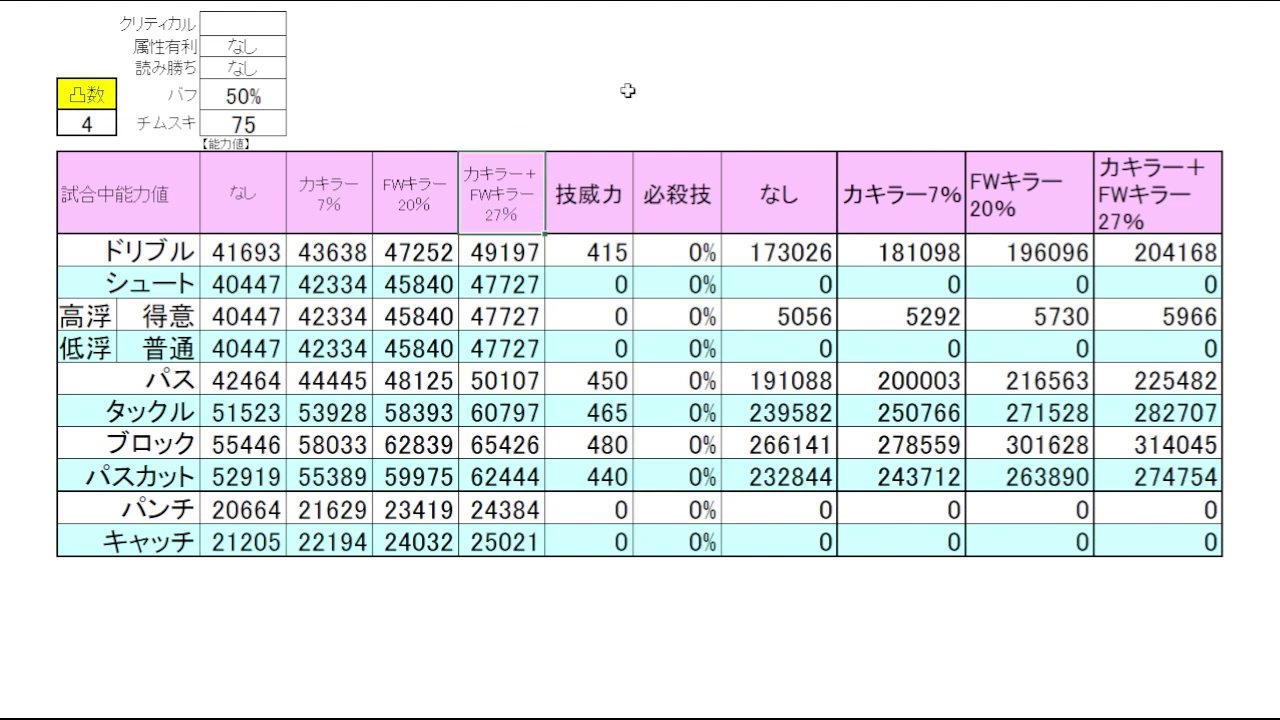
click(677, 123)
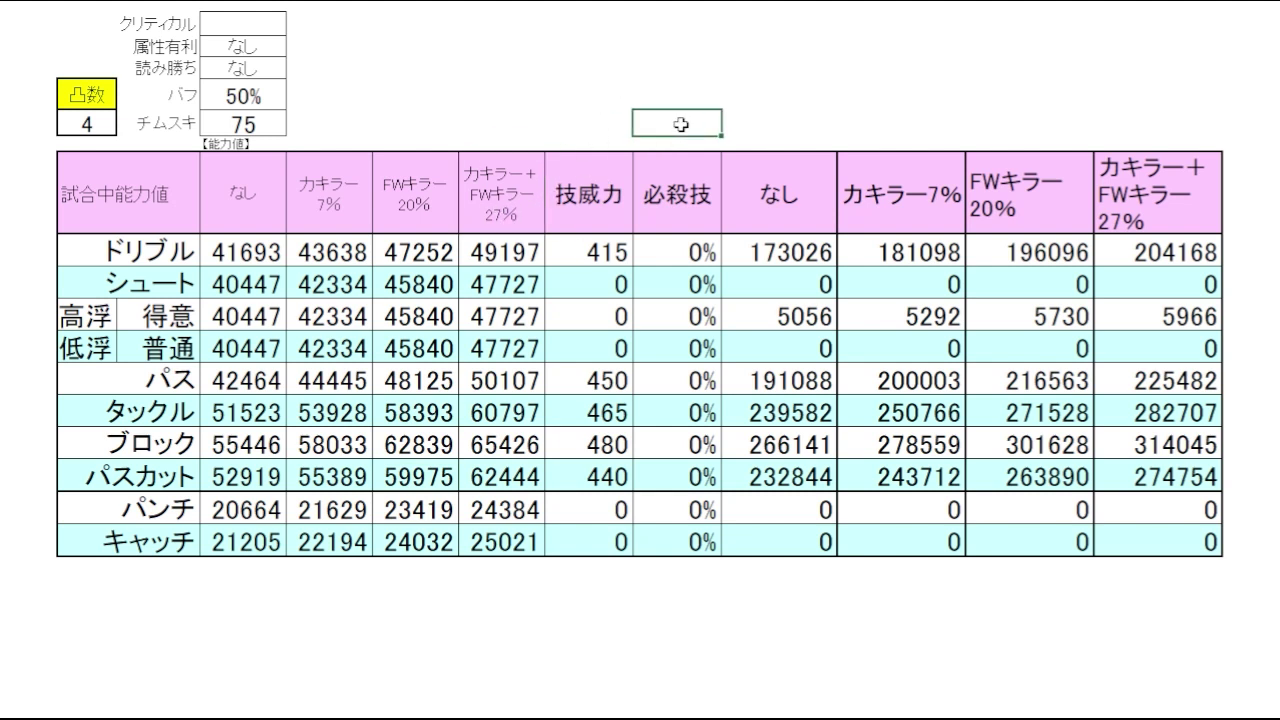
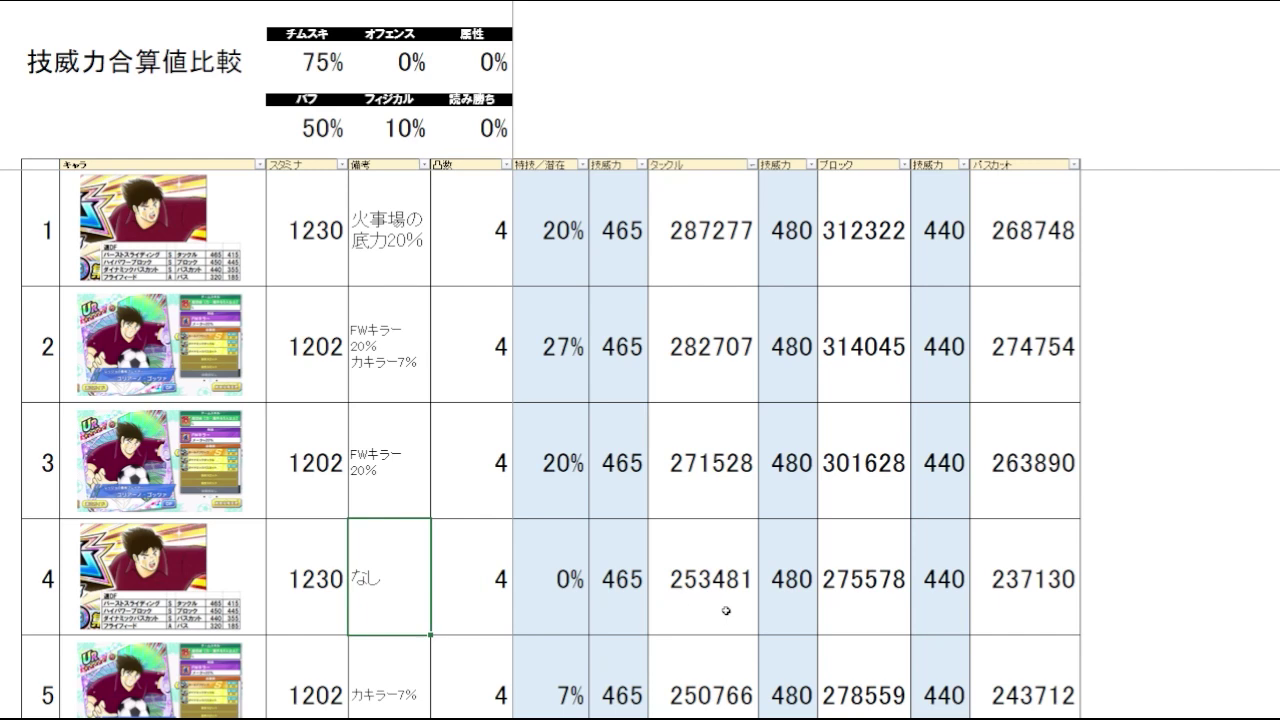
Compare the タックル totals of the cards ranked 4 to 6 in the 技威力合算値比較 table.
click(726, 610)
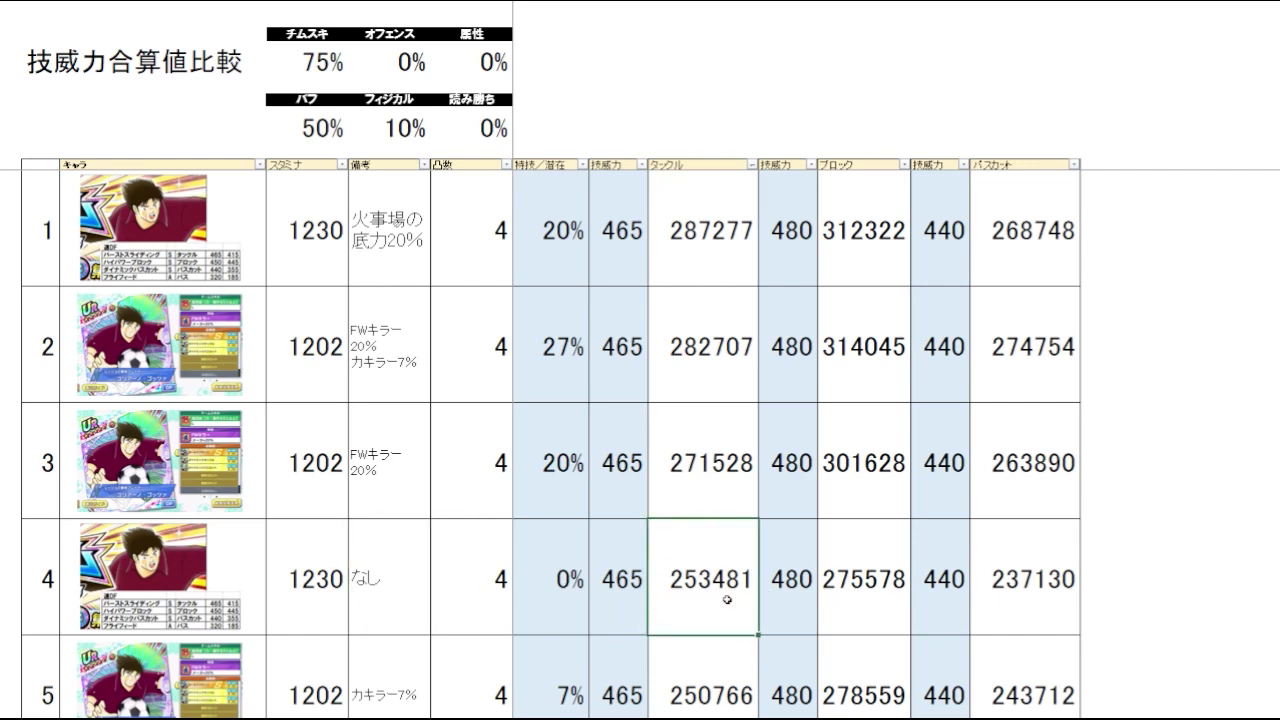
key(Down)
key(Down)
key(Up)
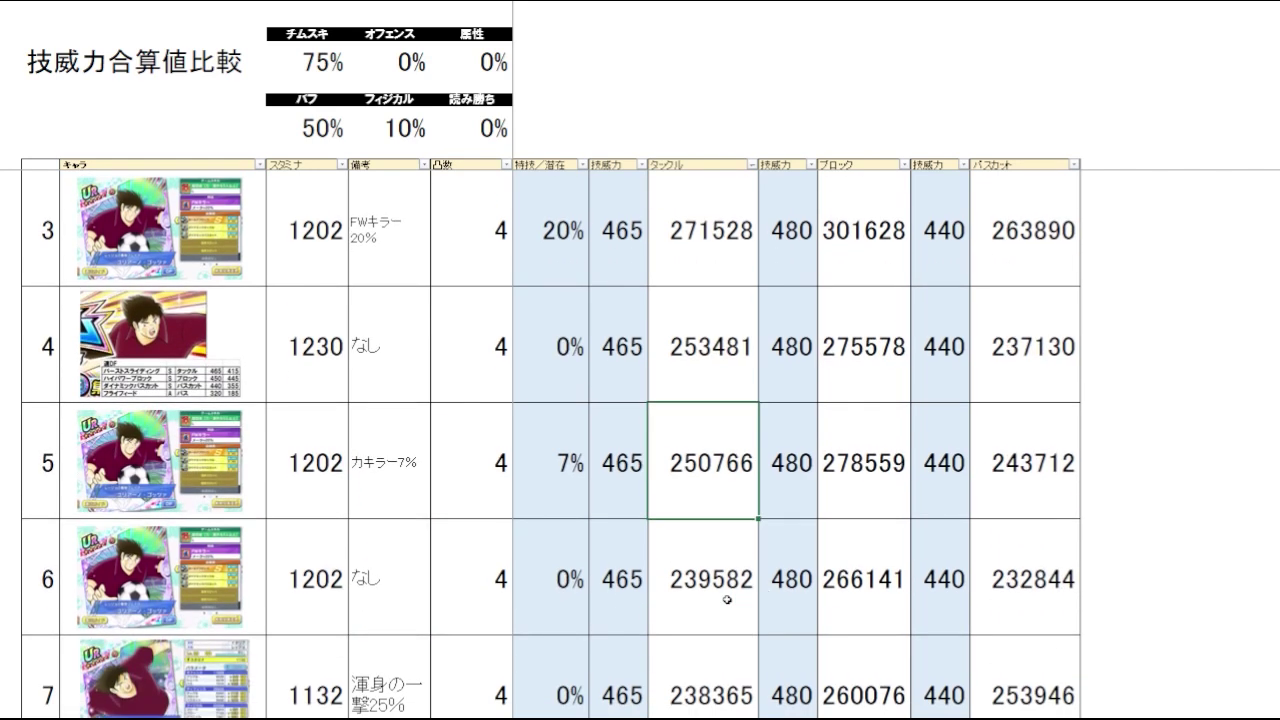
Check the 力キラー7% row across to its 備考 entry and compare its タックル total with the fourth-ranked card.
key(Left)
key(Left)
key(Left)
key(Left)
key(Right)
key(Right)
key(Right)
key(Right)
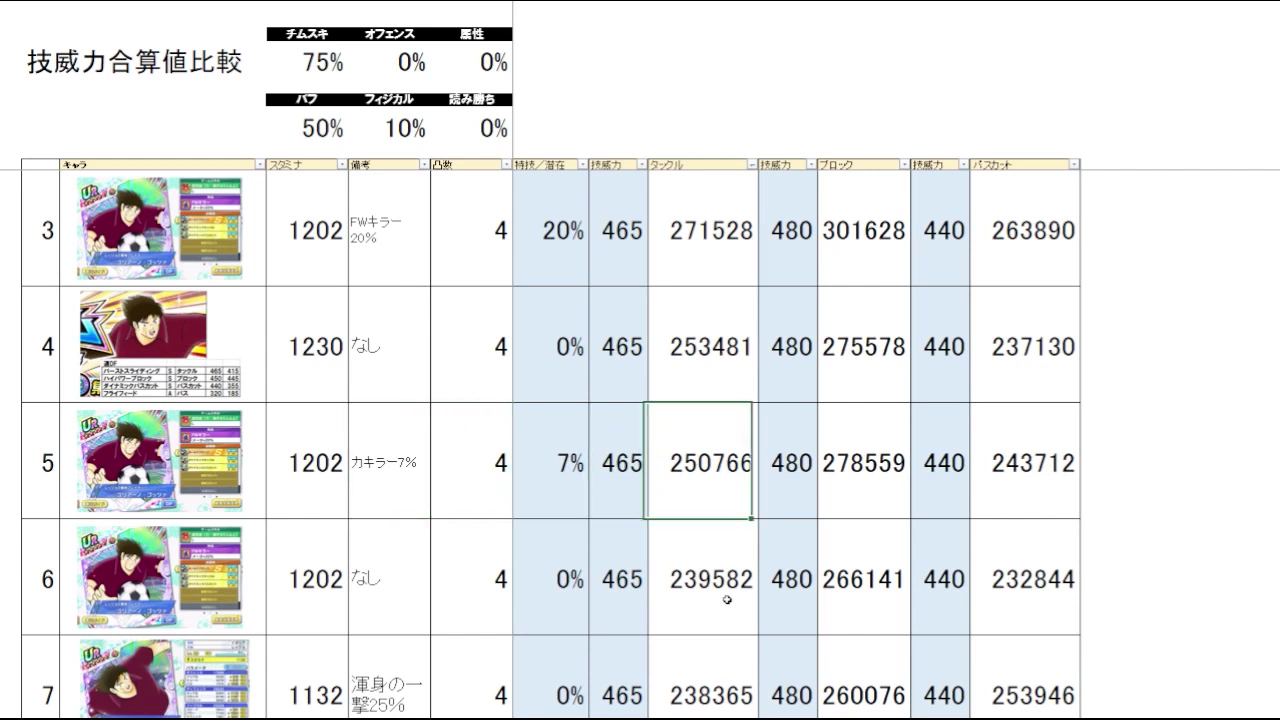
key(Up)
key(Down)
key(Up)
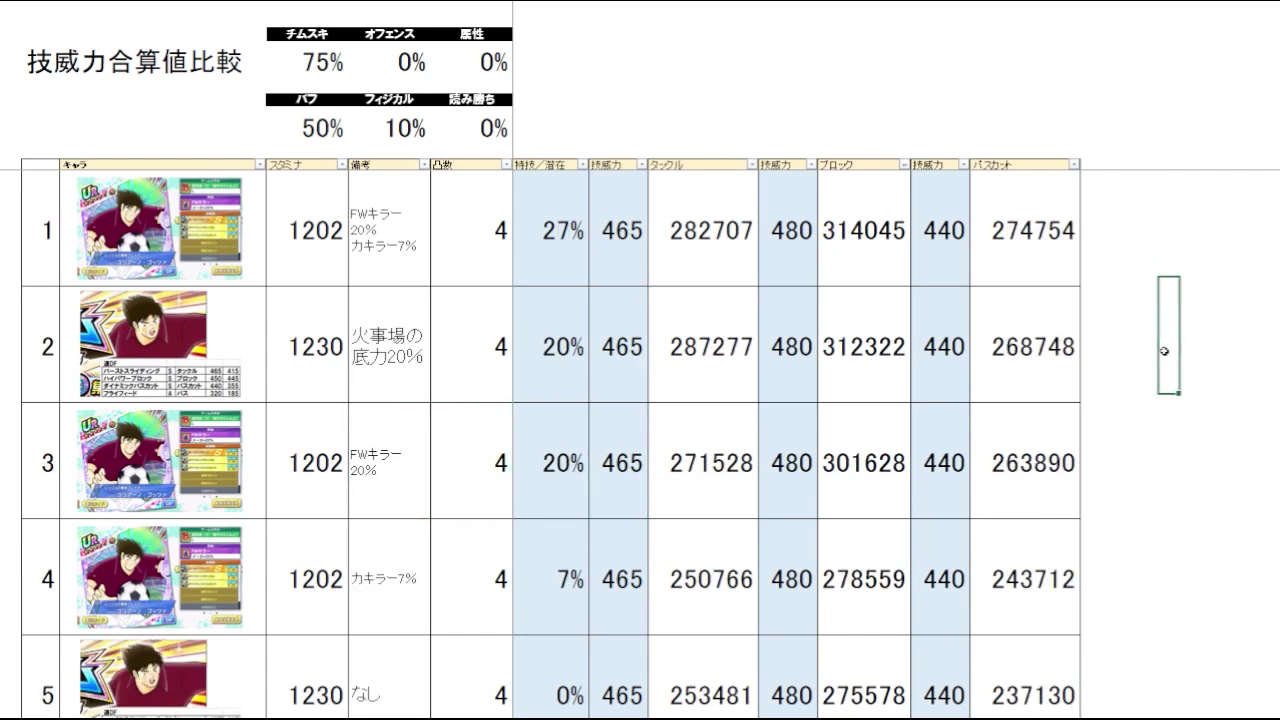
In the ブロック ranking, compare the totals of the top two cards and the second card's ブロック 技威力.
click(1166, 266)
key(Down)
key(Up)
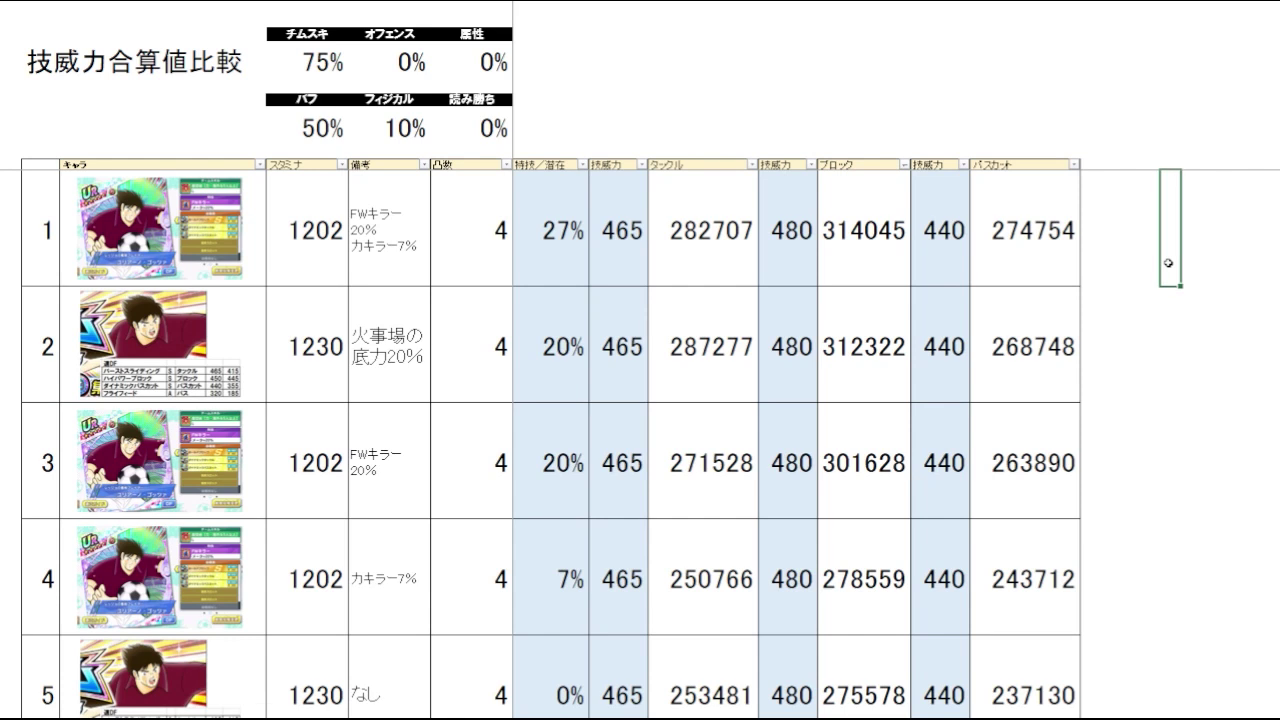
click(872, 252)
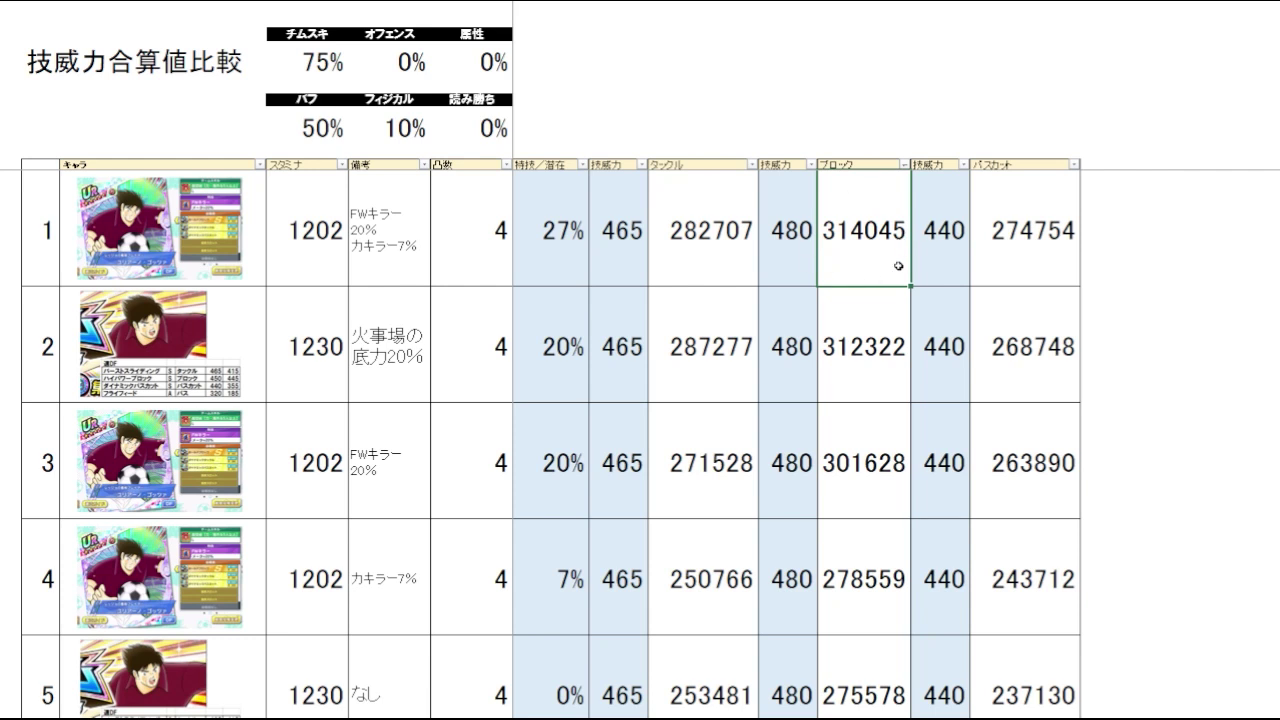
click(881, 355)
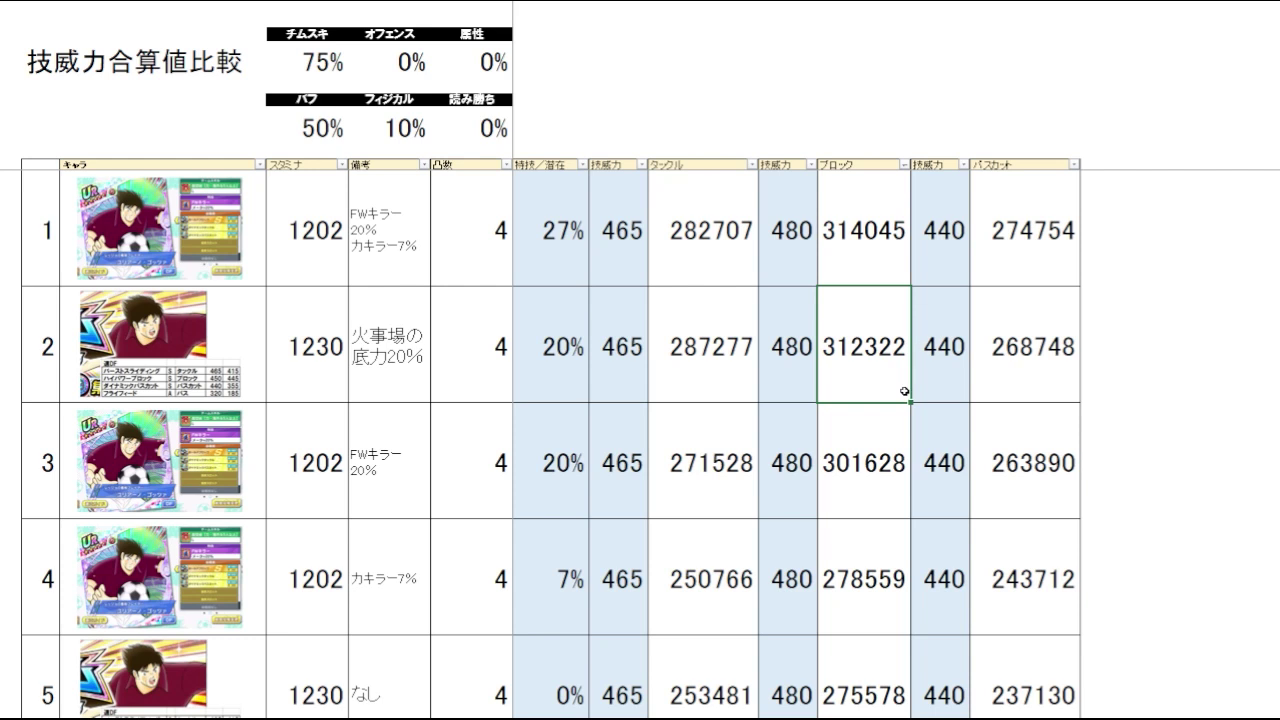
click(805, 348)
click(850, 372)
click(803, 380)
click(858, 376)
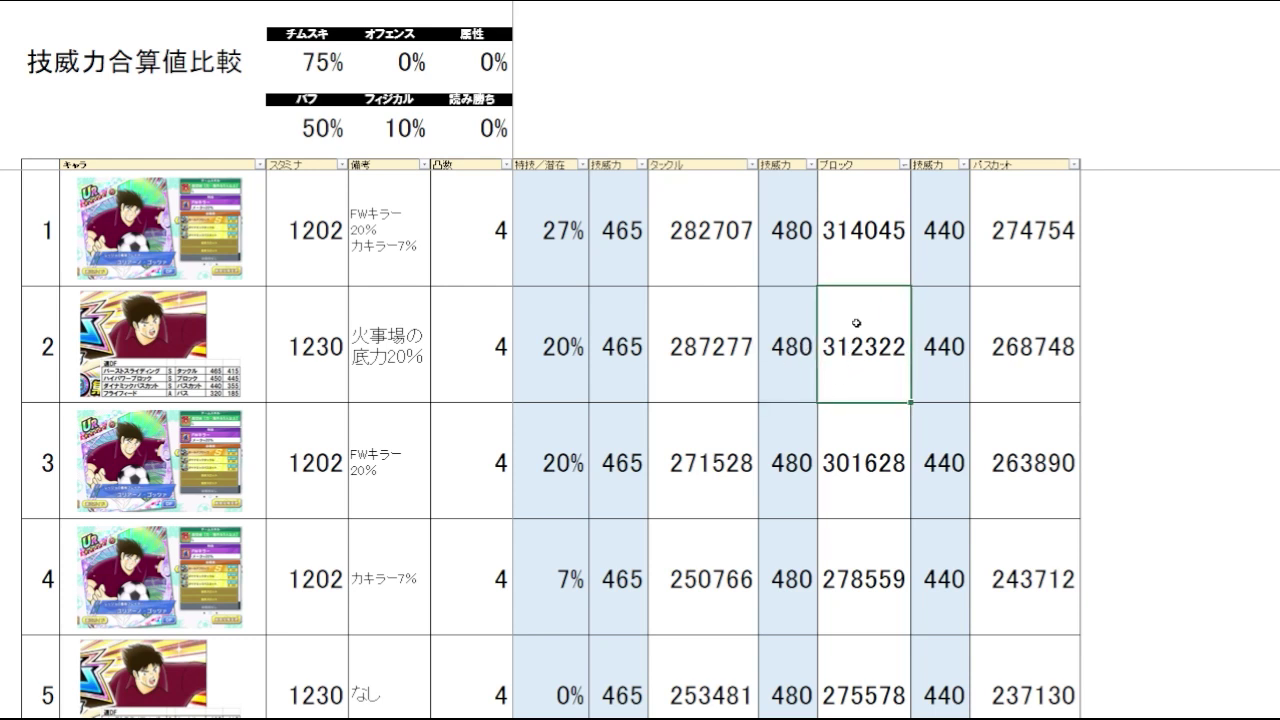
Compare the ブロック totals of the second-ranked 火事場の底力20% card and the third-ranked FWキラー20% card, continuing to rank 5.
click(1151, 324)
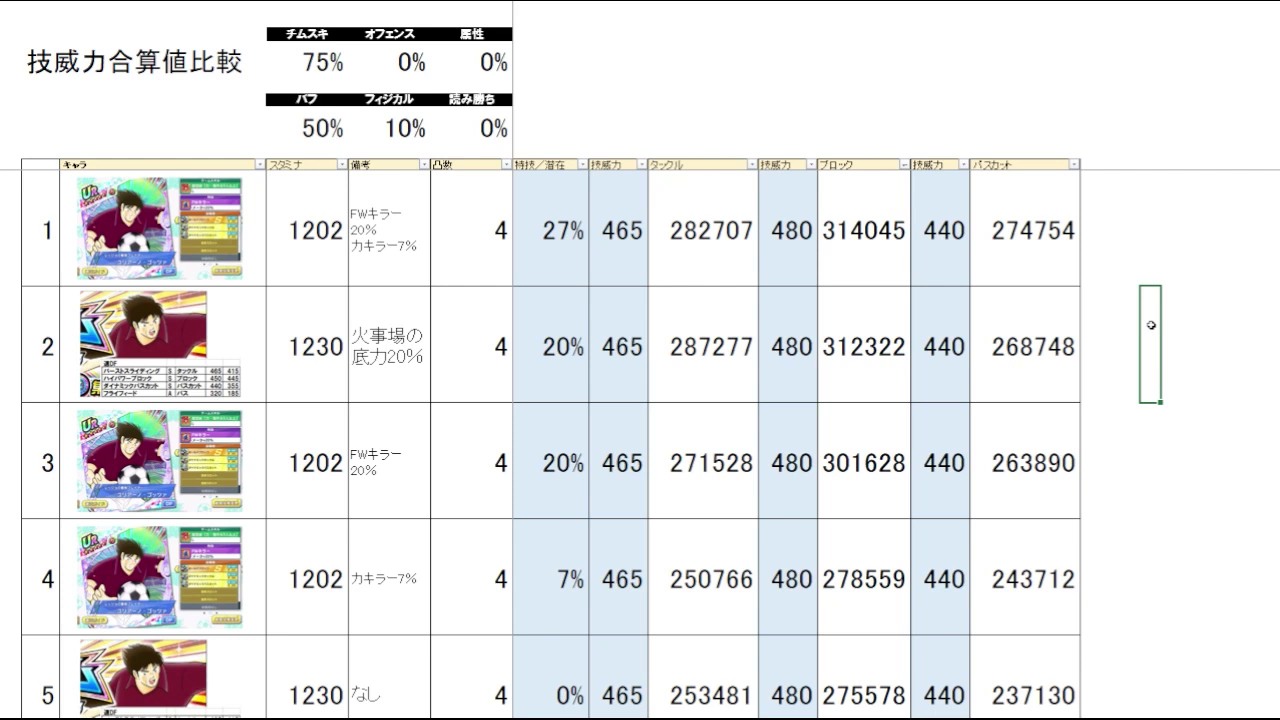
click(1150, 437)
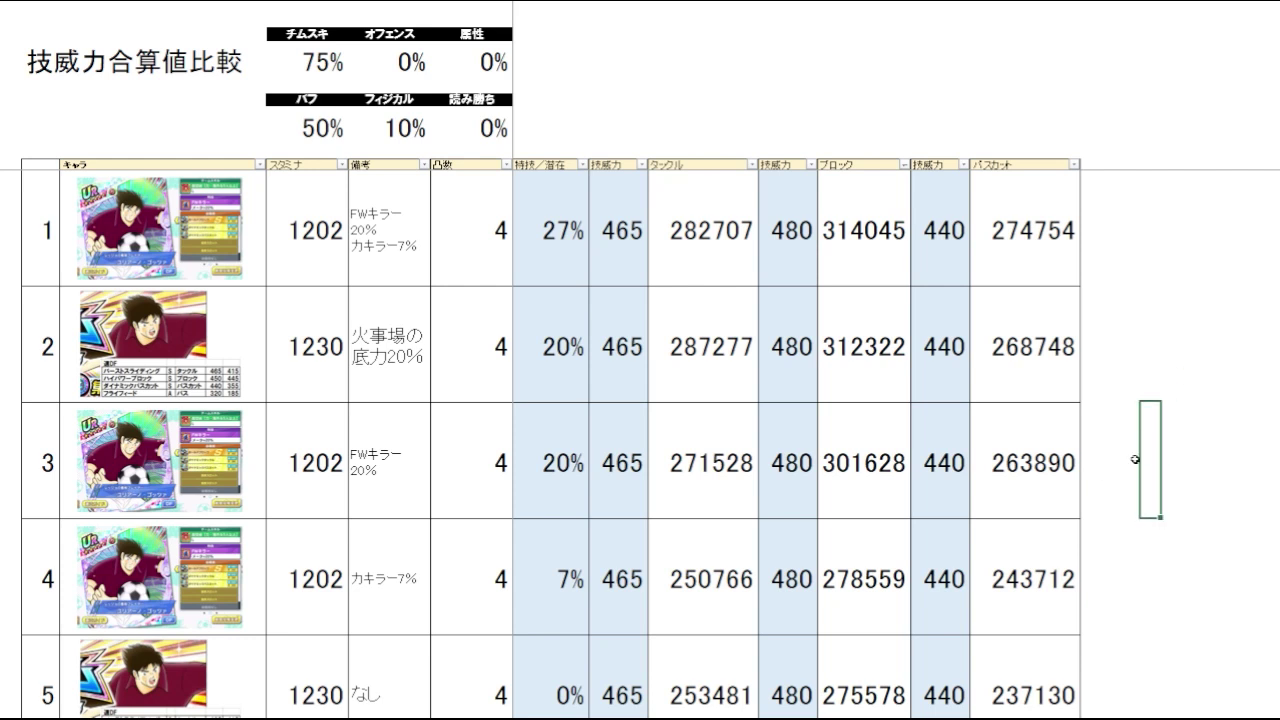
click(868, 477)
click(861, 391)
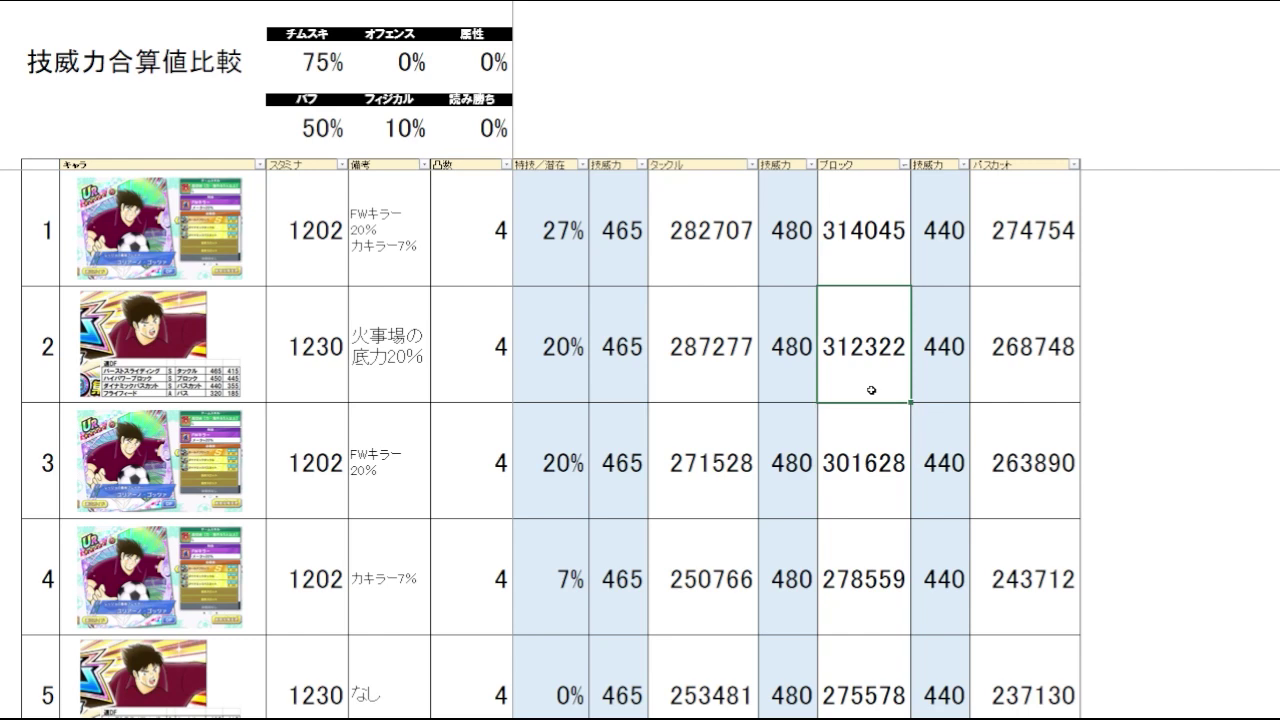
click(858, 483)
key(Down)
key(Down)
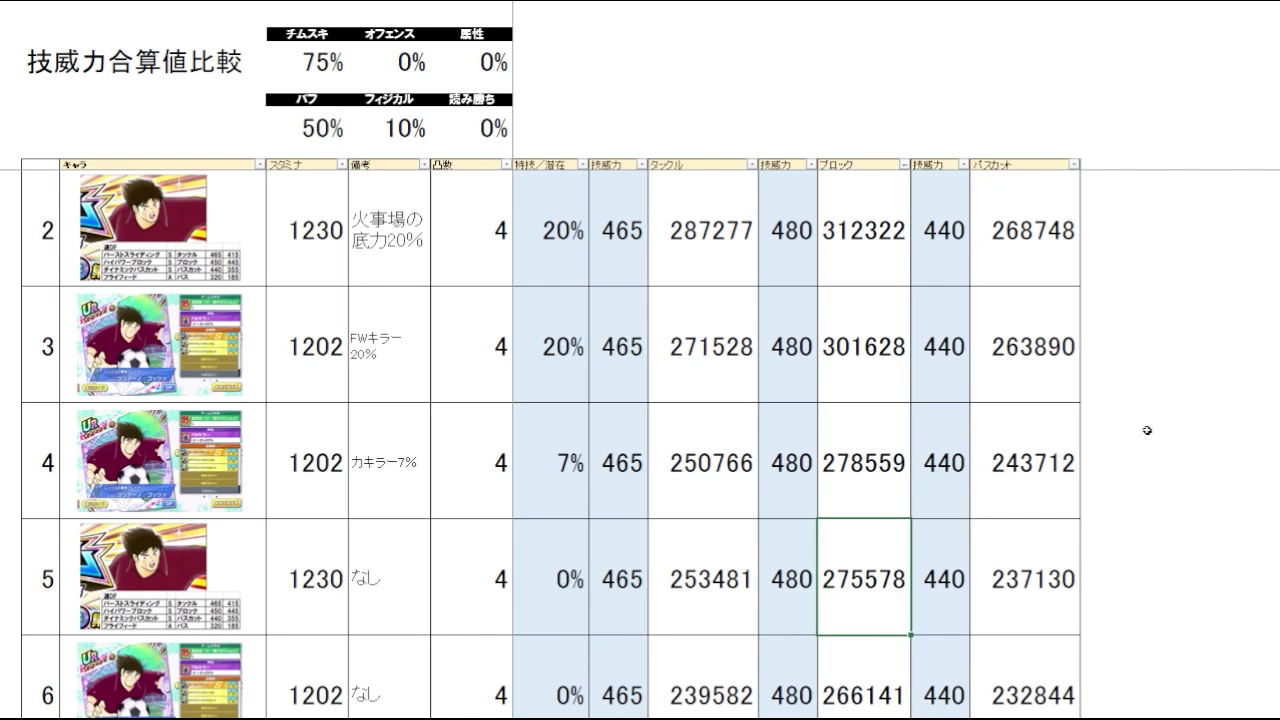
Compare the ブロック totals of the fourth-ranked 力キラー7% card and the fifth-ranked card without skills.
click(895, 497)
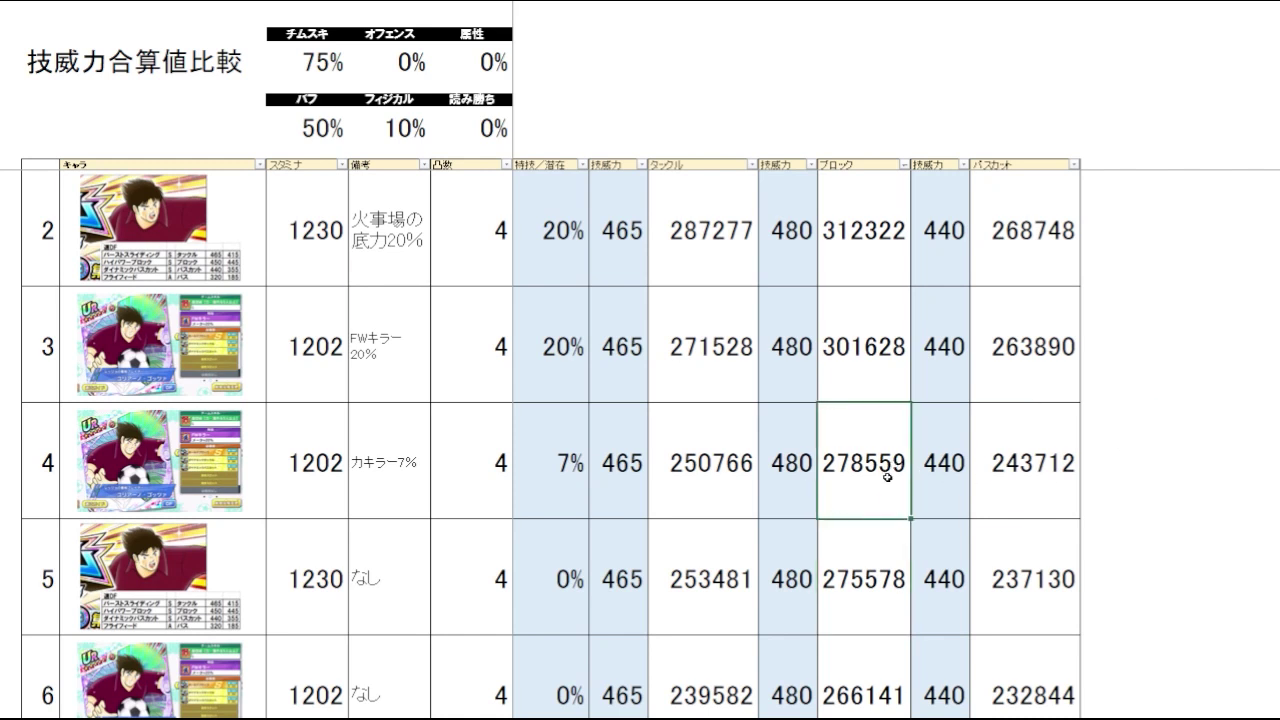
click(881, 562)
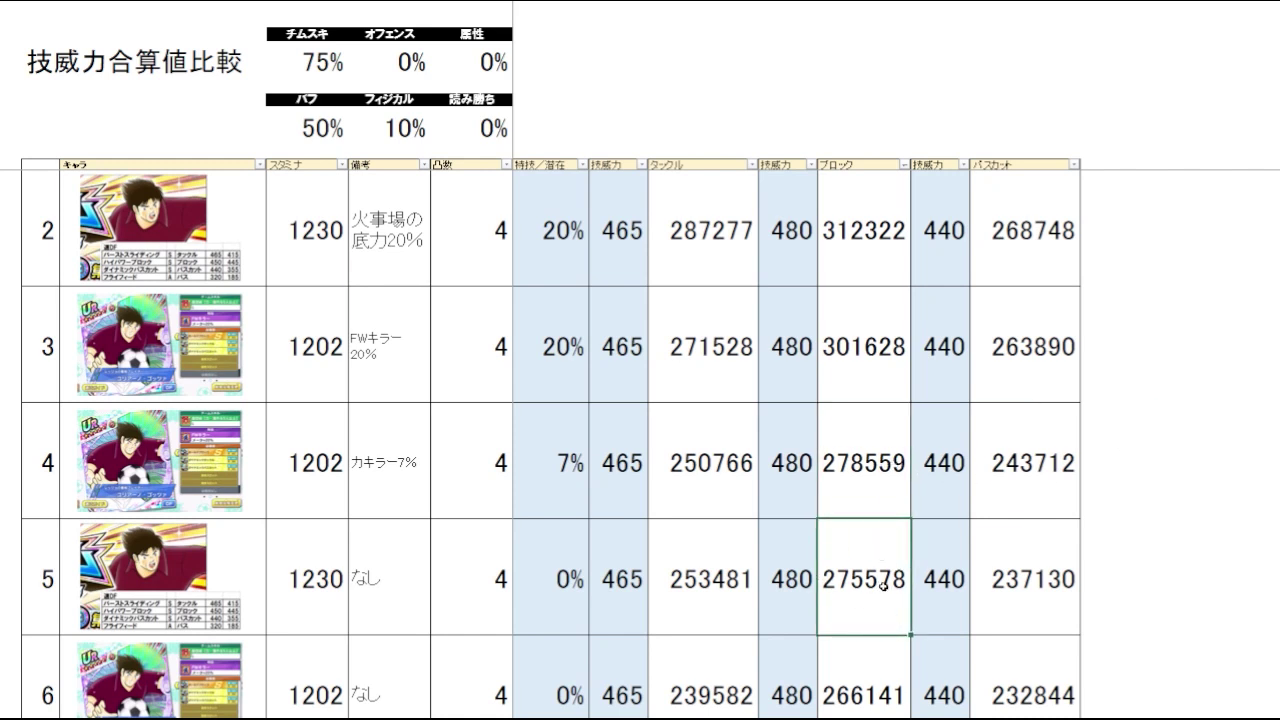
drag(876, 490, 864, 562)
click(1231, 481)
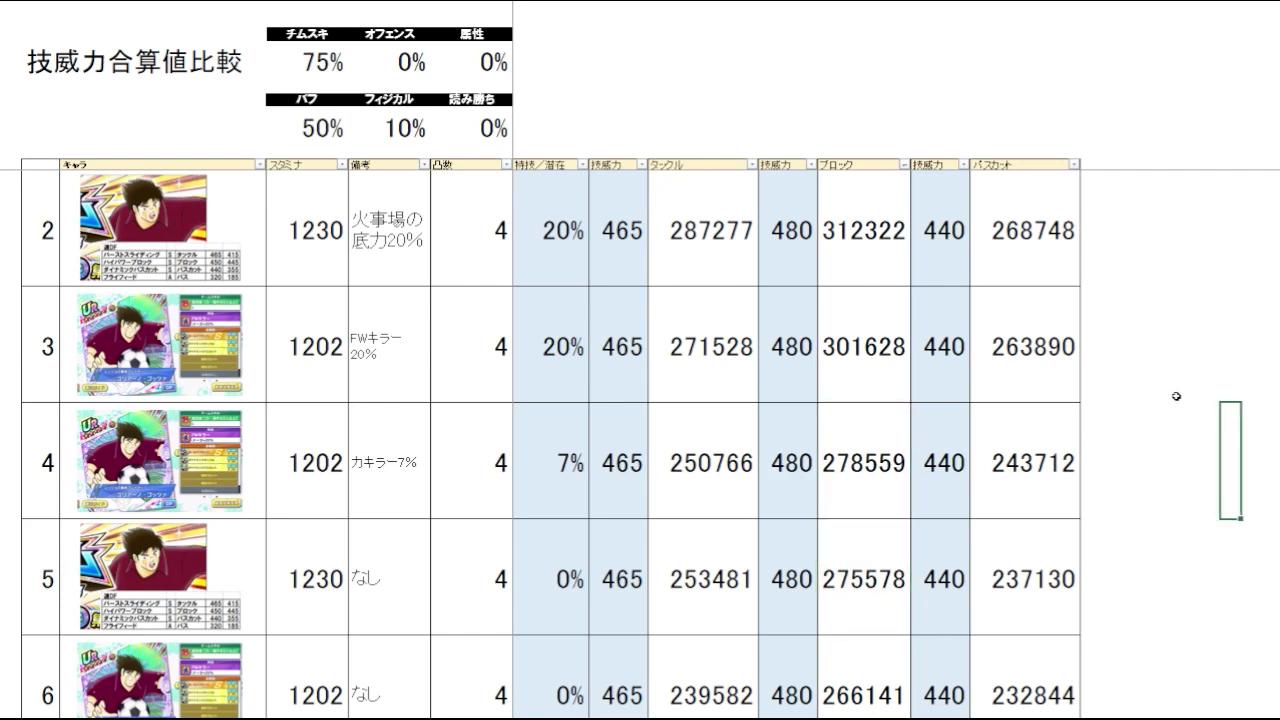
In the パスカット ranking, check the total of the top-ranked FWキラー20% and 力キラー7% card.
scroll(1176, 396, up, 1)
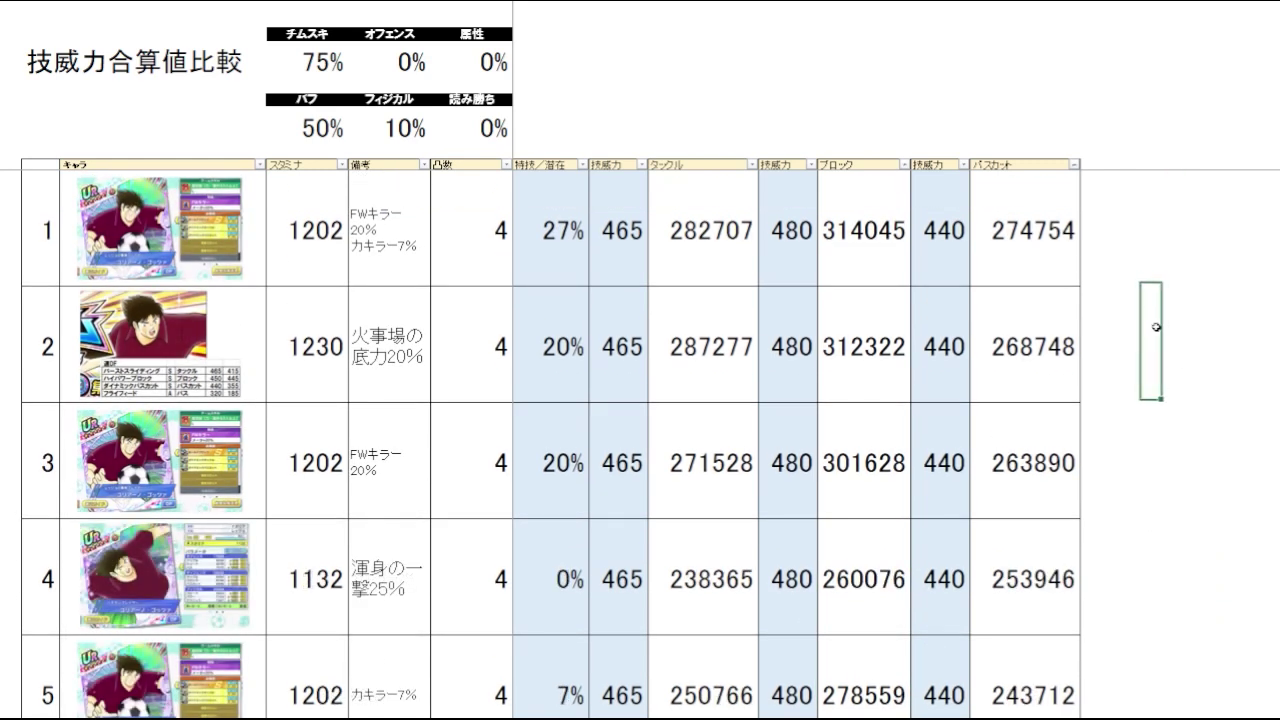
click(1172, 223)
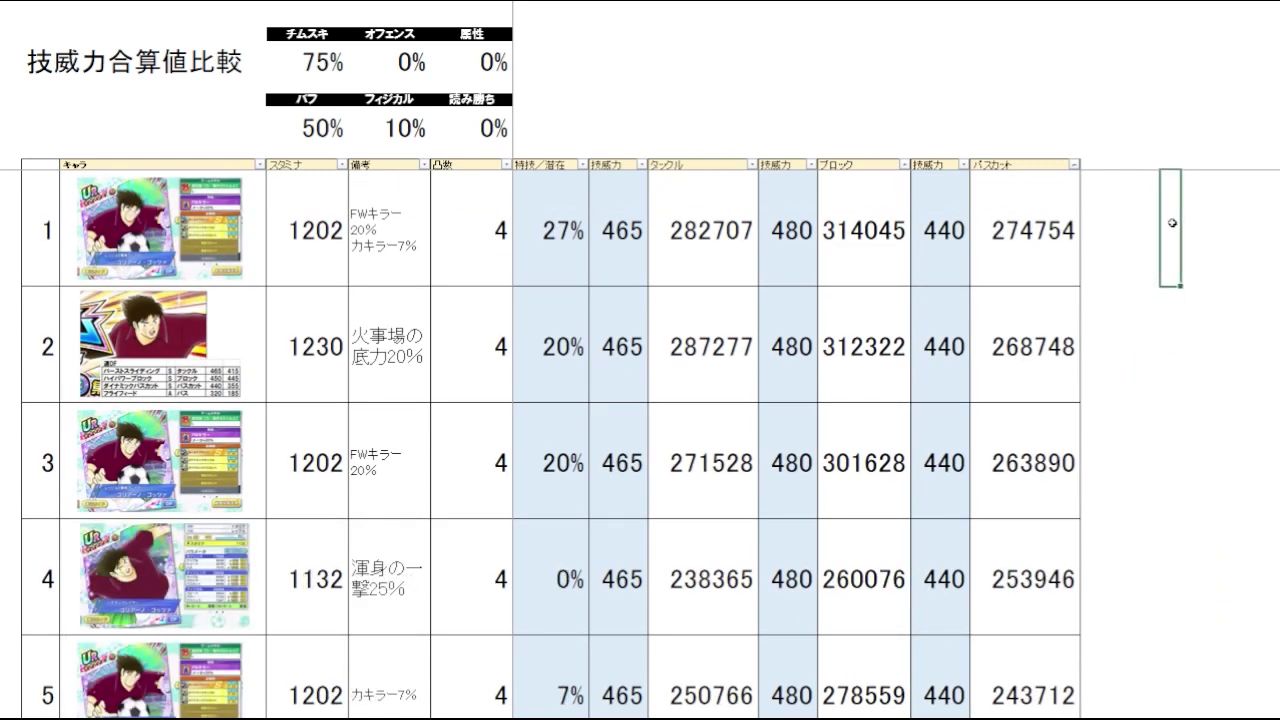
click(1135, 333)
click(1135, 242)
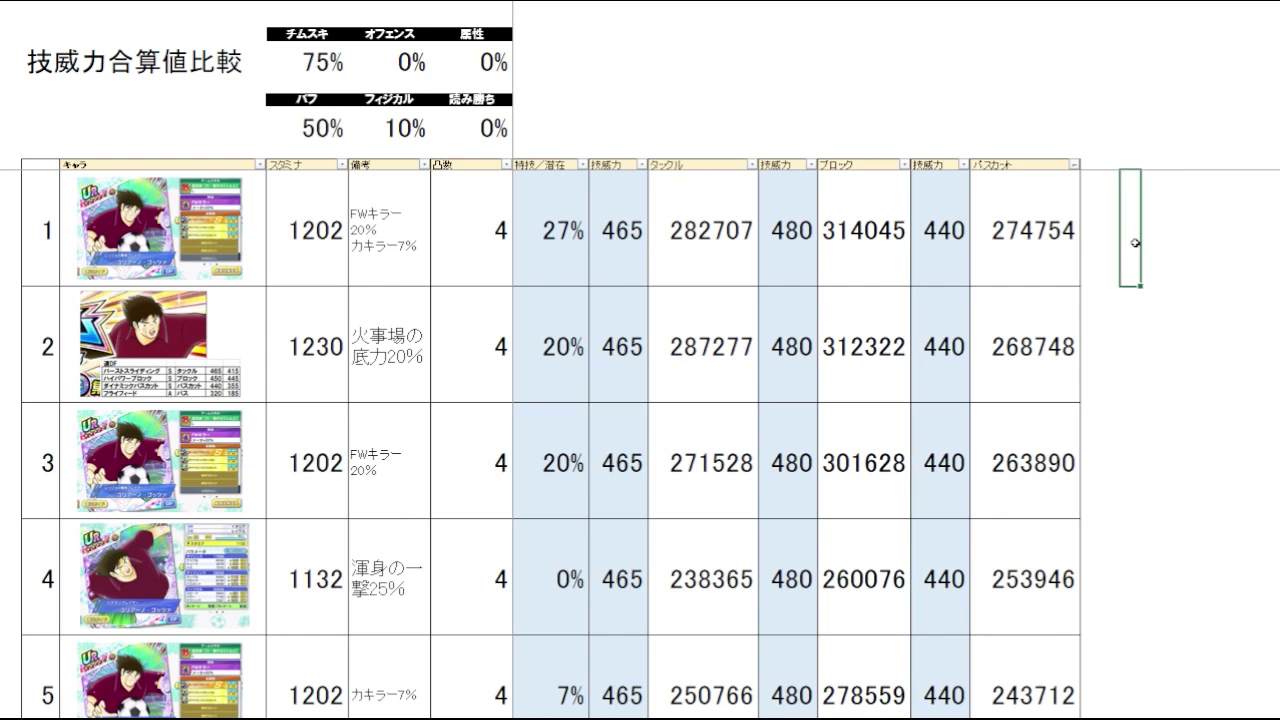
click(1043, 248)
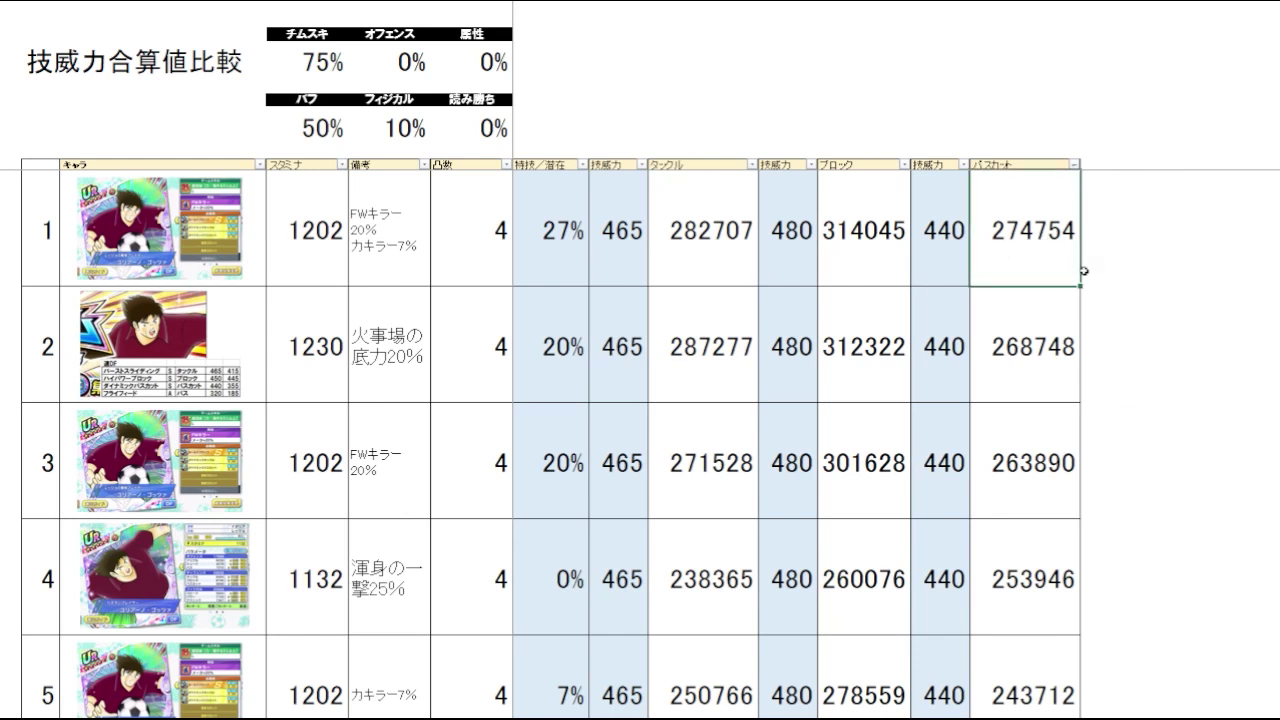
click(1134, 271)
click(1150, 350)
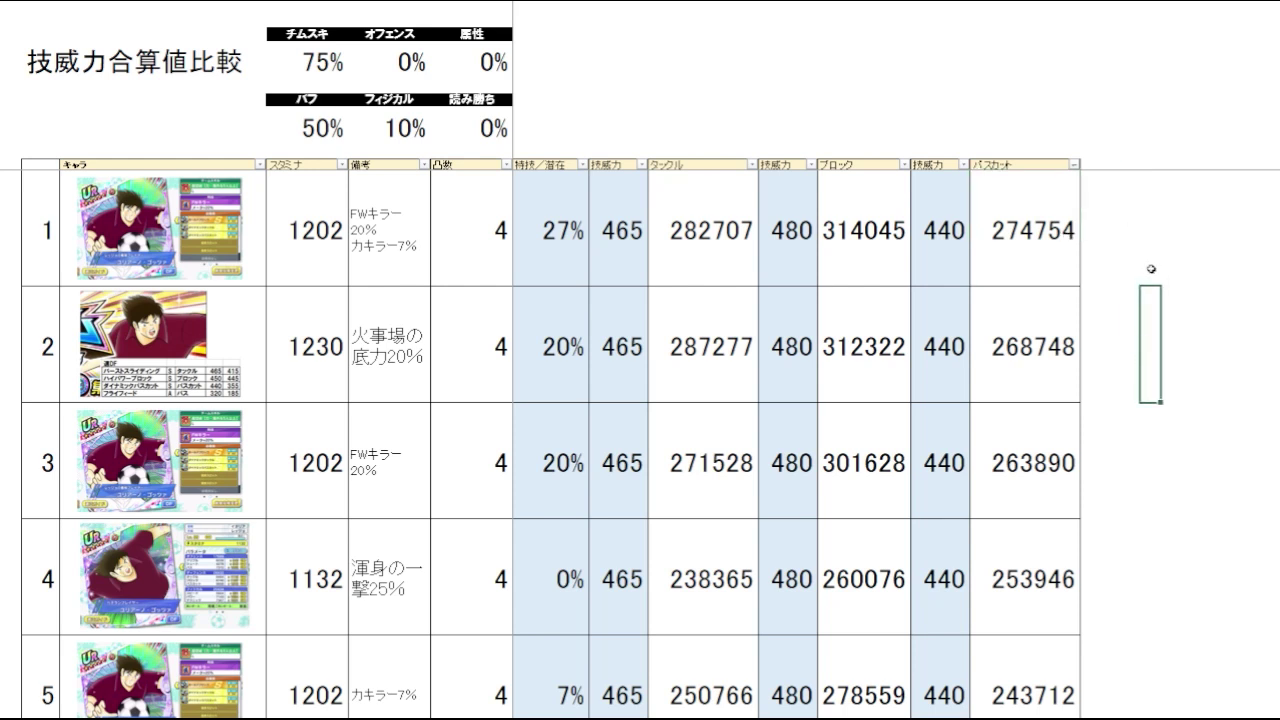
Compare the パスカット totals of the second-ranked 火事場の底力20% card and the third-ranked FWキラー20% card.
click(1060, 385)
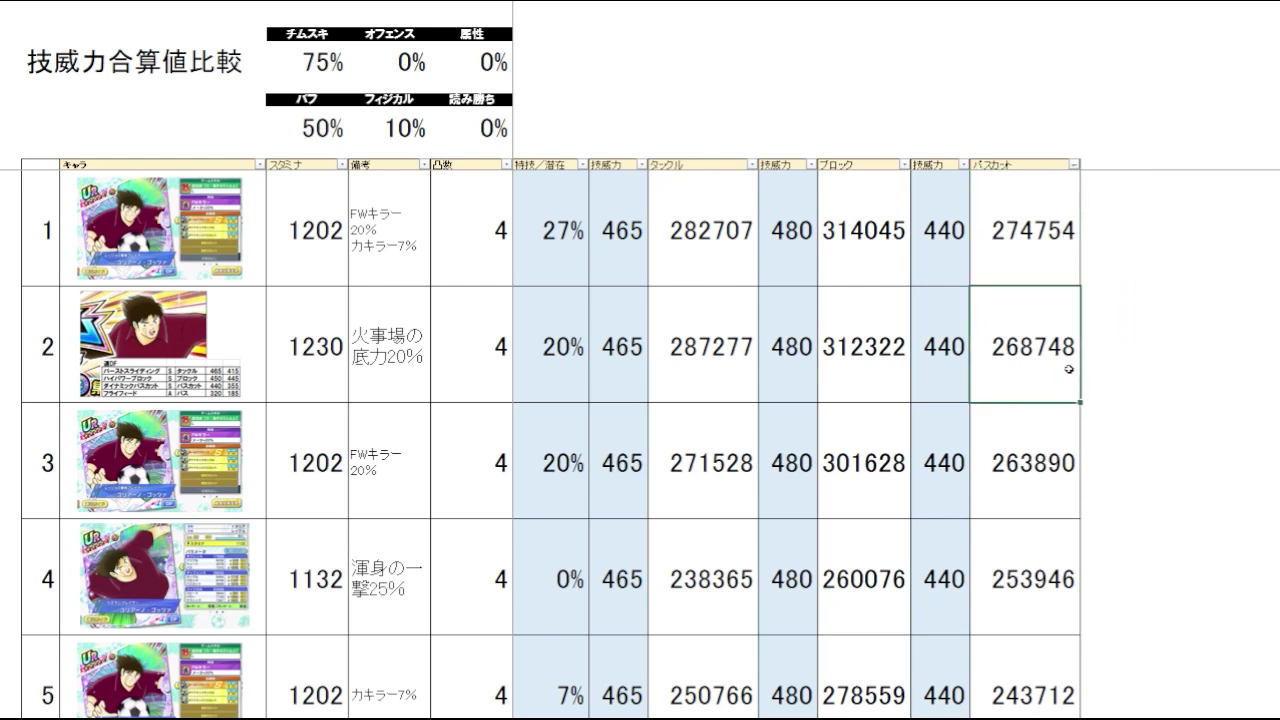
click(1138, 366)
click(1074, 379)
click(1134, 457)
click(1060, 370)
click(1052, 490)
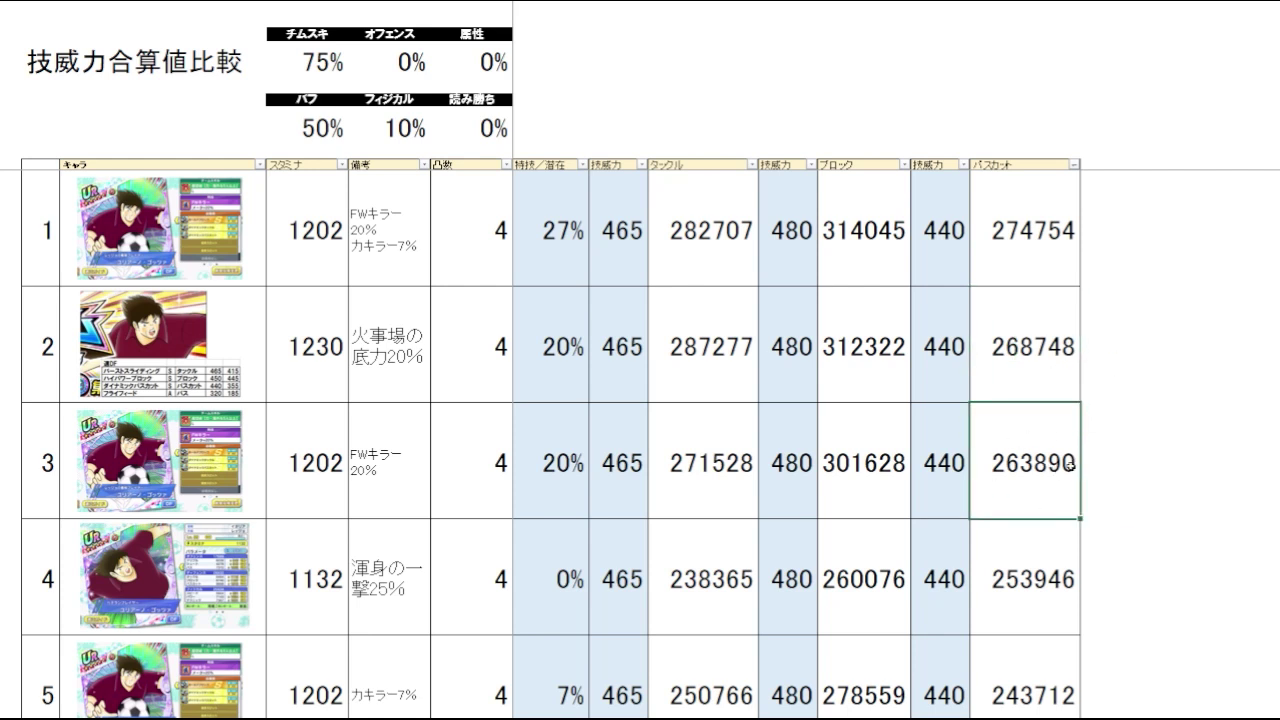
click(1064, 376)
mouse_move(1037, 364)
mouse_down()
mouse_move(1035, 462)
mouse_move(1052, 458)
mouse_up()
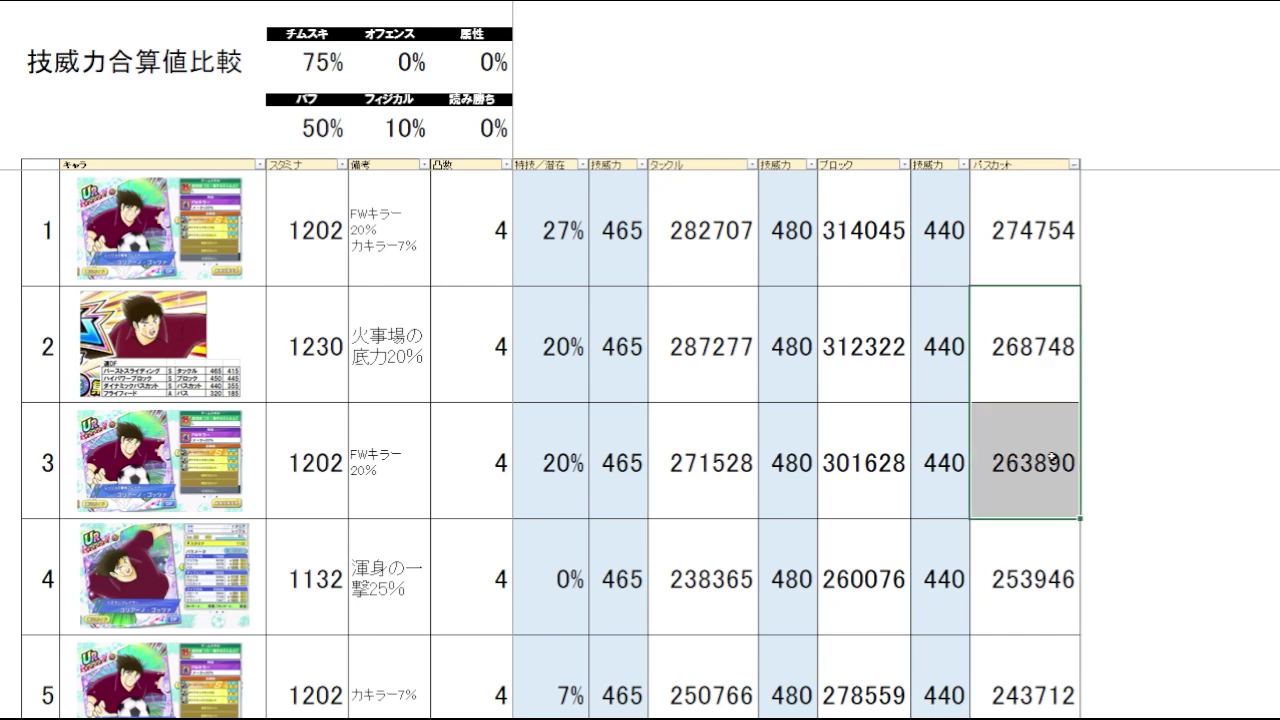
click(1176, 459)
Compare the パスカット totals of the cards ranked 5 to 7.
scroll(1181, 355, down, 1)
click(1072, 484)
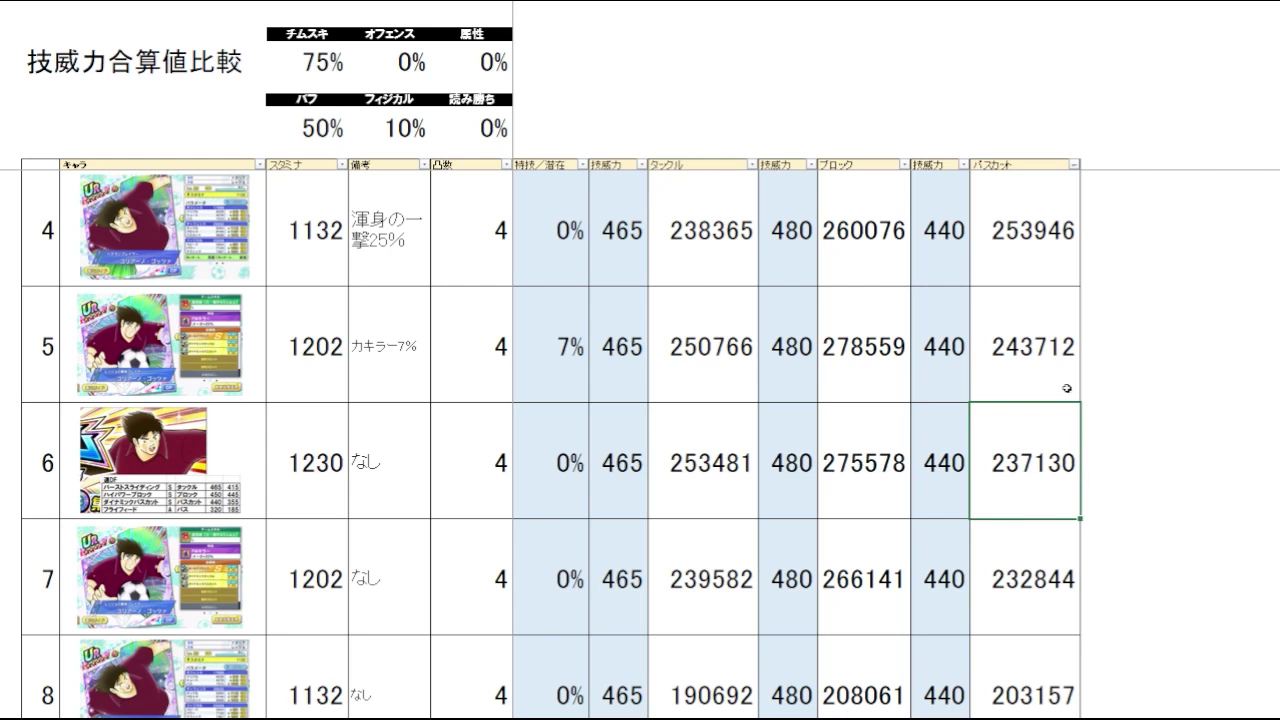
click(1041, 369)
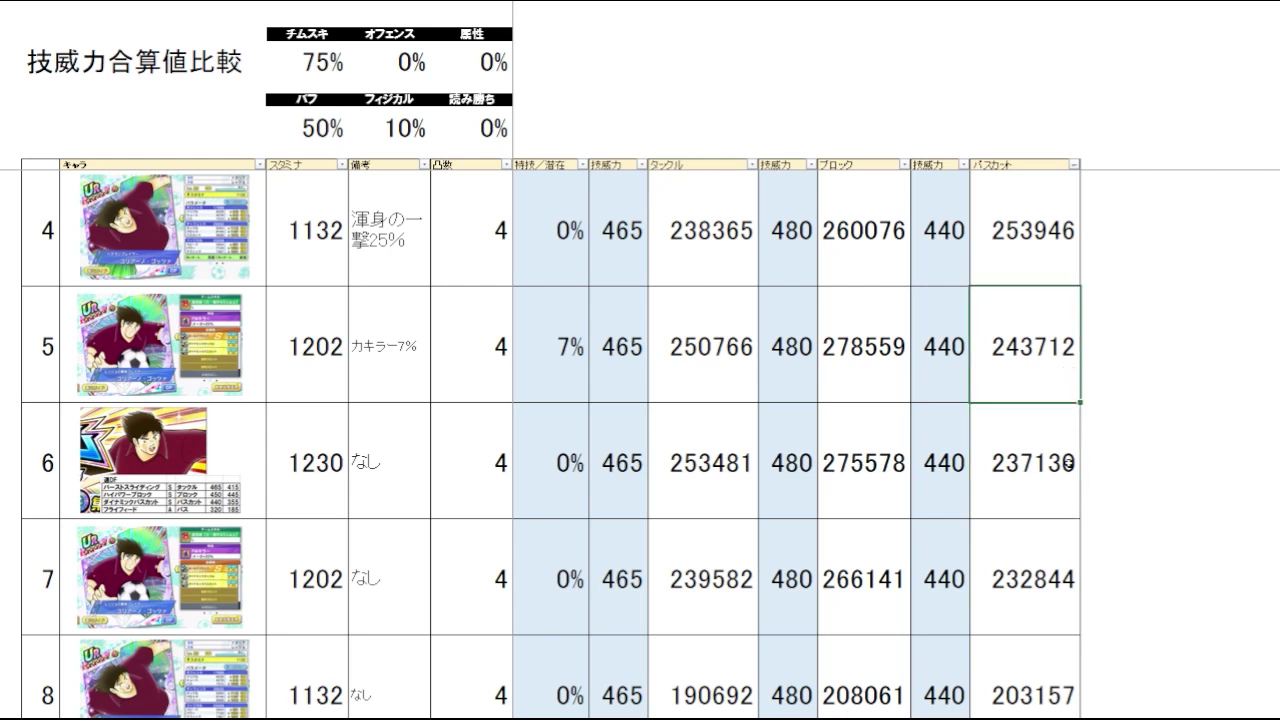
click(1048, 594)
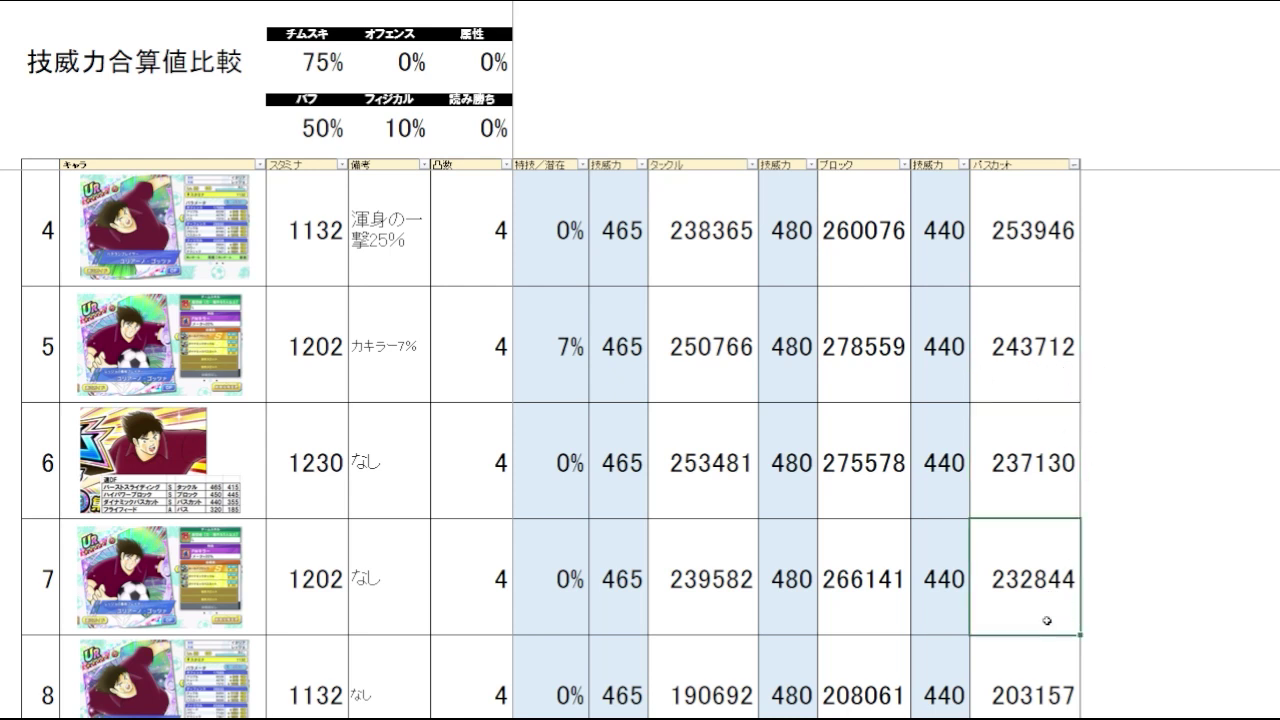
Compare the パスカット totals of the sixth- and seventh-ranked cards without skills.
click(1128, 576)
drag(1038, 500, 1036, 562)
click(1176, 571)
click(1167, 488)
click(1157, 580)
click(1043, 583)
click(1157, 551)
click(1048, 595)
click(1168, 584)
click(1171, 497)
click(1152, 505)
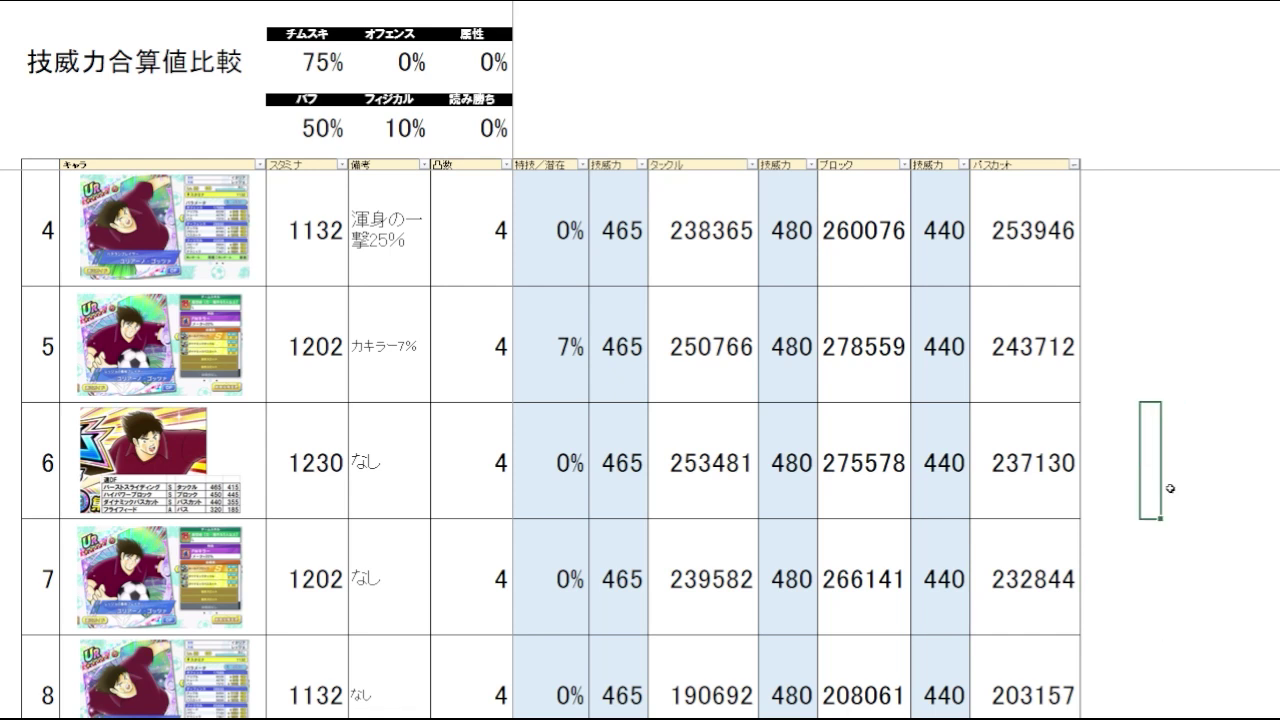
click(1152, 575)
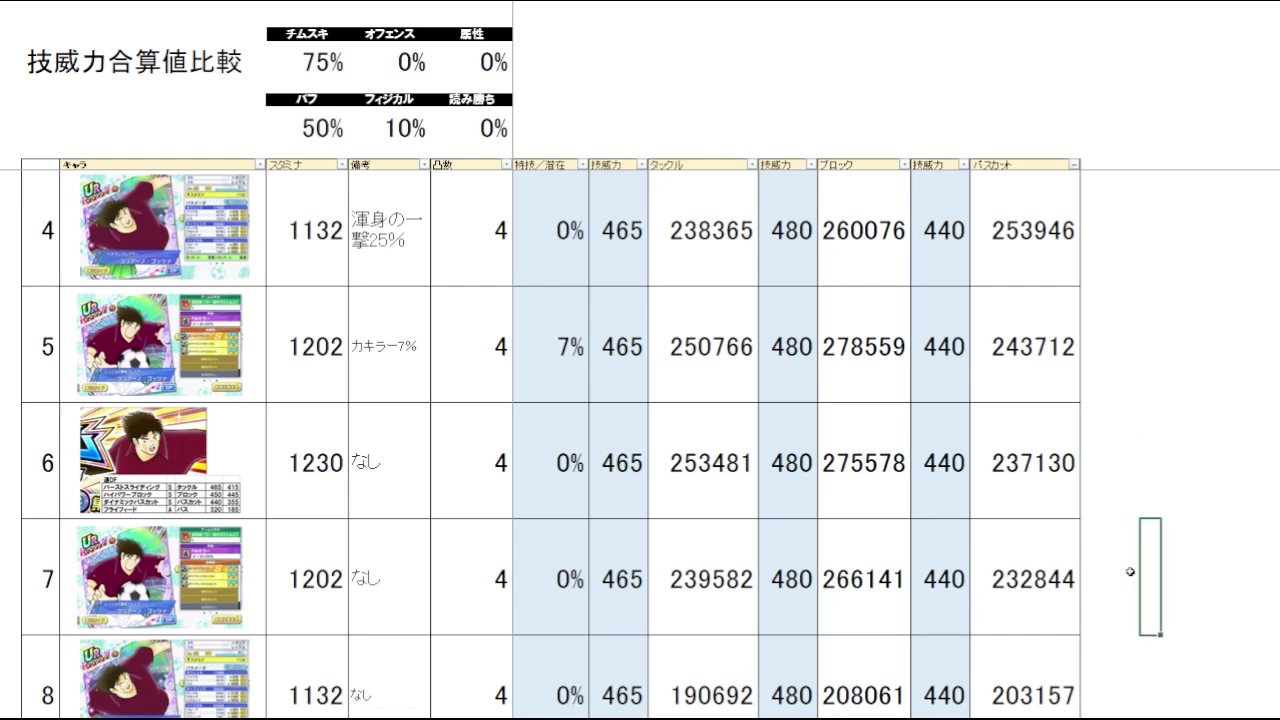
click(1062, 588)
click(1156, 544)
click(1152, 510)
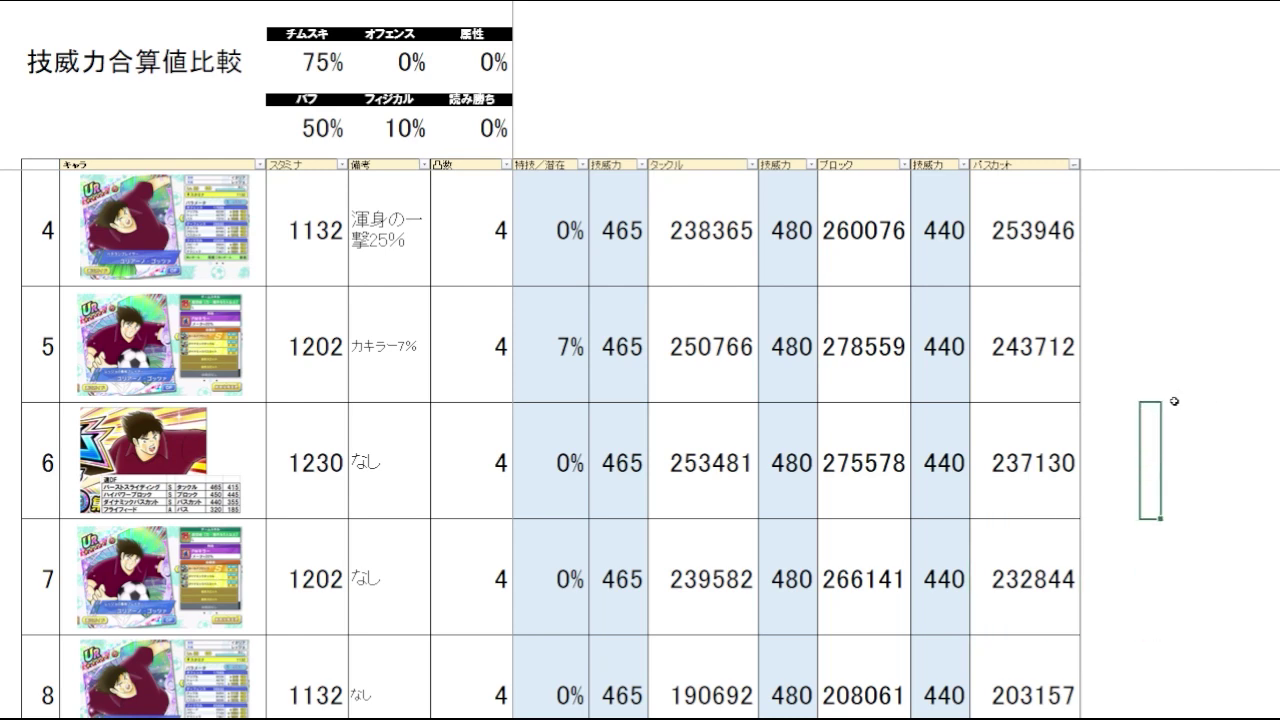
scroll(1179, 393, up, 1)
click(1151, 328)
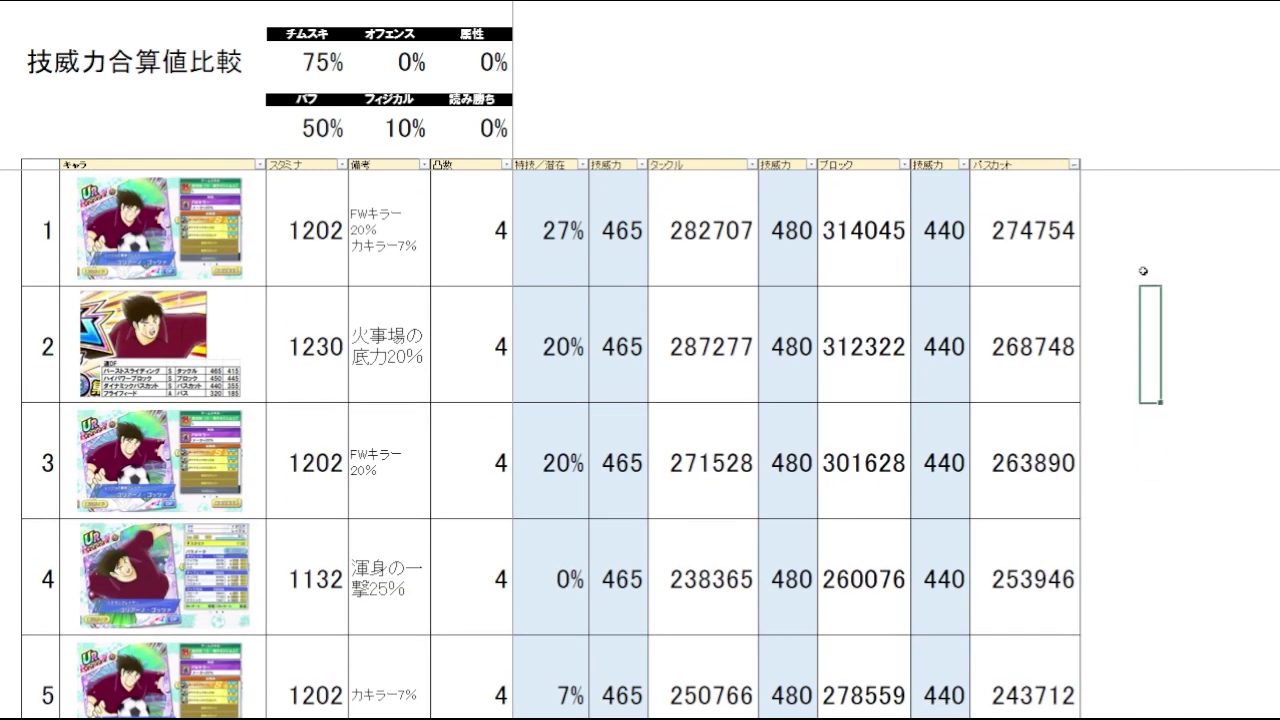
click(1142, 260)
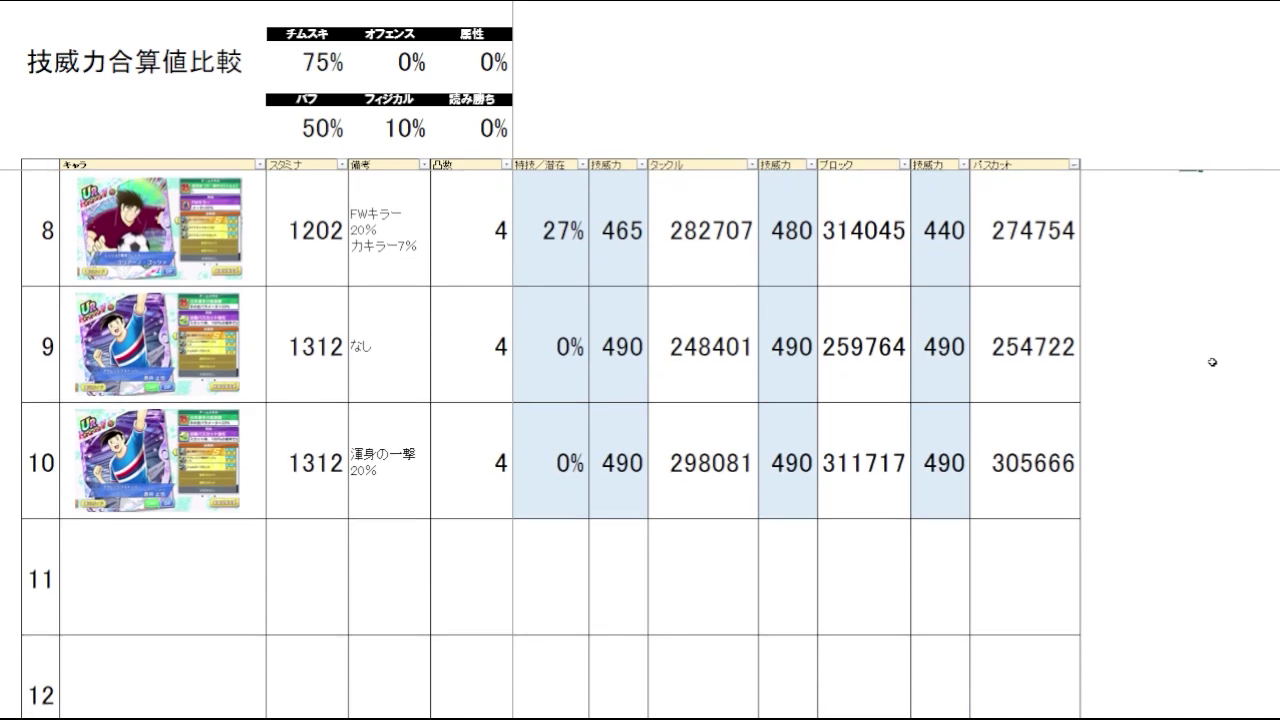
Sort the expanded comparison table by タックル in descending order.
scroll(1211, 368, up, 1)
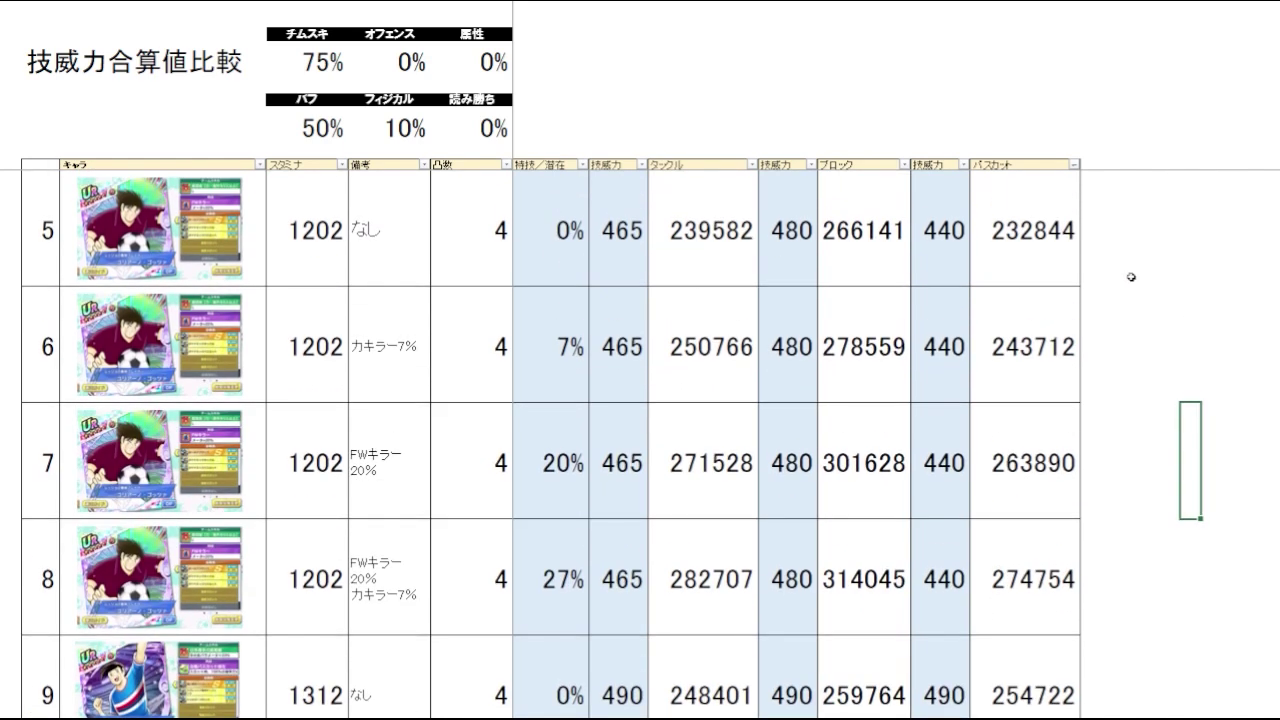
click(1134, 277)
click(735, 128)
click(755, 163)
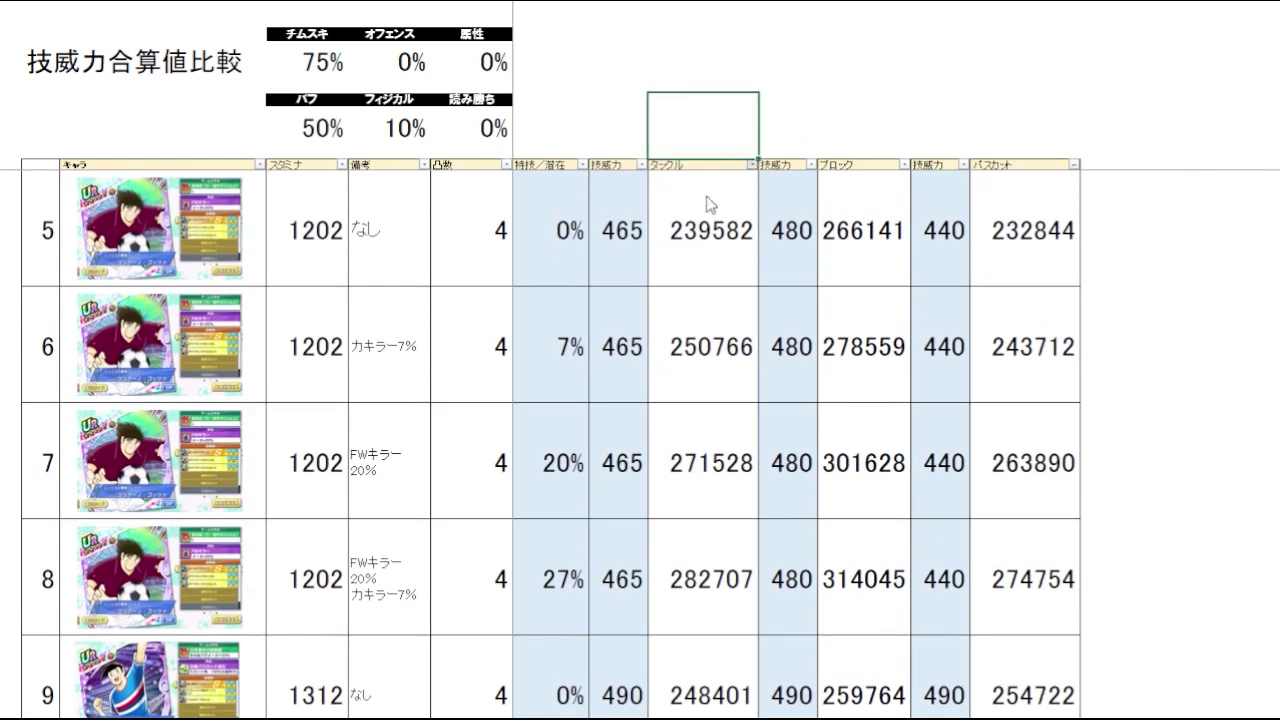
click(708, 199)
click(1184, 321)
click(1144, 326)
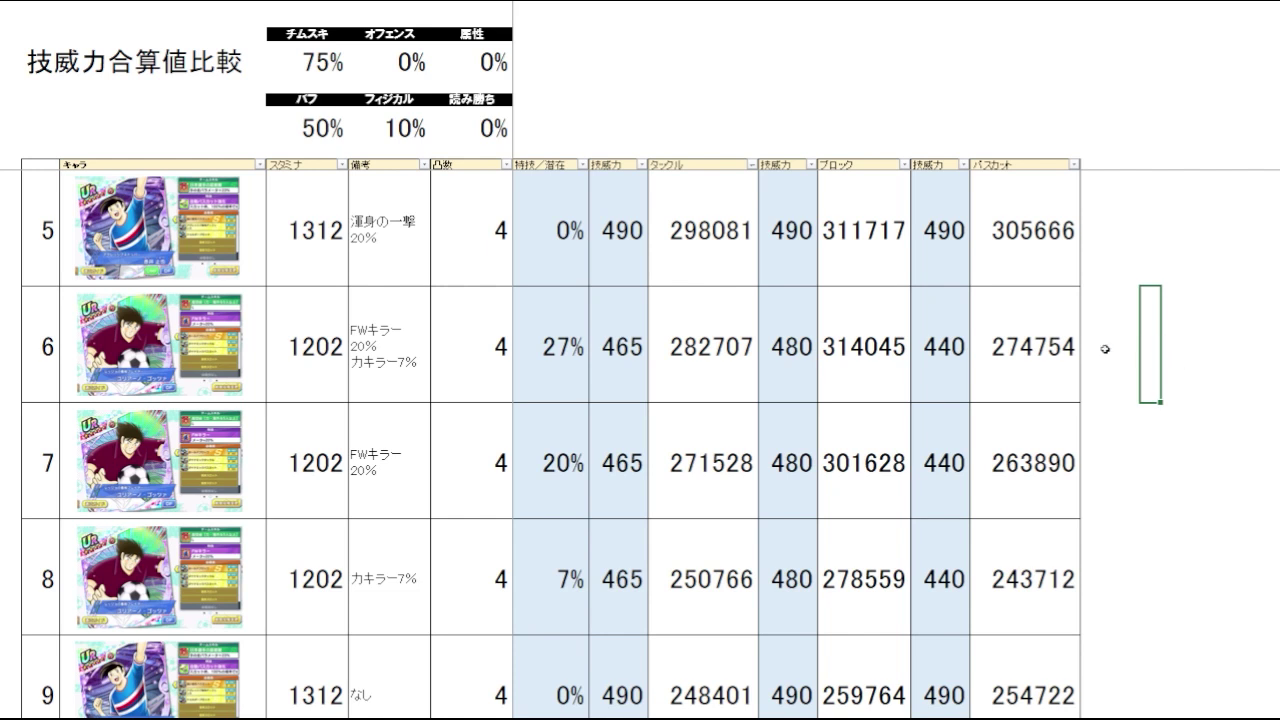
Compare the タックル totals of the 渾身の一撃20% card in row 5 and the FWキラー20% and 力キラー7% card in row 6.
click(697, 268)
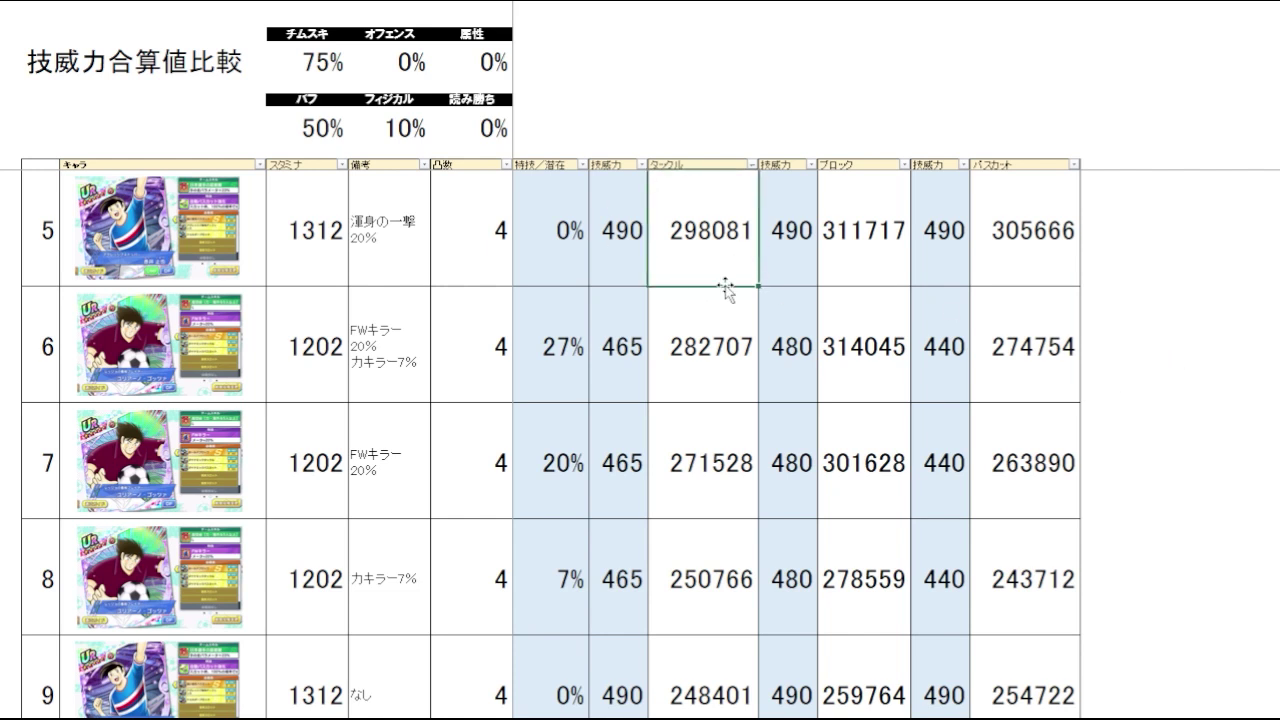
click(727, 377)
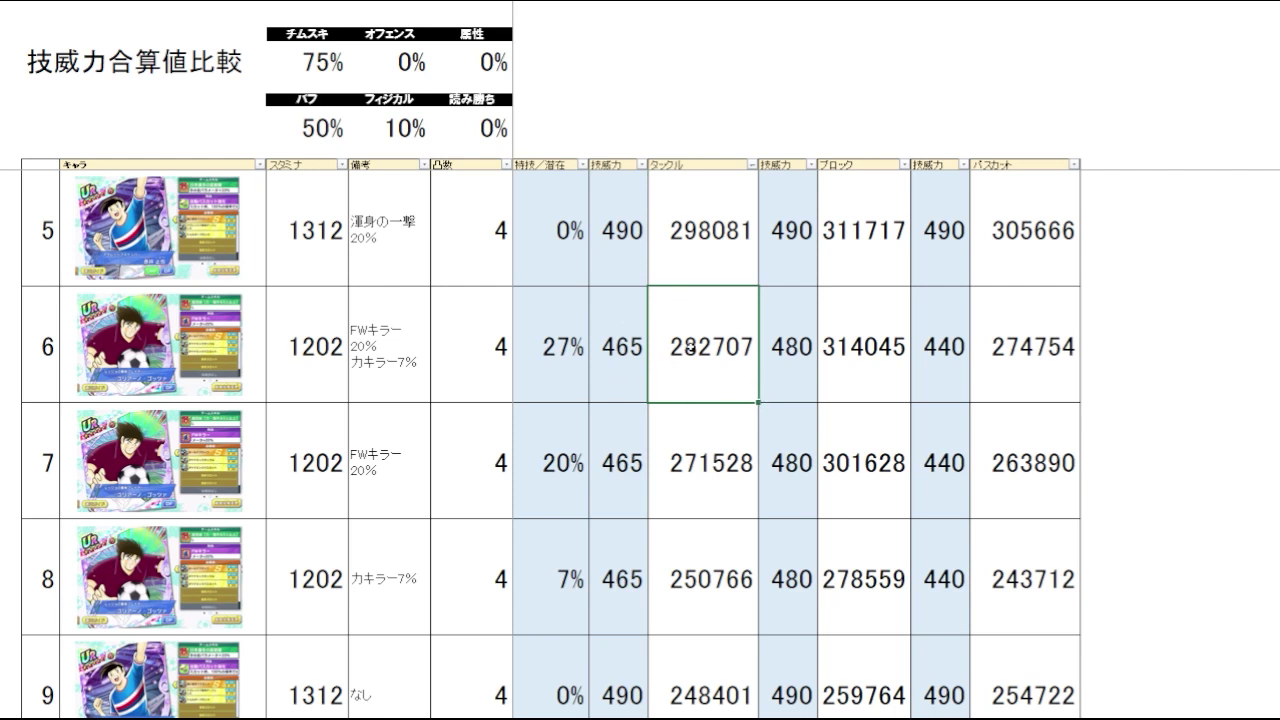
click(1186, 340)
drag(697, 261, 728, 338)
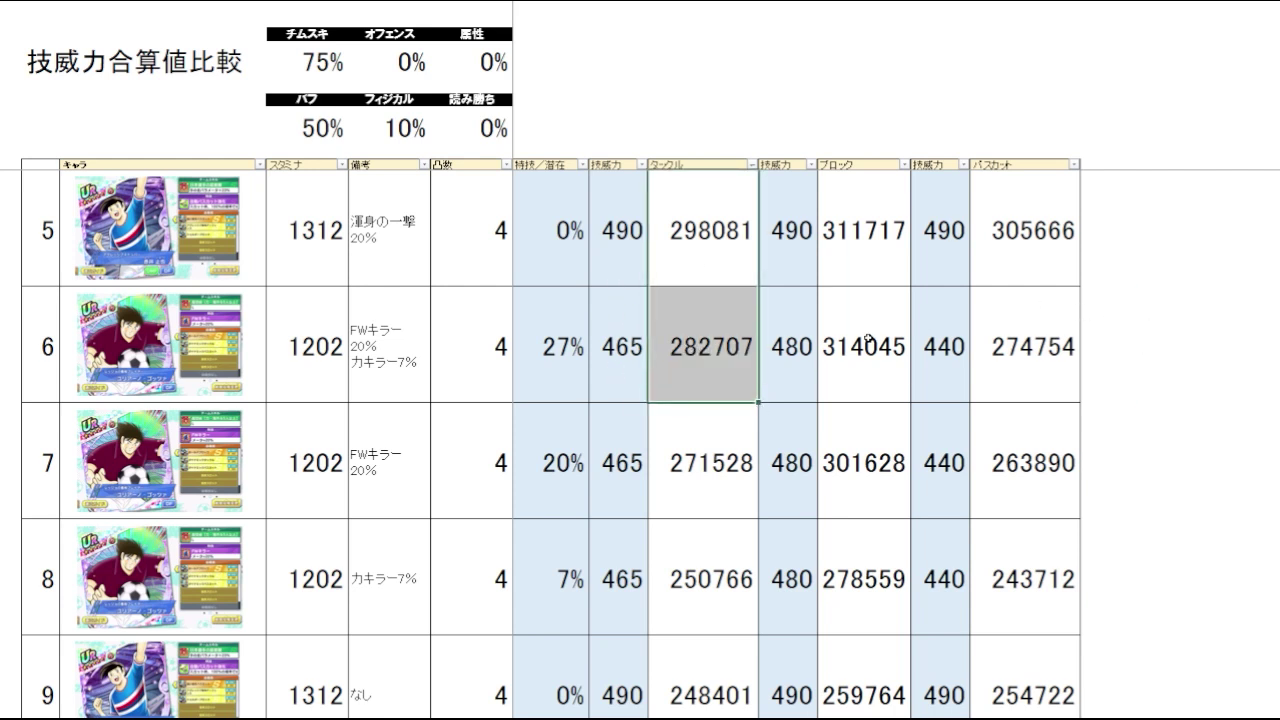
click(1127, 355)
click(1144, 483)
click(1137, 567)
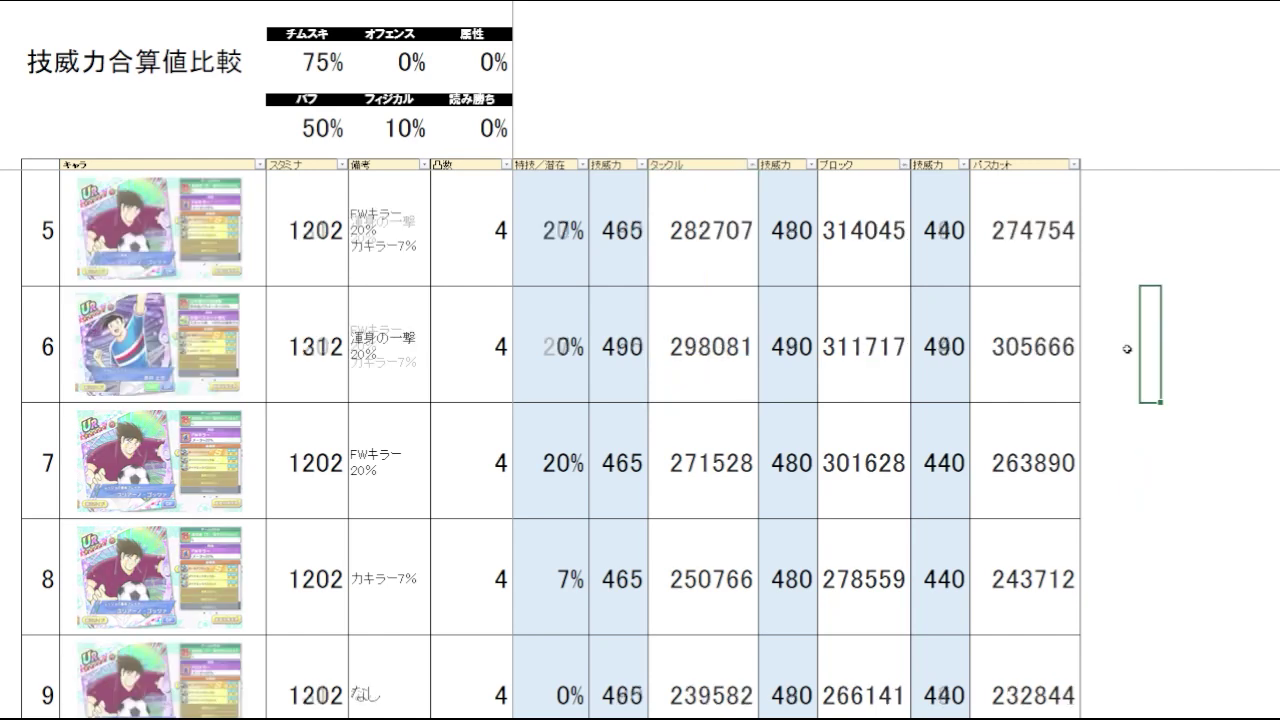
In the ブロック ranking, compare the total of the FWキラー20% and 力キラー7% card with the 渾身の一撃20% card.
click(1184, 330)
click(1150, 230)
click(1154, 371)
click(1151, 249)
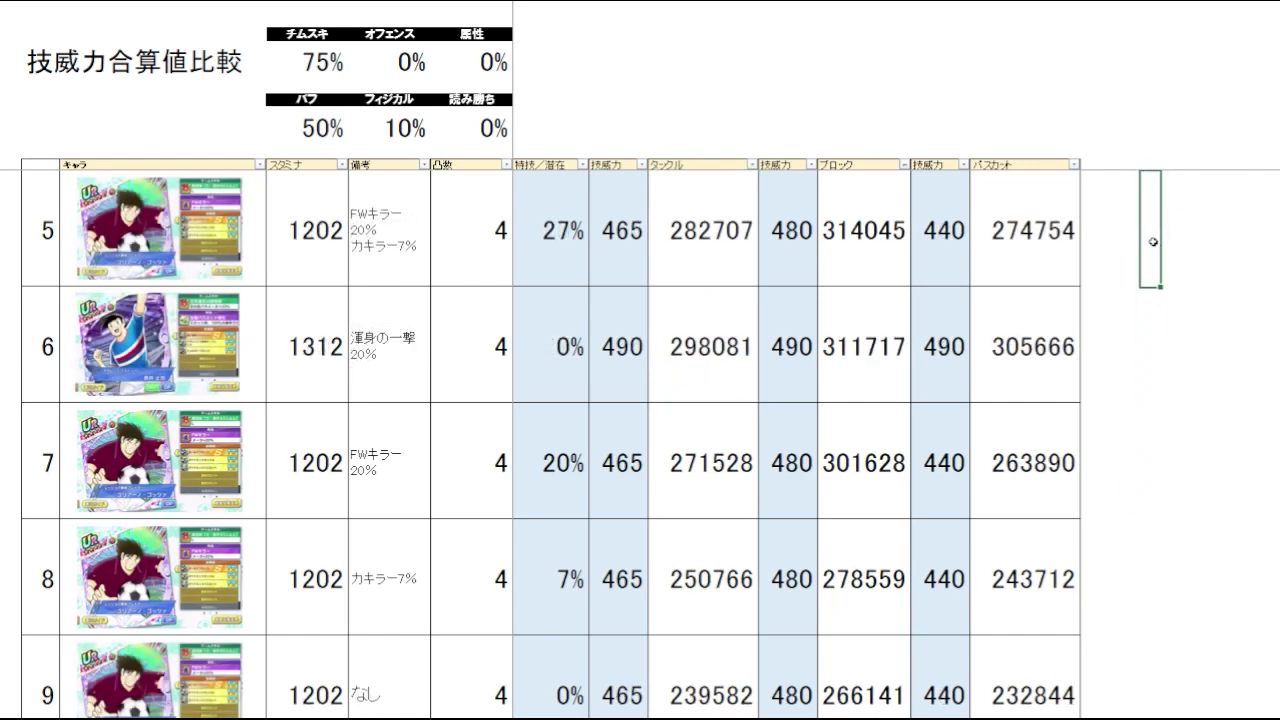
click(851, 364)
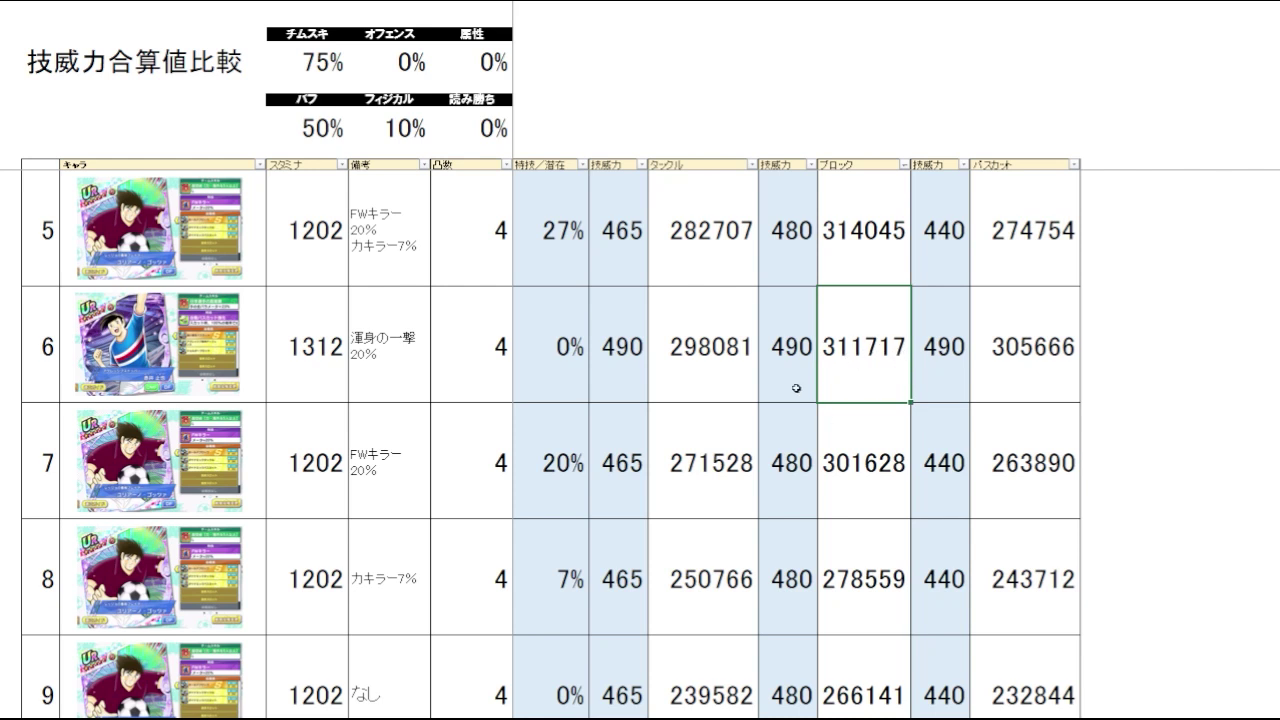
click(880, 258)
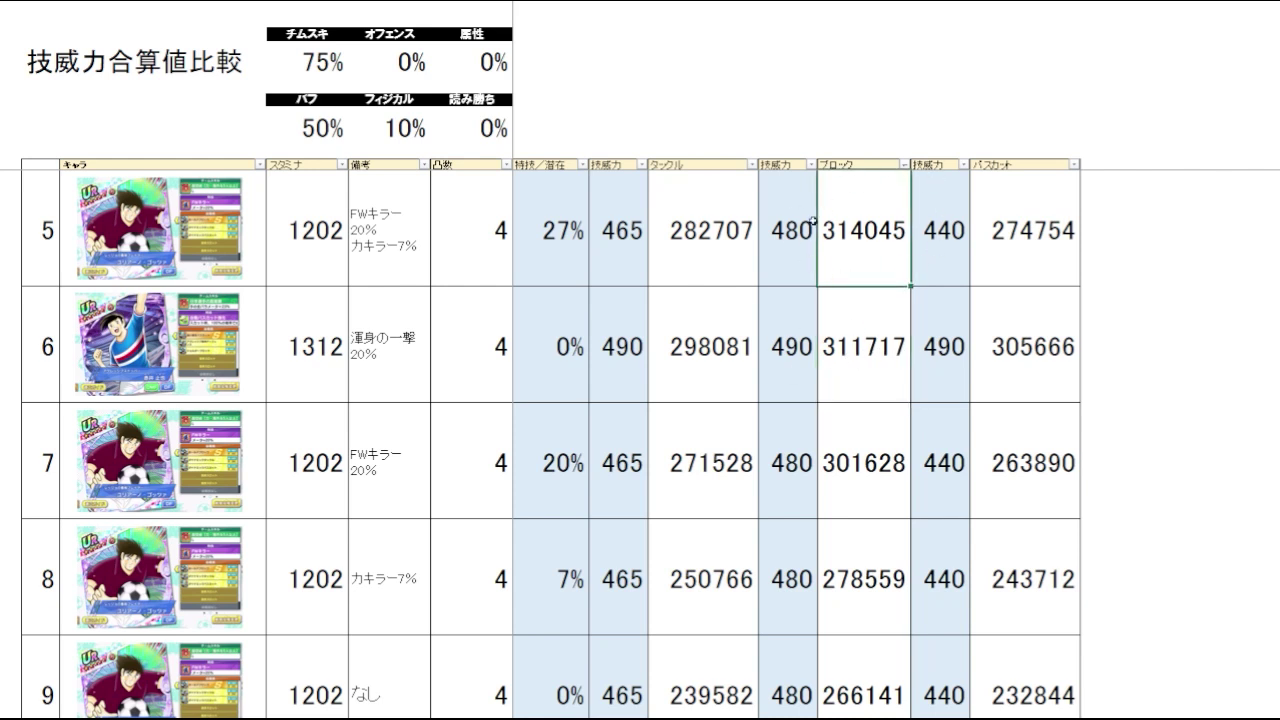
drag(868, 262, 848, 363)
click(878, 262)
click(1125, 232)
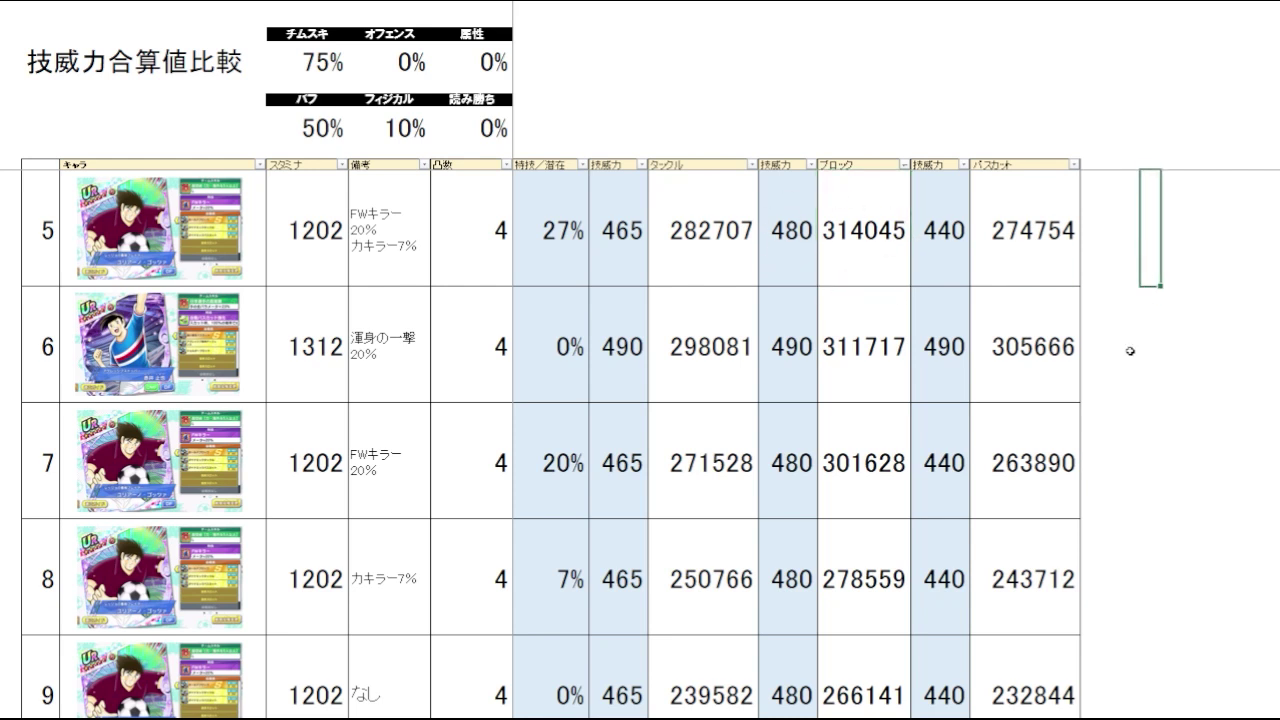
click(866, 276)
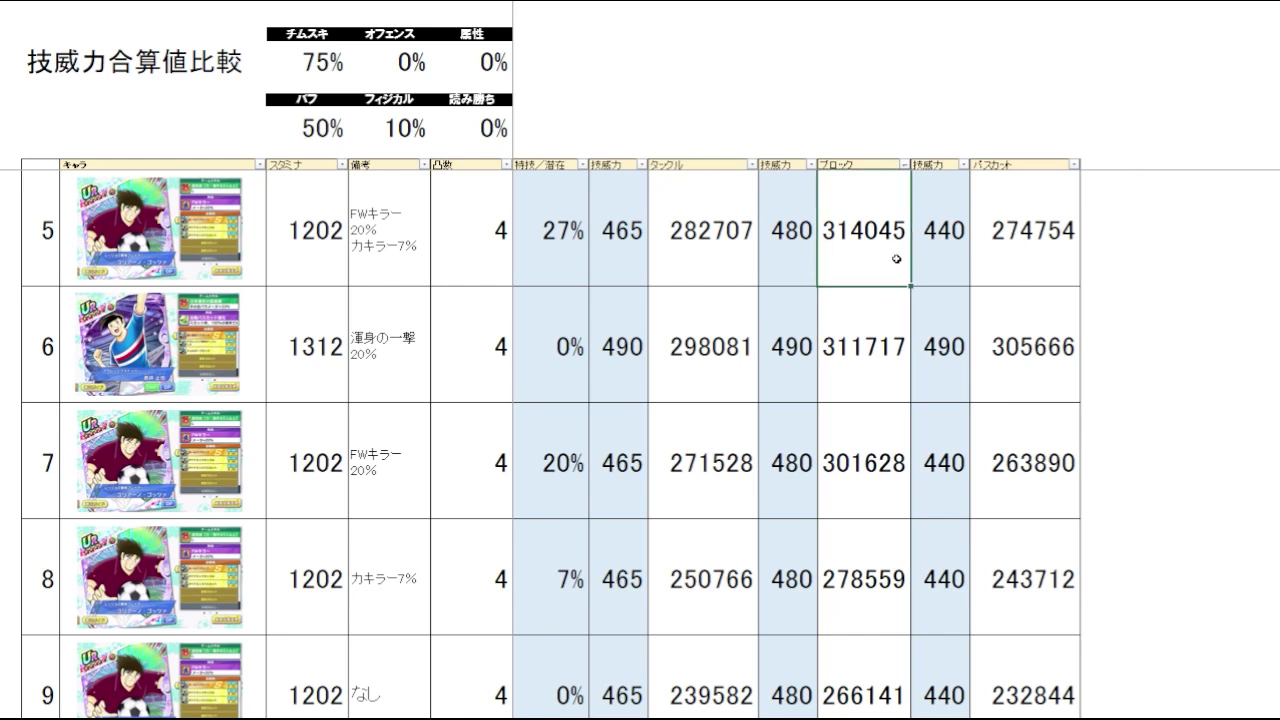
In the パスカット ranking, compare the totals of the 渾身の一撃20% card and the FWキラー20% and 力キラー7% card.
click(1136, 268)
click(1134, 352)
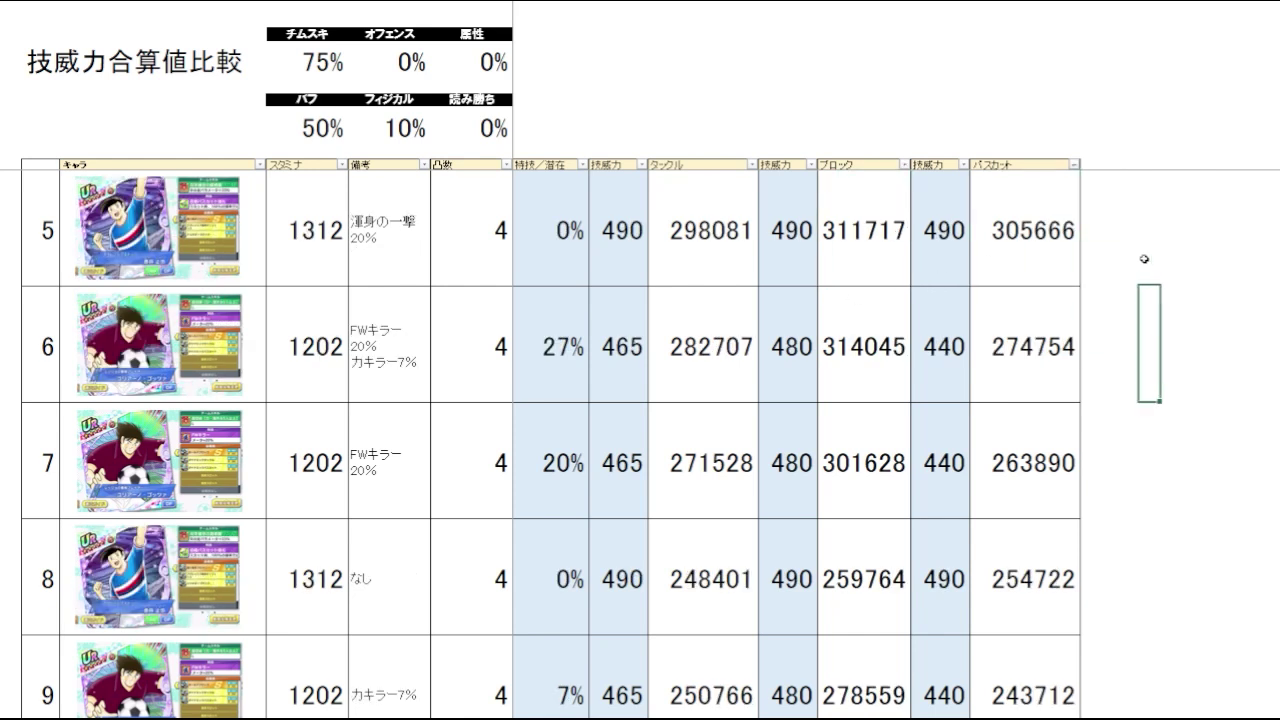
click(1146, 264)
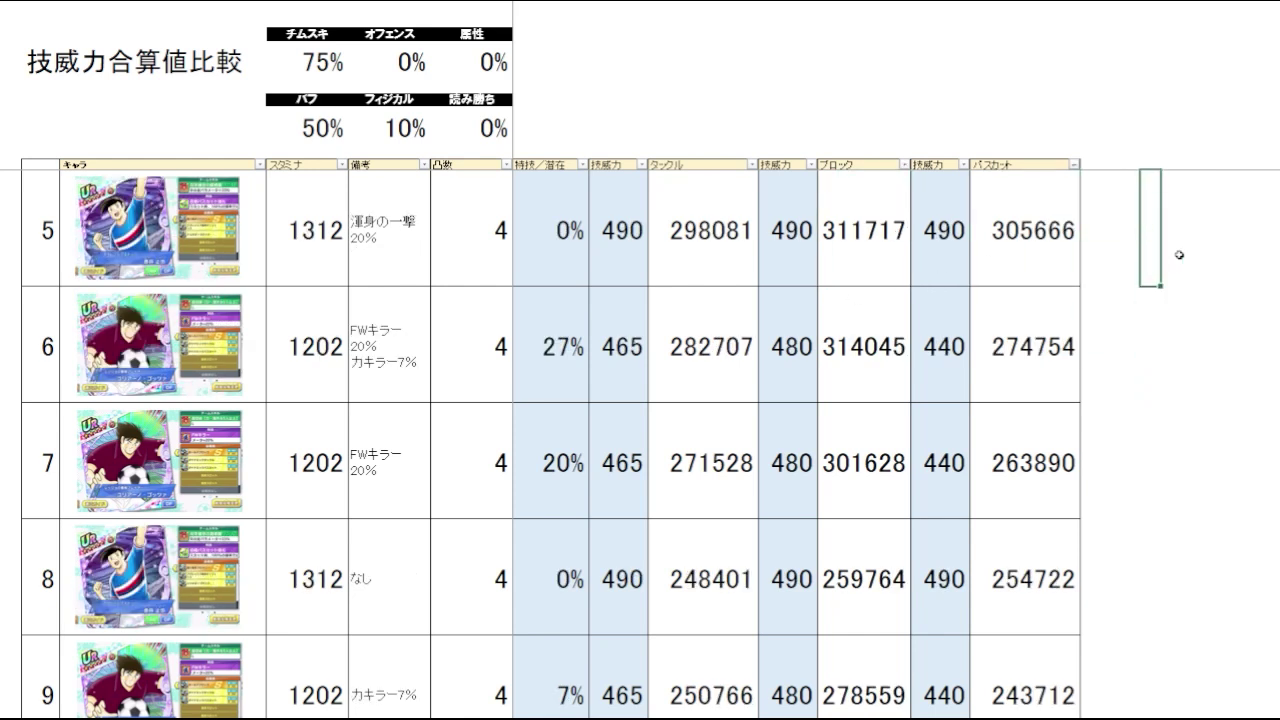
click(1178, 316)
click(1166, 219)
click(1156, 319)
click(1032, 256)
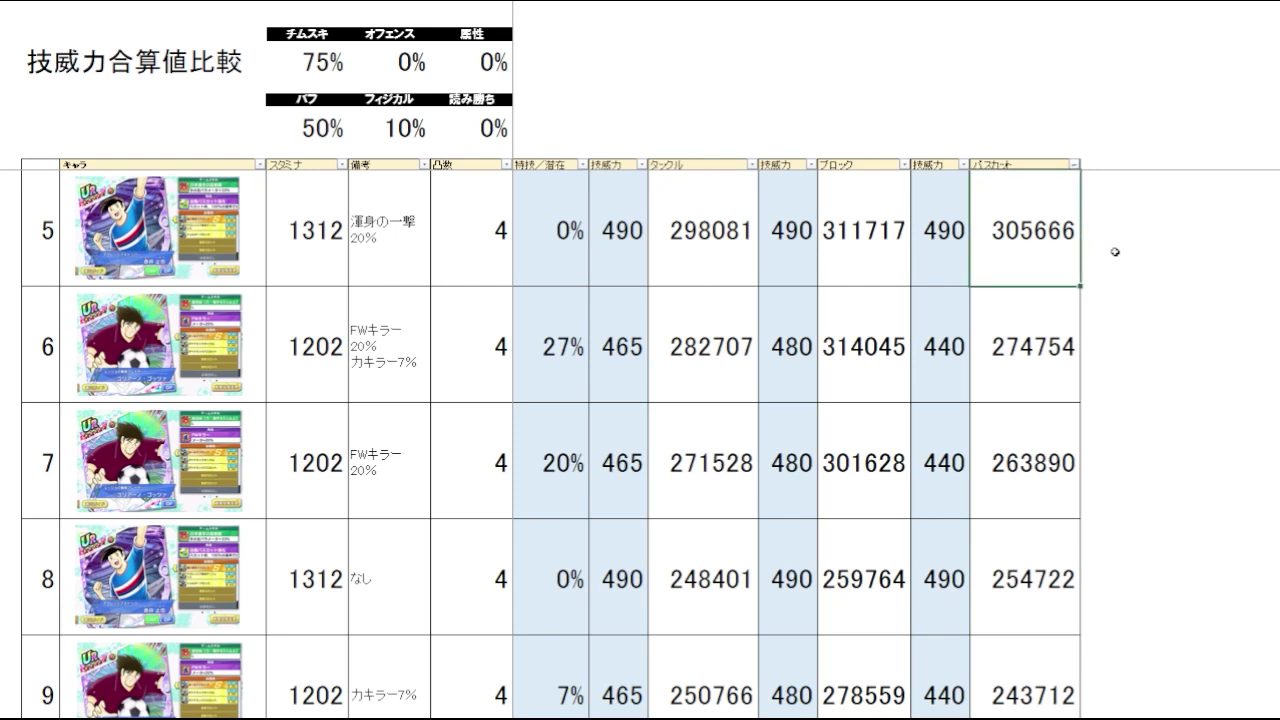
click(1146, 366)
click(1142, 276)
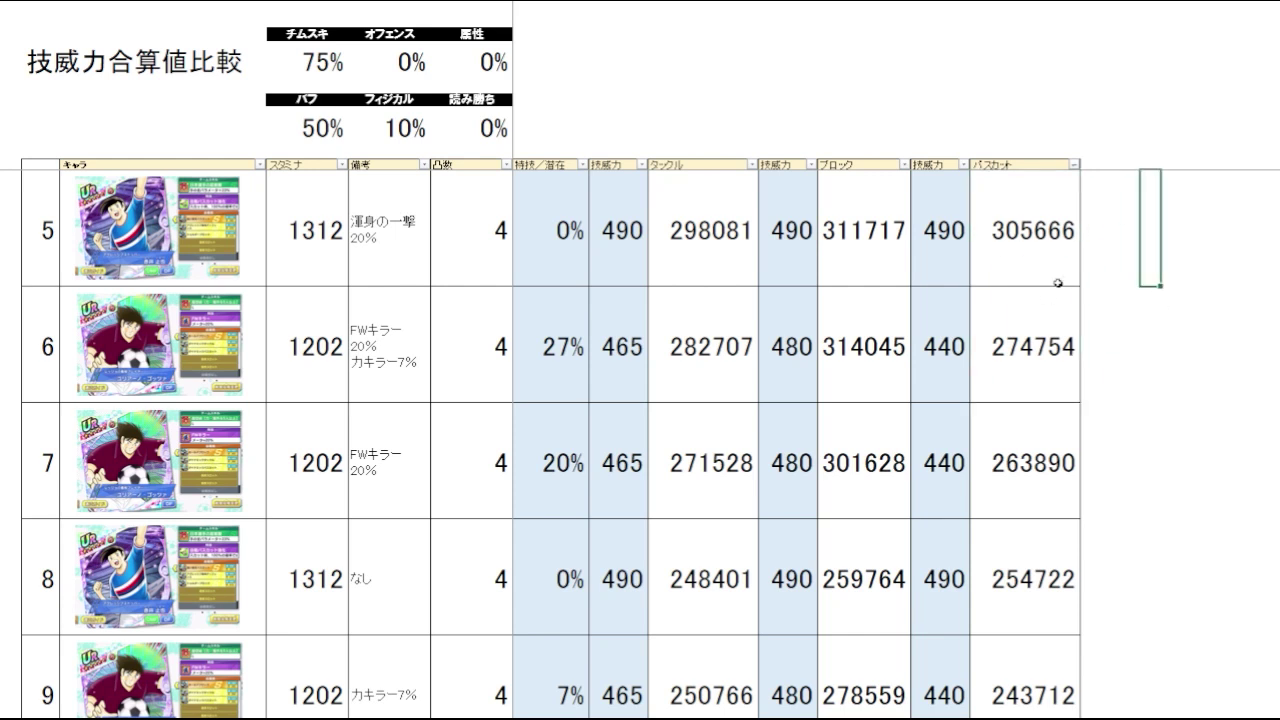
click(1063, 360)
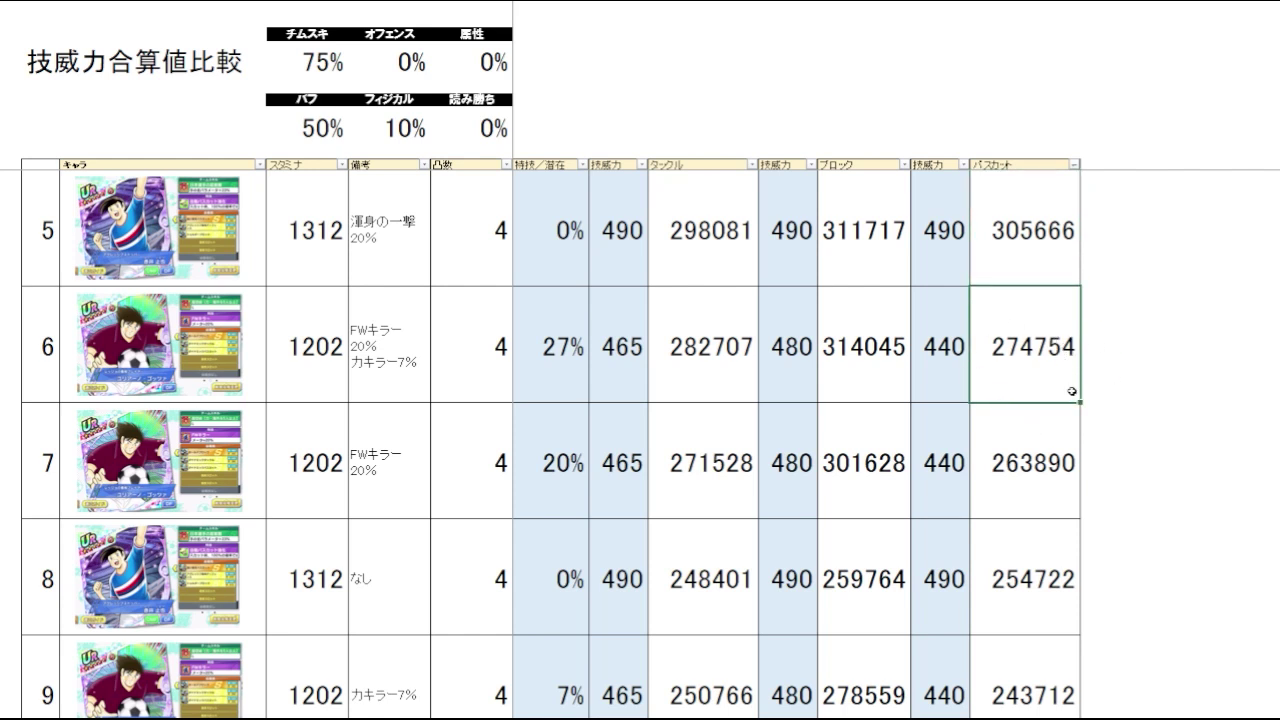
click(1173, 464)
click(1171, 537)
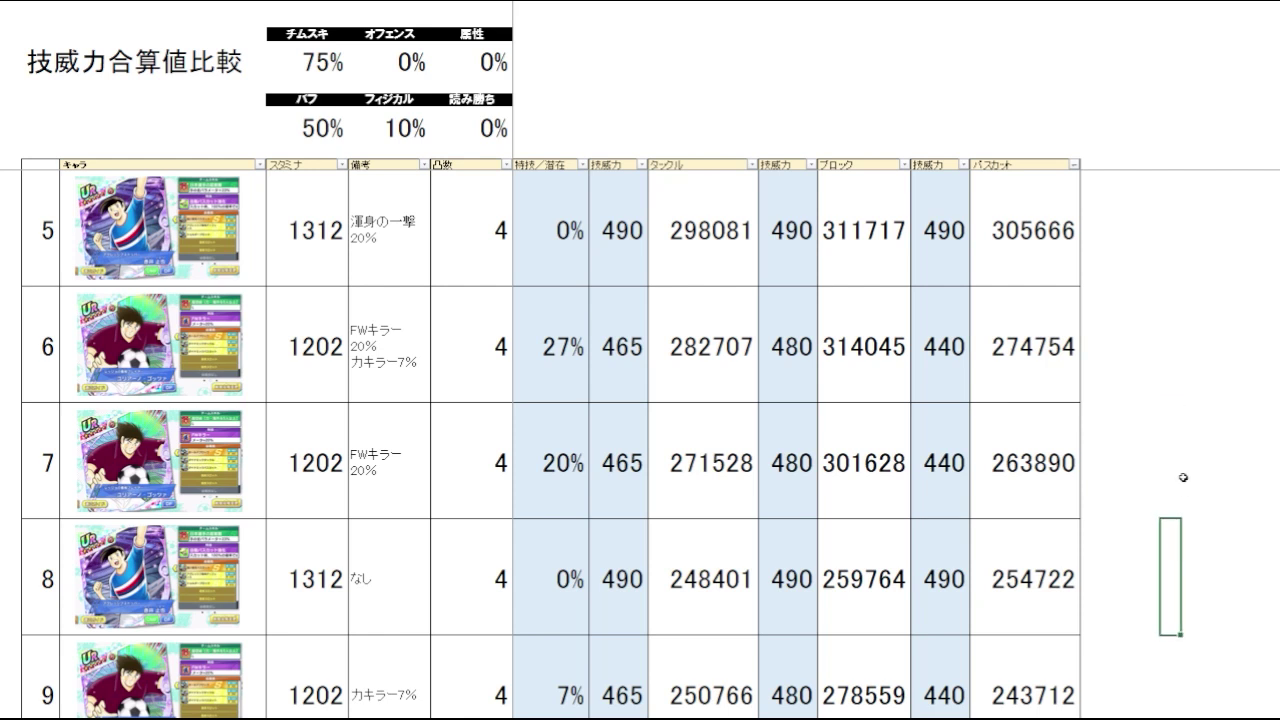
Recheck the ブロック totals of the cards in rows 5 and 6 against each other.
click(1169, 474)
click(1166, 385)
drag(864, 257, 861, 359)
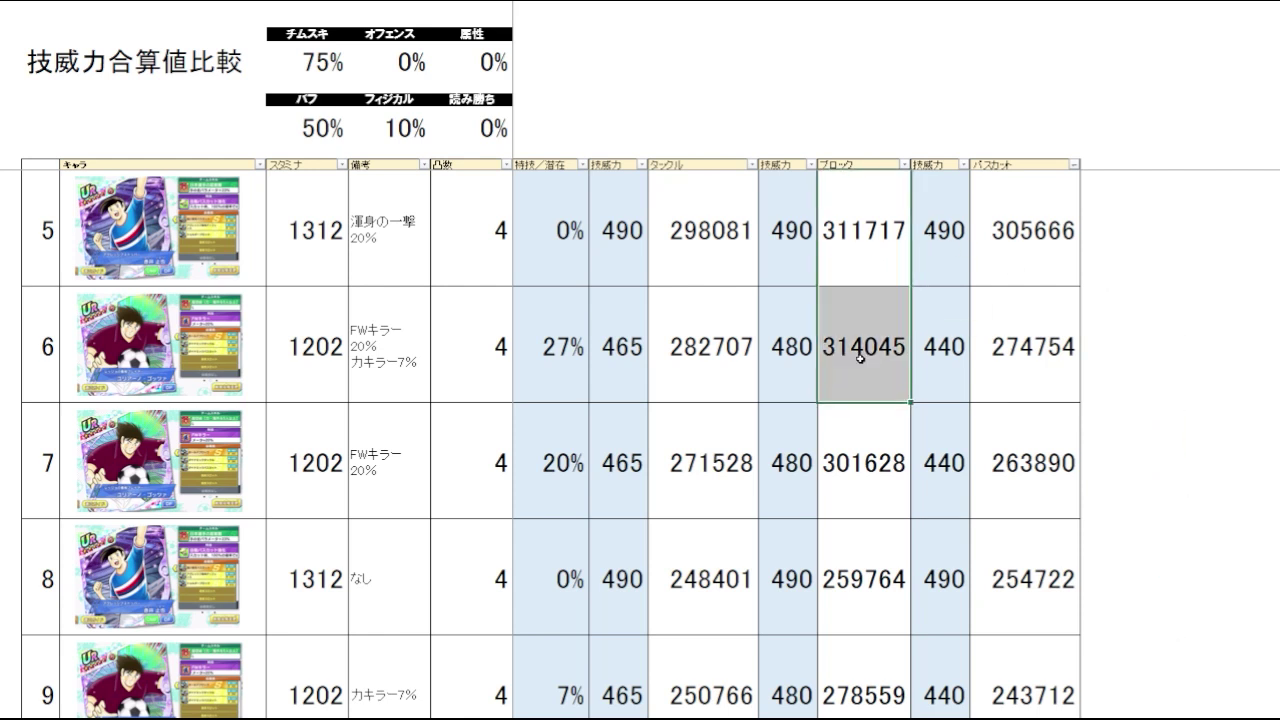
click(1153, 350)
click(1177, 452)
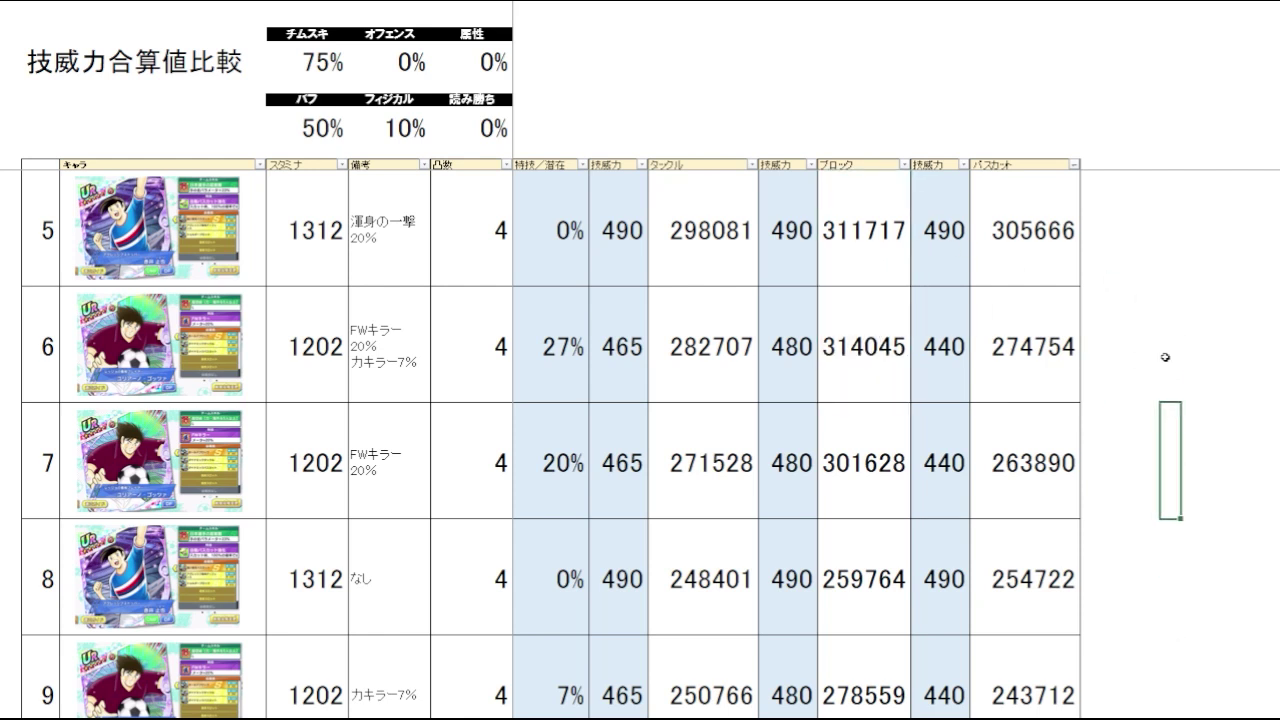
click(1165, 357)
click(1163, 434)
click(1157, 349)
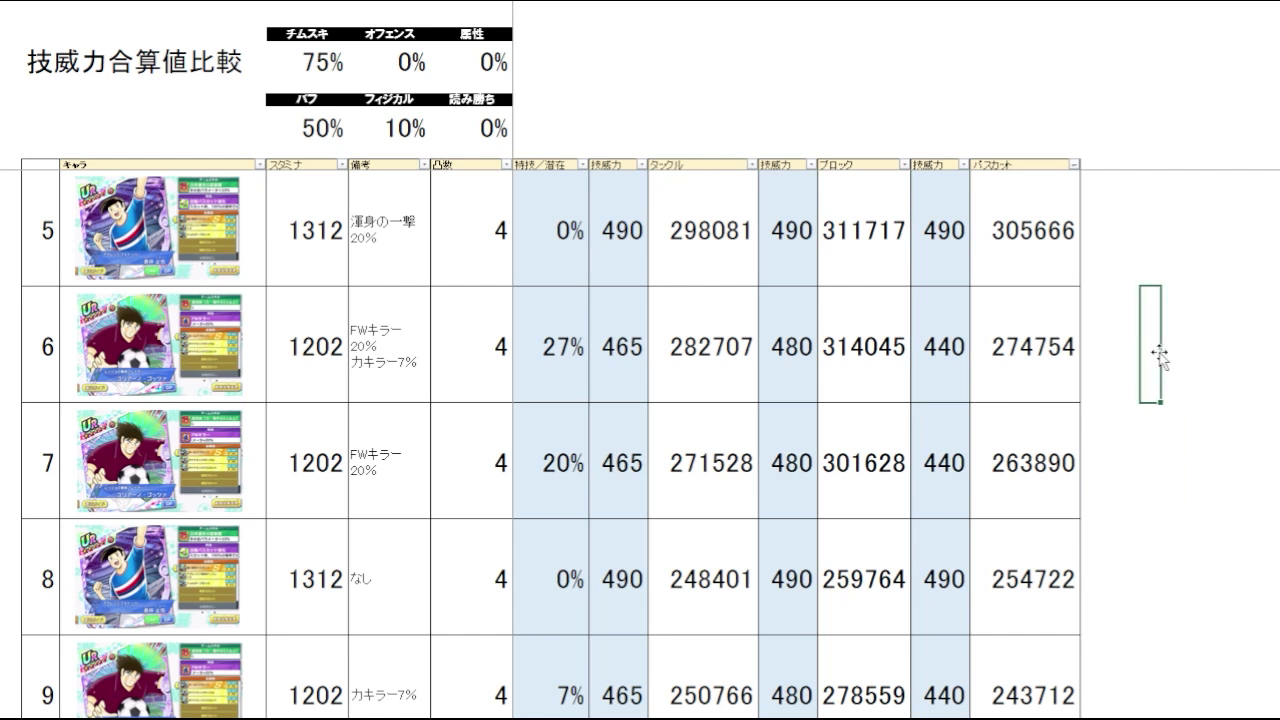
Compare the タックル, ブロック and パスカット totals of the cards in rows 5 and 6.
click(1020, 366)
click(727, 348)
click(1000, 360)
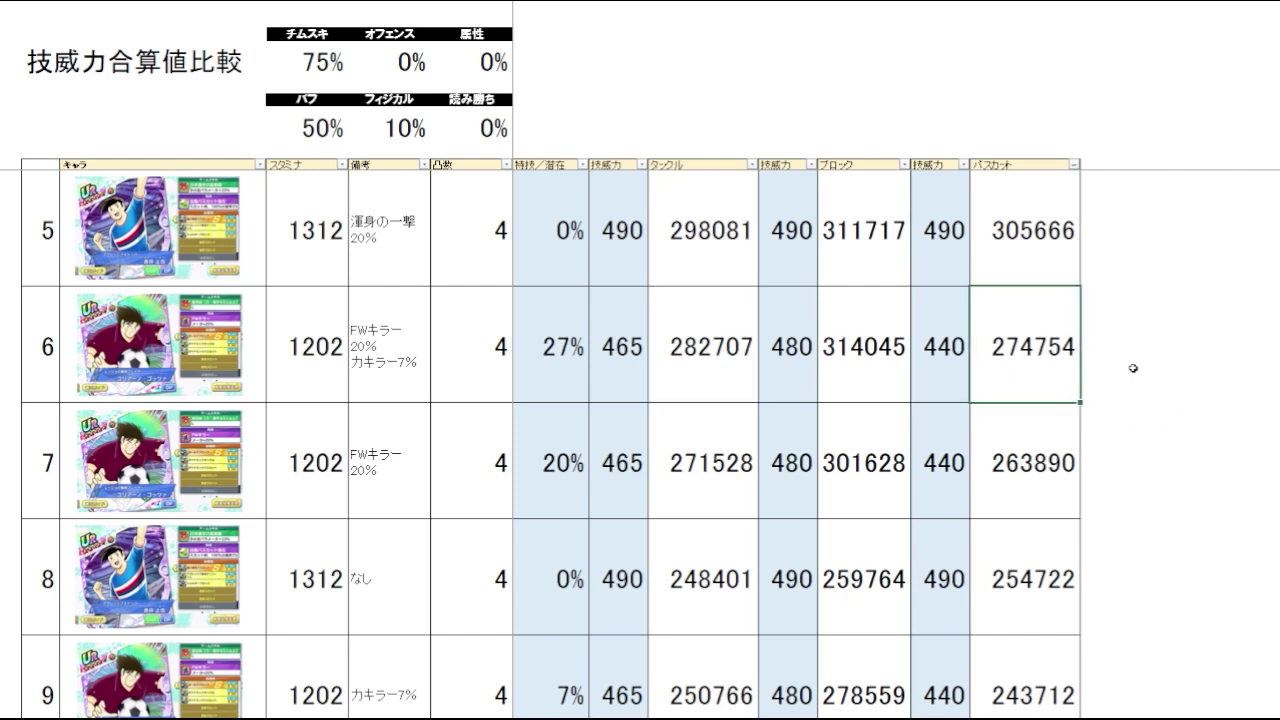
click(1122, 220)
click(1006, 239)
click(864, 245)
click(714, 251)
click(868, 253)
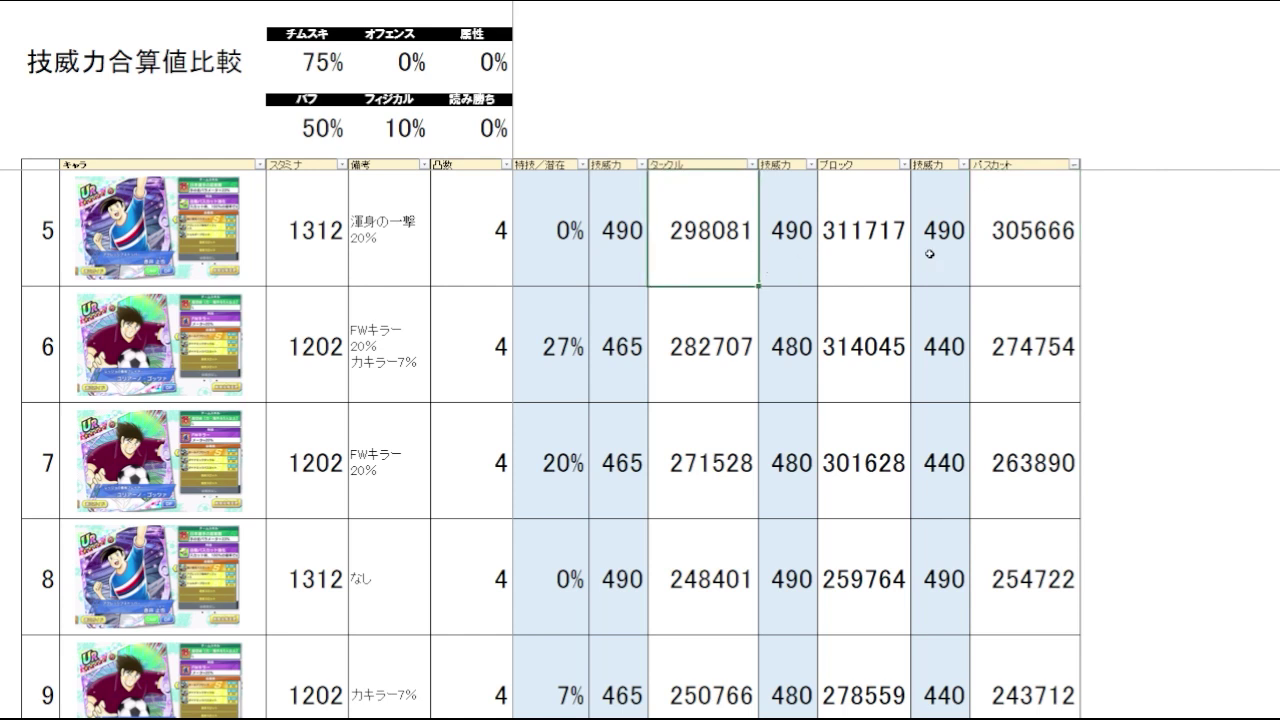
click(1006, 253)
click(1038, 347)
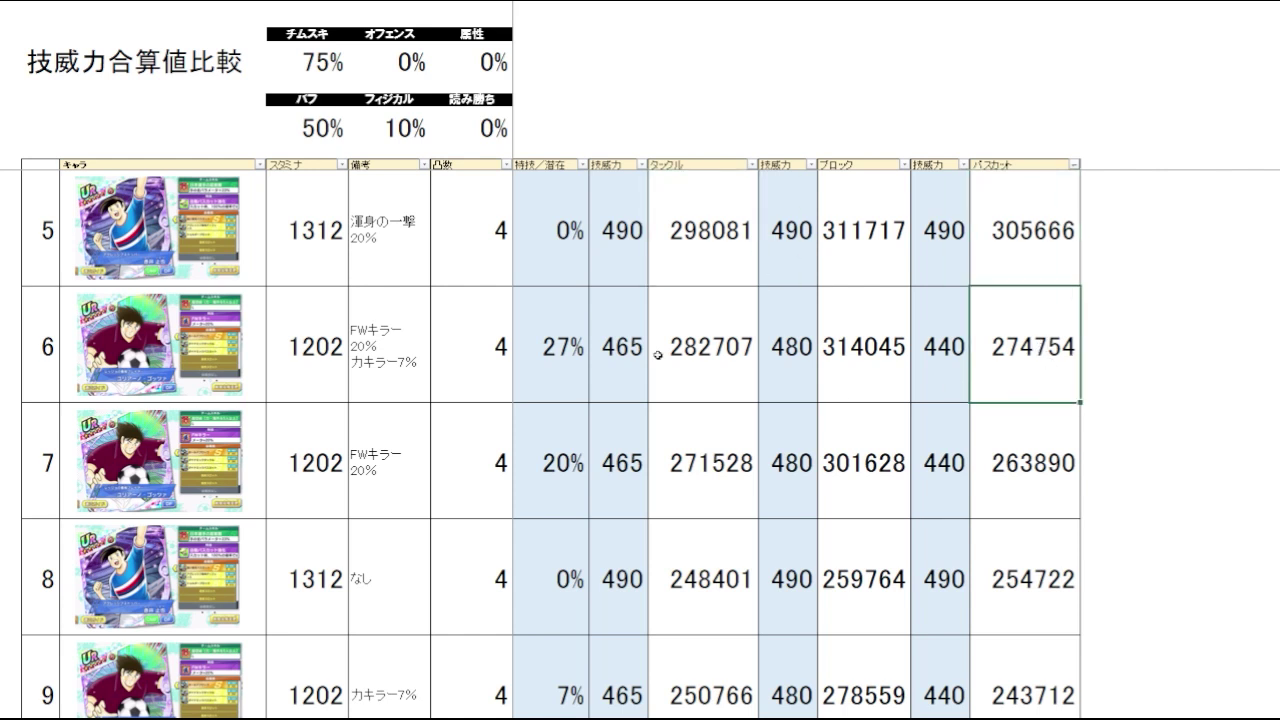
click(707, 357)
click(1012, 365)
click(1138, 380)
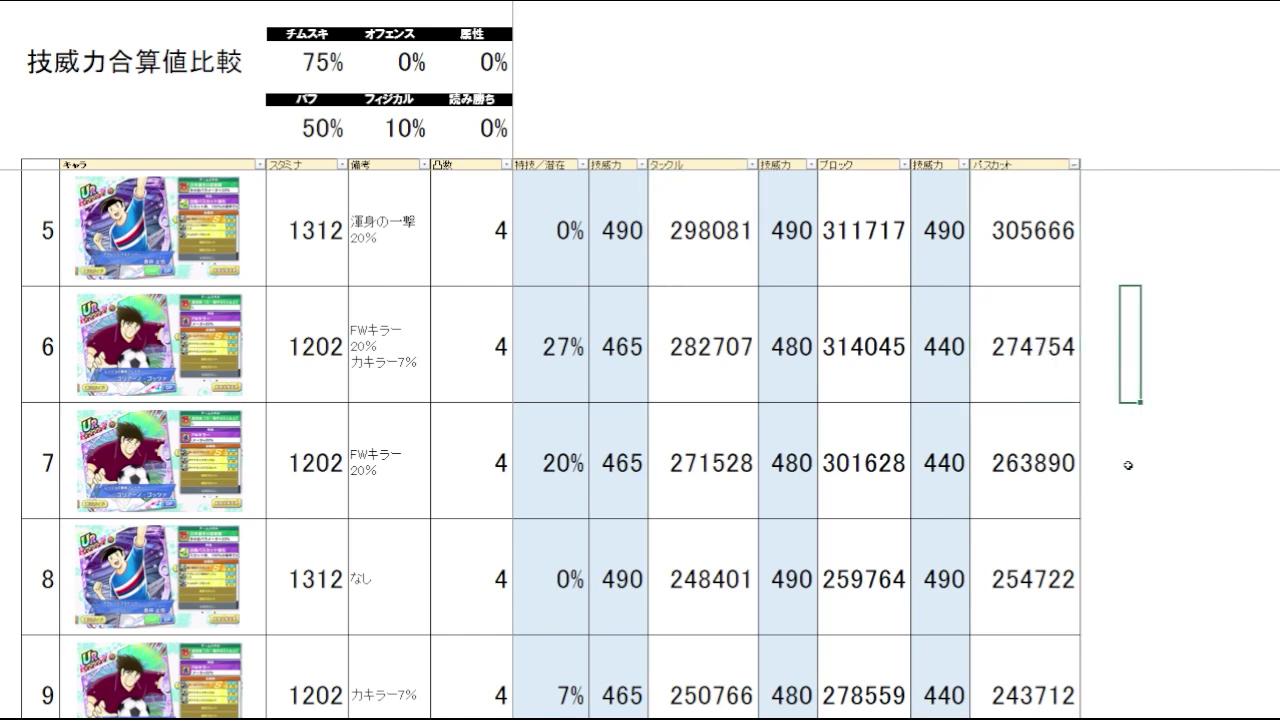
Check the タックル and パスカット totals of the FWキラー20% card in row 7.
click(1131, 457)
click(1138, 385)
click(1147, 457)
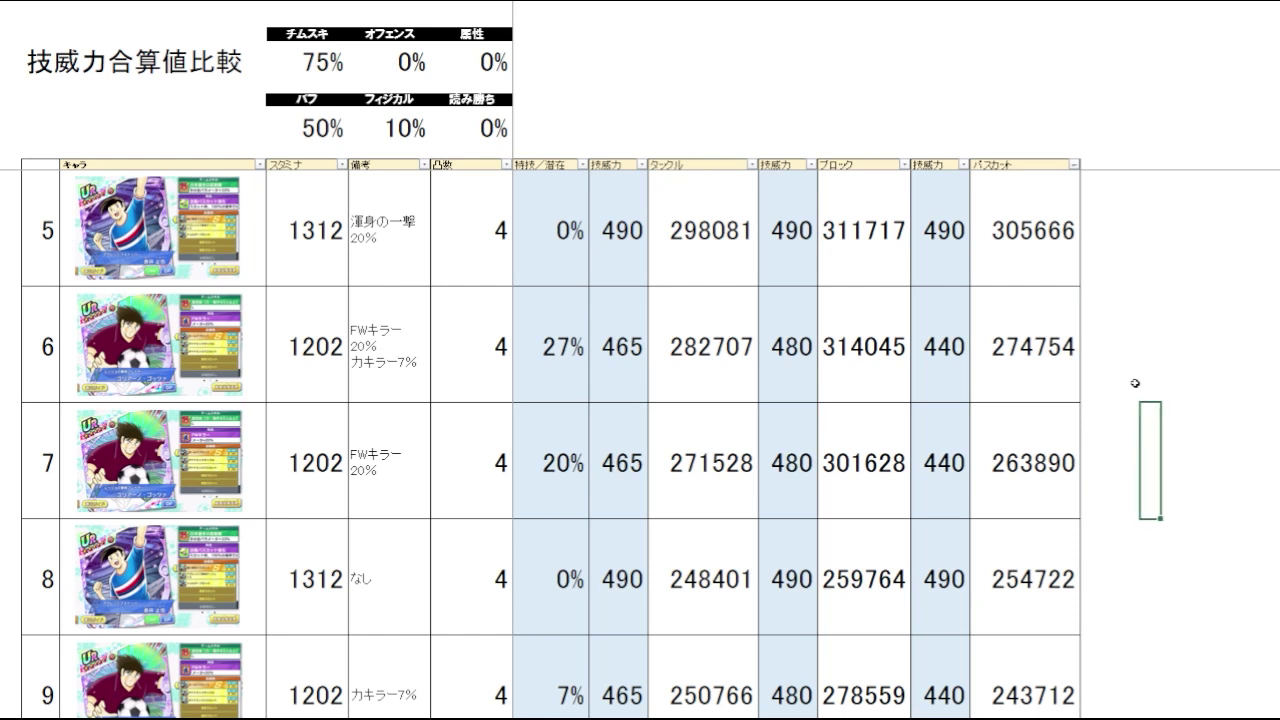
click(1135, 382)
click(1138, 464)
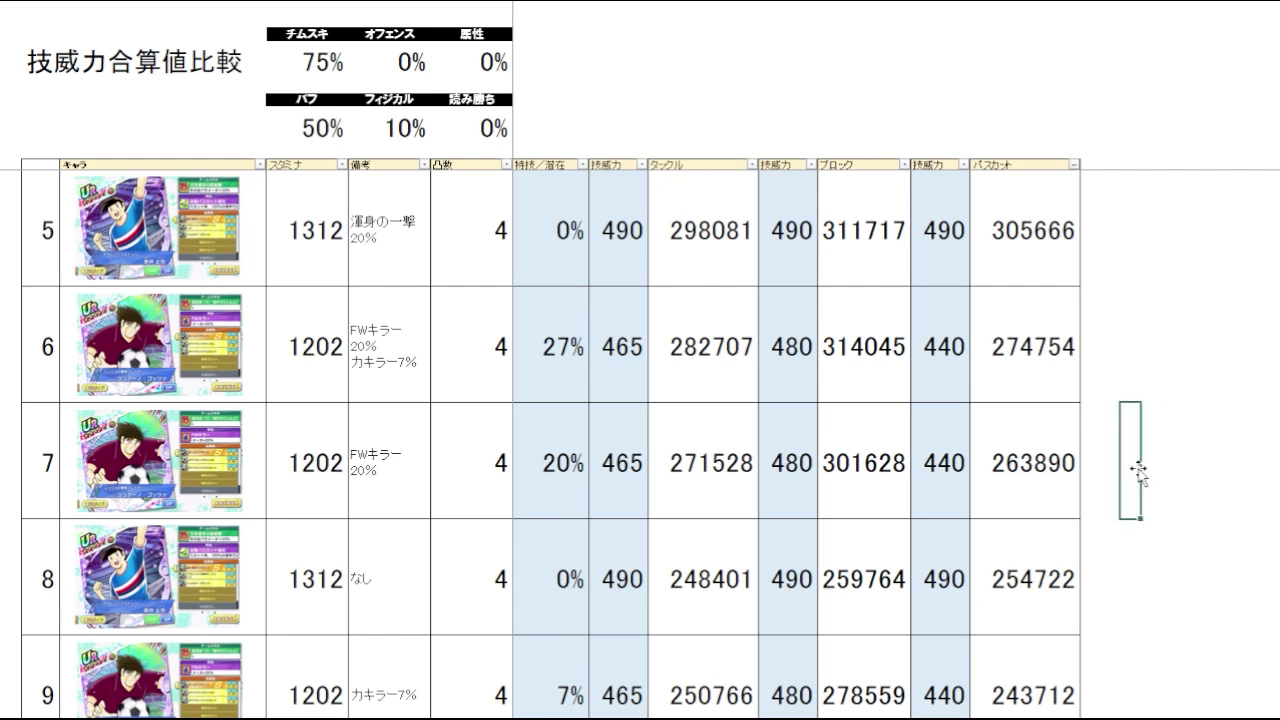
click(1031, 483)
click(720, 470)
click(1130, 432)
click(694, 481)
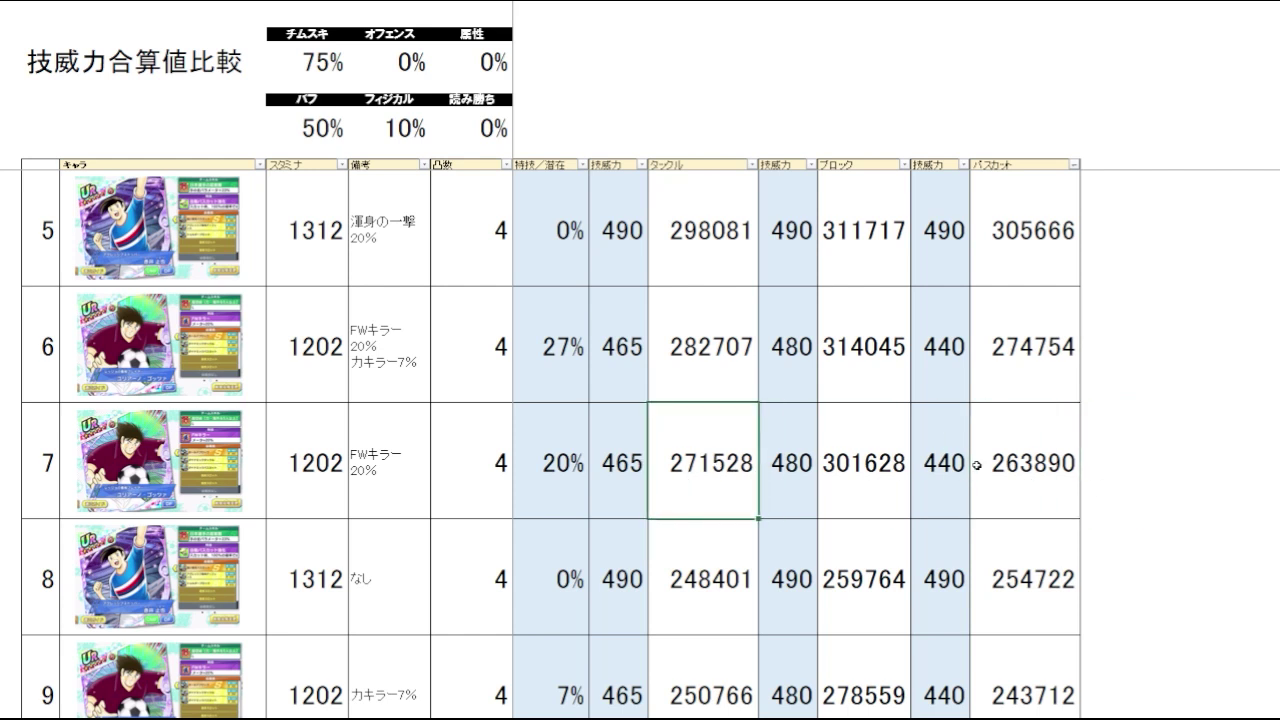
click(1004, 467)
click(1142, 469)
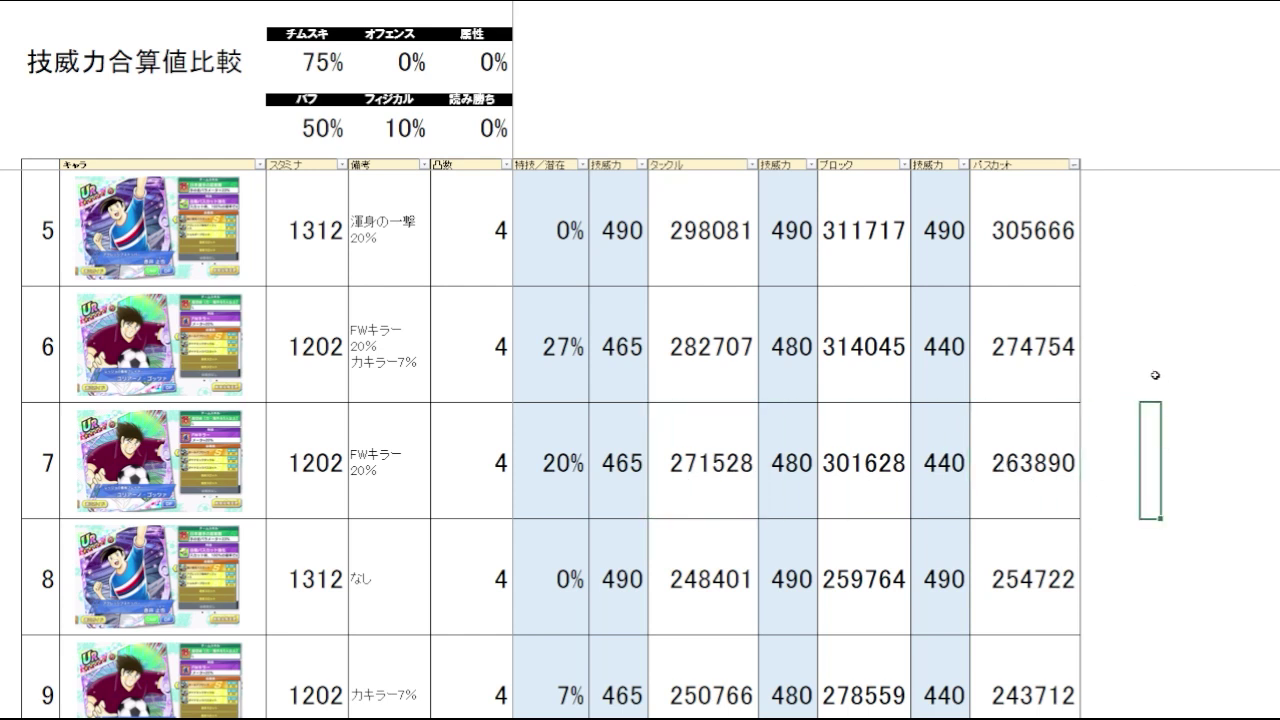
click(1152, 373)
click(1151, 450)
click(1154, 370)
click(1150, 445)
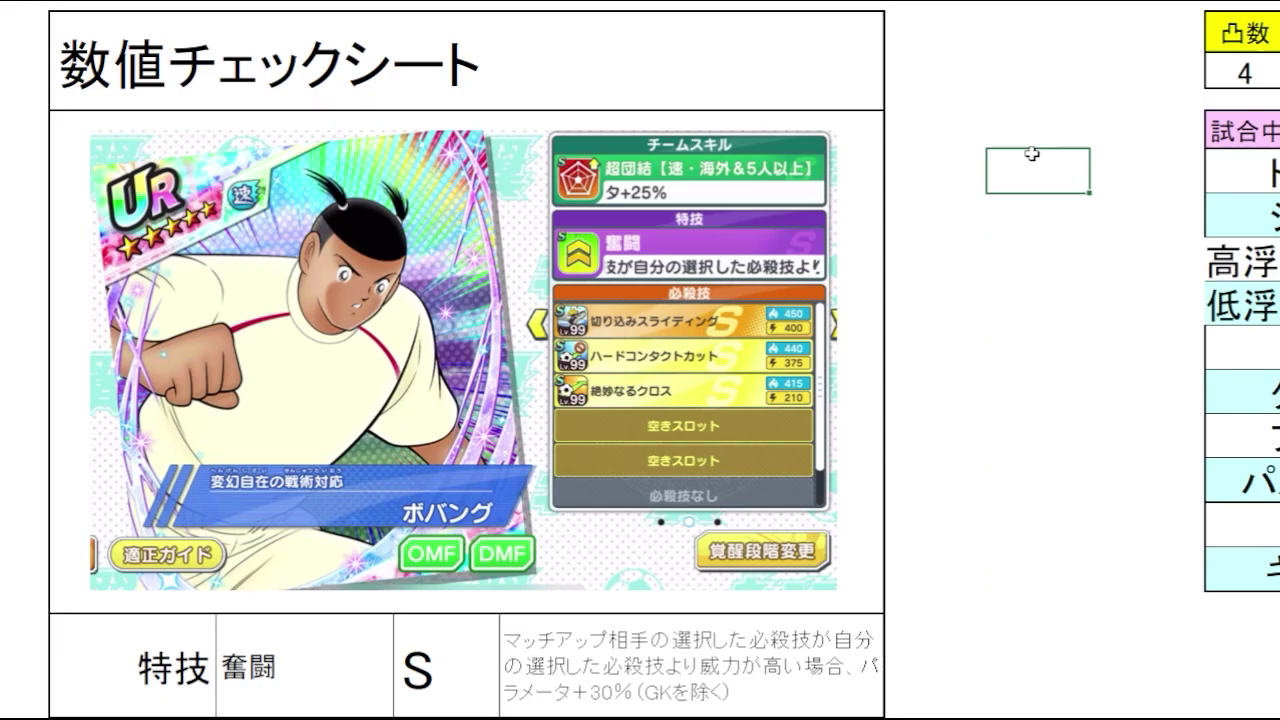
Review the ボバング card's 特技 奮闘, covering its S rating and effect description.
click(1037, 252)
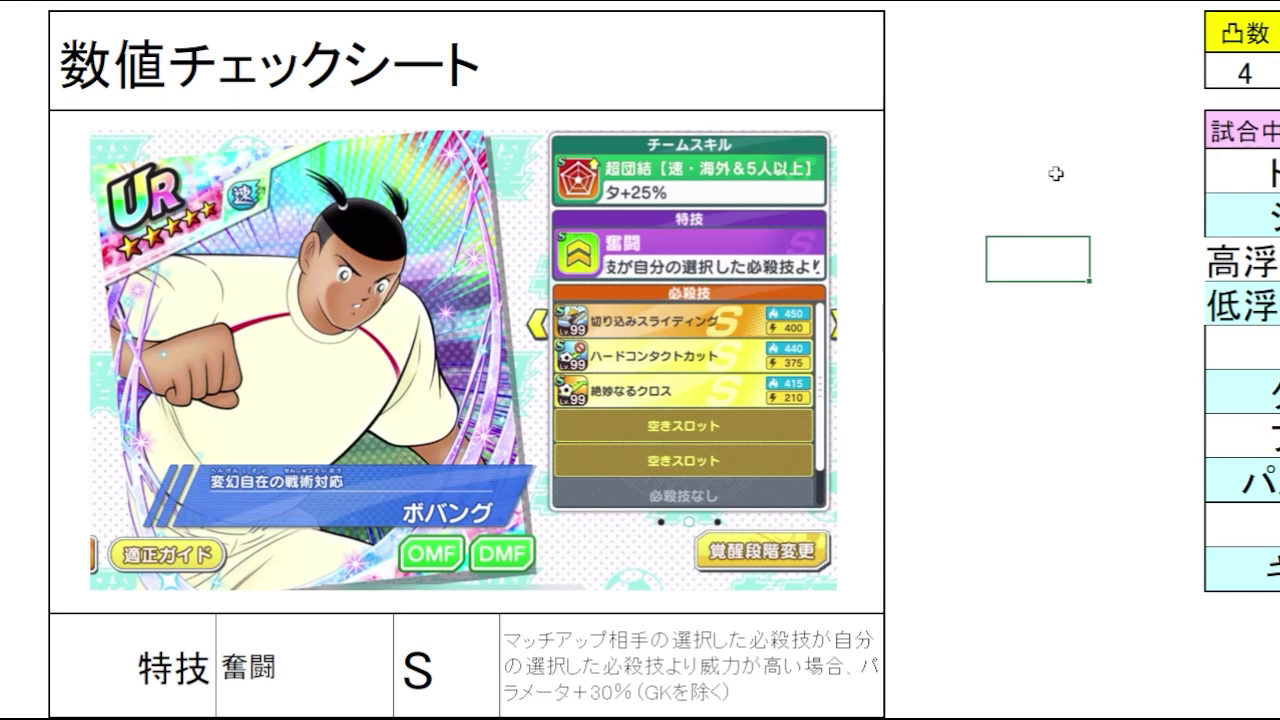
scroll(1055, 174, down, 3)
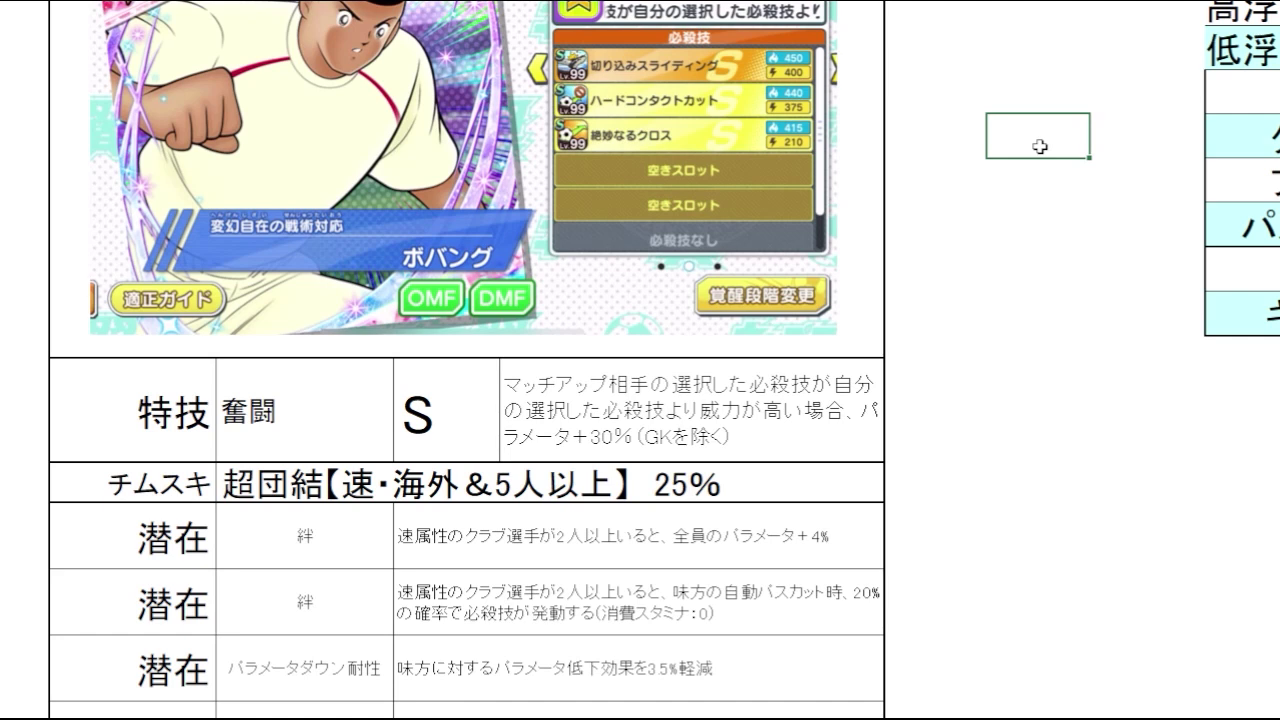
click(967, 422)
click(1058, 428)
click(310, 422)
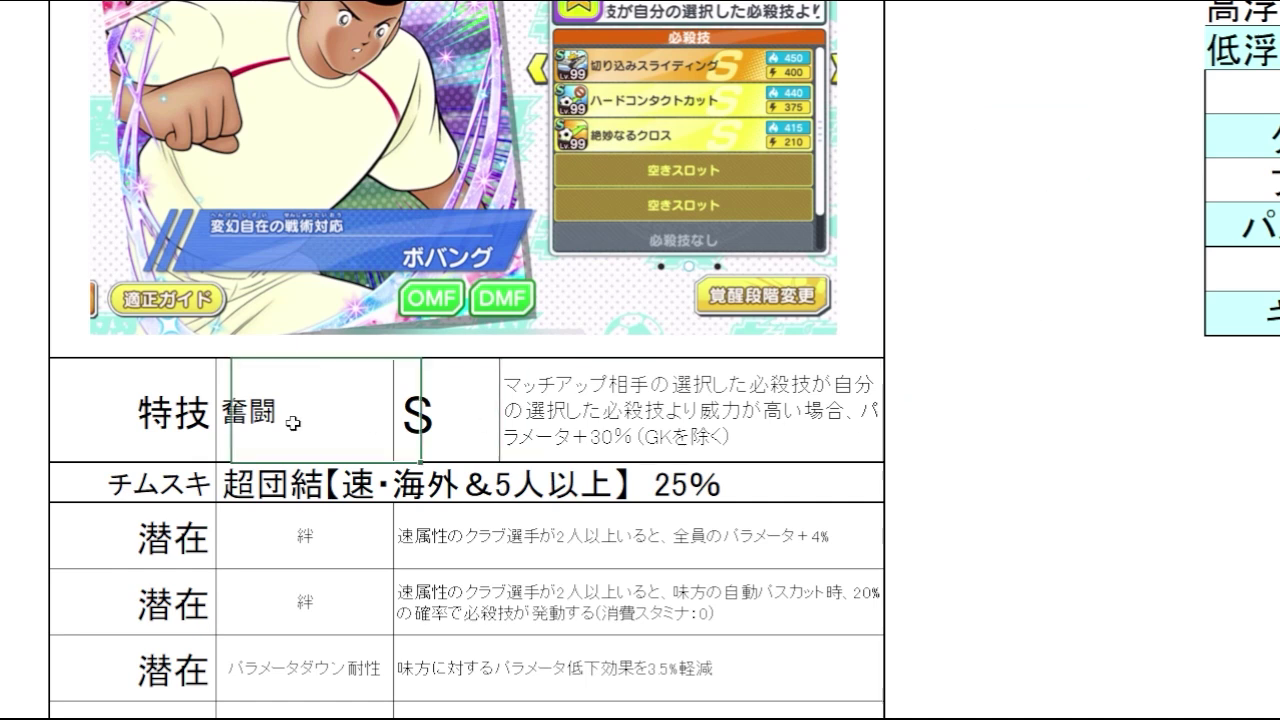
click(820, 417)
click(956, 420)
click(983, 268)
click(1031, 378)
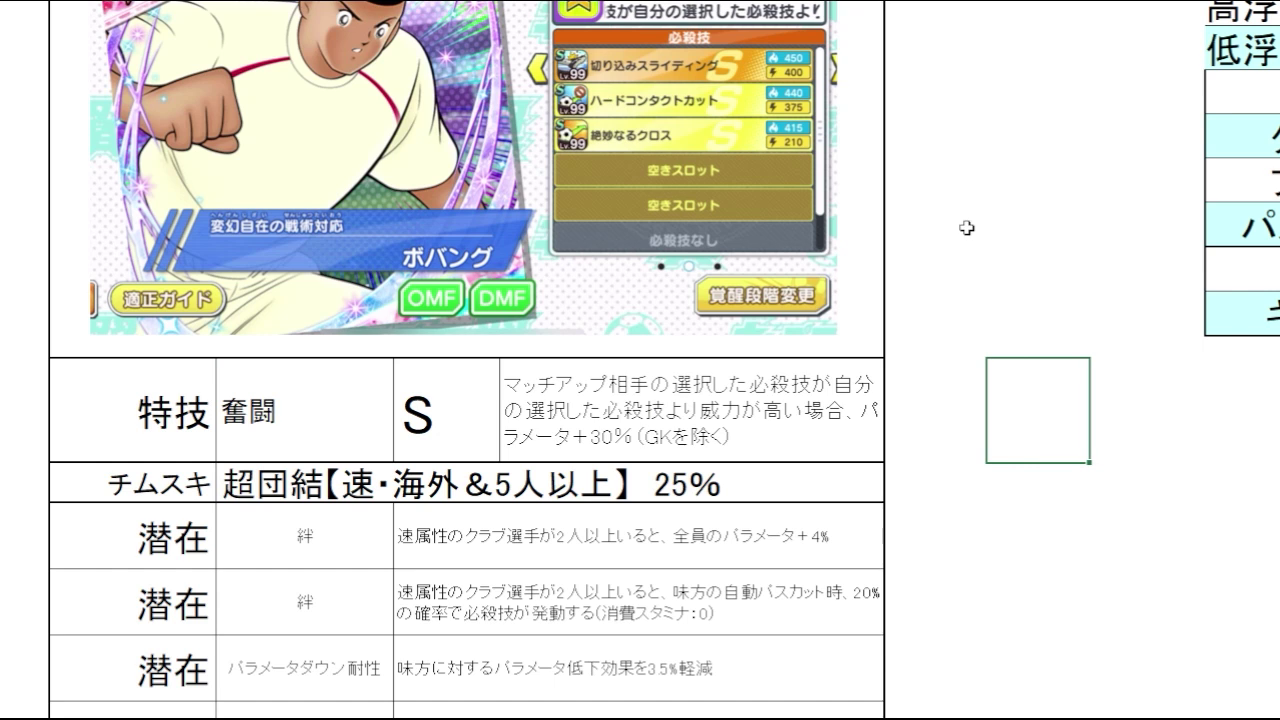
Recheck the ボバング card image and examine its チムスキ row, 超団結【速・海外&5人以上】.
scroll(966, 228, up, 3)
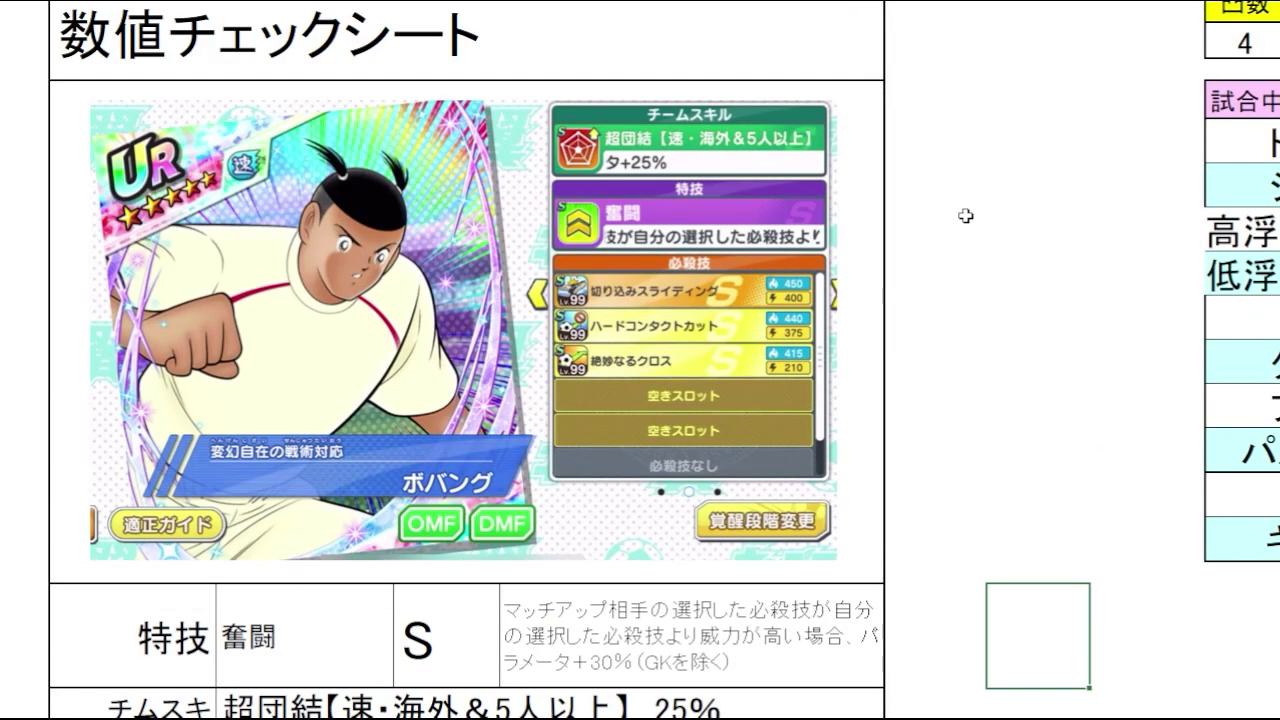
scroll(914, 189, down, 3)
click(1006, 520)
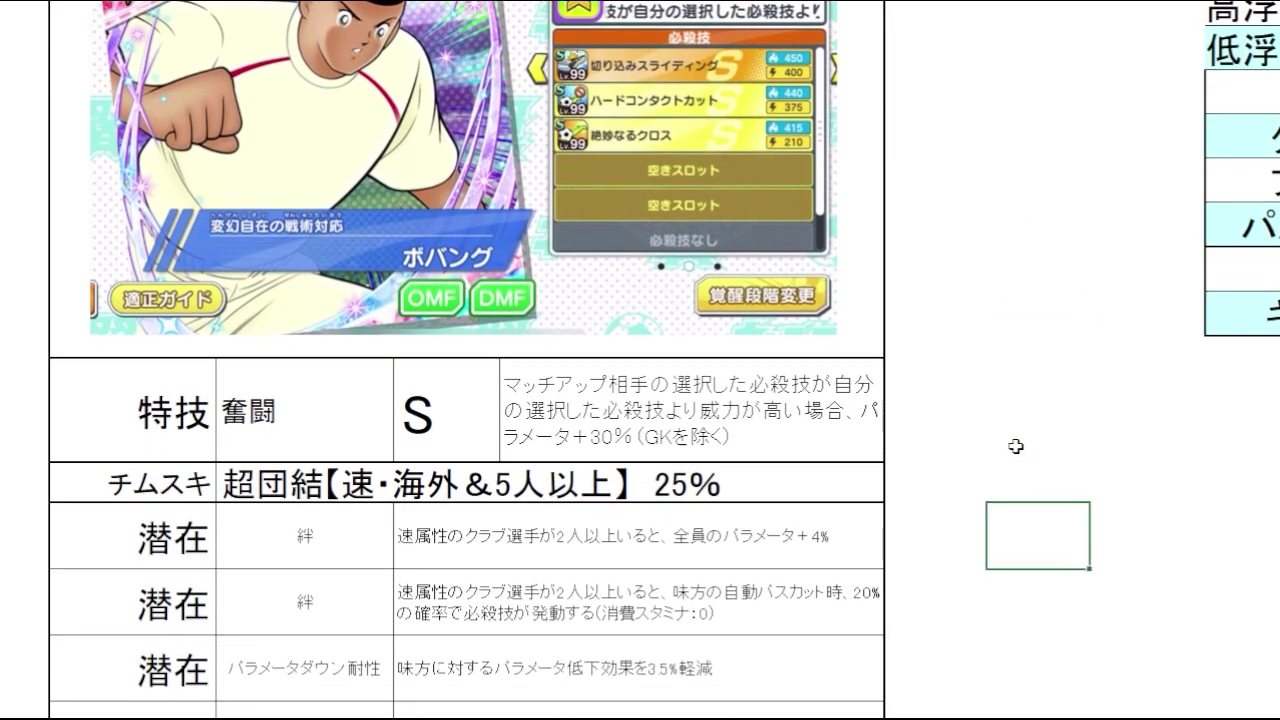
click(1014, 443)
click(990, 481)
click(956, 480)
click(1039, 479)
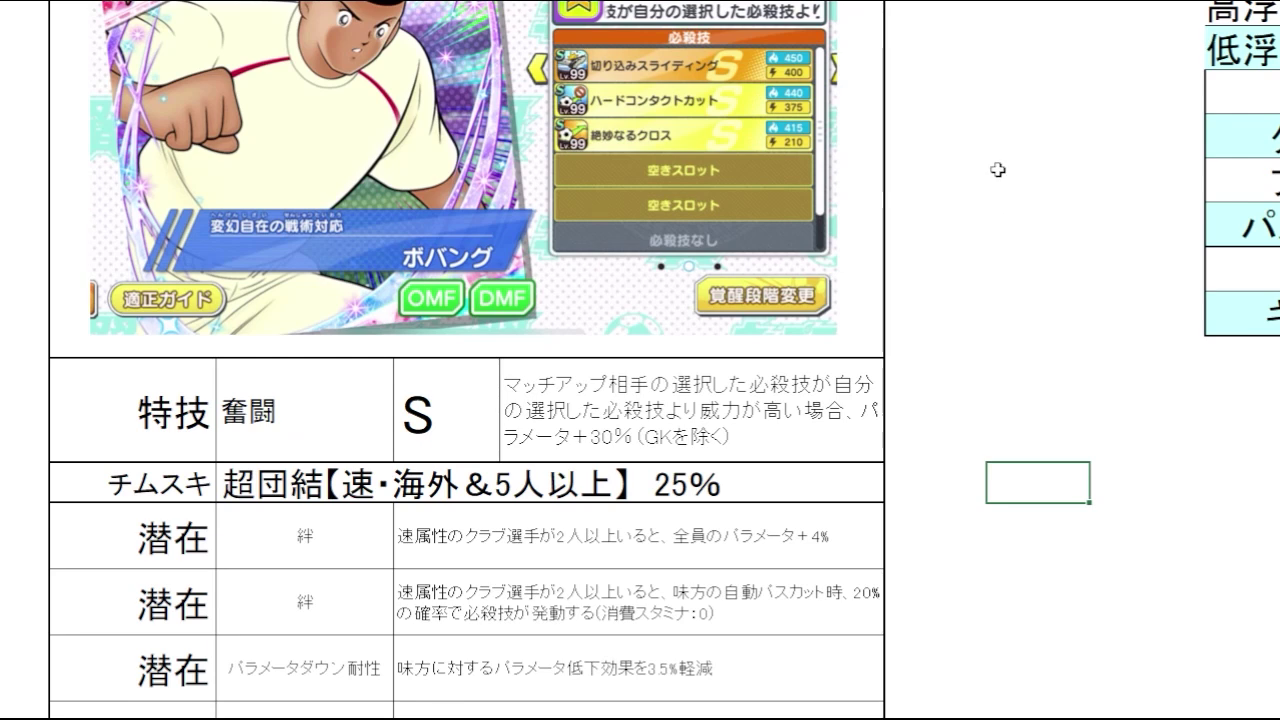
Read the card's first three 潜在 abilities, the two 絆 entries and パラメータダウン耐性.
scroll(1035, 160, down, 1)
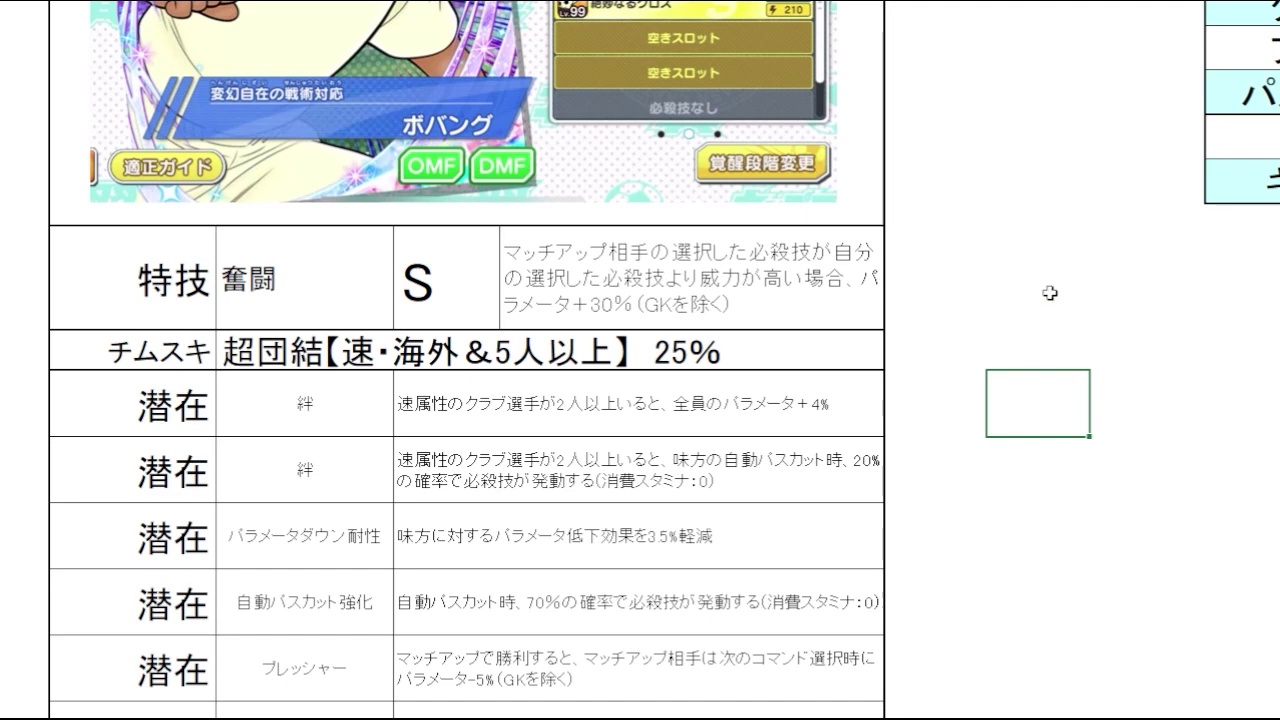
scroll(1031, 248, down, 1)
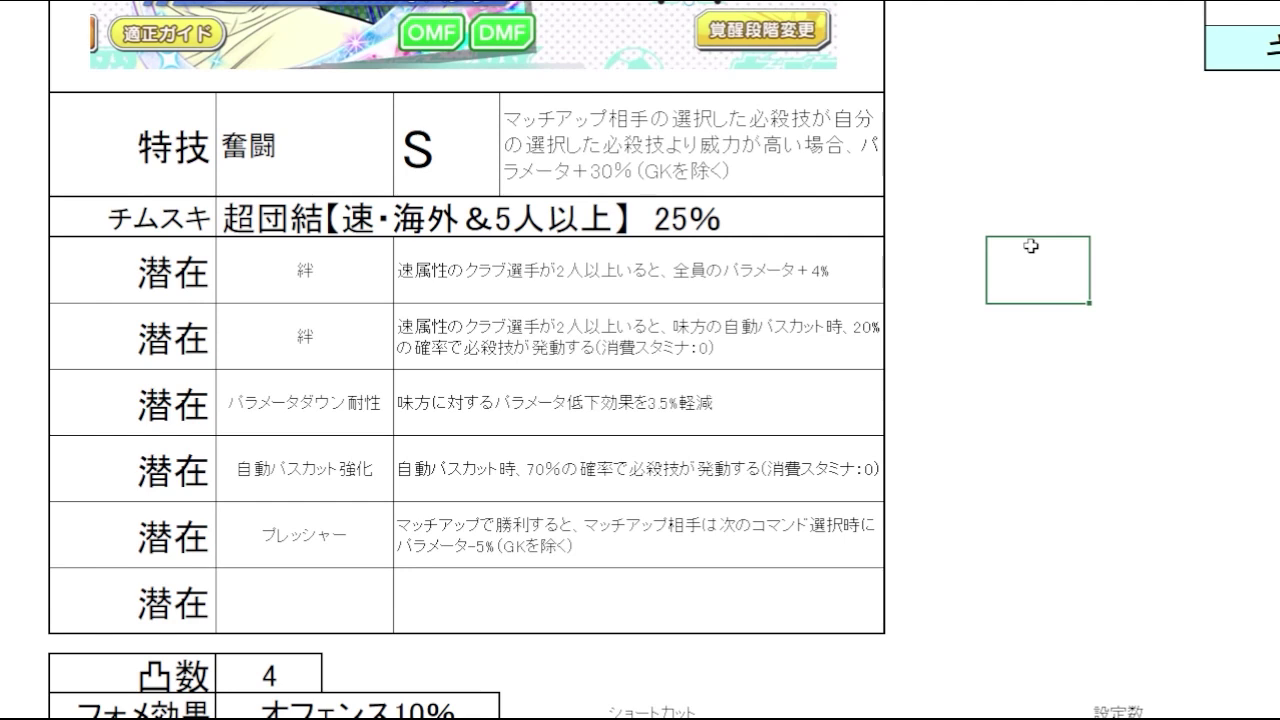
click(1027, 340)
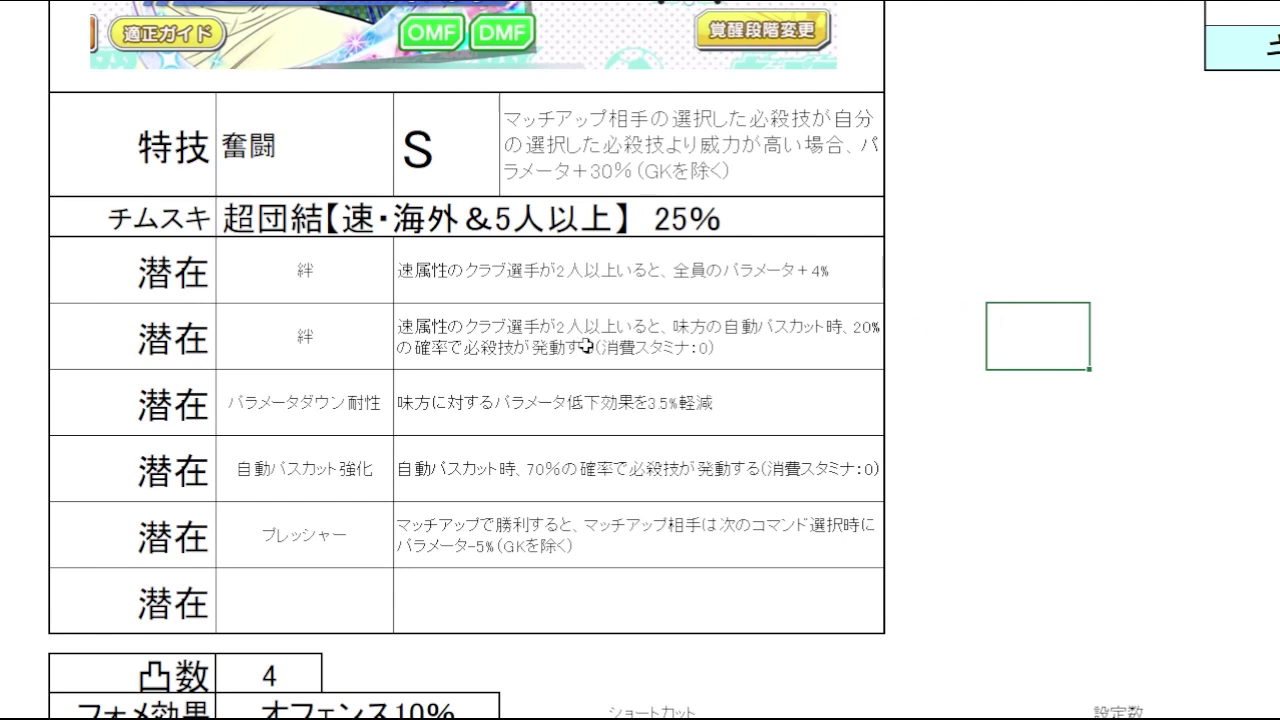
drag(586, 345, 296, 342)
click(1063, 407)
click(337, 424)
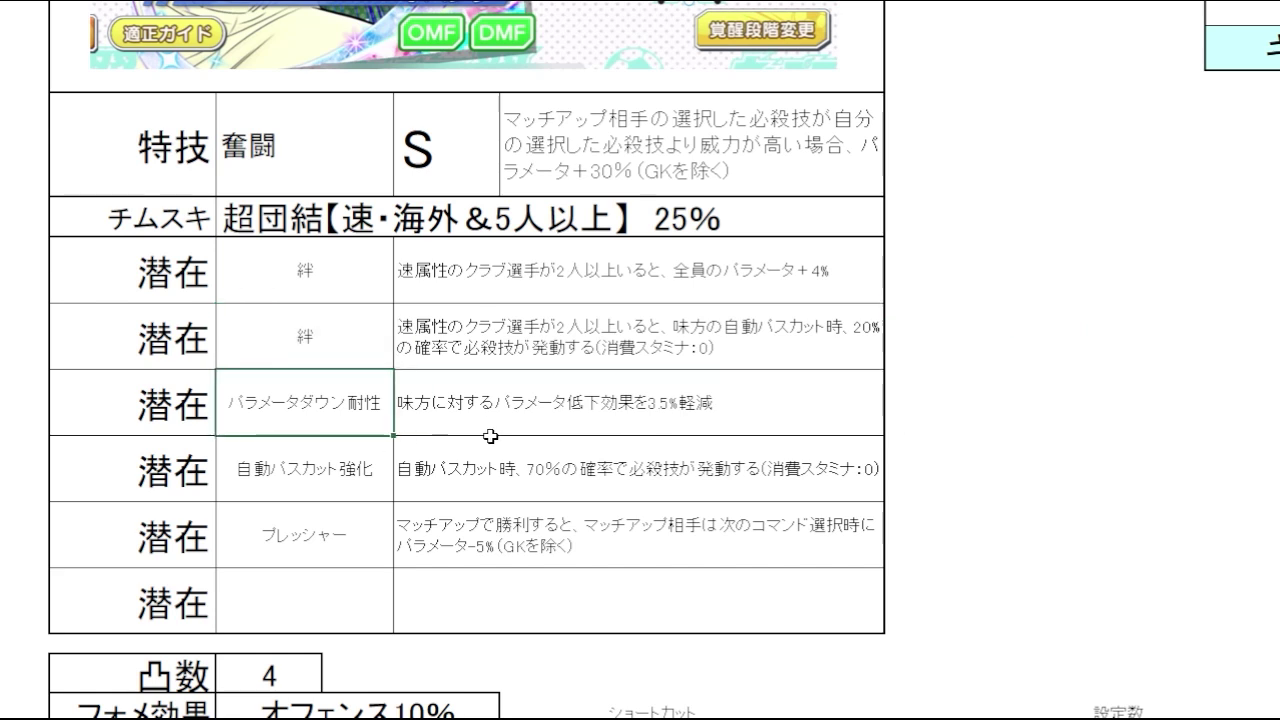
click(496, 446)
click(571, 420)
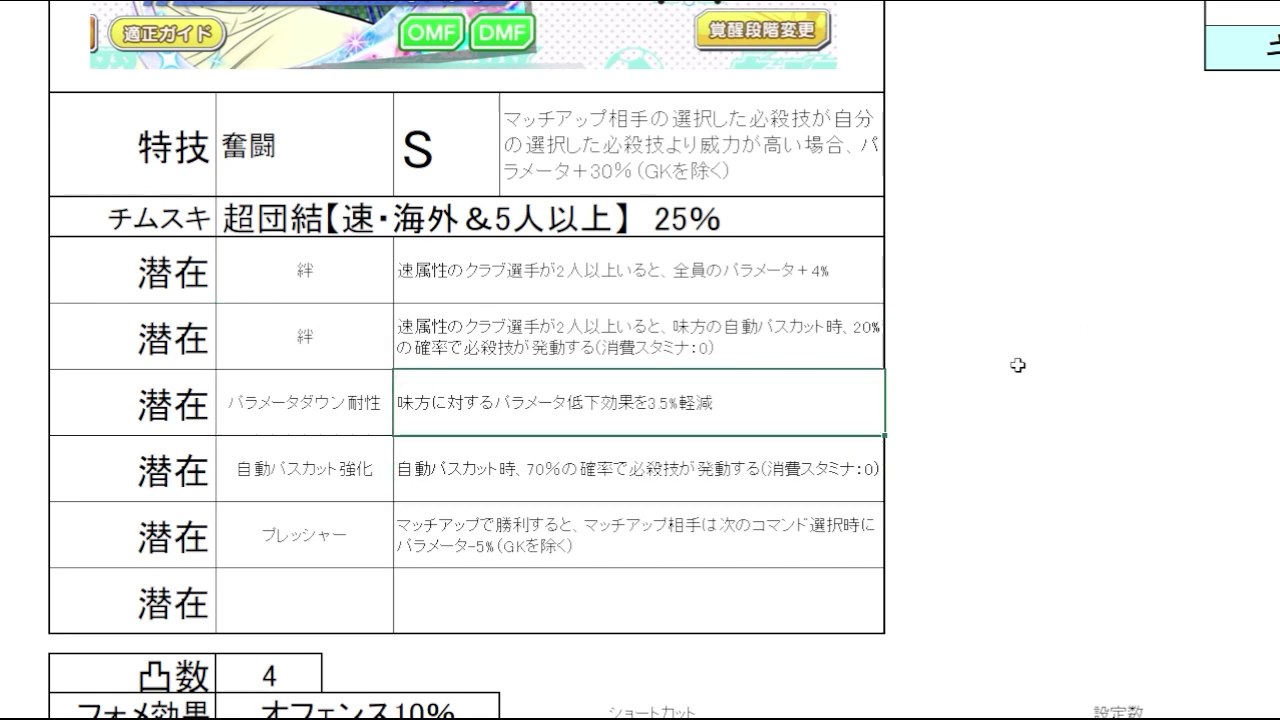
Compare the パラメータダウン耐性 effect with the parameter boost of the first 絆 ability.
click(1007, 396)
click(1008, 475)
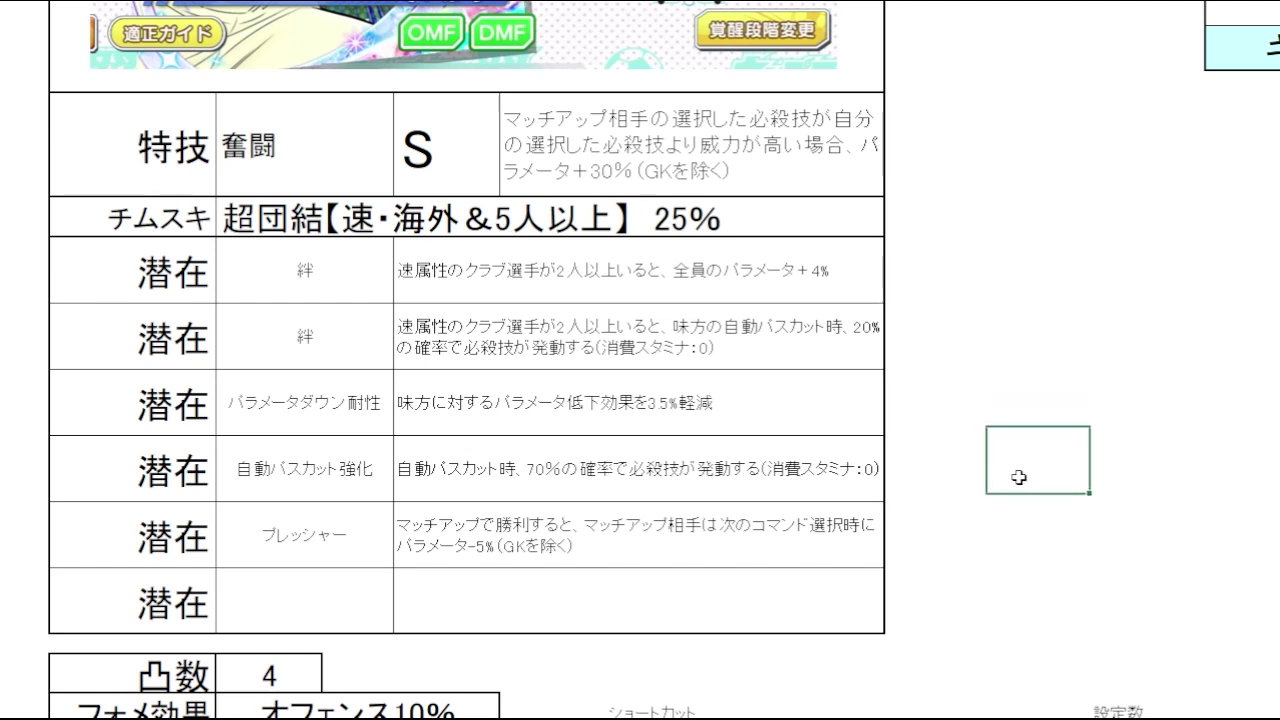
click(1002, 402)
click(845, 285)
click(818, 415)
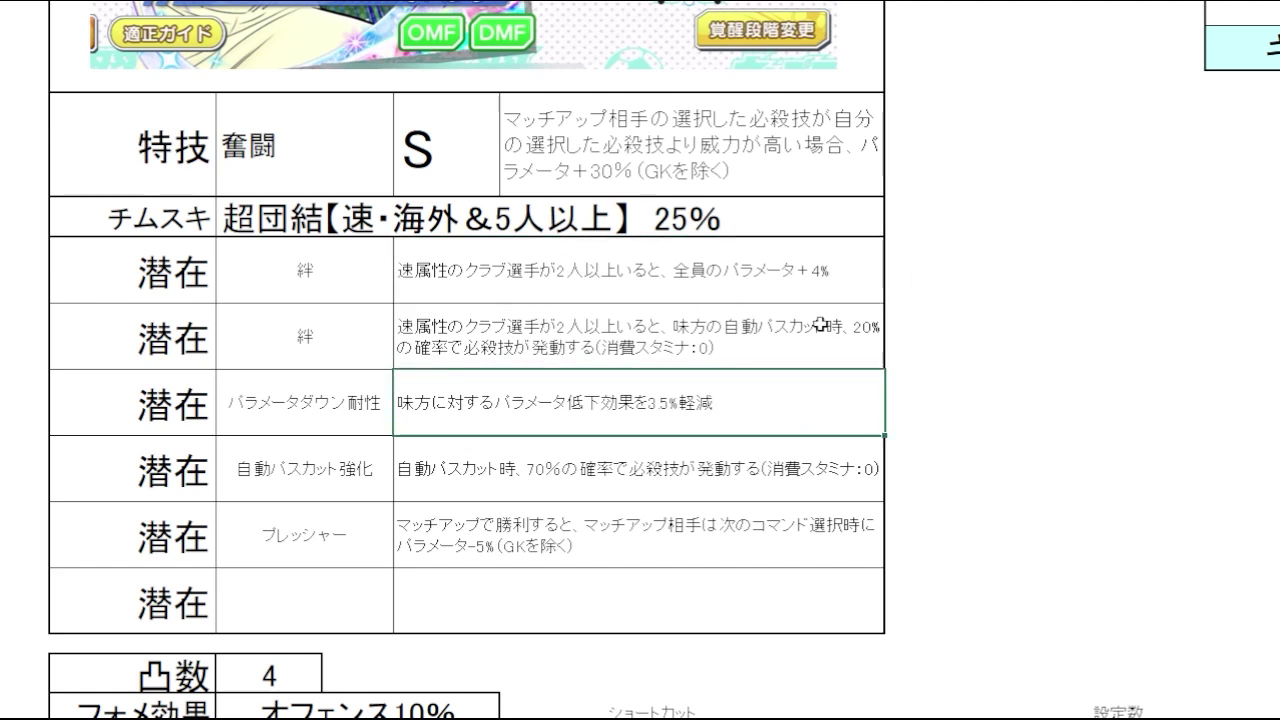
click(828, 272)
click(825, 411)
click(997, 381)
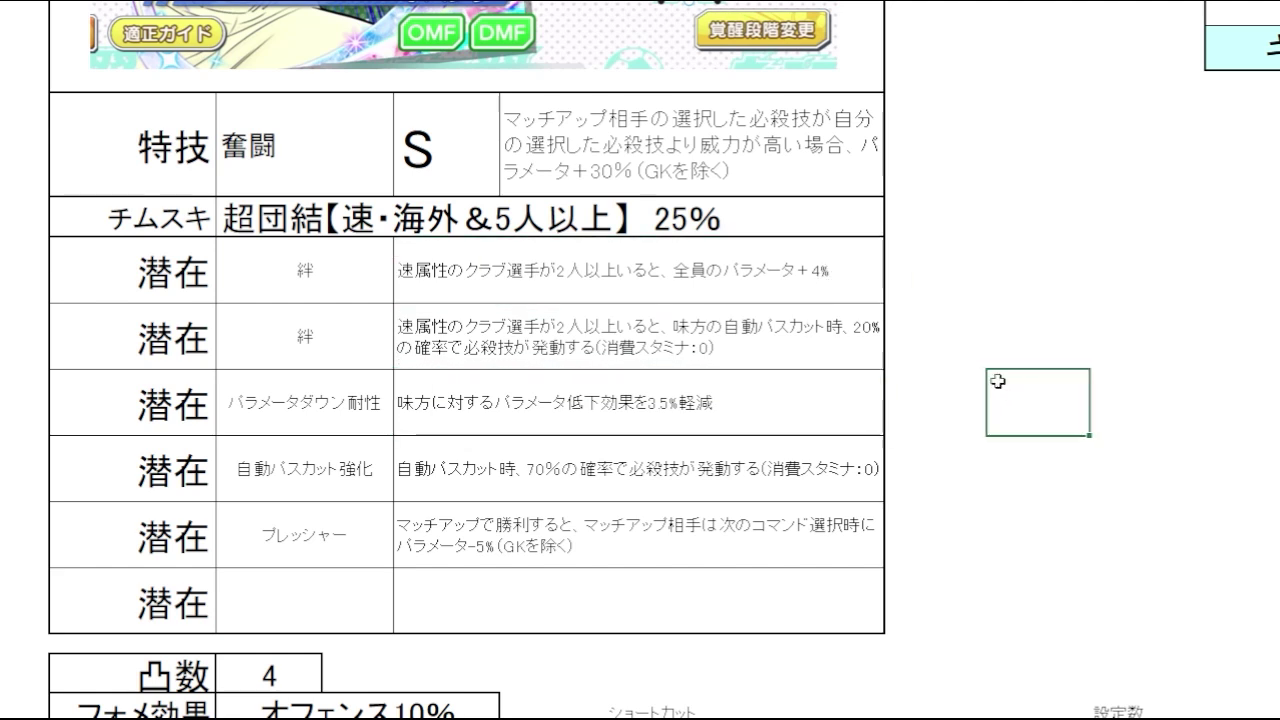
click(825, 405)
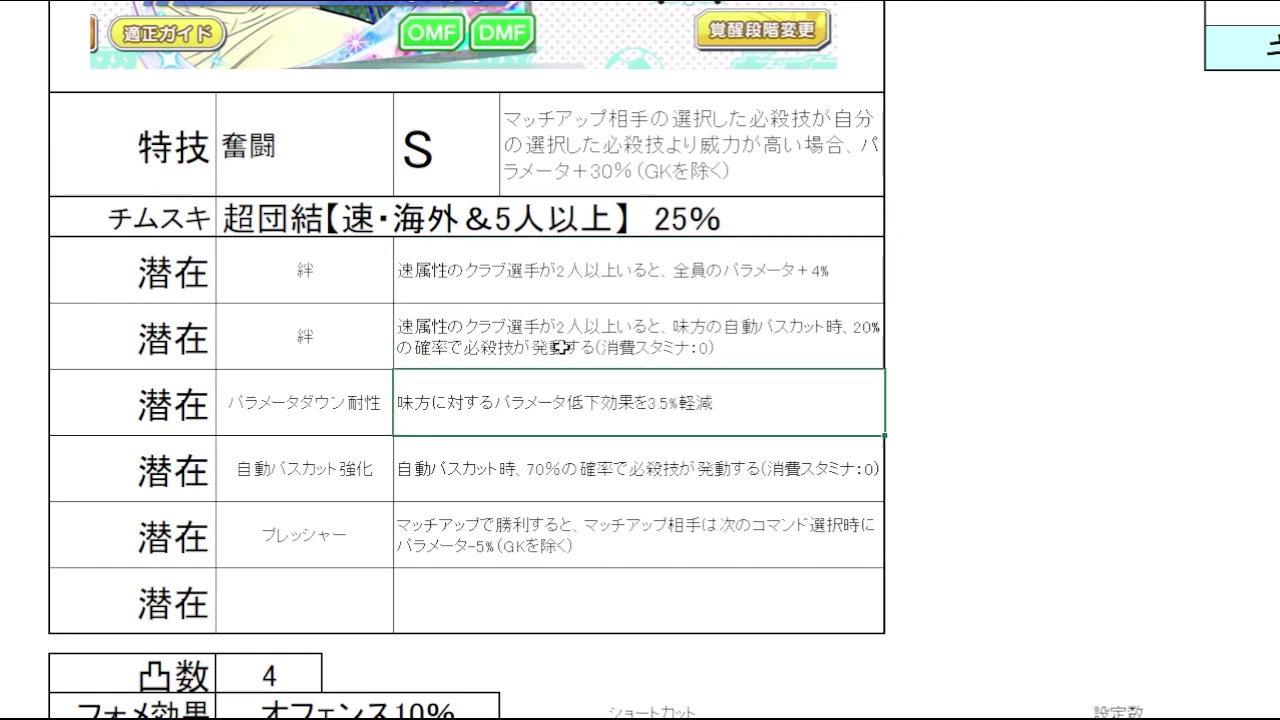
Highlight the second 絆 ability alone, and the two 絆 rows together with パラメータダウン耐性, to review their effects.
drag(553, 344, 335, 335)
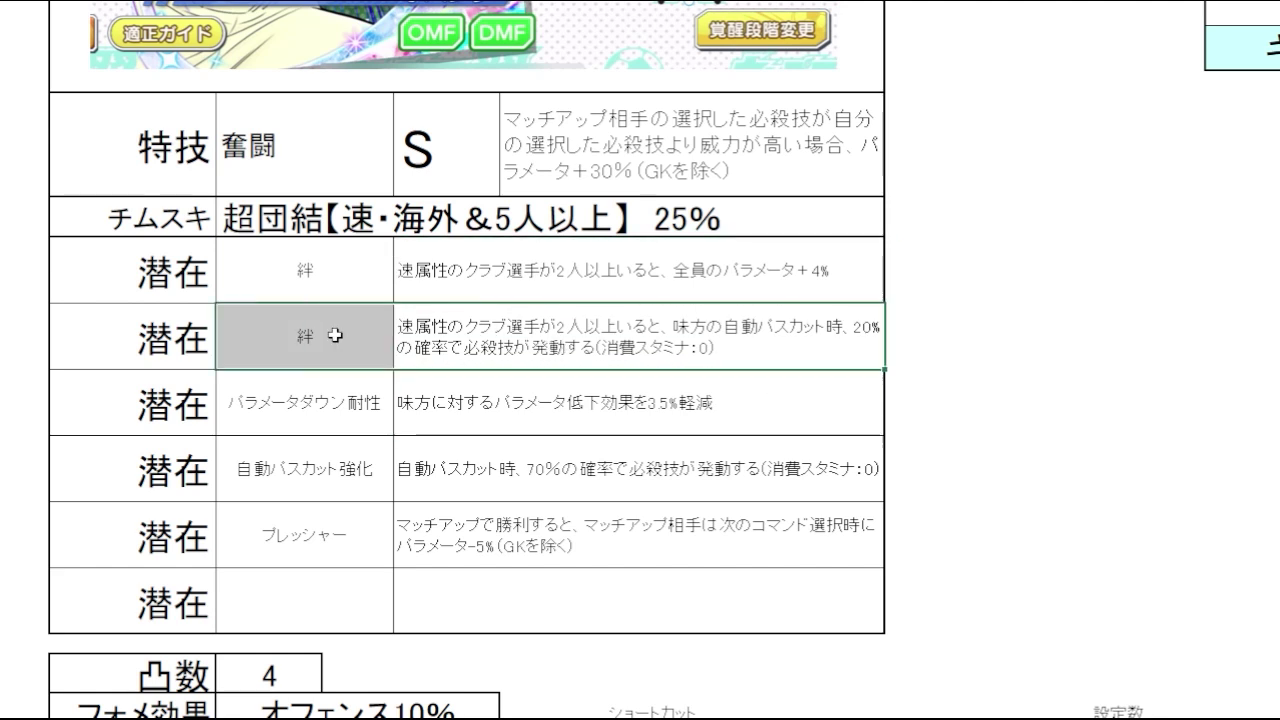
click(968, 321)
click(1035, 400)
drag(815, 290, 330, 398)
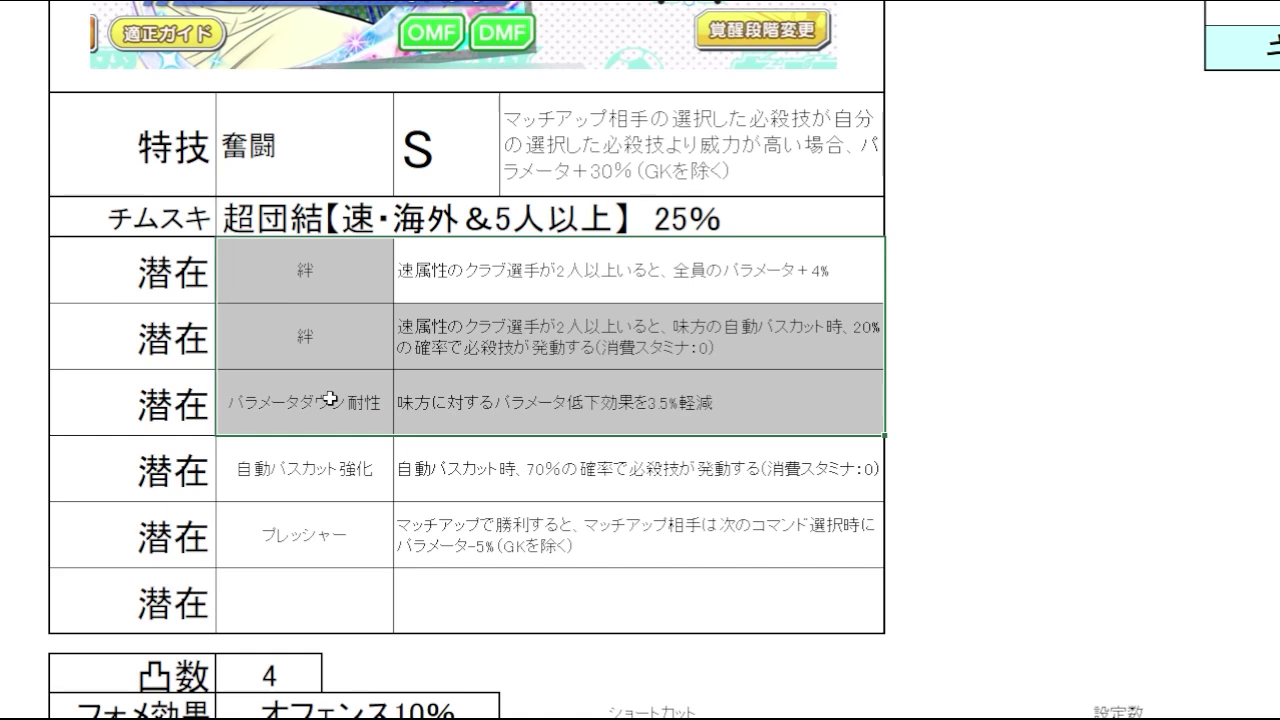
click(1003, 378)
click(1005, 463)
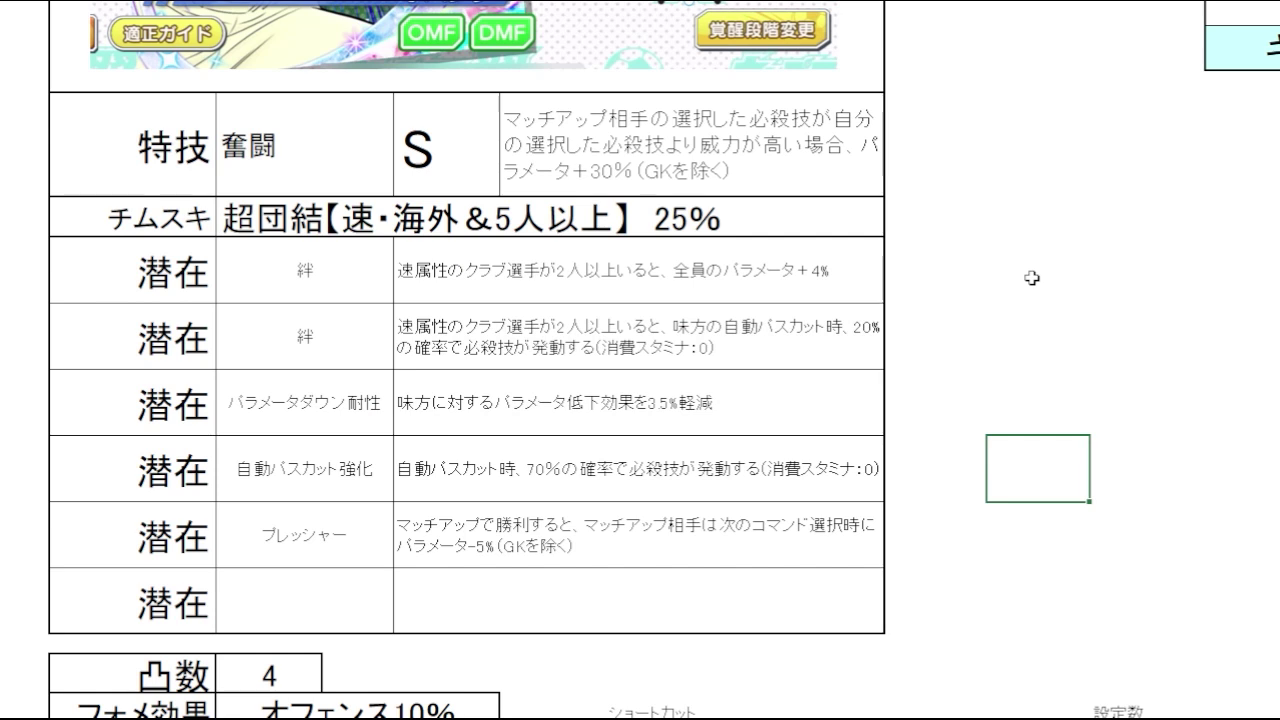
Highlight the 自動パスカット強化 ability and review it along with the プレッシャー ability.
drag(634, 483, 340, 483)
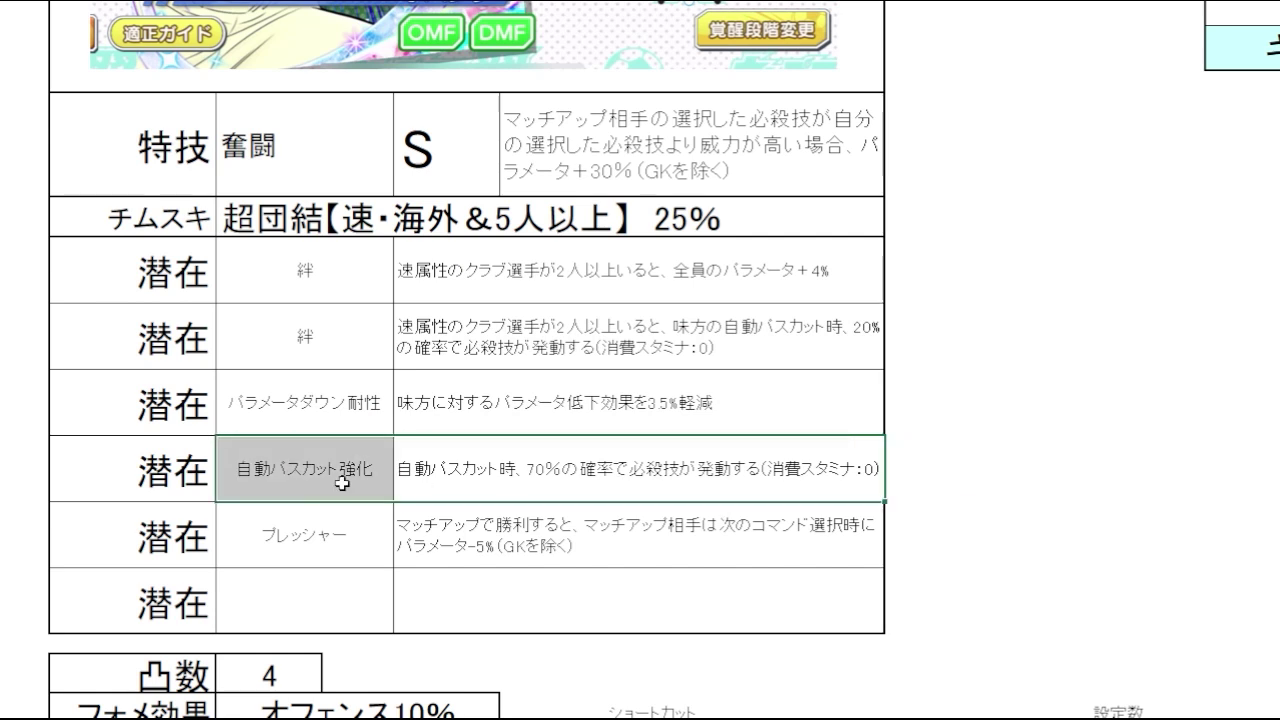
click(555, 477)
click(1020, 458)
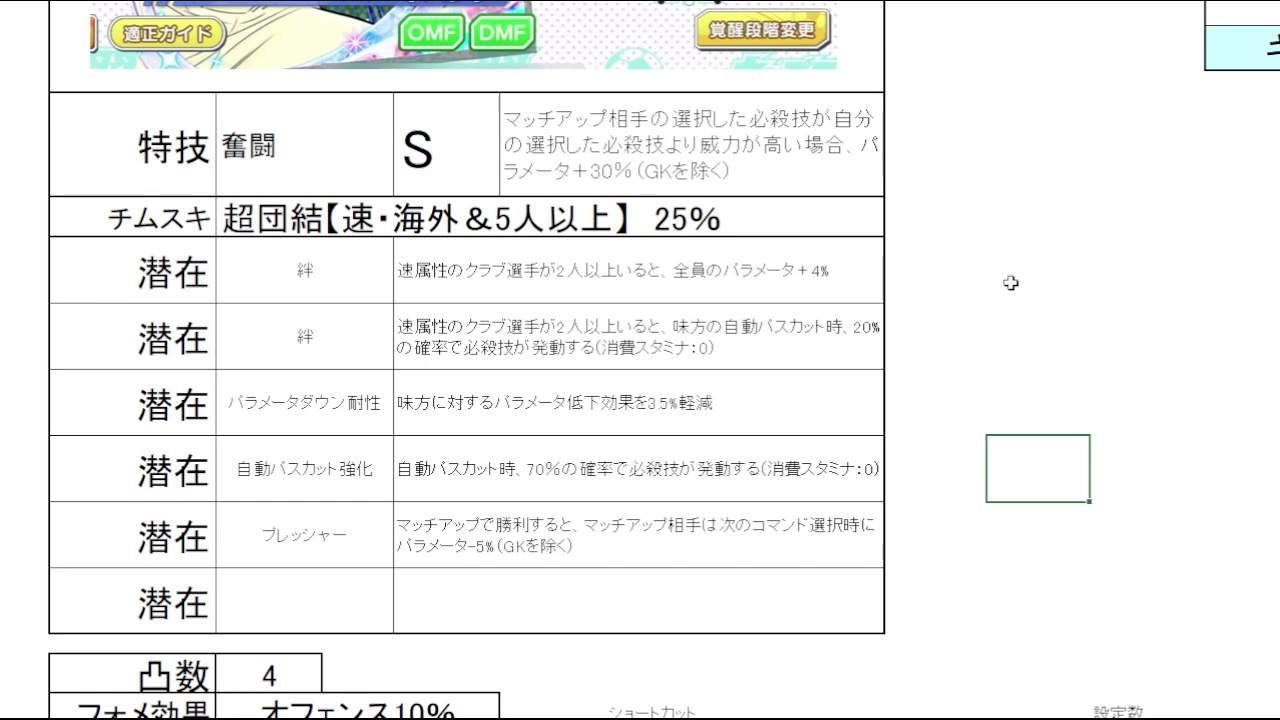
click(987, 525)
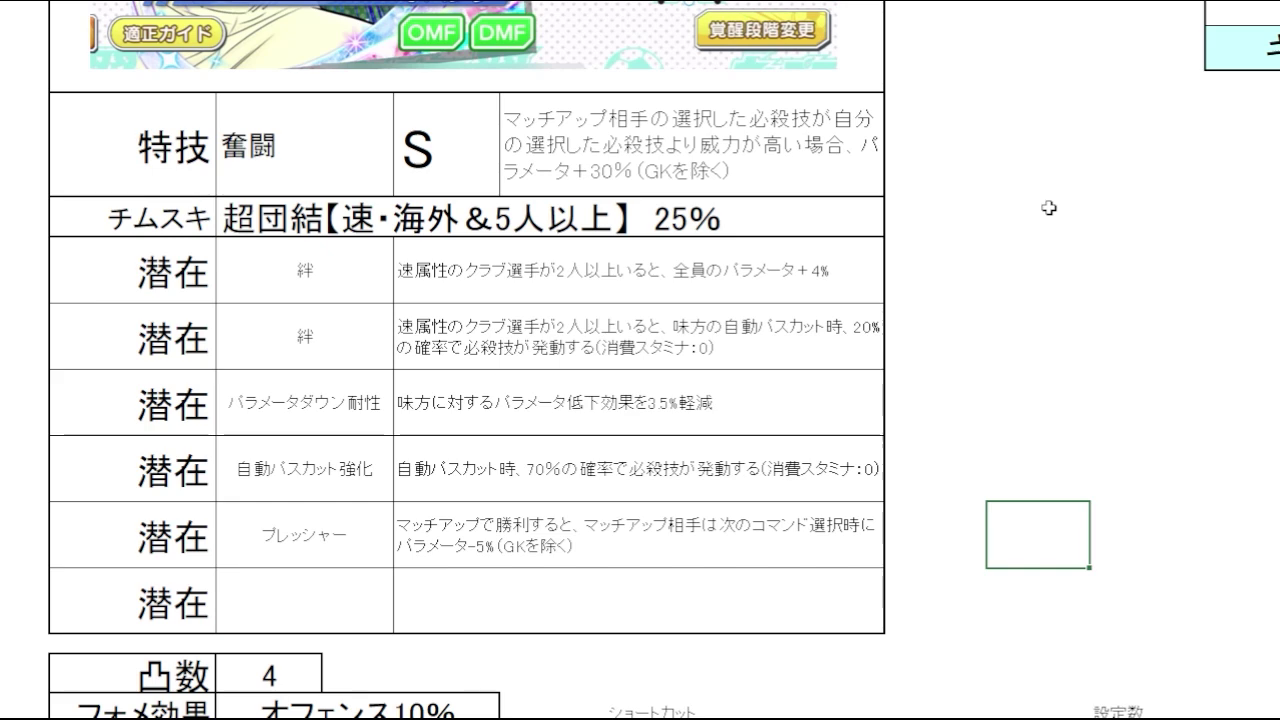
Go past the base stats to the card's 試合中能力値 table and look over its columns.
scroll(1243, 206, down, 3)
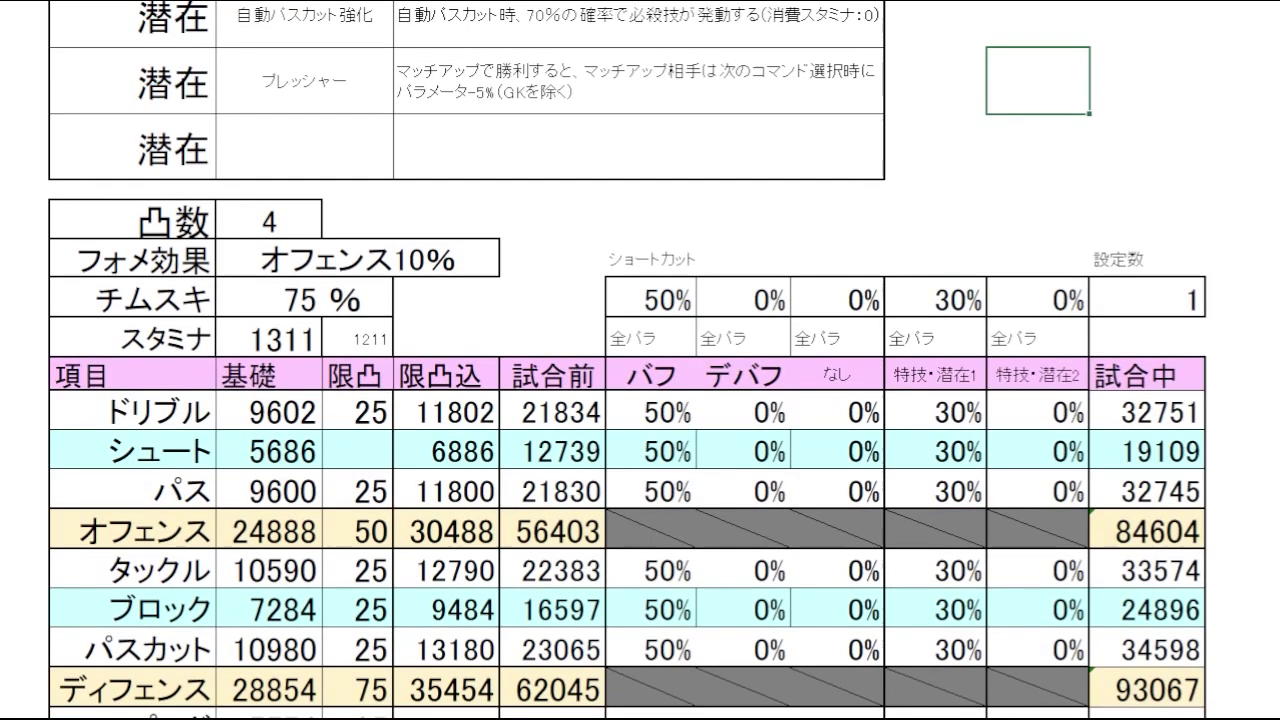
click(1233, 225)
key(Right)
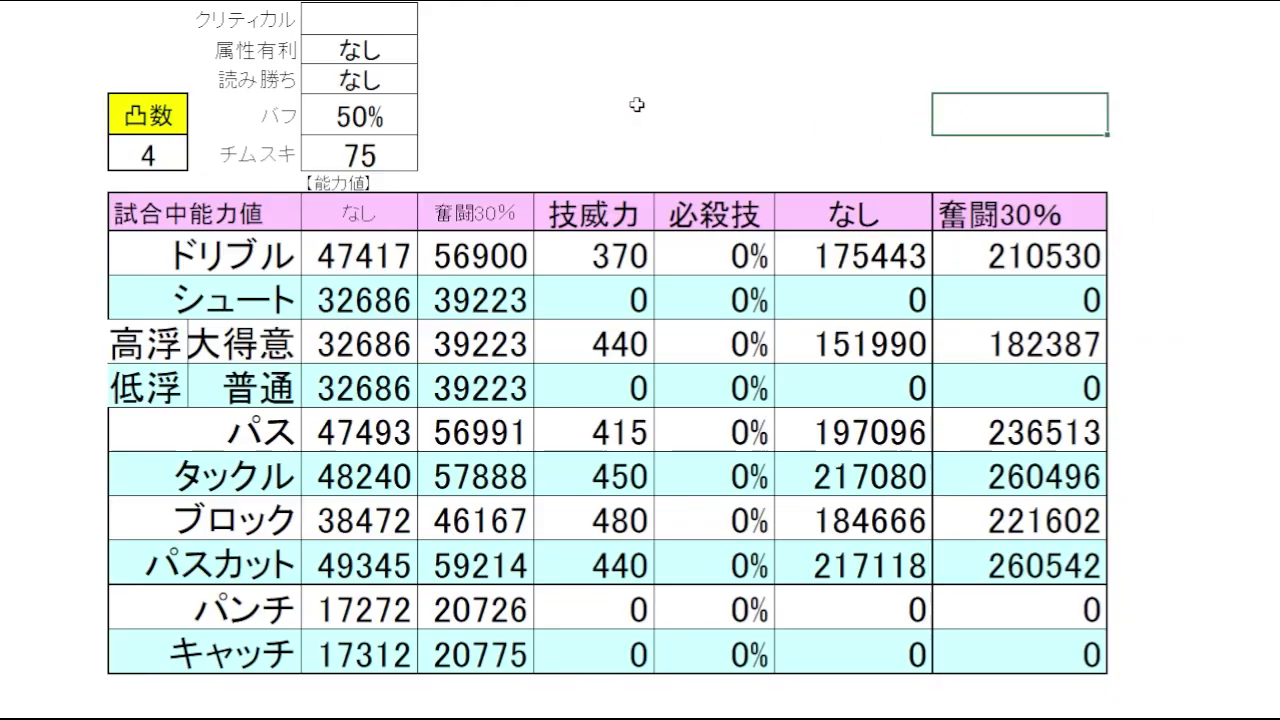
click(637, 104)
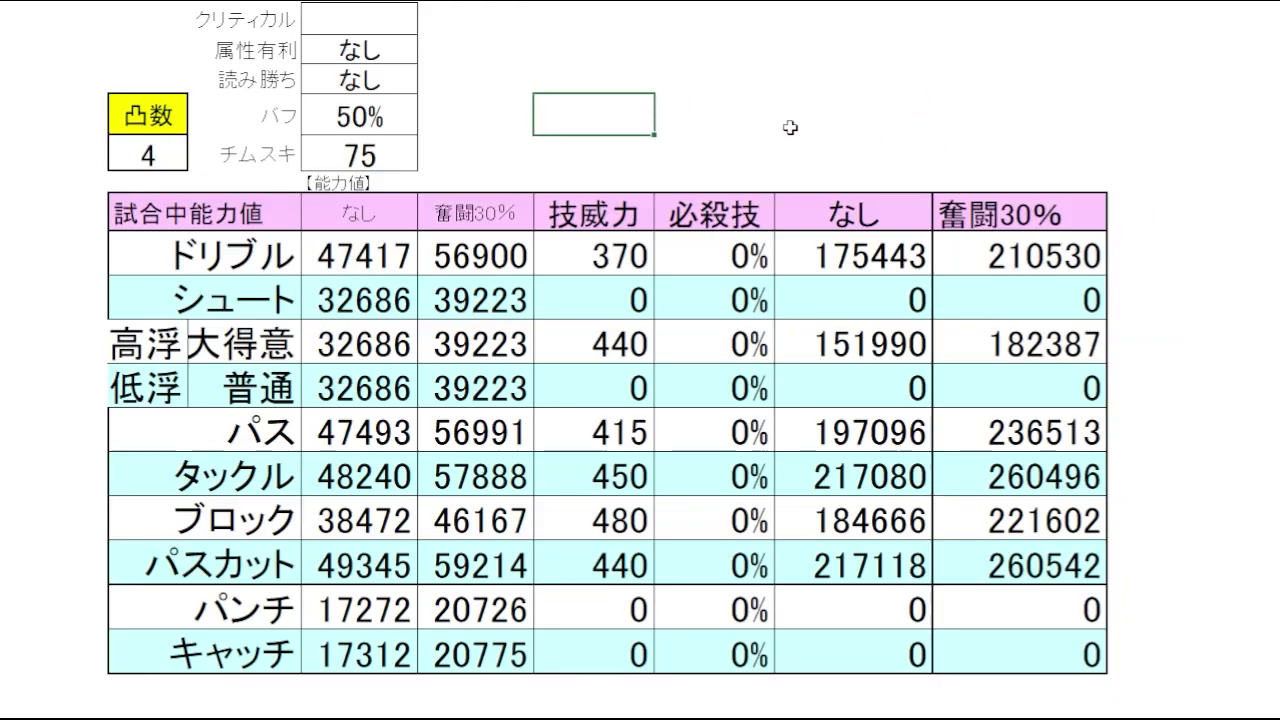
click(800, 118)
click(1240, 268)
click(1273, 325)
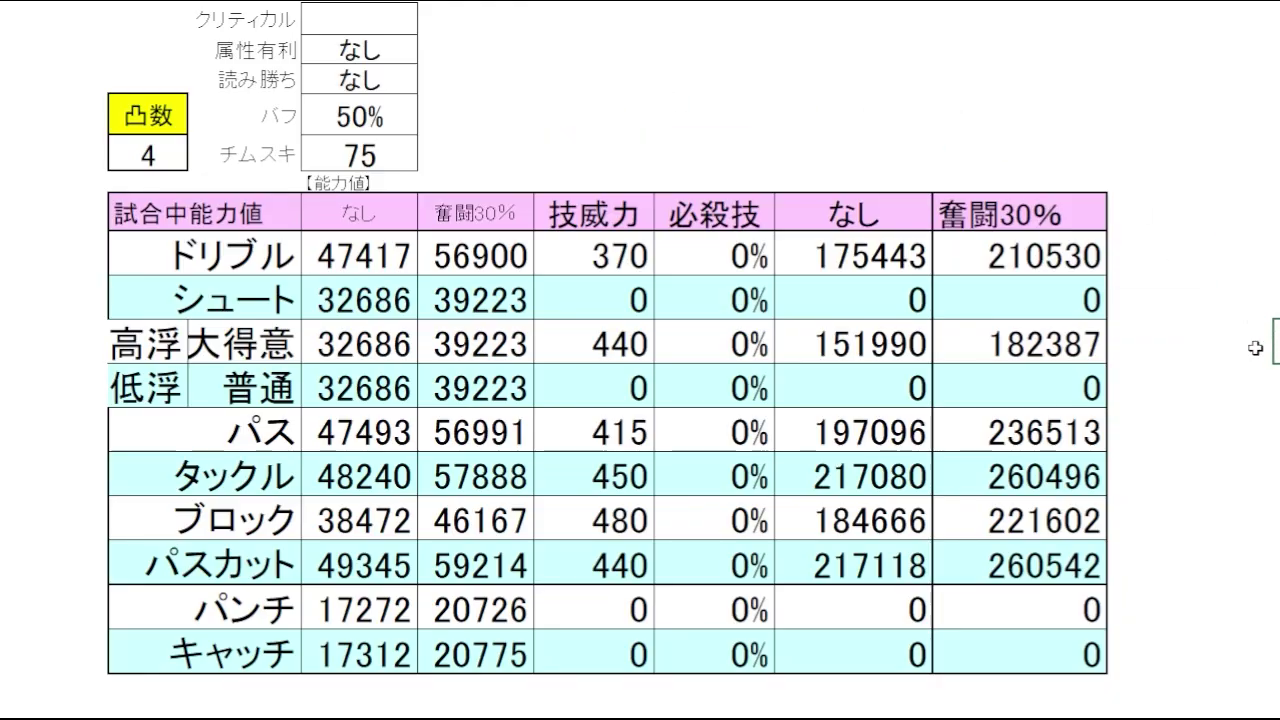
click(1276, 475)
Check the バフ and チムスキ conditions set above the 試合中能力値 table.
click(832, 132)
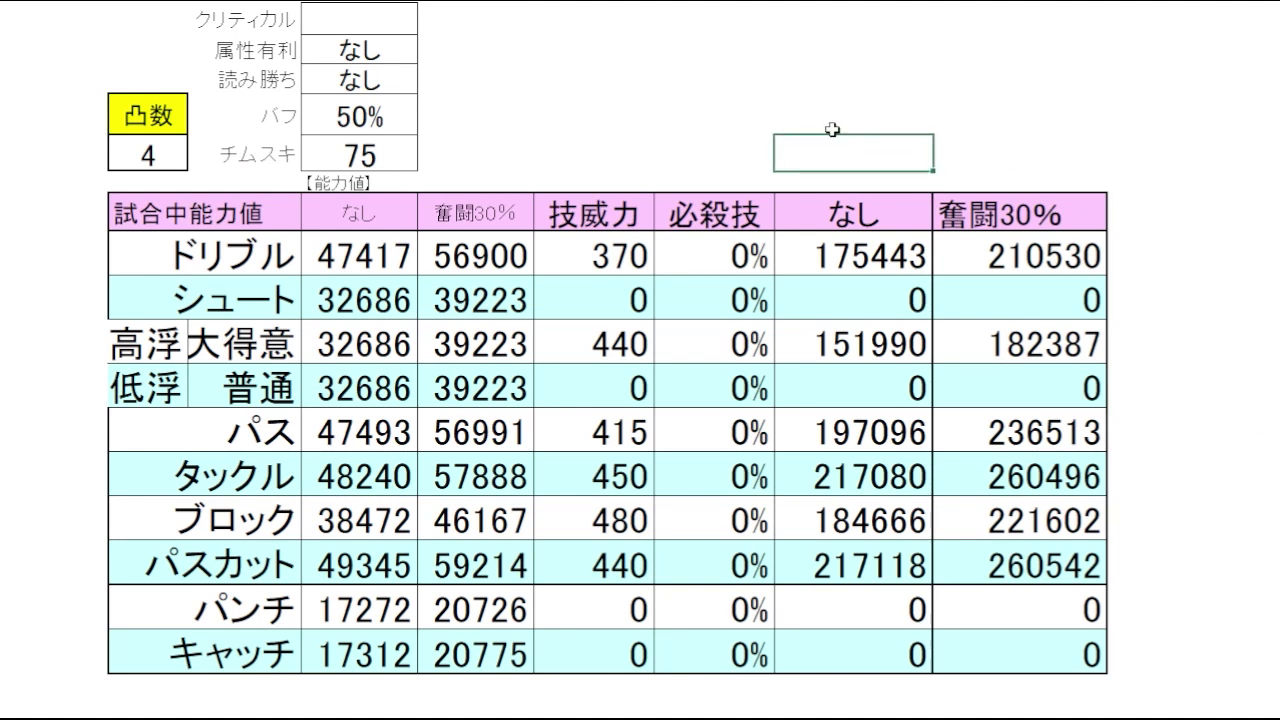
click(620, 156)
click(505, 162)
click(540, 158)
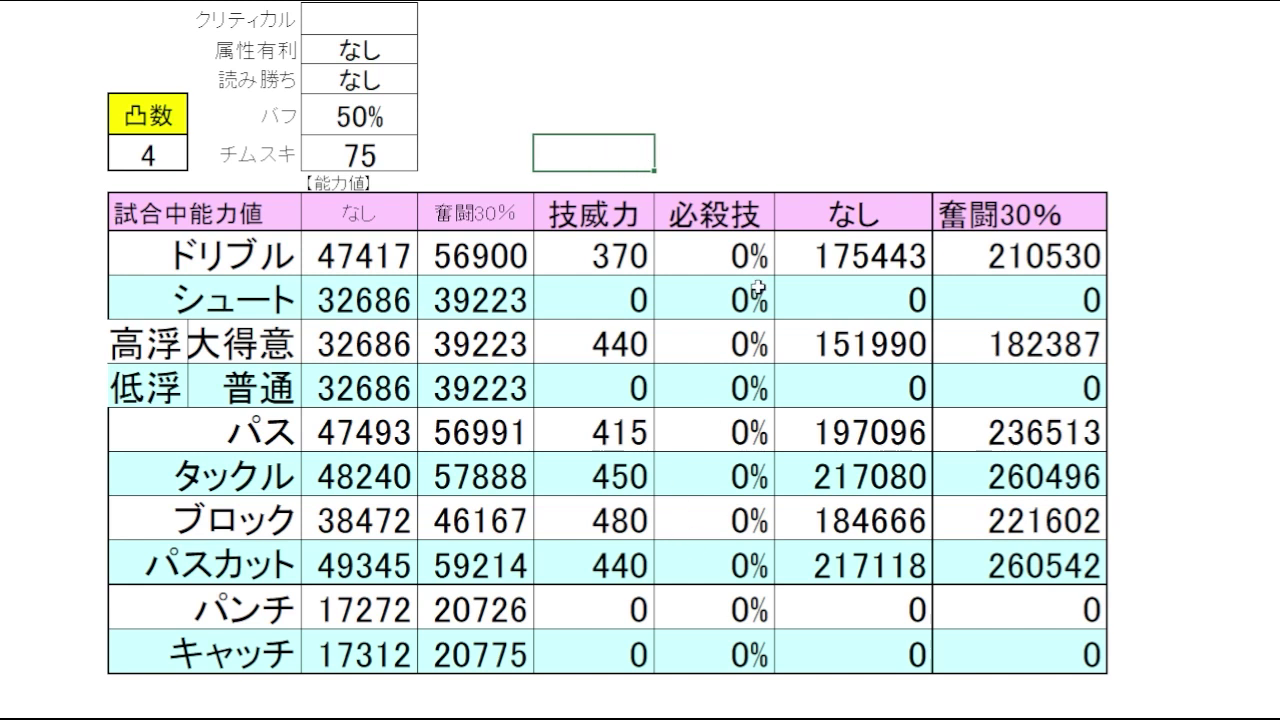
click(834, 148)
click(605, 140)
click(694, 148)
click(1227, 395)
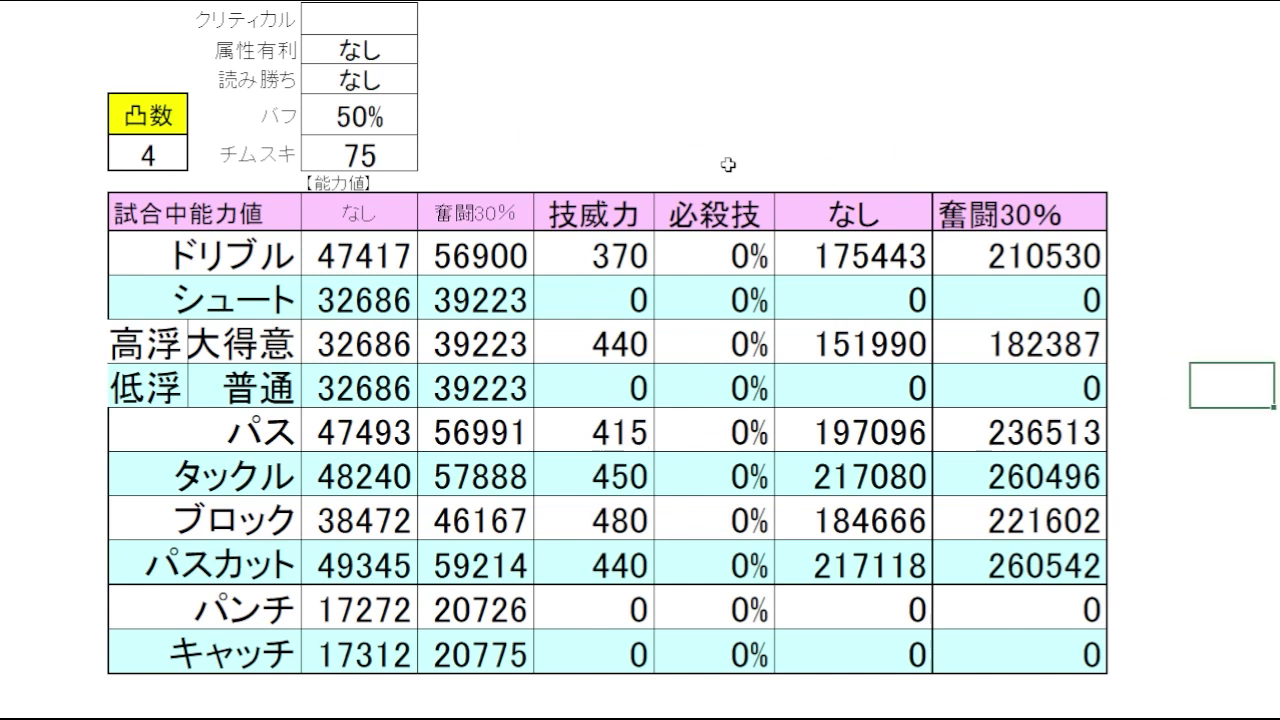
click(626, 148)
Check the タックル and パスカット ability values in the なし and 奮闘30% columns.
click(373, 479)
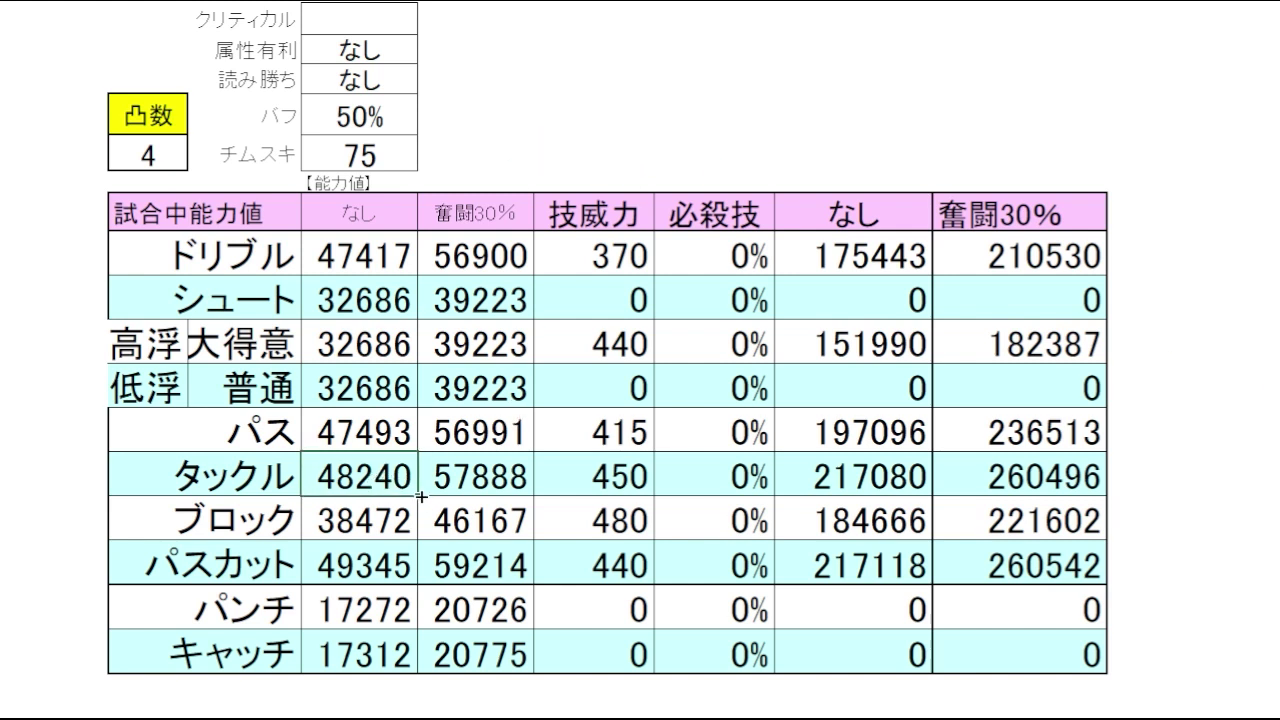
click(414, 570)
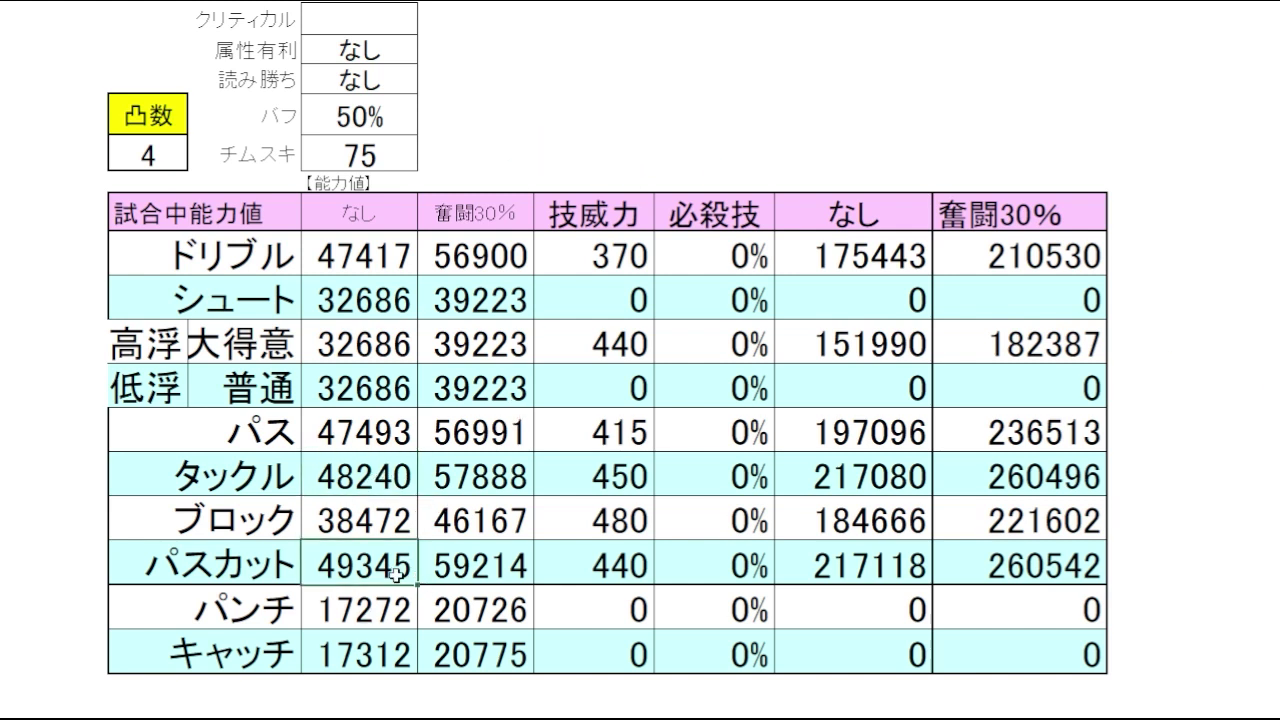
click(524, 486)
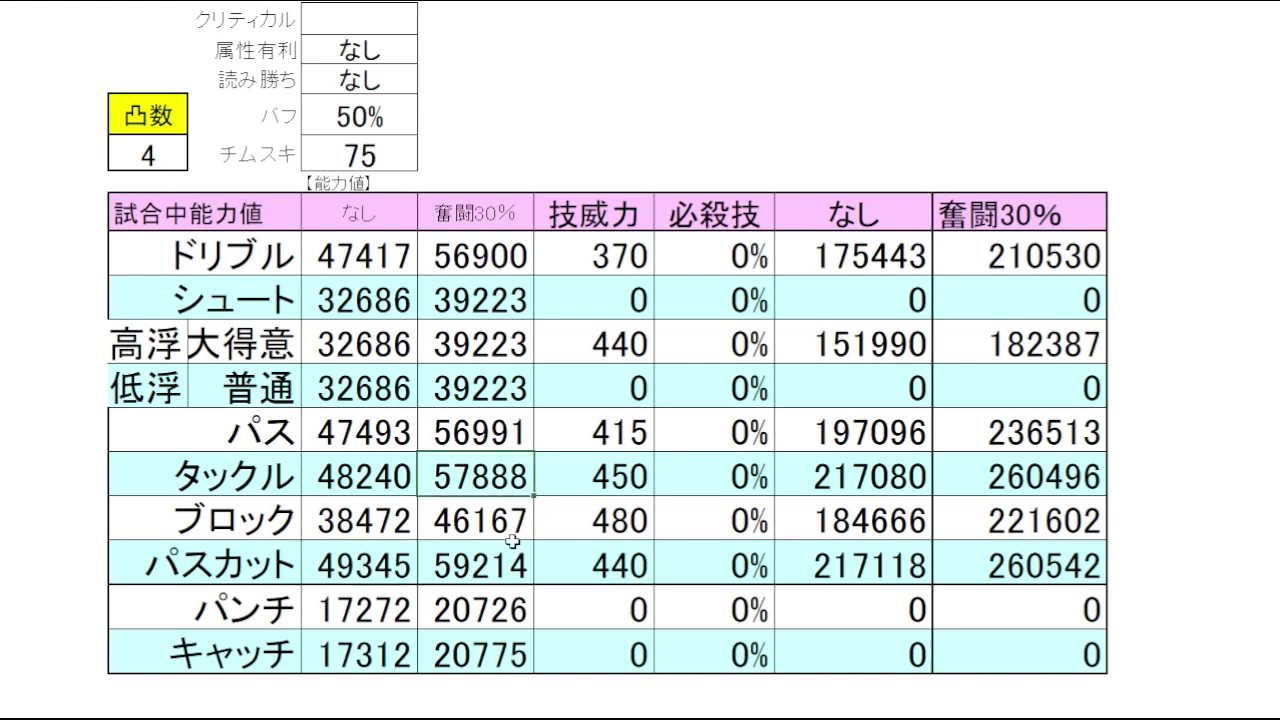
click(516, 580)
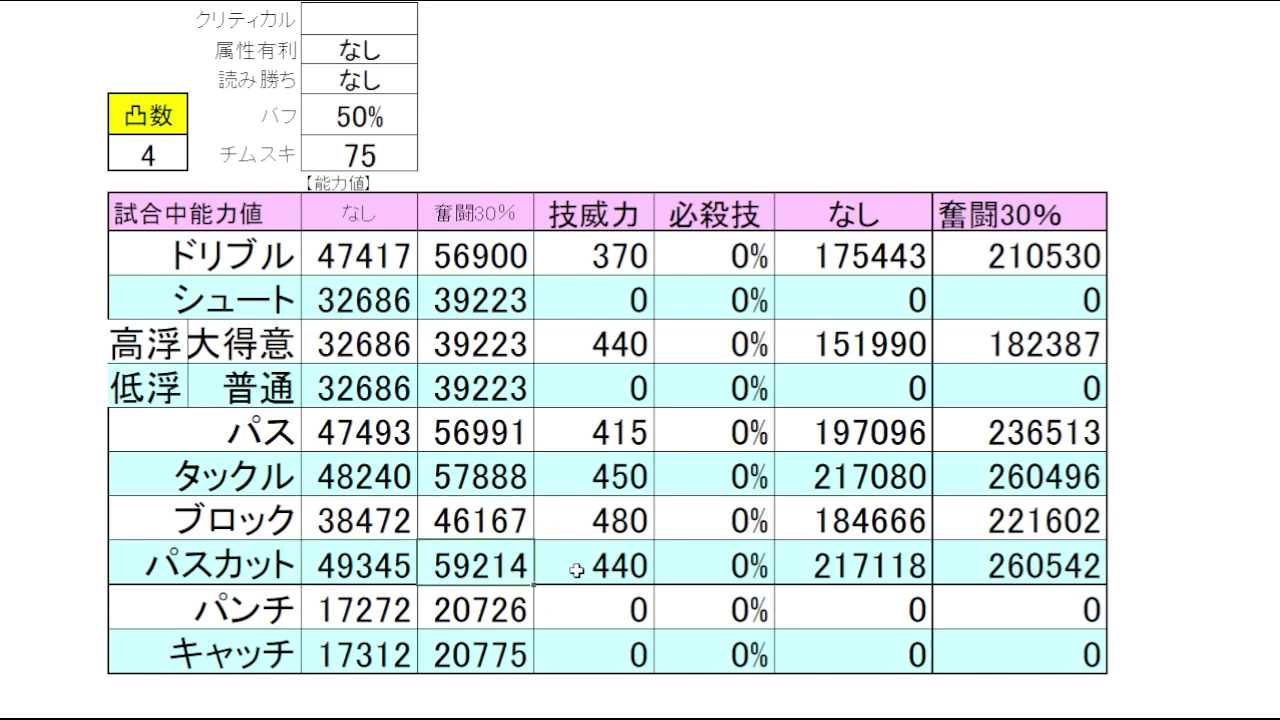
Highlight the 技威力 values of タックル, ブロック and パスカット to review them.
drag(565, 470, 590, 565)
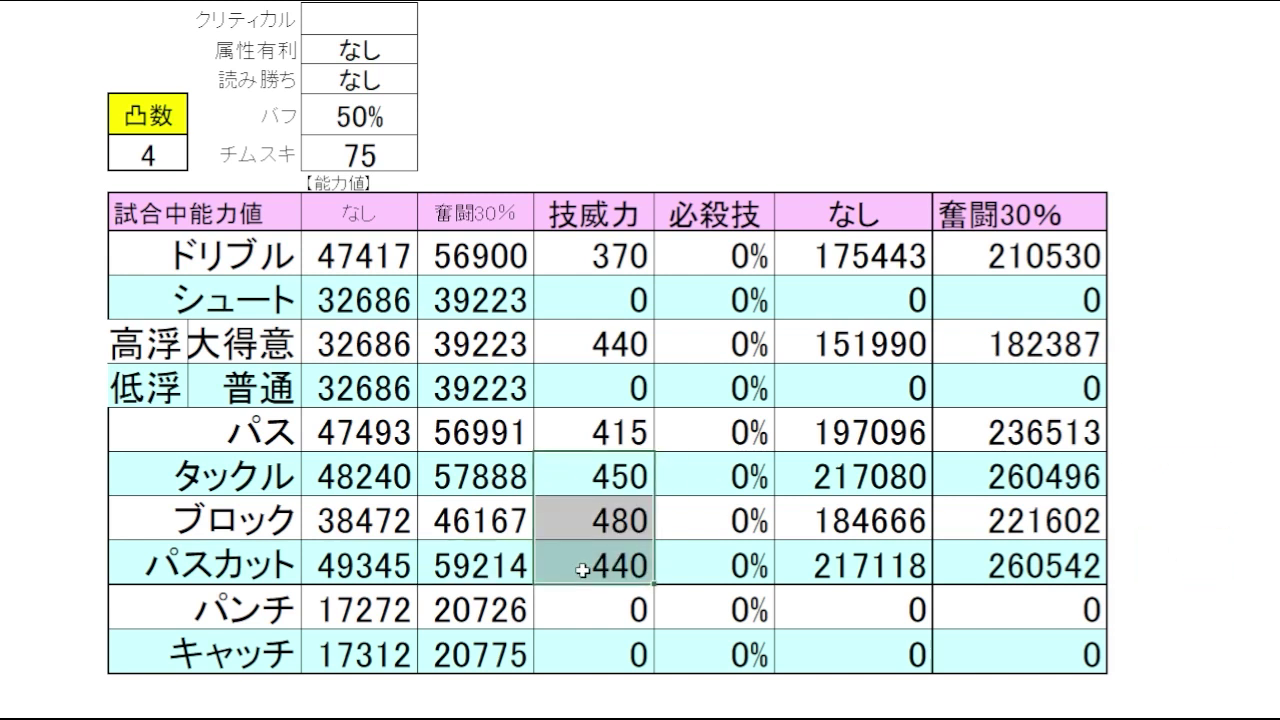
click(1203, 428)
click(1265, 560)
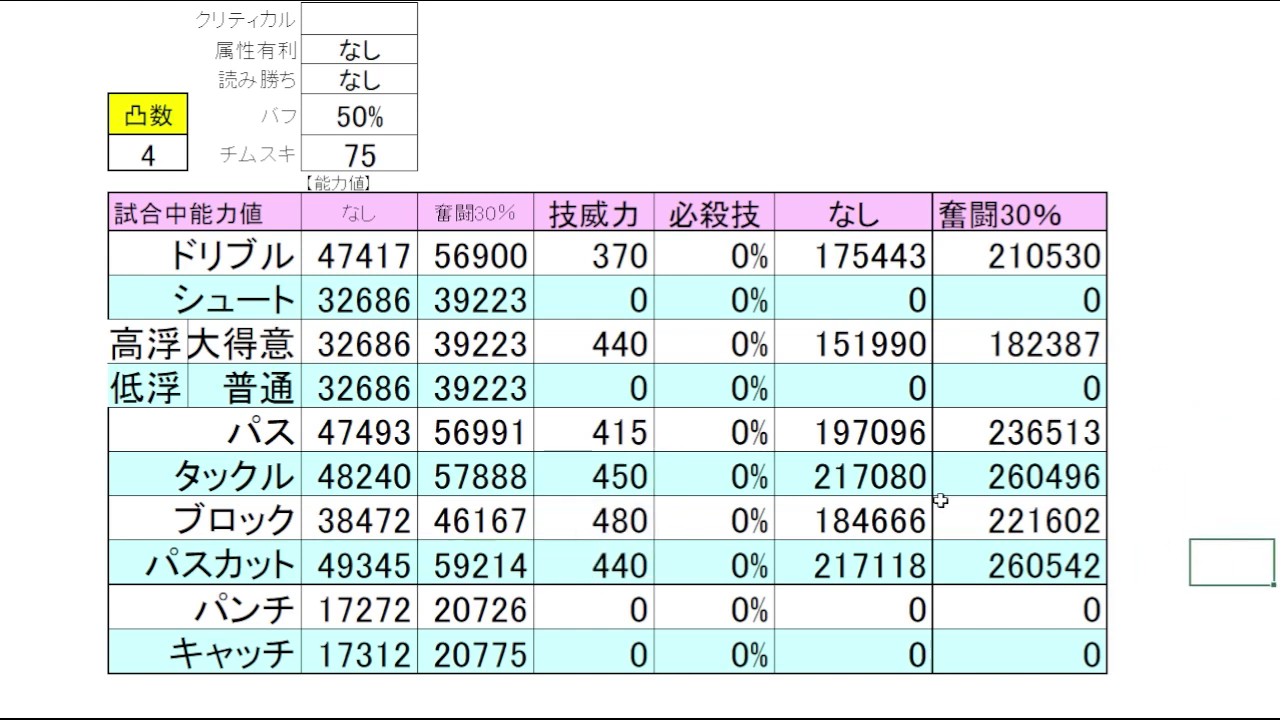
Check the タックル and パスカット totals in the なし column to the right of 必殺技.
click(893, 480)
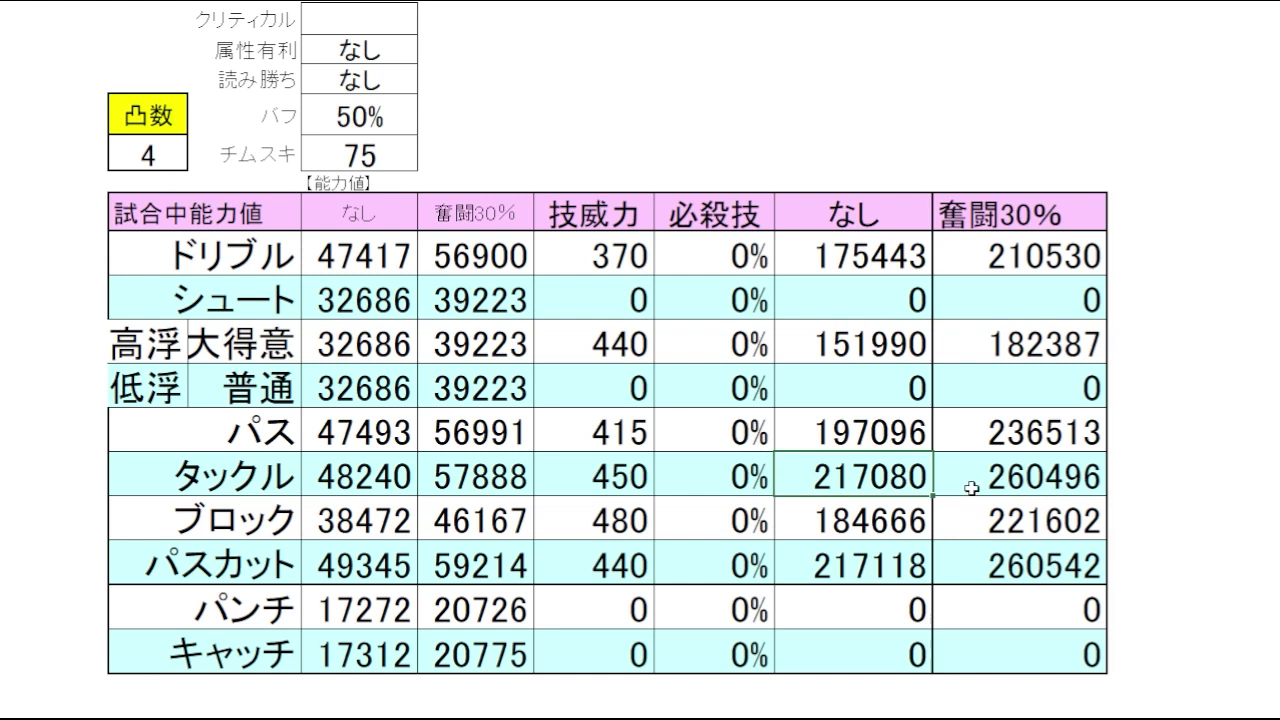
click(891, 566)
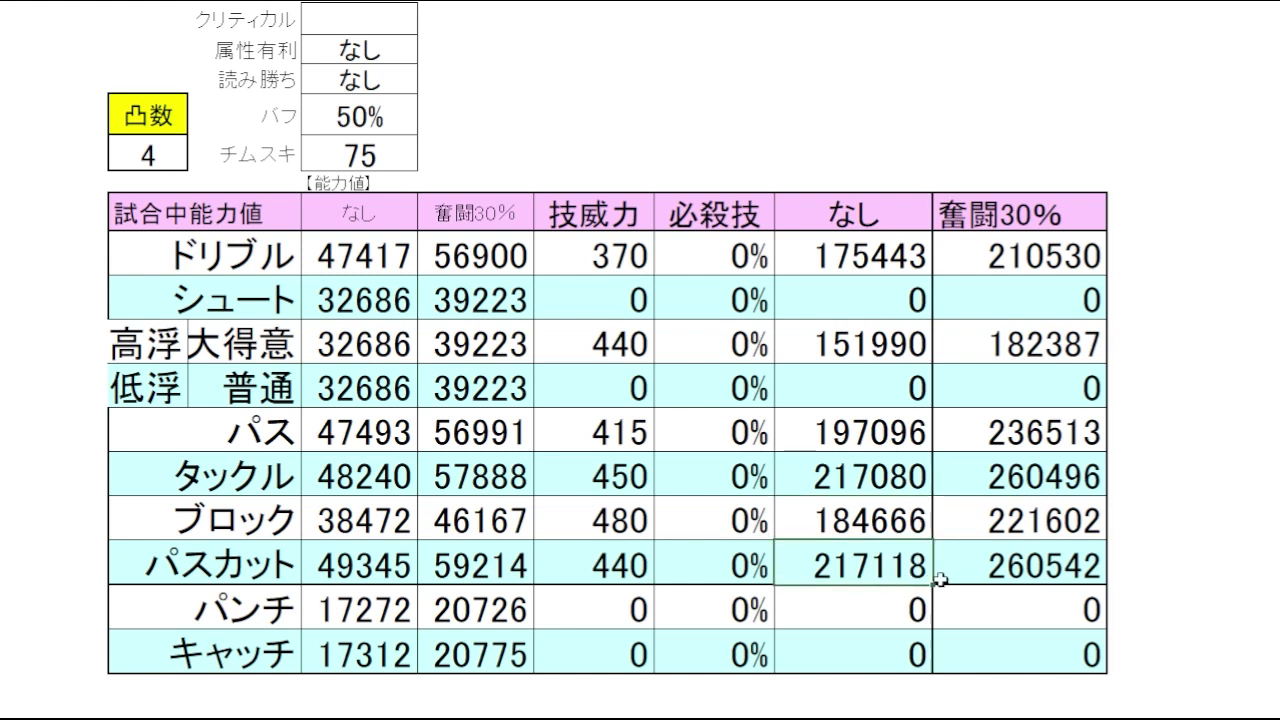
click(1227, 487)
Set the 読み勝ち condition above the 試合中能力値 table to あり.
click(850, 152)
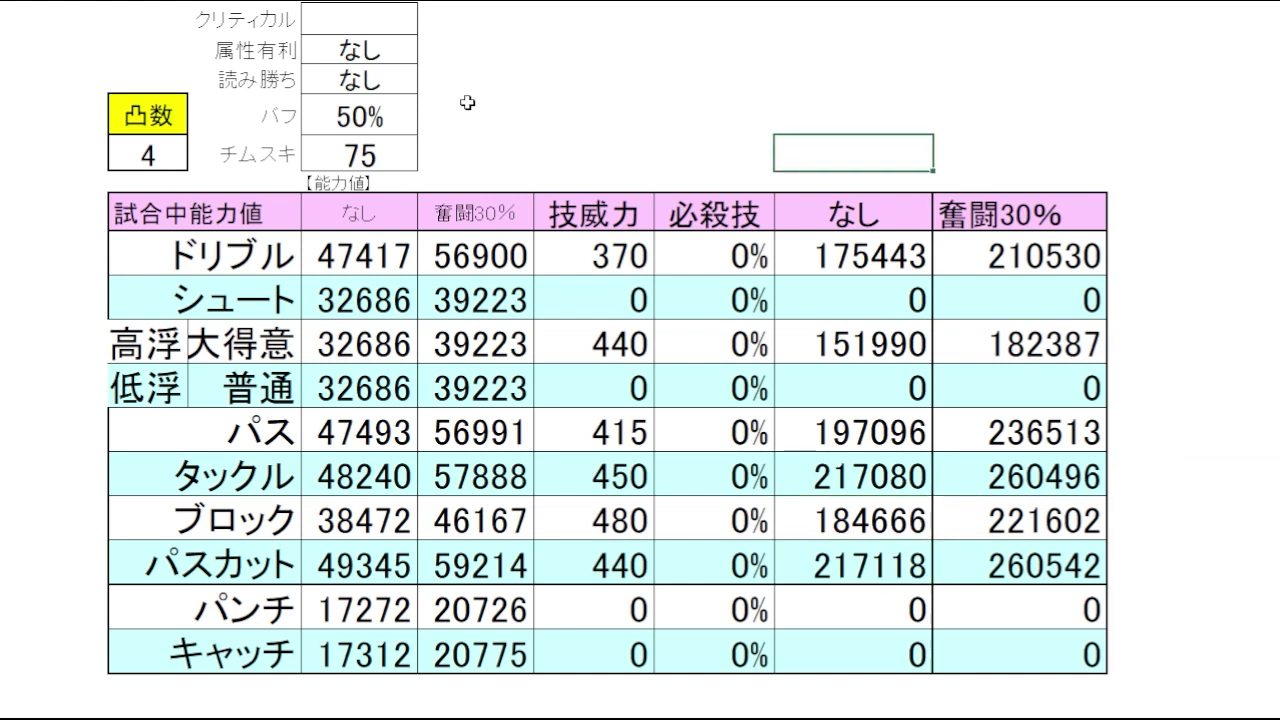
click(400, 80)
click(425, 86)
click(405, 108)
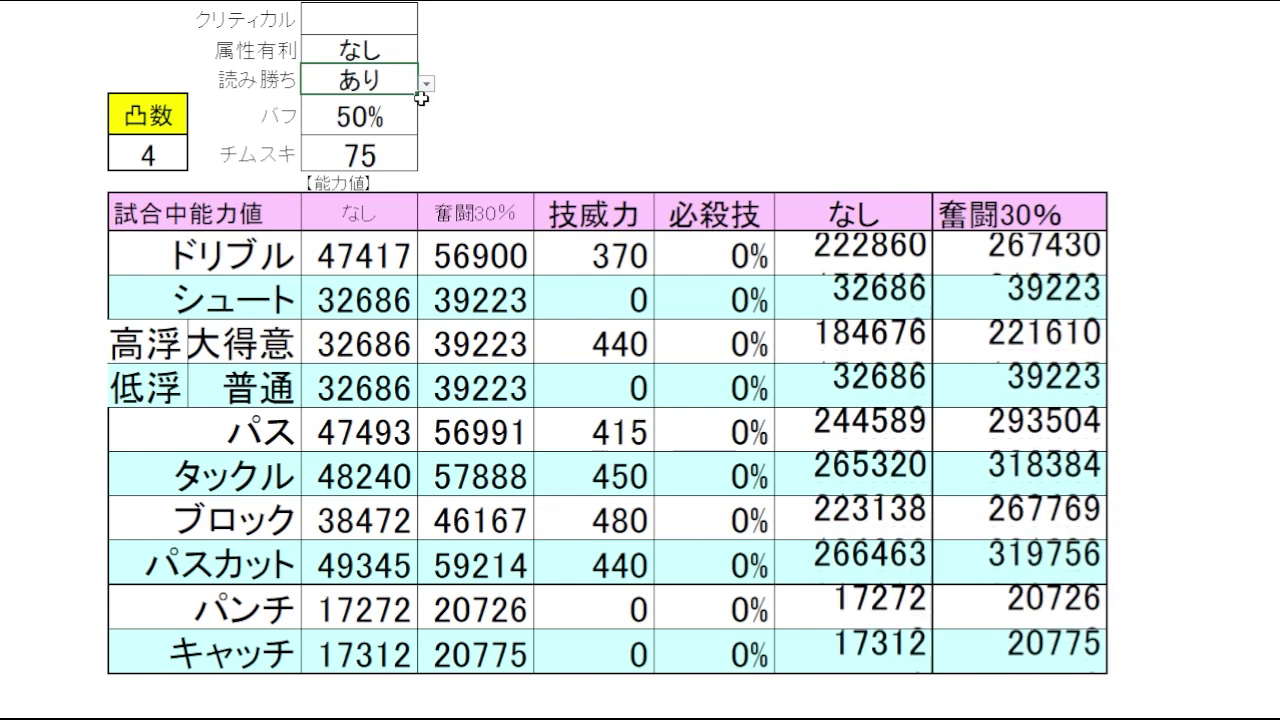
click(716, 118)
Check the タックル and パスカット totals in the なし column with 読み勝ち applied.
click(1178, 426)
click(910, 474)
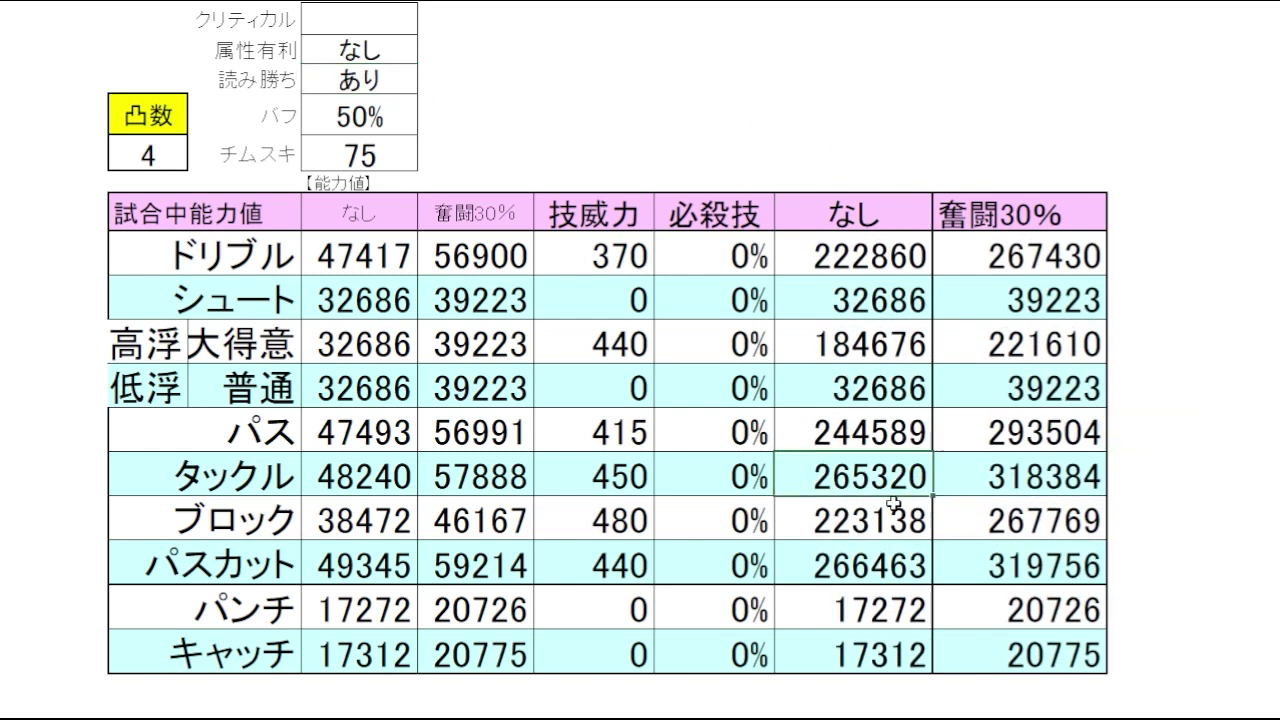
click(886, 566)
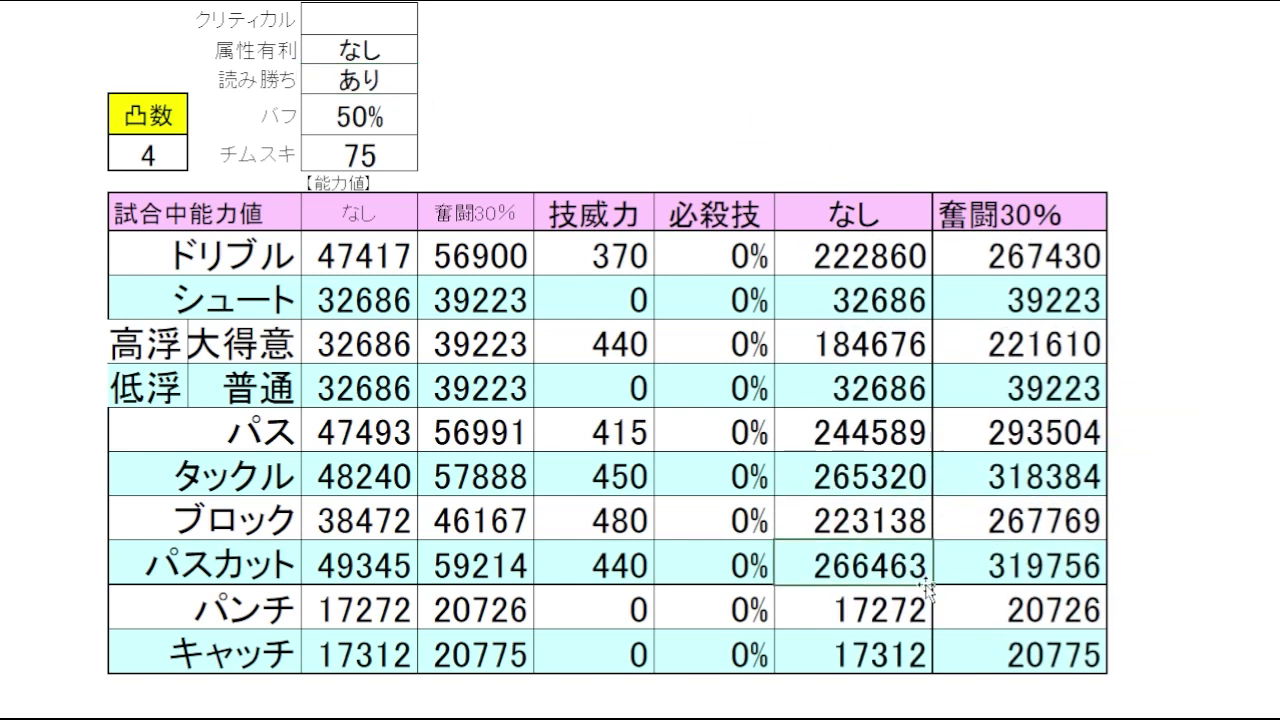
click(1160, 450)
Set the 読み勝ち condition back to なし.
click(697, 145)
click(400, 81)
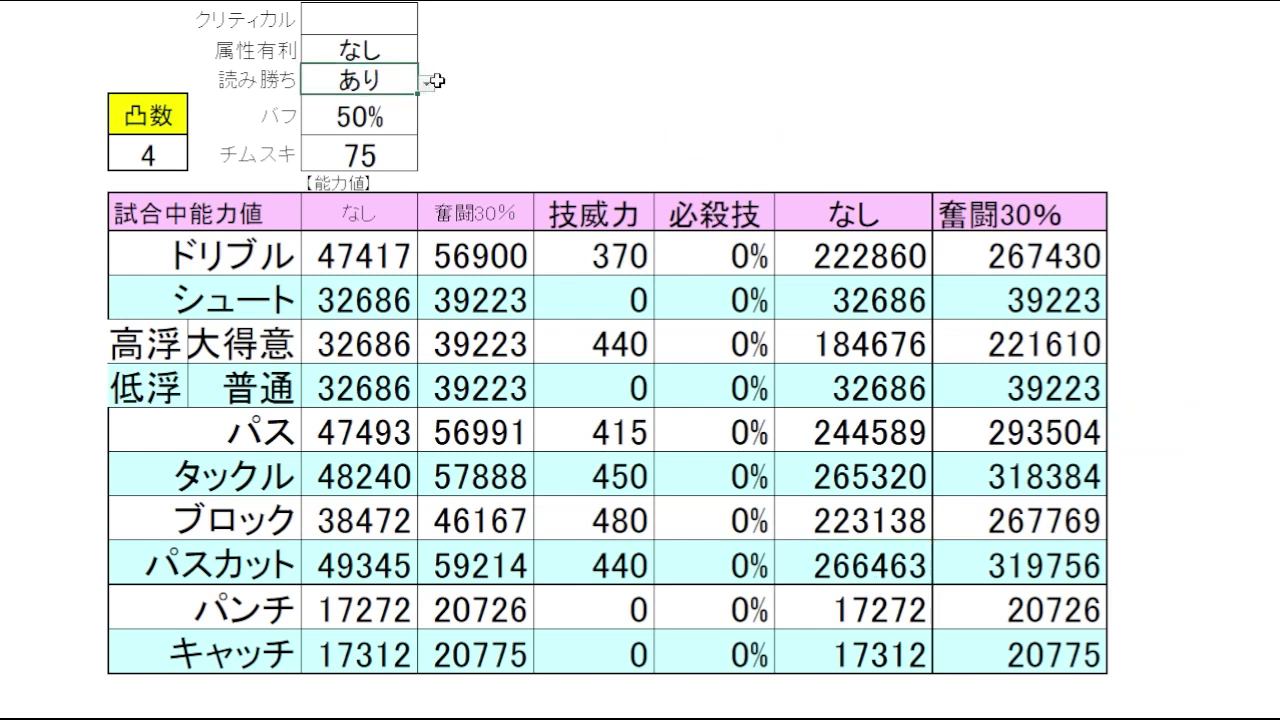
click(404, 120)
click(585, 118)
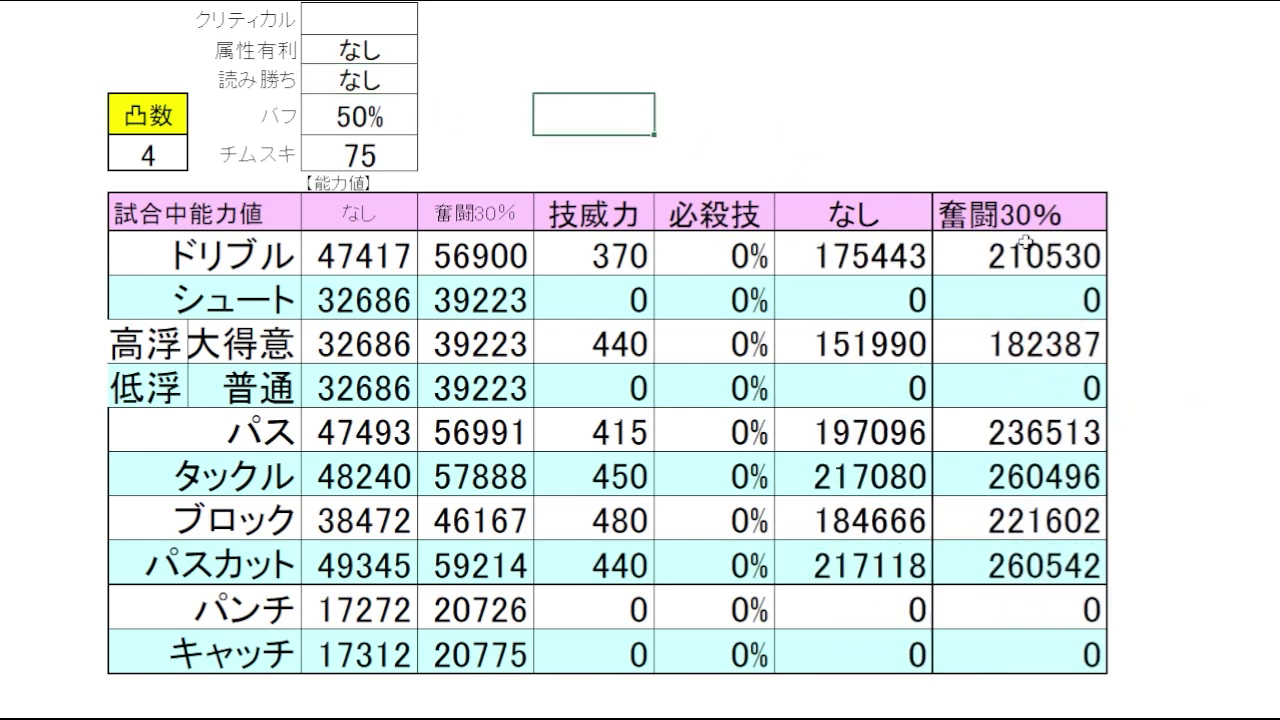
click(1218, 474)
click(1165, 563)
click(1234, 475)
click(1243, 556)
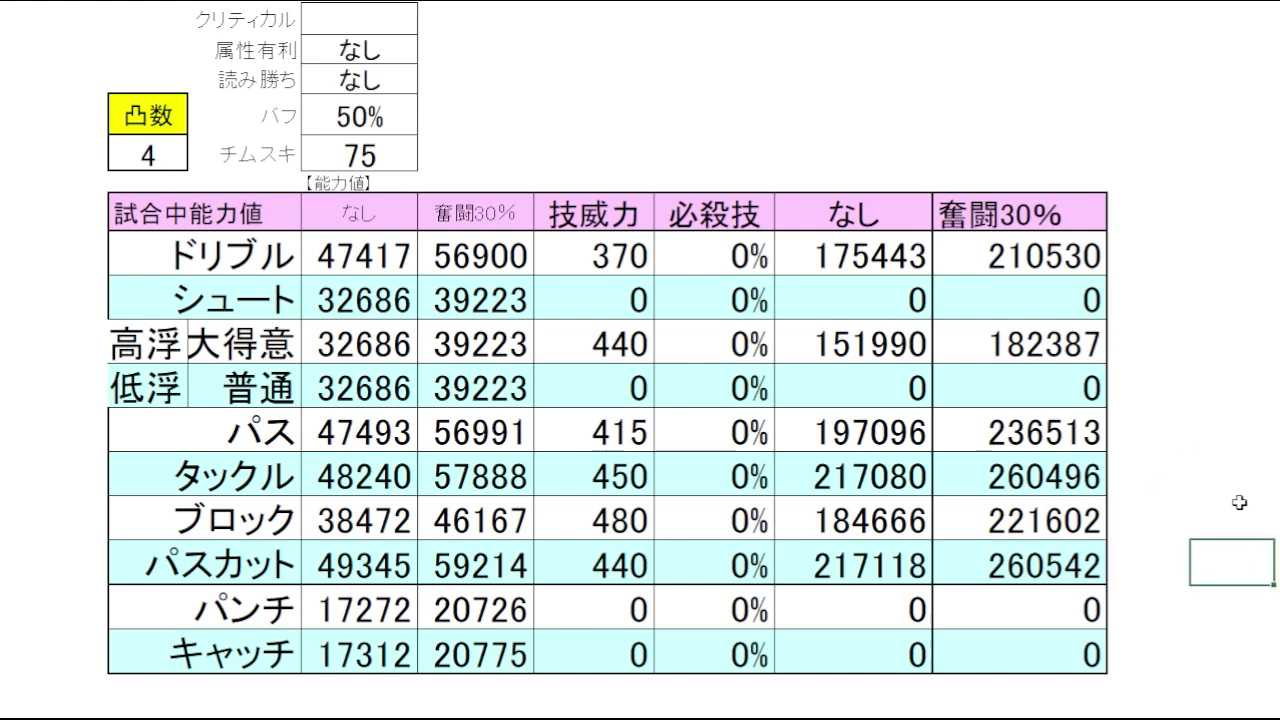
click(1238, 478)
click(1250, 555)
click(1233, 448)
Check the 技威力 values of タックル and パスカット once more.
click(632, 476)
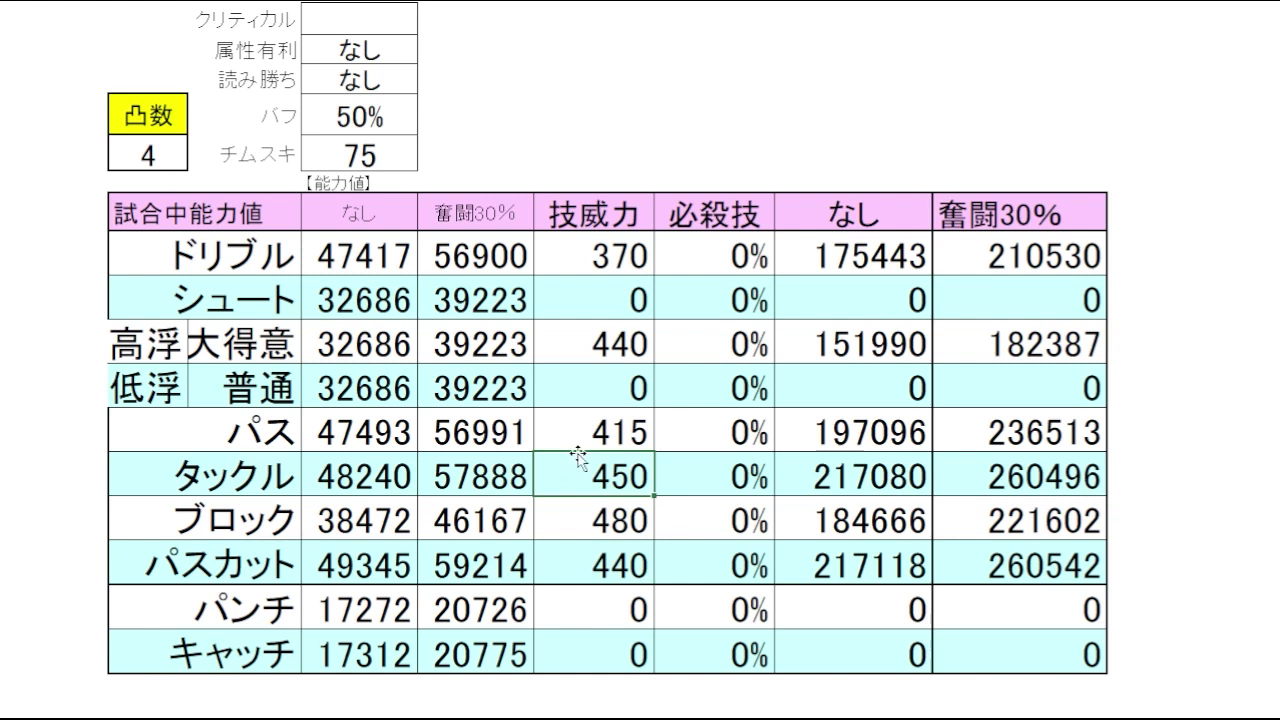
click(614, 568)
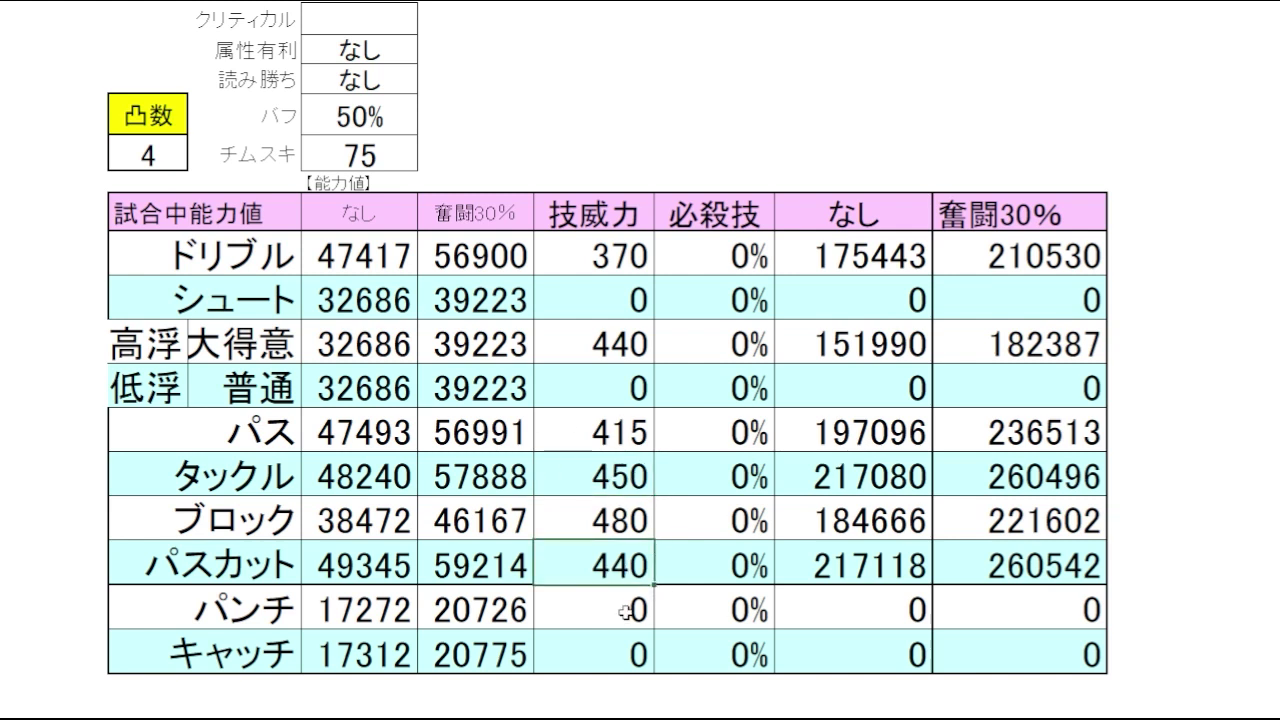
click(1224, 477)
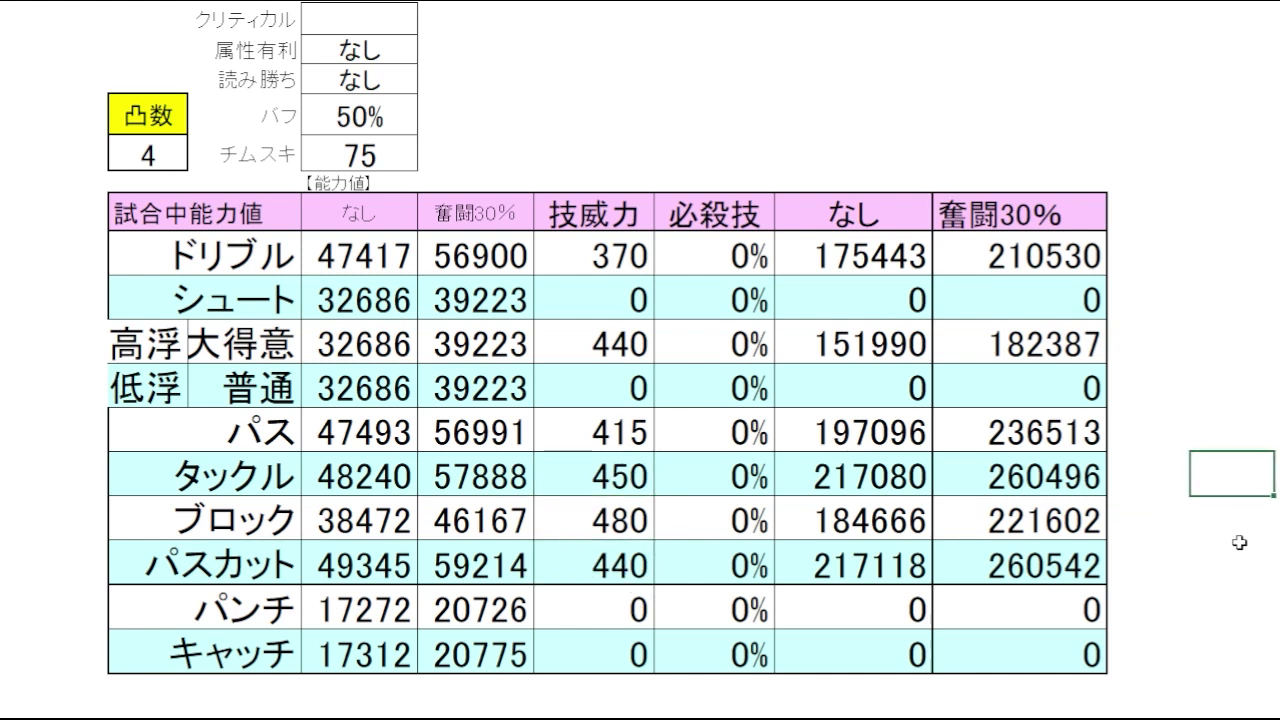
click(1238, 528)
click(1232, 565)
click(1230, 506)
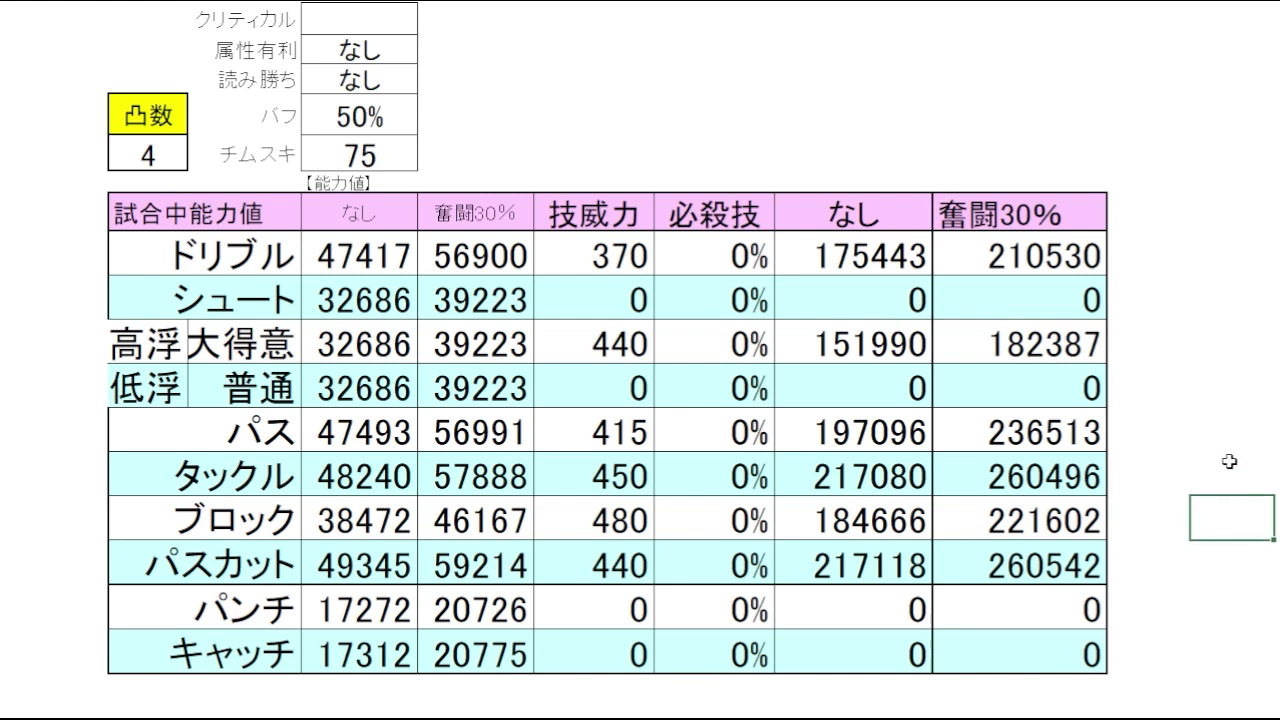
click(1229, 462)
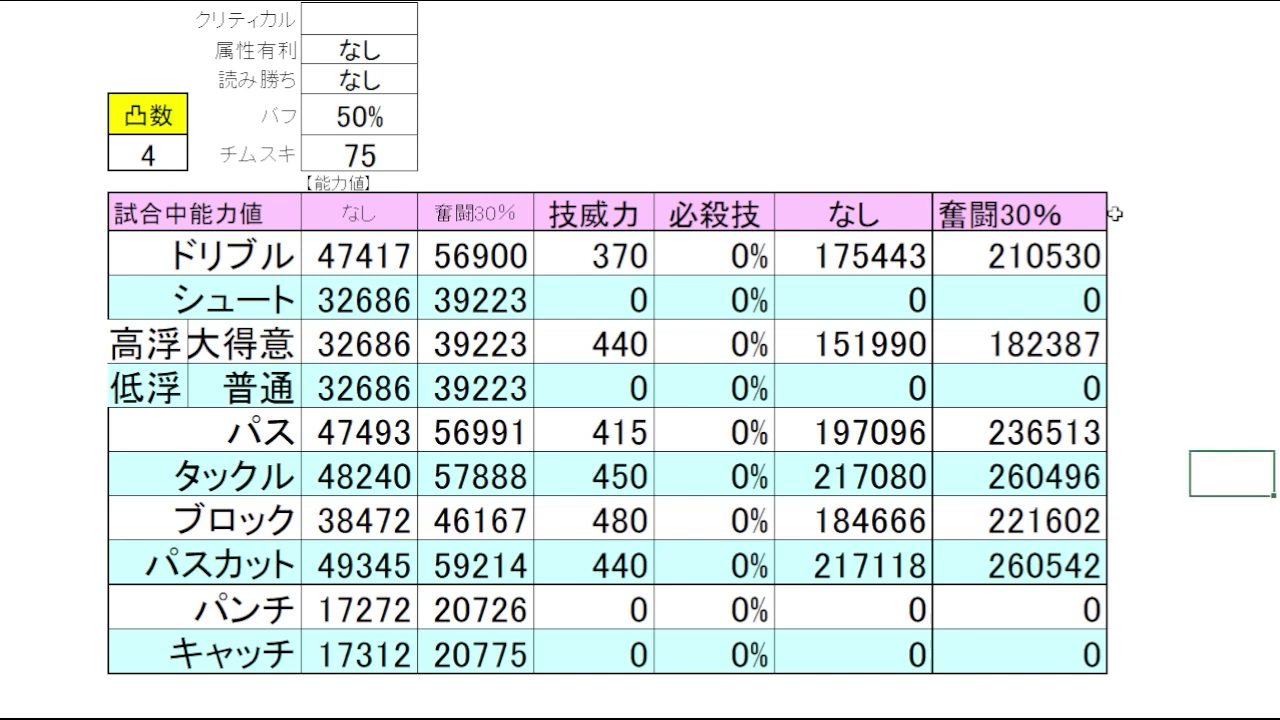
Highlight the totals in the 奮闘30% column from its header down to ブロック to review them.
click(1032, 149)
click(1211, 476)
click(1020, 149)
drag(1040, 208, 1046, 538)
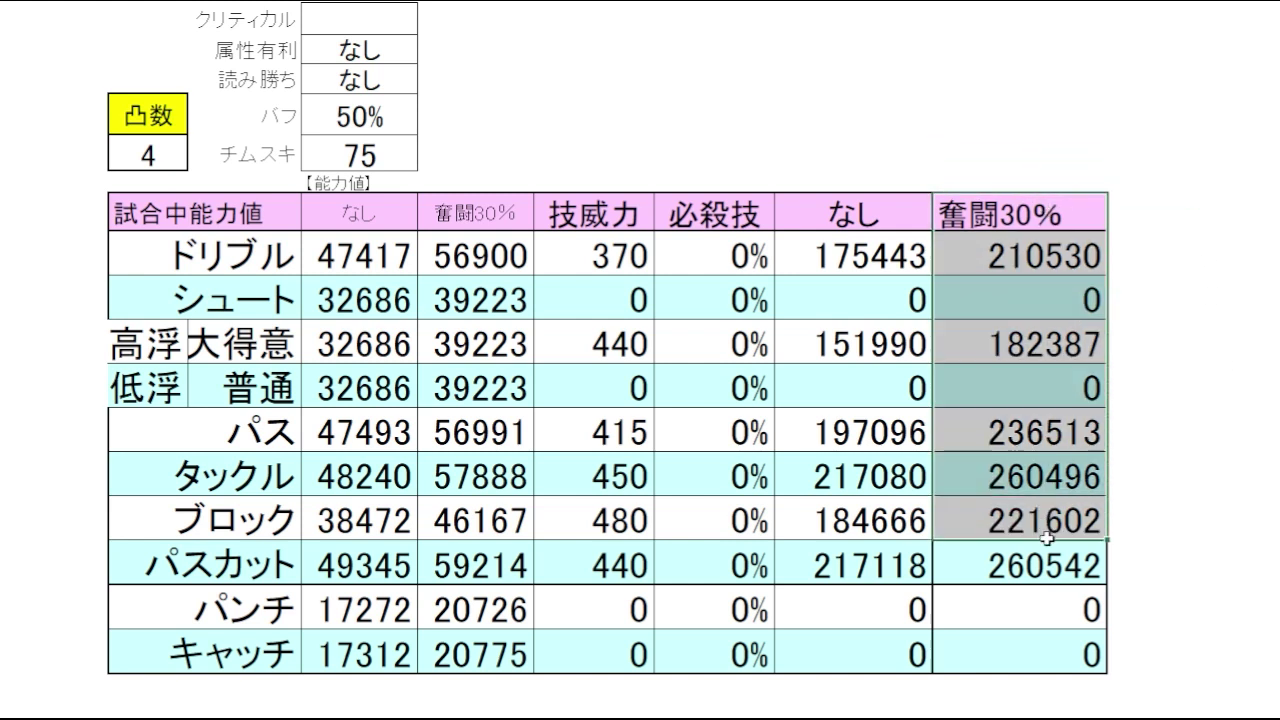
click(1205, 462)
click(1209, 261)
click(1016, 153)
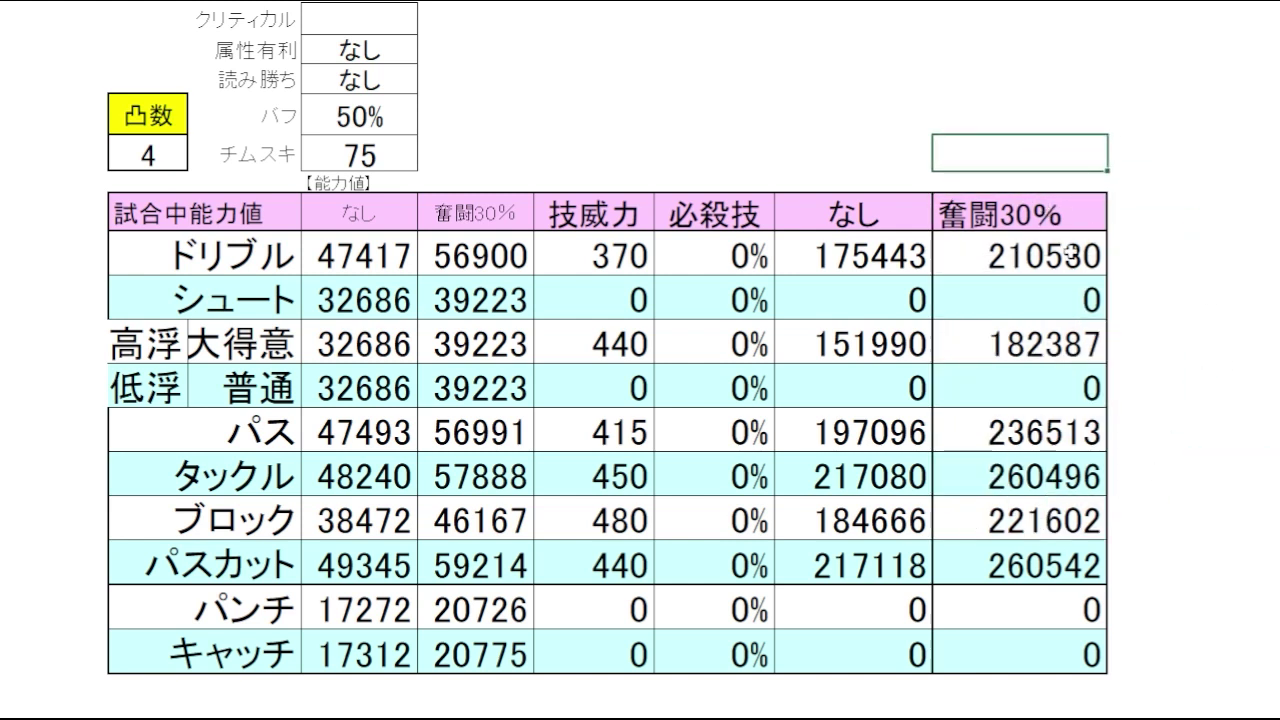
Check the ドリブル and パス totals in the 奮闘30% column.
click(1070, 254)
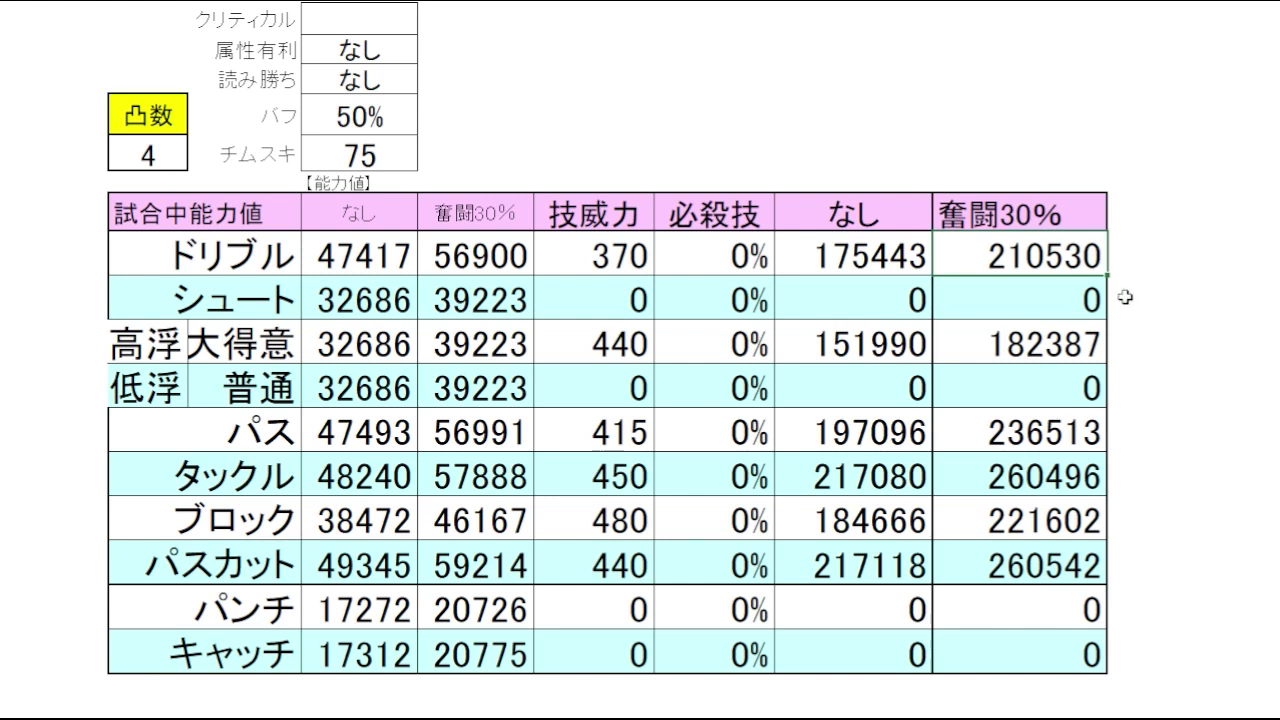
click(1065, 428)
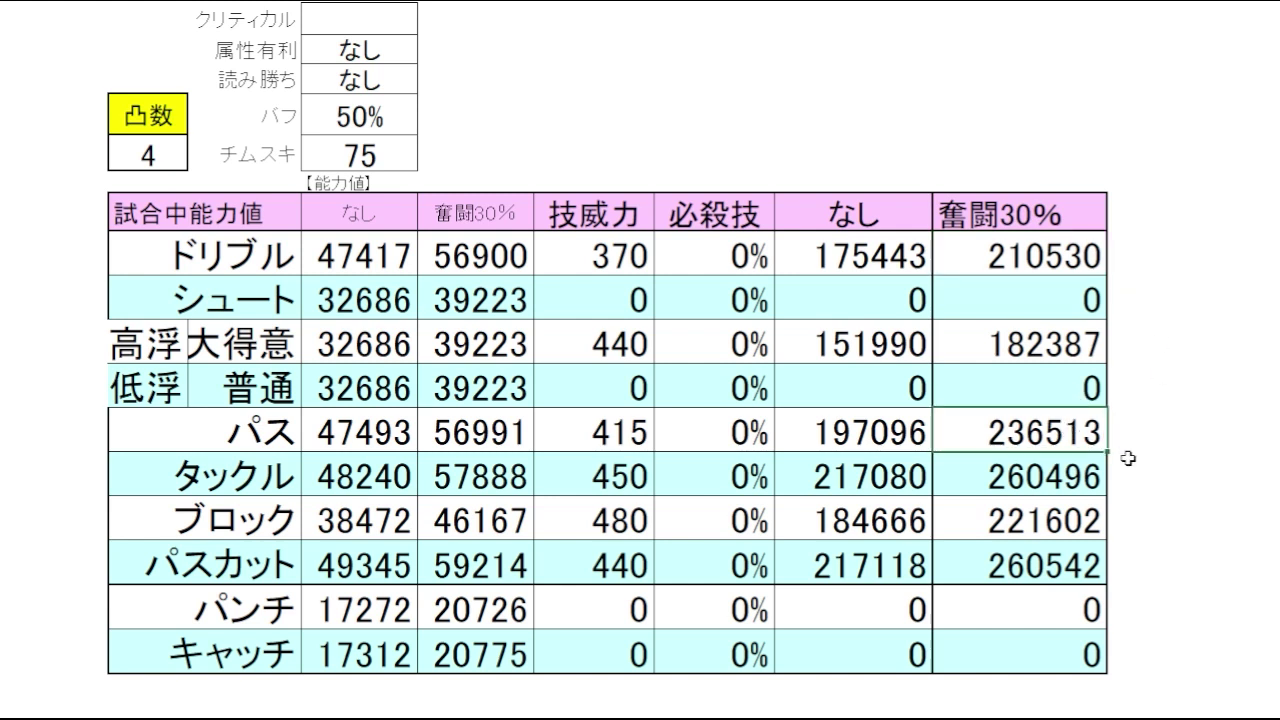
click(1225, 414)
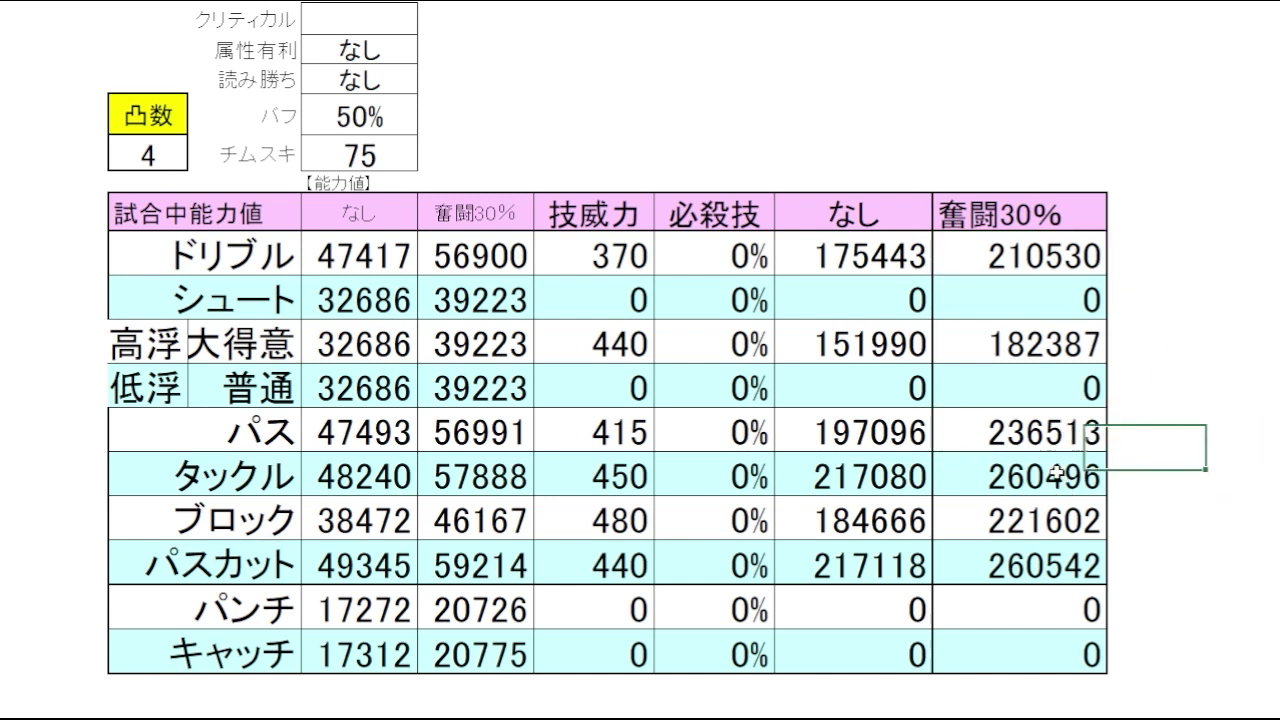
Highlight the 奮闘30% totals from タックル to パスカット to review them.
click(1030, 482)
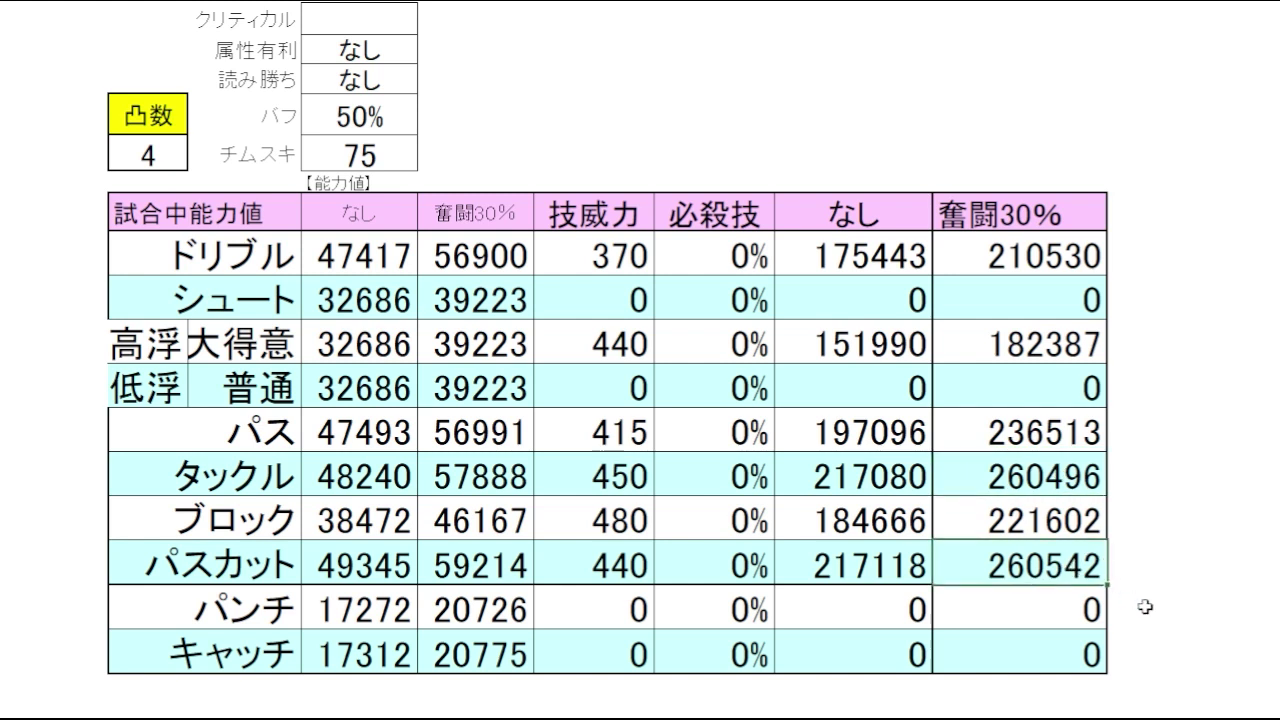
click(1228, 480)
drag(1048, 476, 1048, 562)
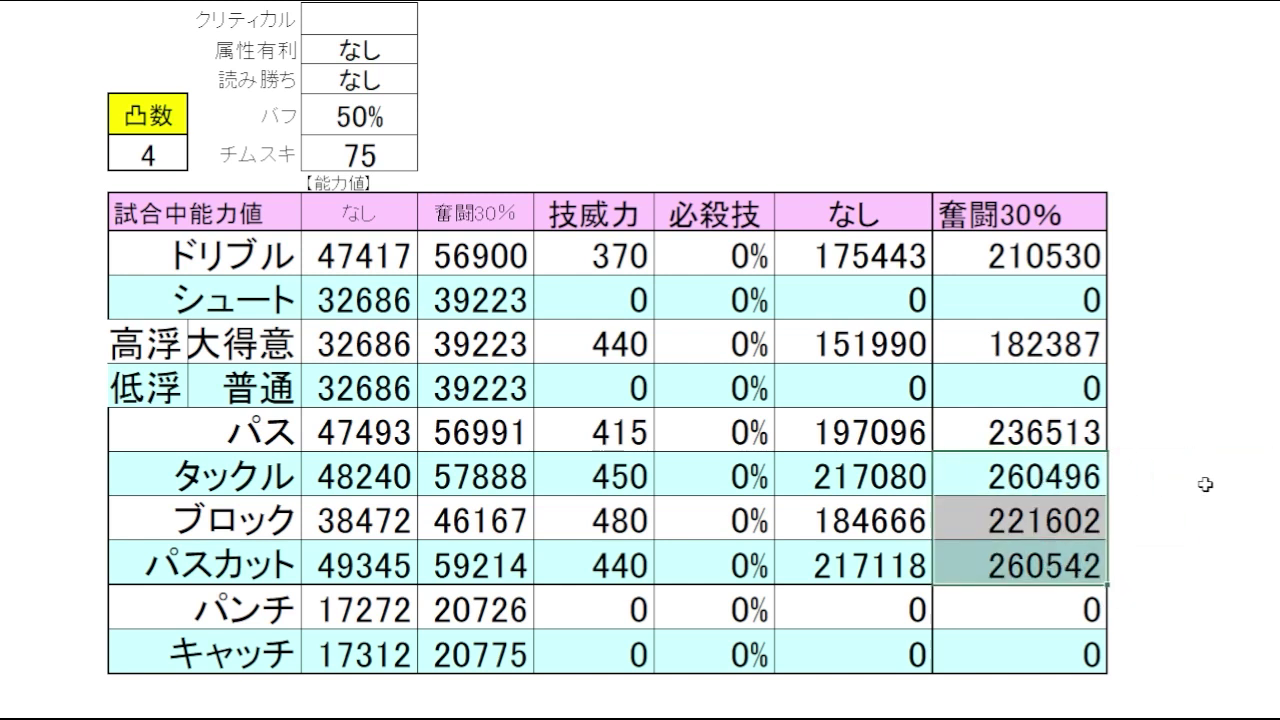
click(1205, 485)
click(1031, 152)
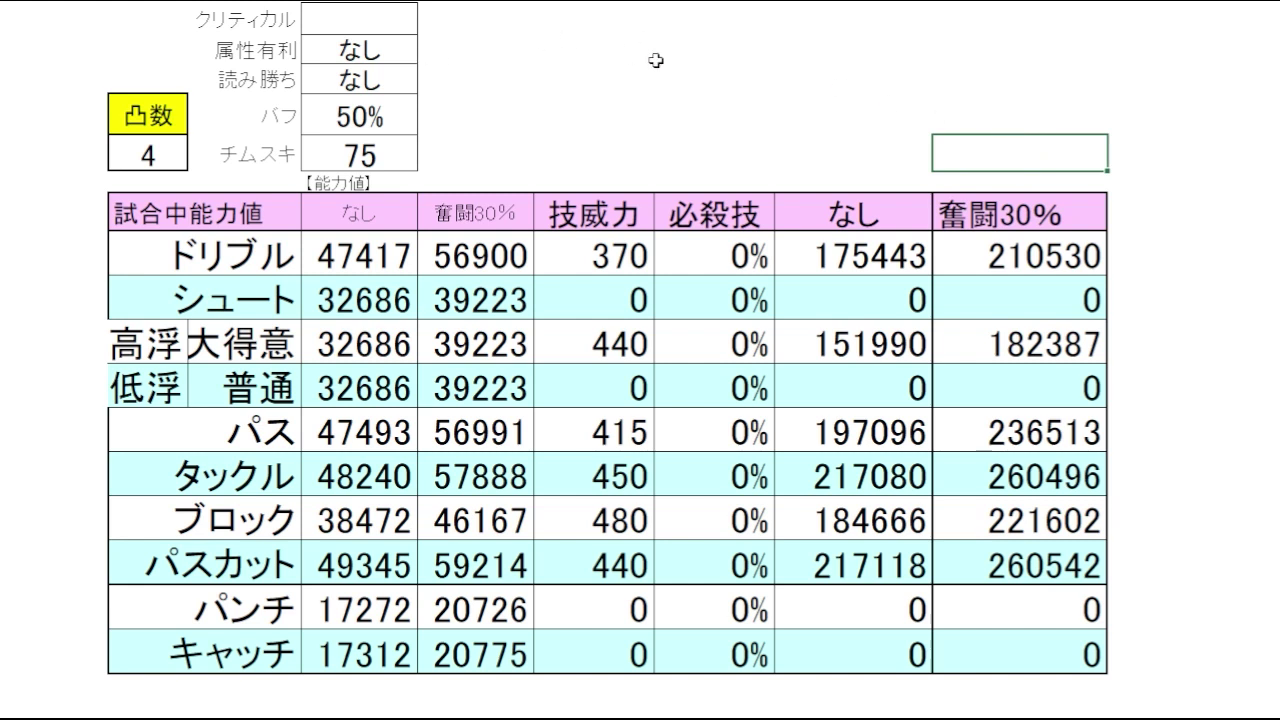
Go back over the 奮闘30% totals for ドリブル and パス.
click(1267, 287)
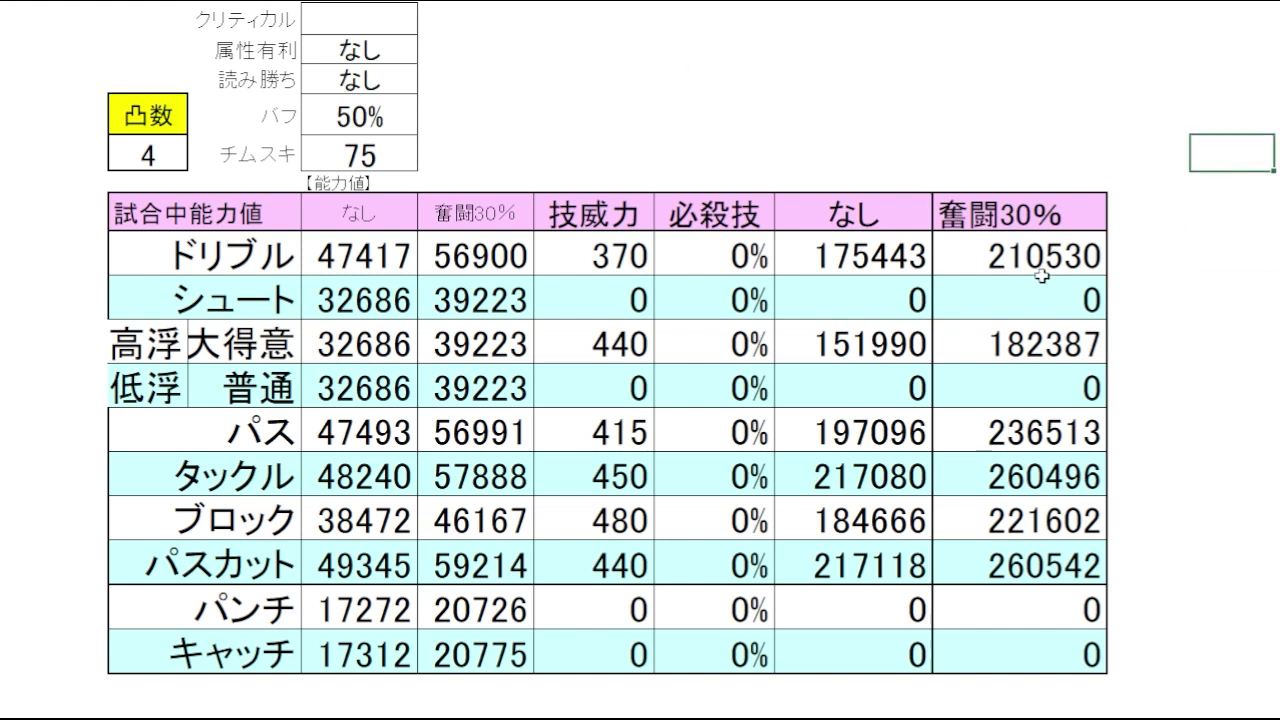
click(1060, 258)
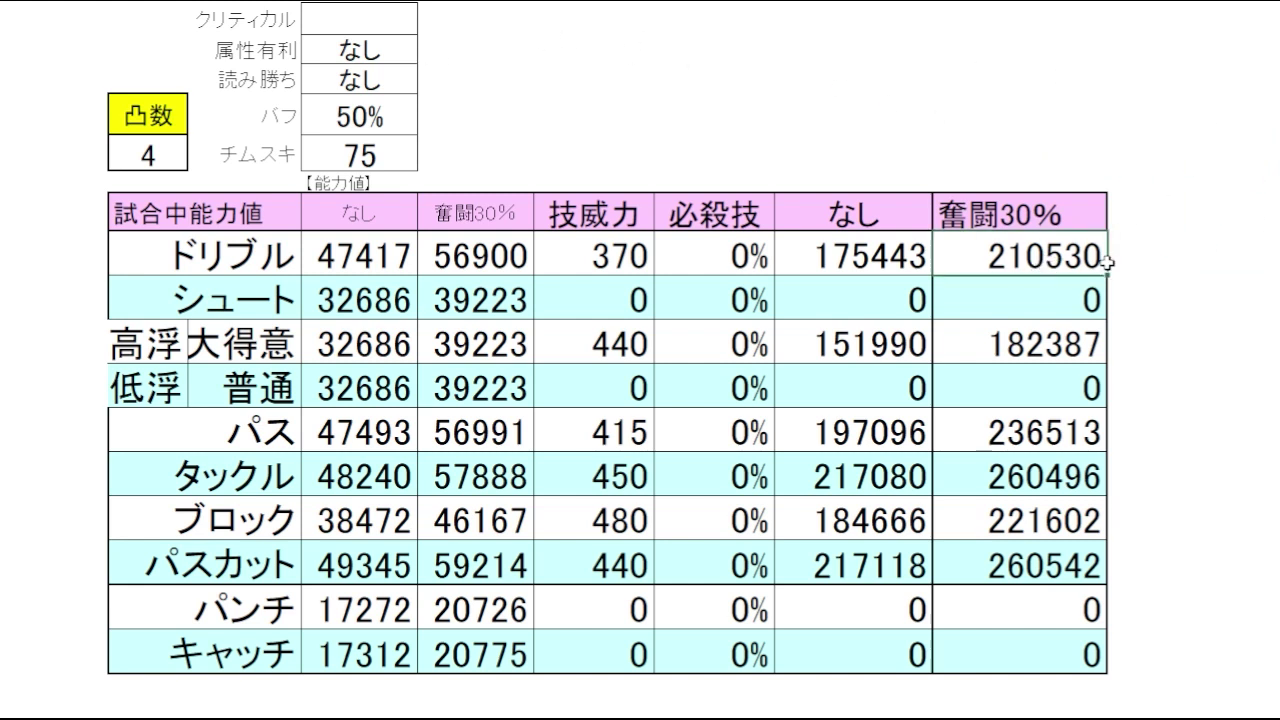
click(1222, 245)
click(1073, 137)
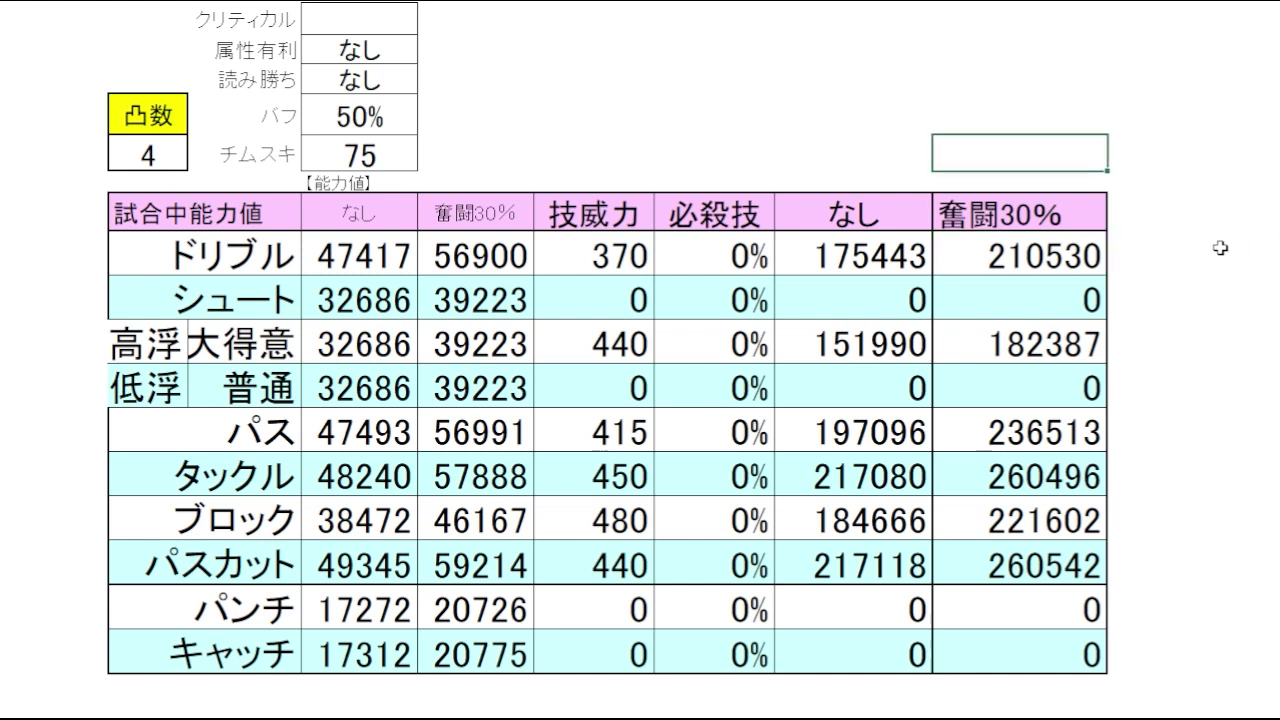
click(1222, 248)
click(1224, 425)
click(1060, 430)
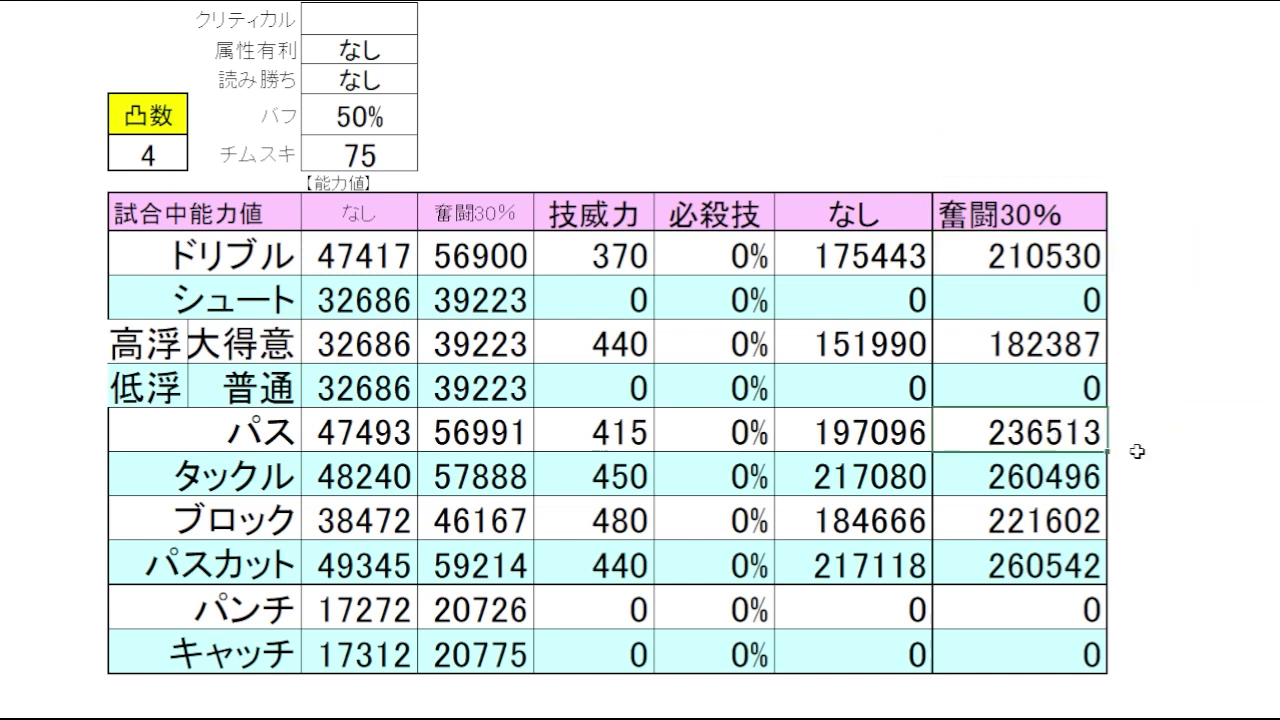
click(1242, 402)
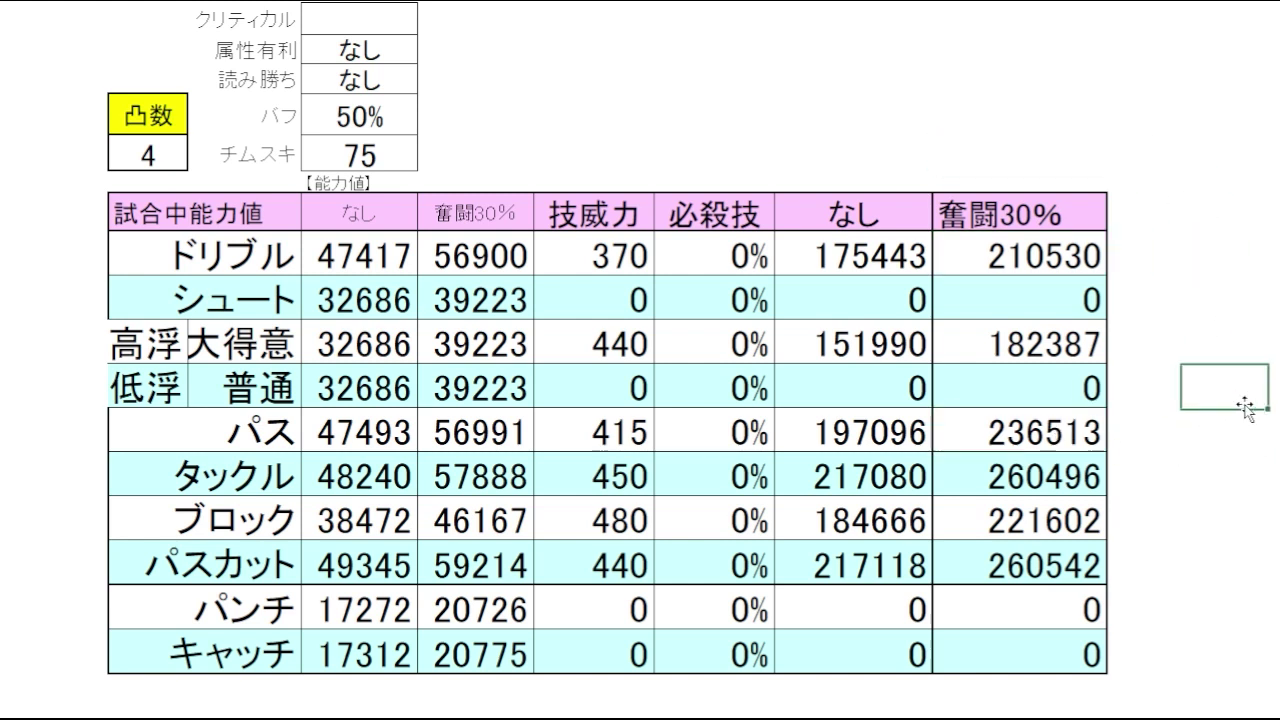
click(1017, 128)
click(1227, 425)
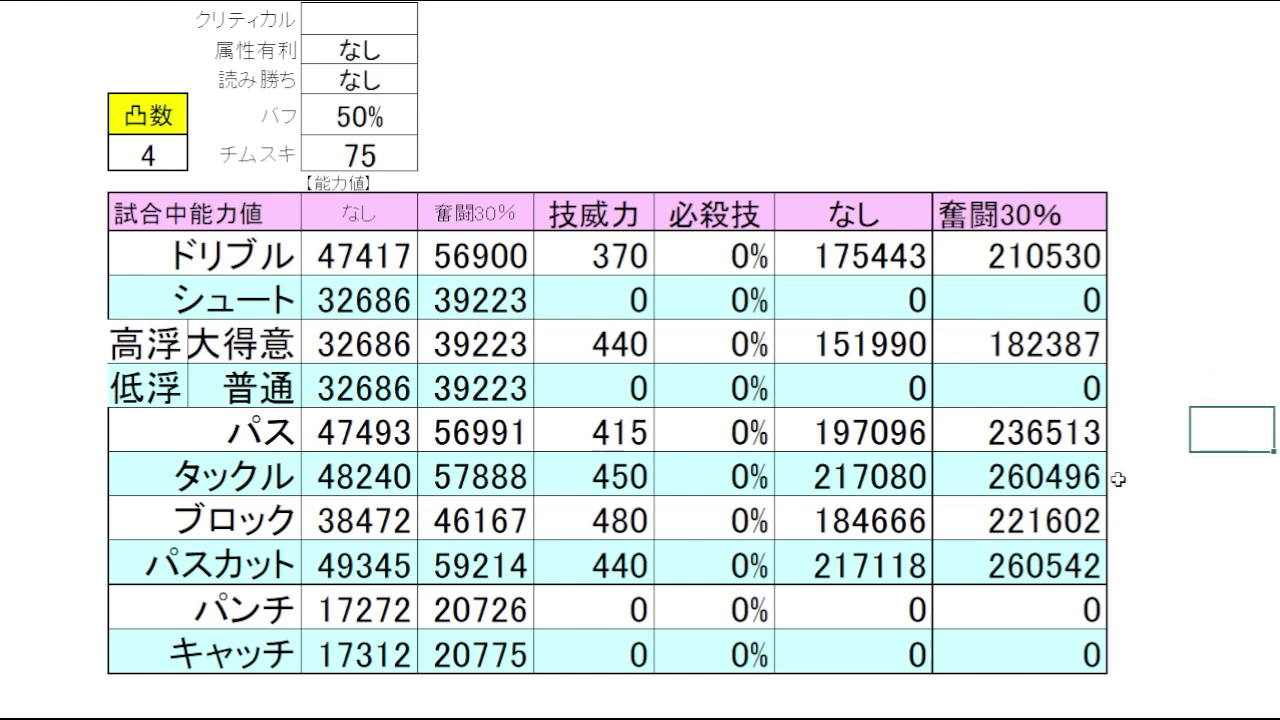
Review the タックル, ブロック and パスカット totals in the 奮闘30% column again by highlighting them together.
drag(1075, 481, 1073, 560)
click(1253, 494)
click(1237, 359)
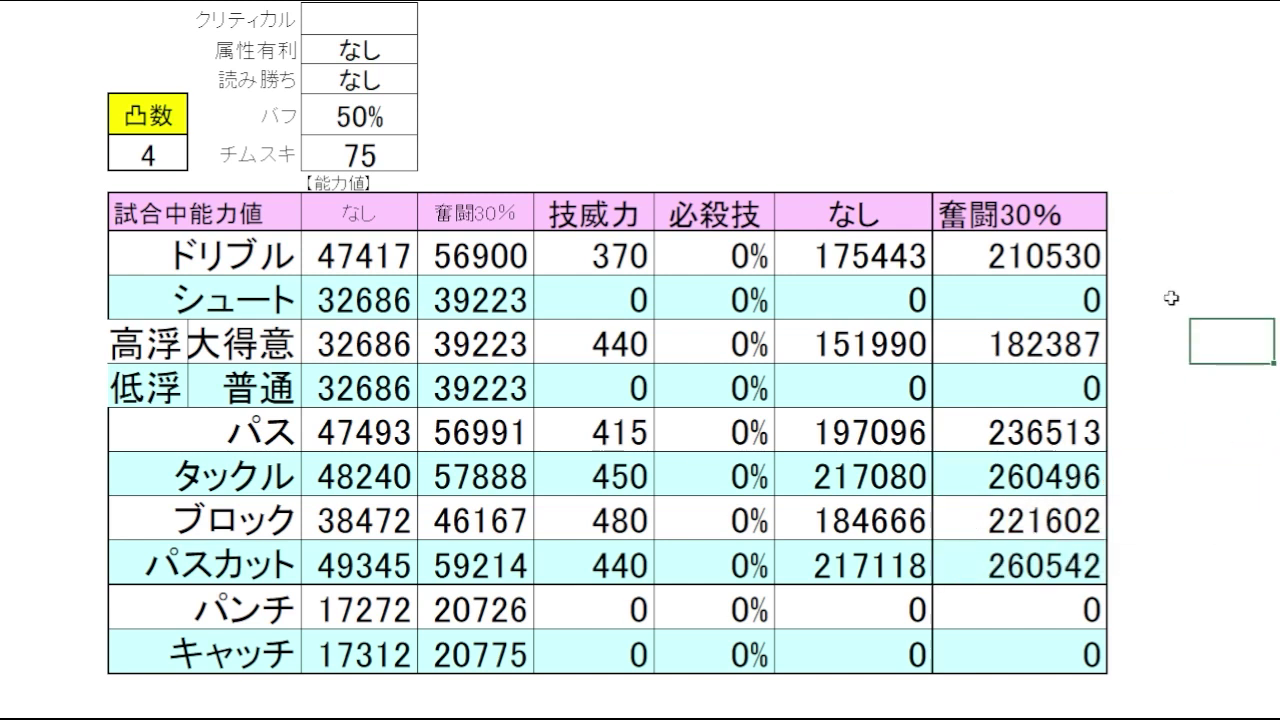
Switch the 読み勝ち condition to あり for the 奮闘30% review.
click(380, 80)
click(426, 84)
click(360, 116)
click(777, 114)
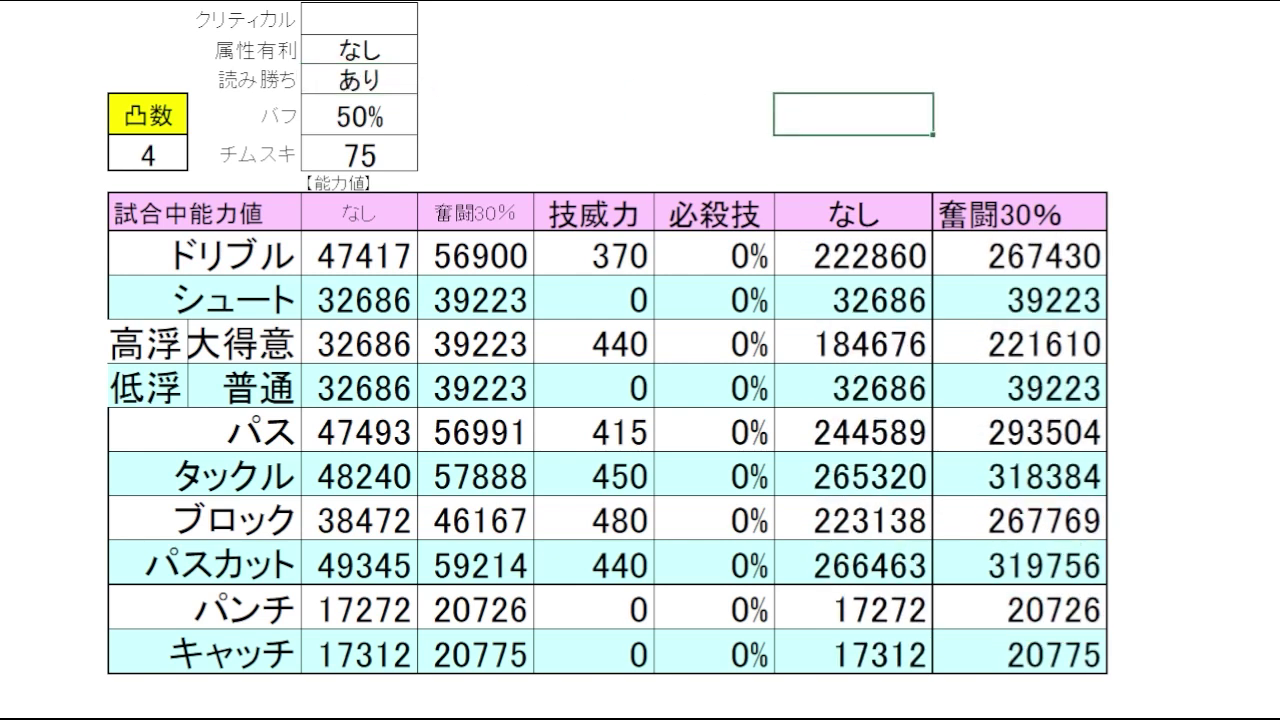
Check the タックル and パスカット totals in the 奮闘30% column with 読み勝ち applied.
click(1263, 516)
click(1062, 469)
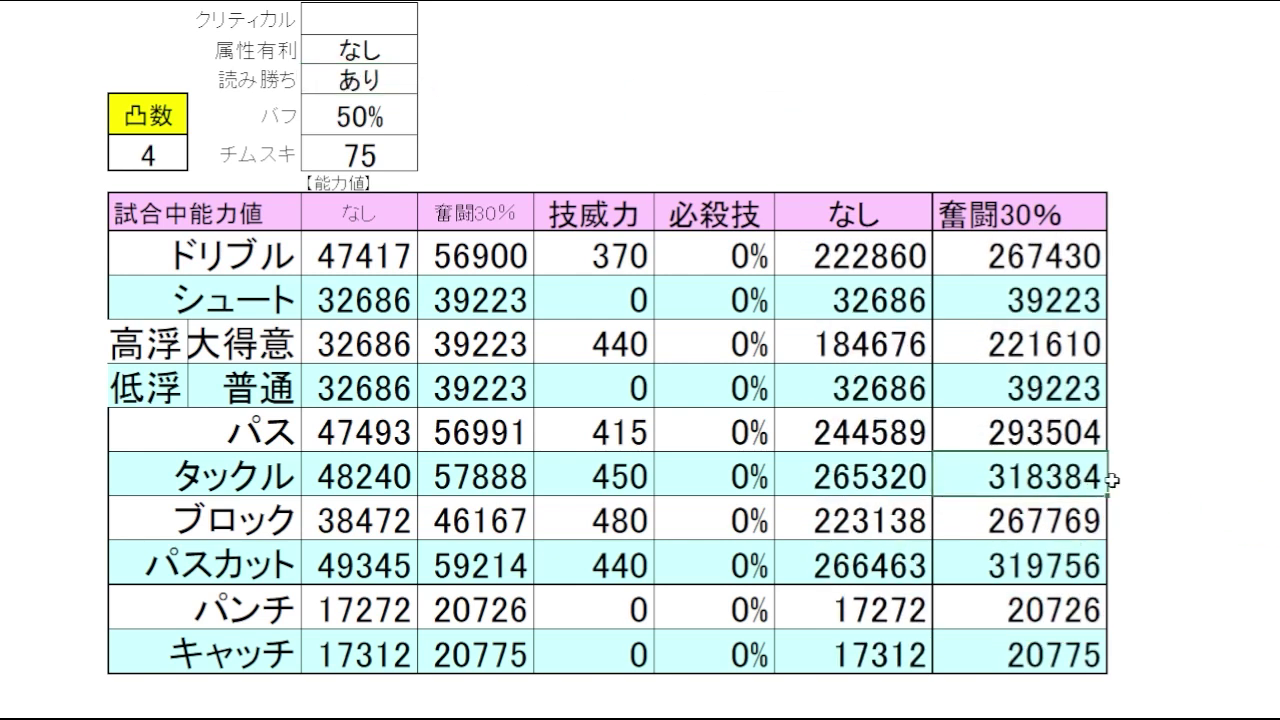
click(1057, 571)
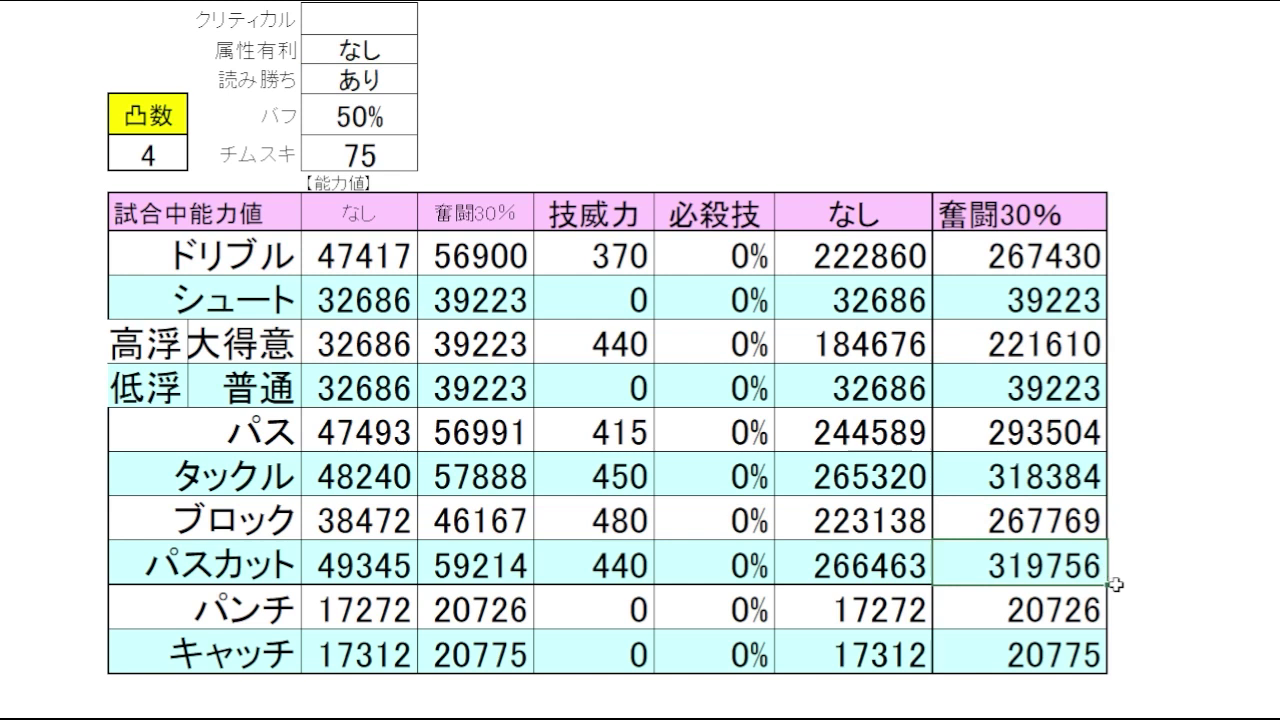
click(1220, 568)
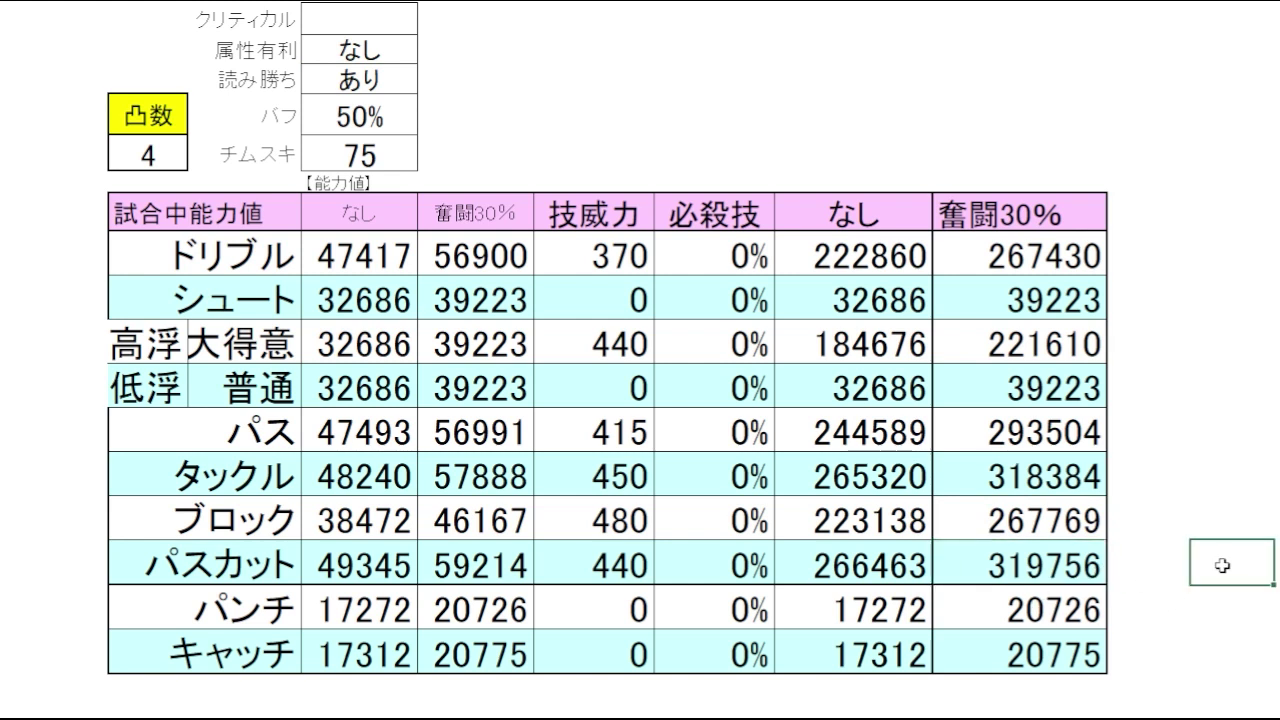
click(1090, 566)
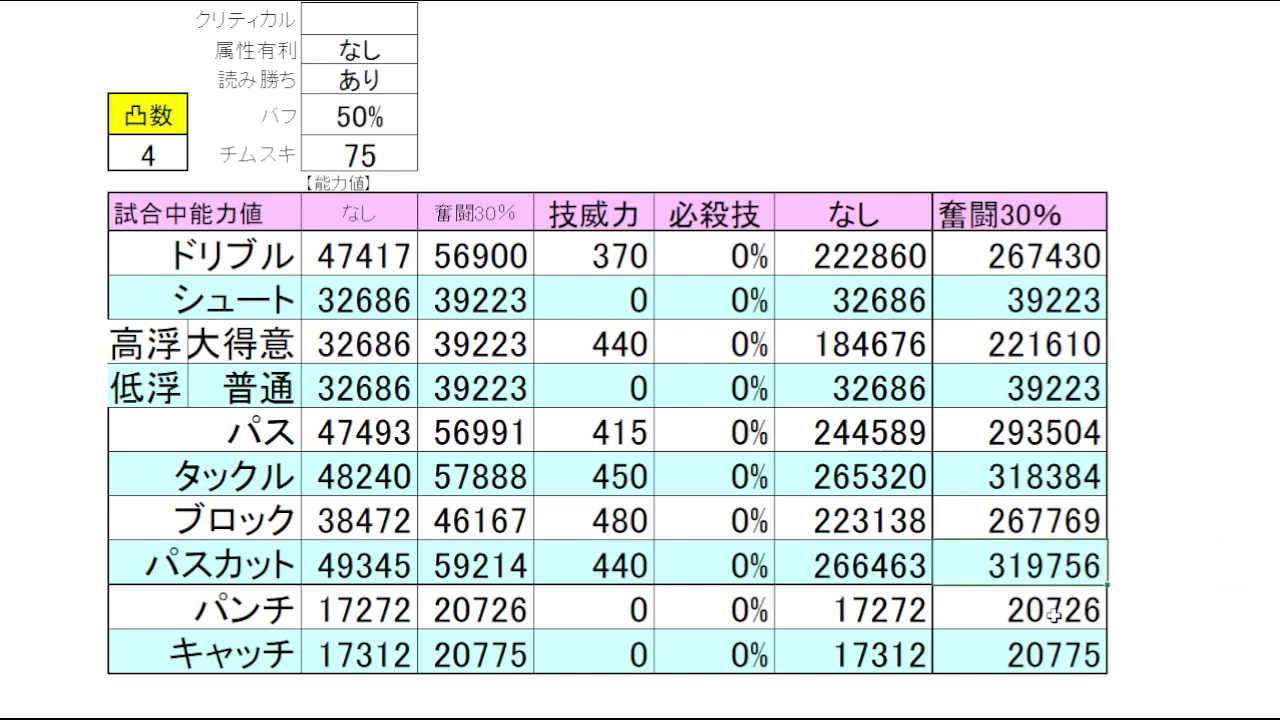
click(1215, 561)
click(1050, 565)
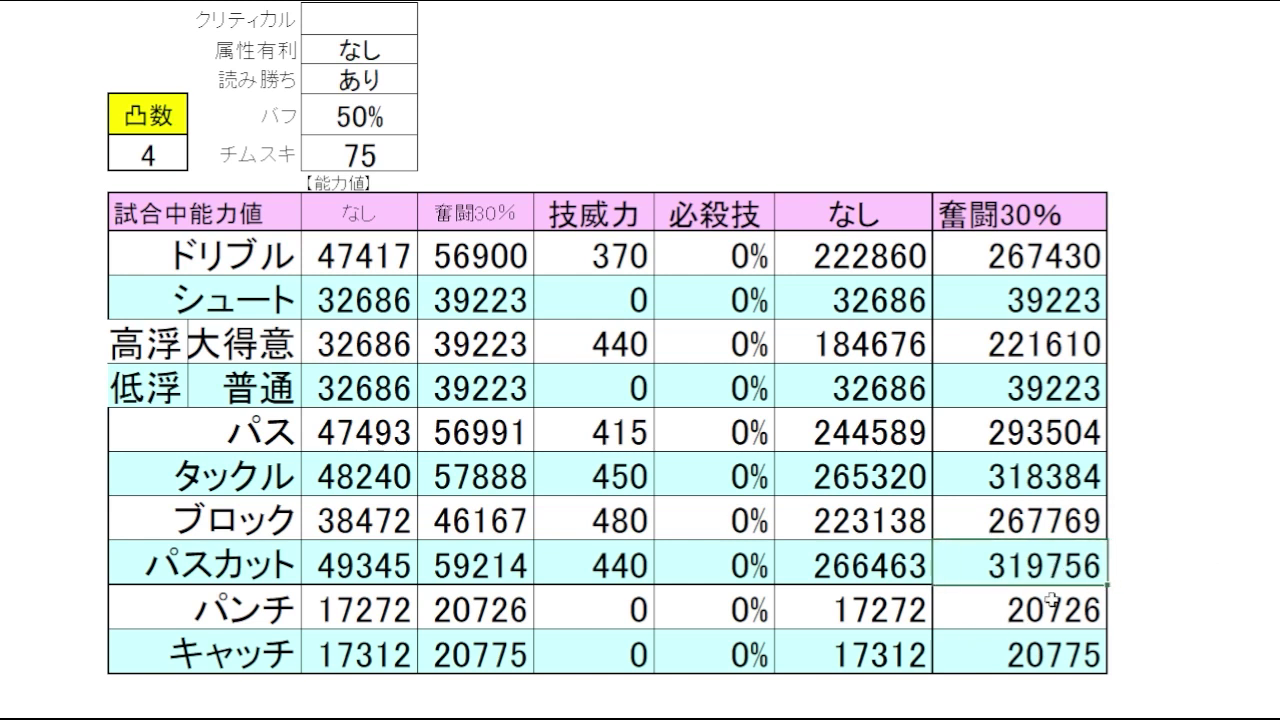
Review the パスカット total in the 奮闘30% column with 読み勝ち applied.
click(1223, 564)
click(1073, 566)
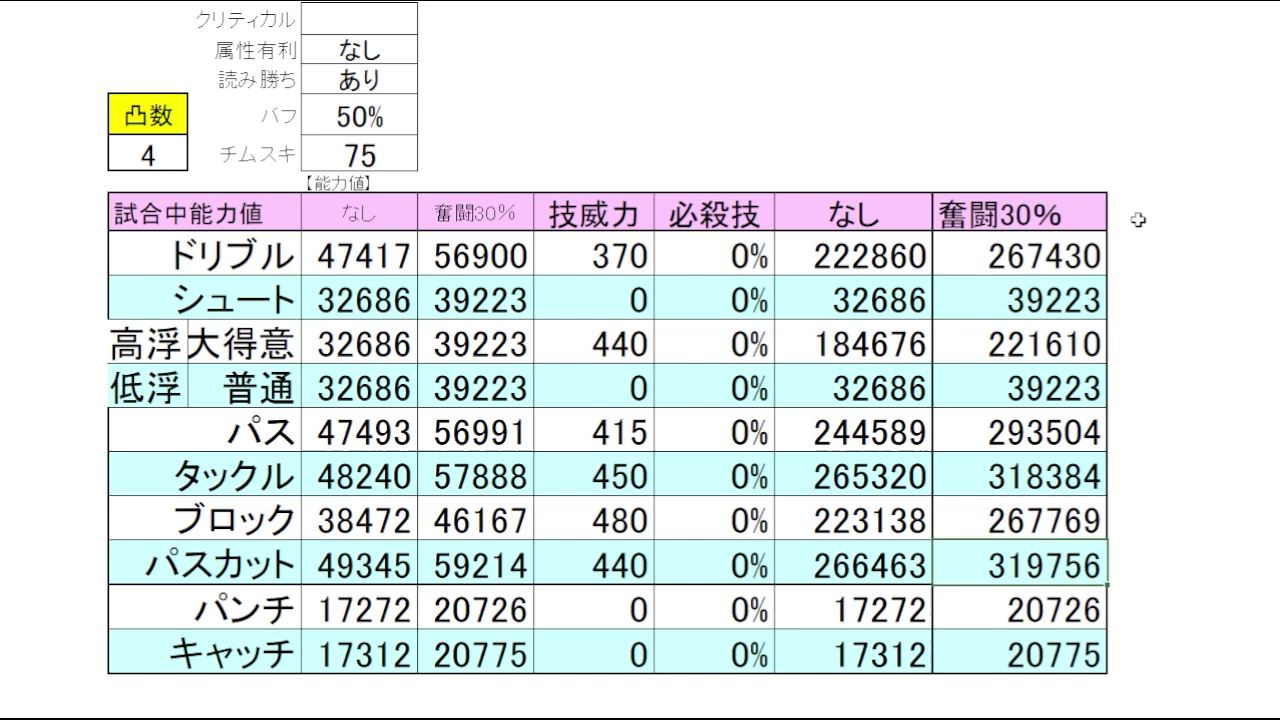
key(Up)
click(1021, 117)
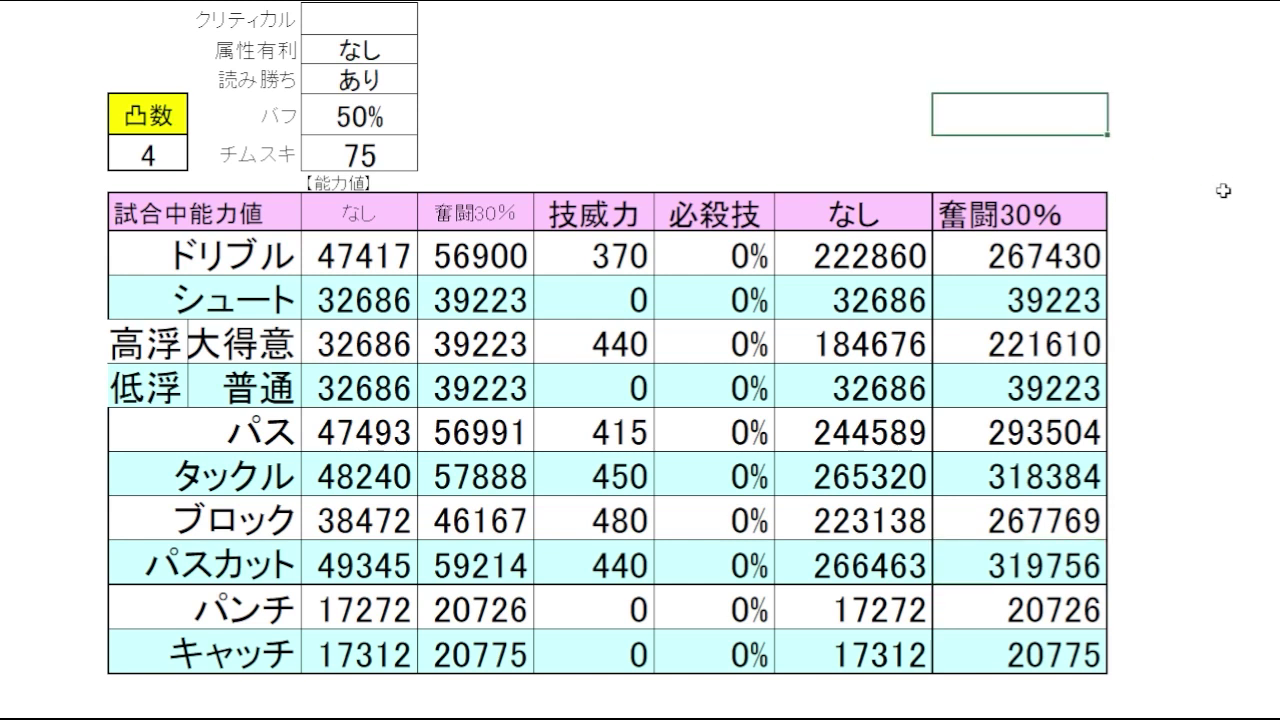
click(1233, 573)
click(1058, 570)
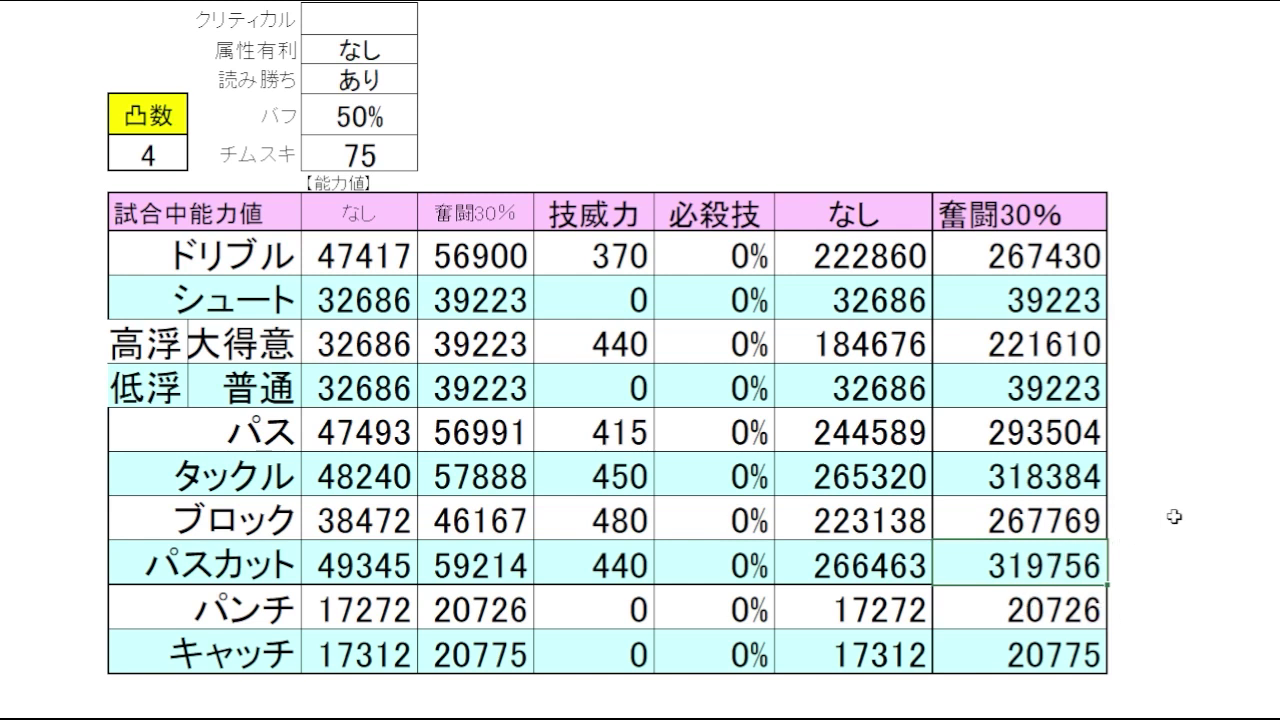
click(1223, 563)
click(1089, 573)
click(1212, 560)
click(1191, 475)
click(1197, 555)
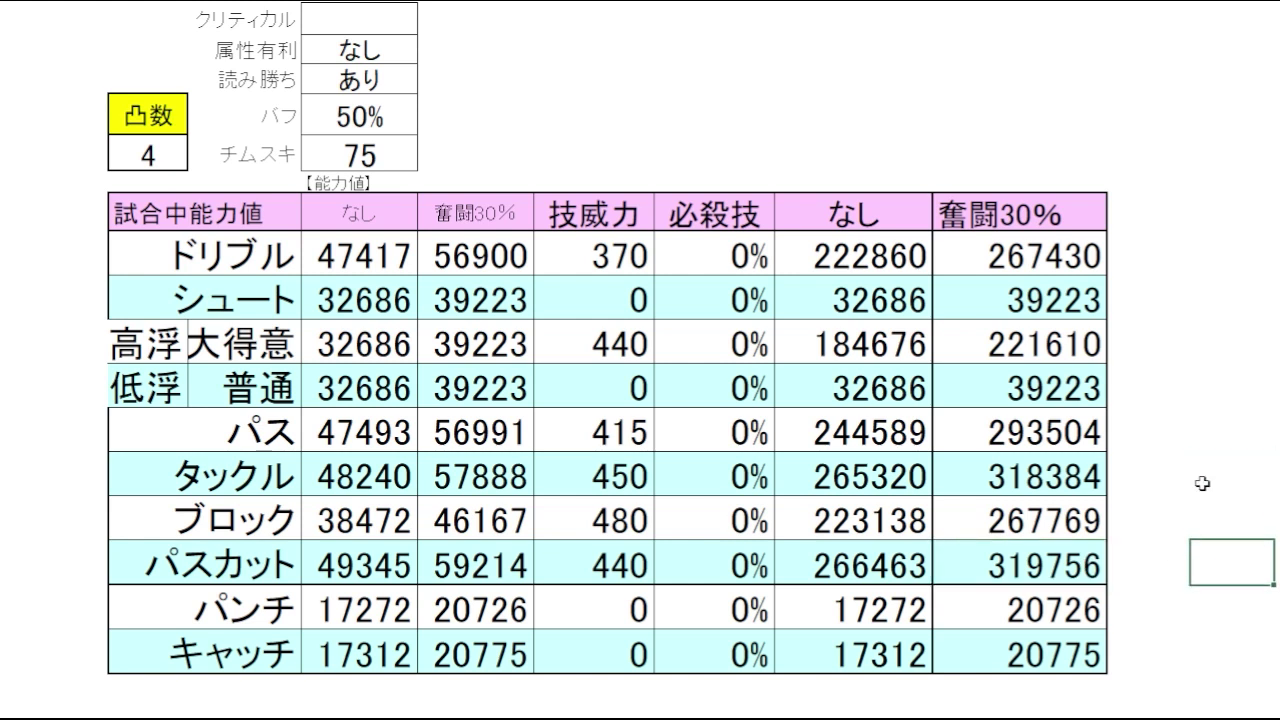
click(1202, 483)
Check the 読み勝ち and バフ condition cells above the in-match stat table.
click(894, 99)
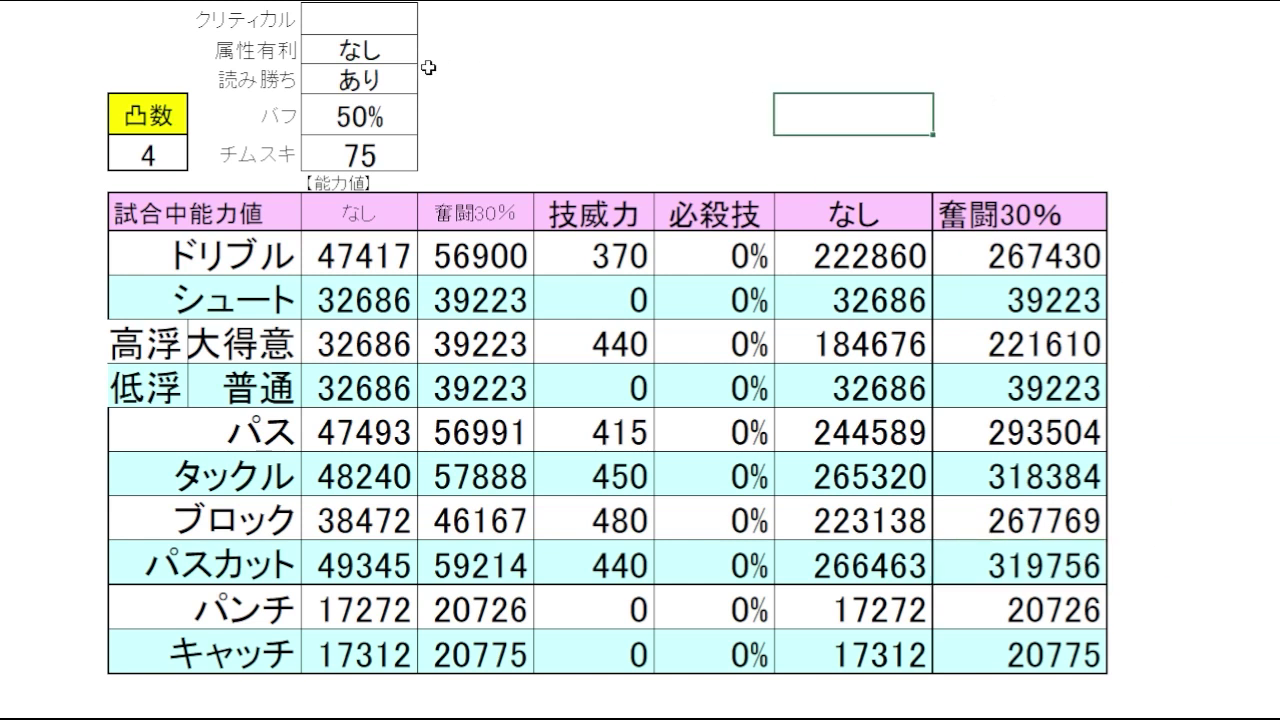
click(560, 81)
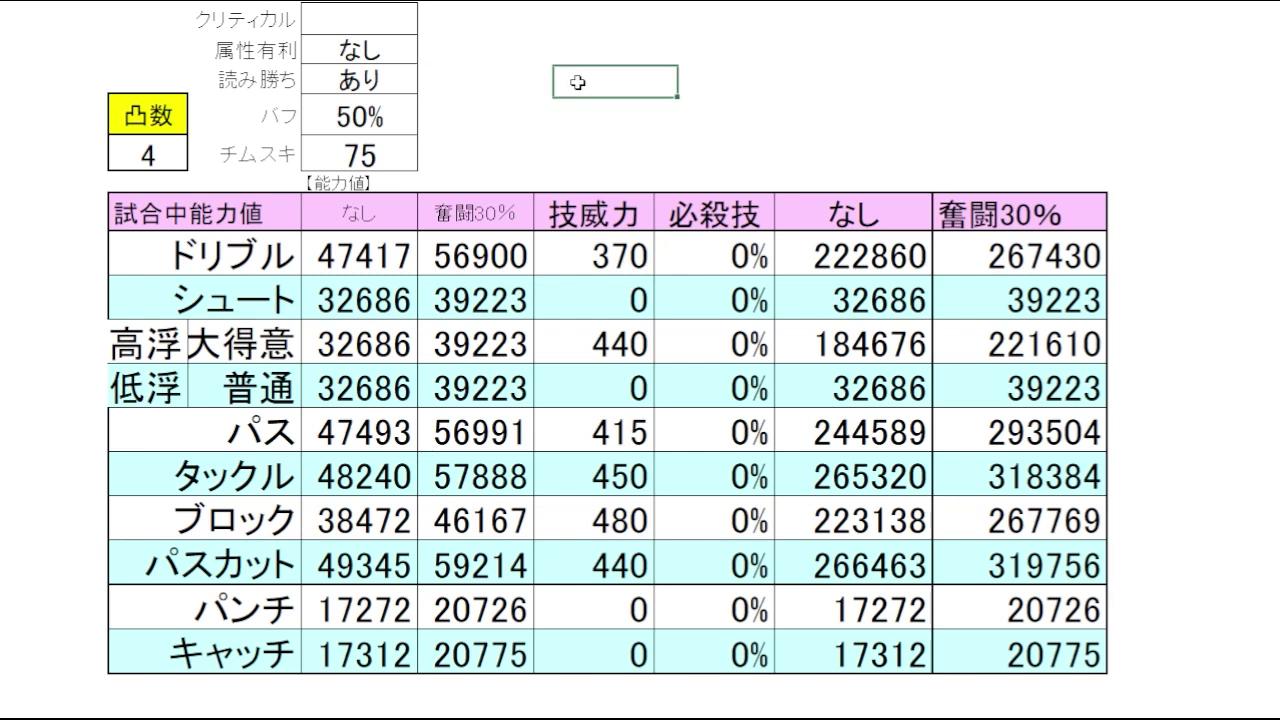
click(370, 81)
click(427, 84)
click(365, 113)
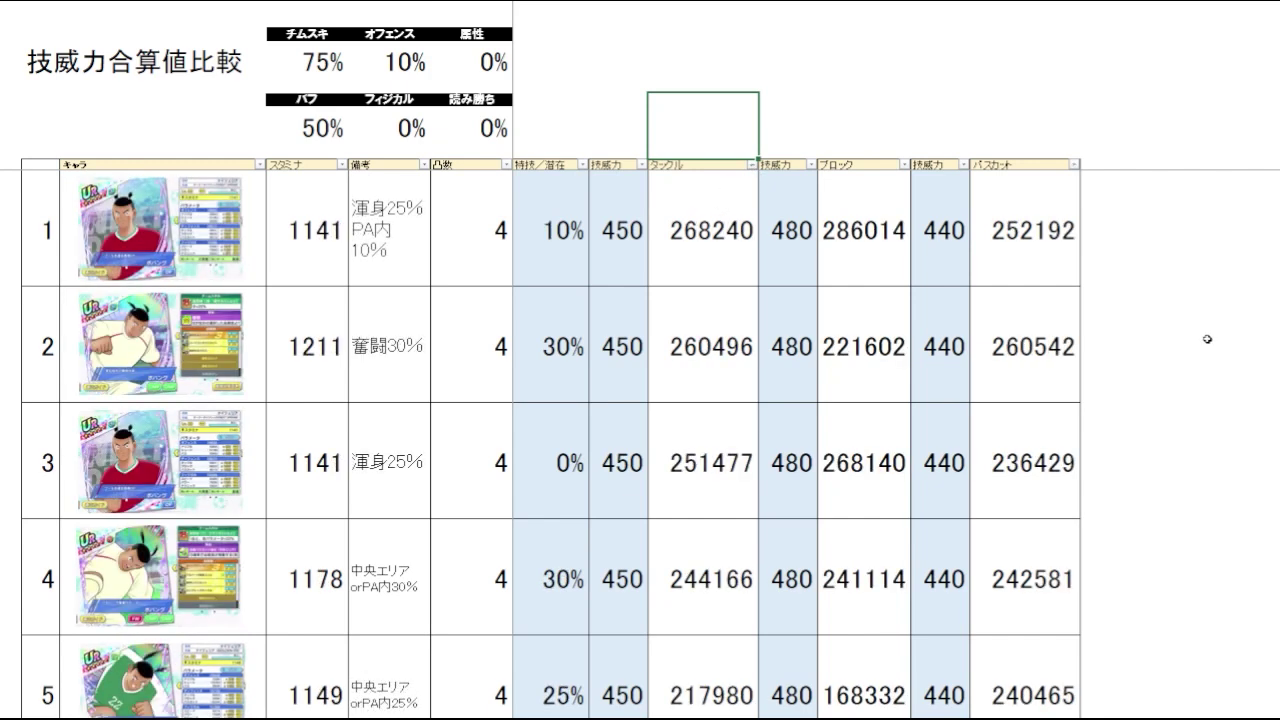
In the 技威力合算値比較 table, examine the first-ranked card's 備考 condition and its タックル total.
click(1152, 336)
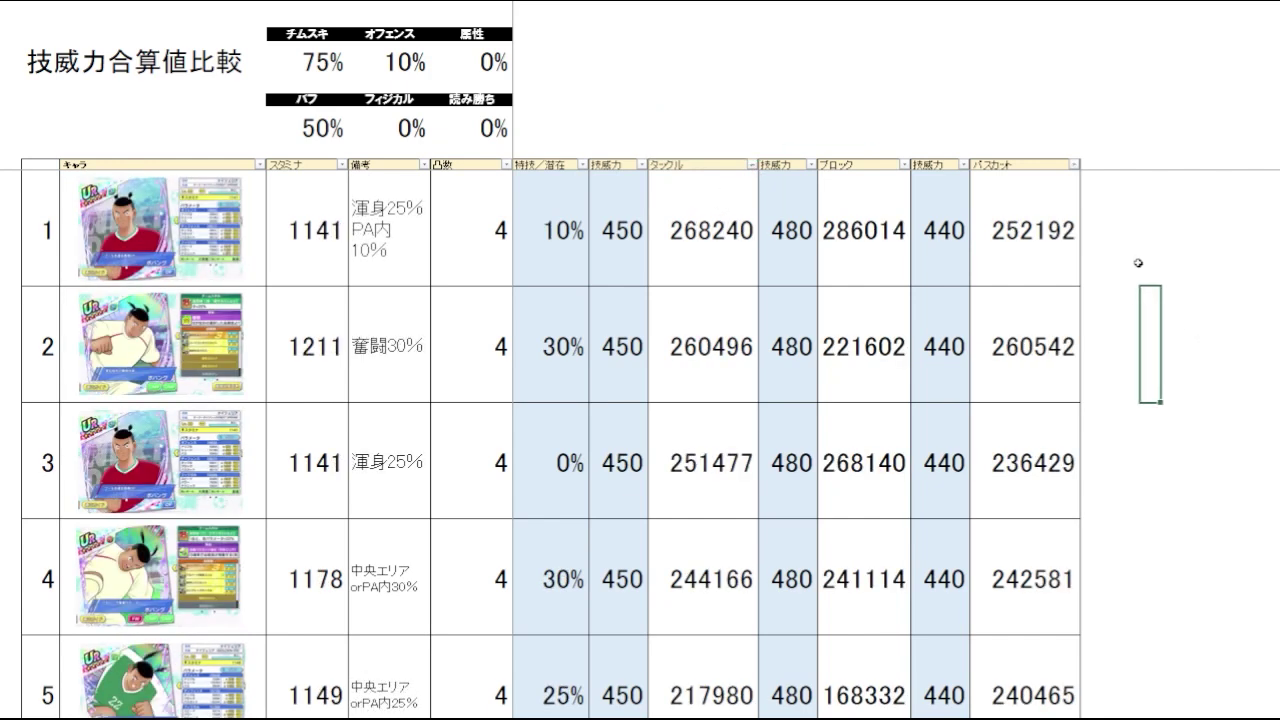
click(1143, 263)
click(1143, 329)
click(1134, 246)
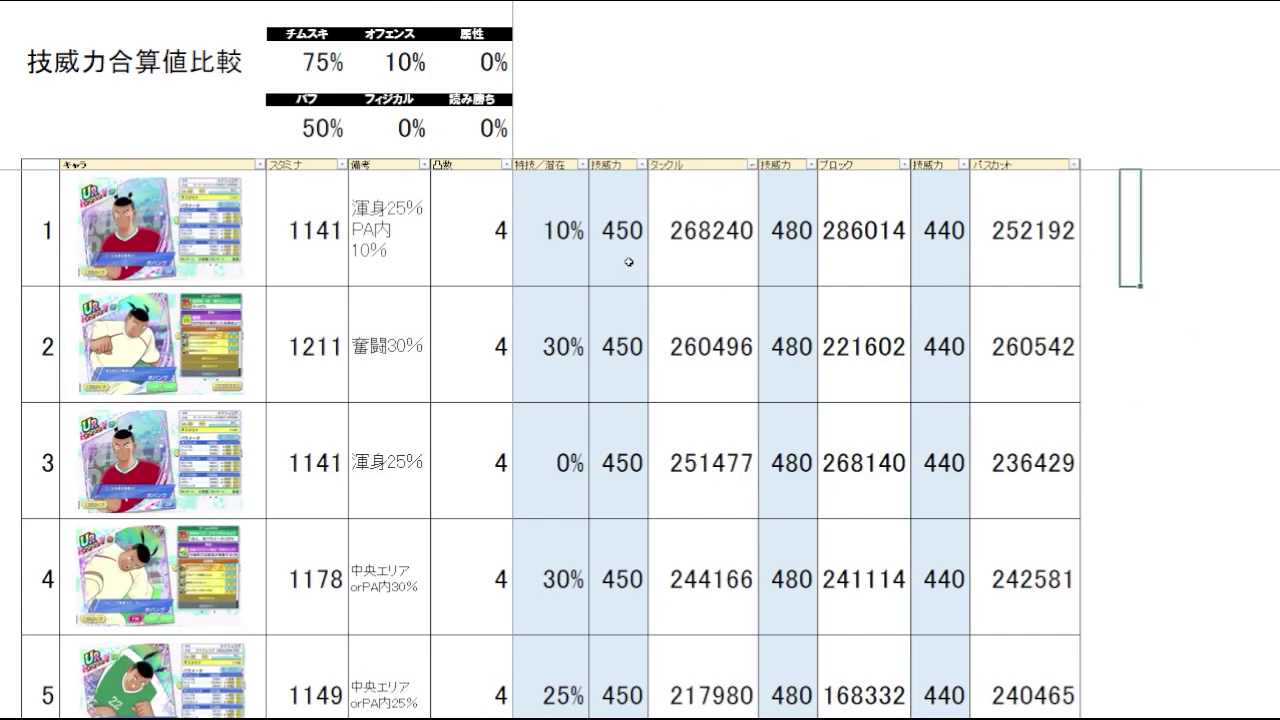
click(692, 243)
click(400, 263)
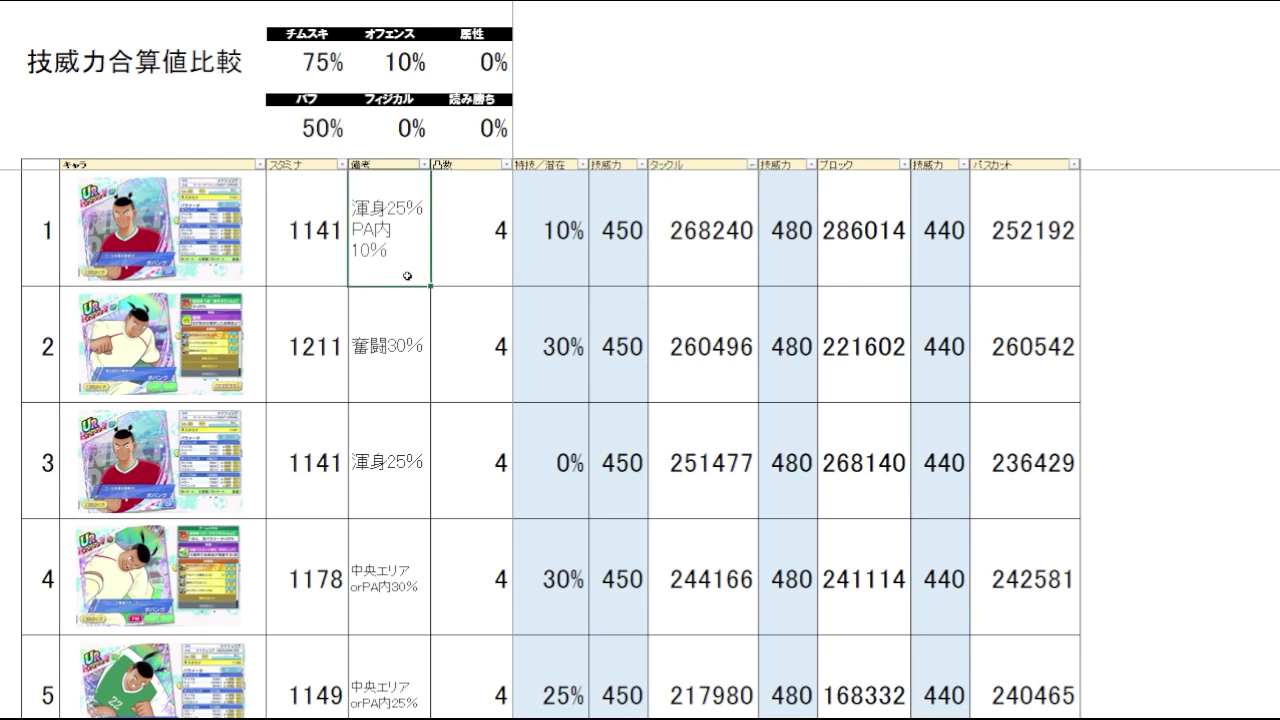
click(740, 252)
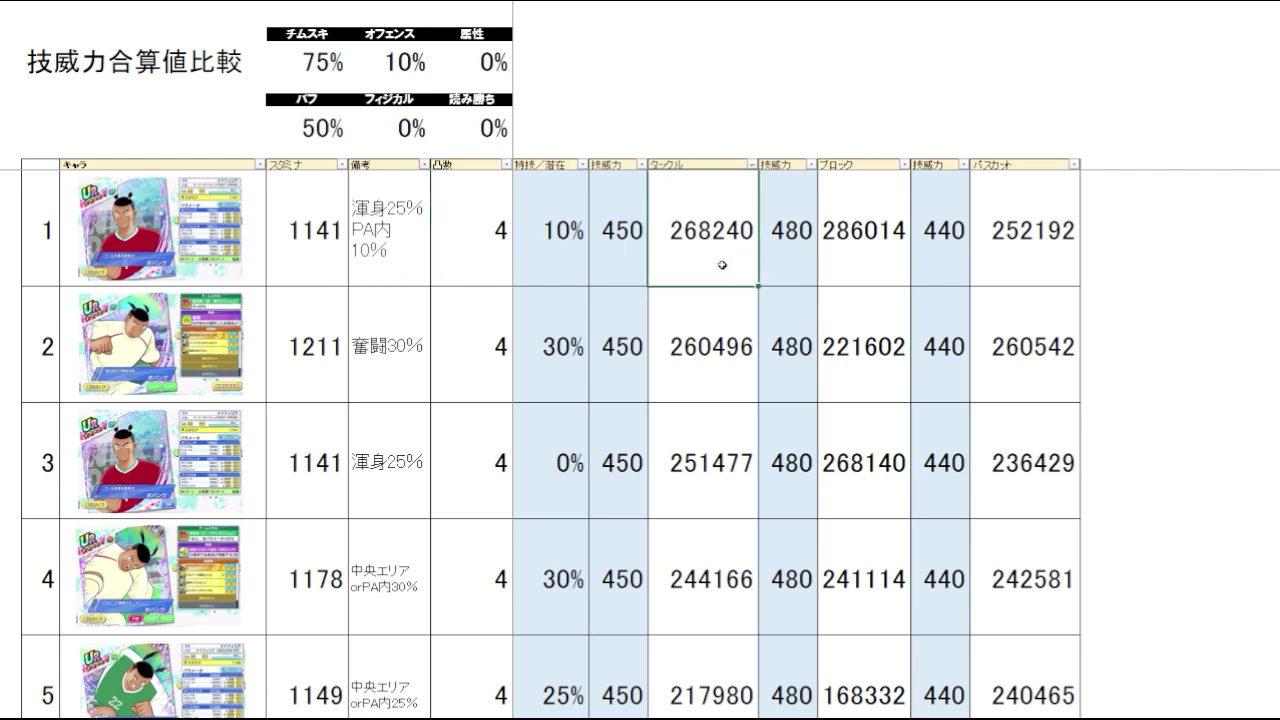
Compare the タックル 技威力 values and the second- and third-ranked cards' タックル totals along with their 備考 conditions.
drag(621, 300, 612, 423)
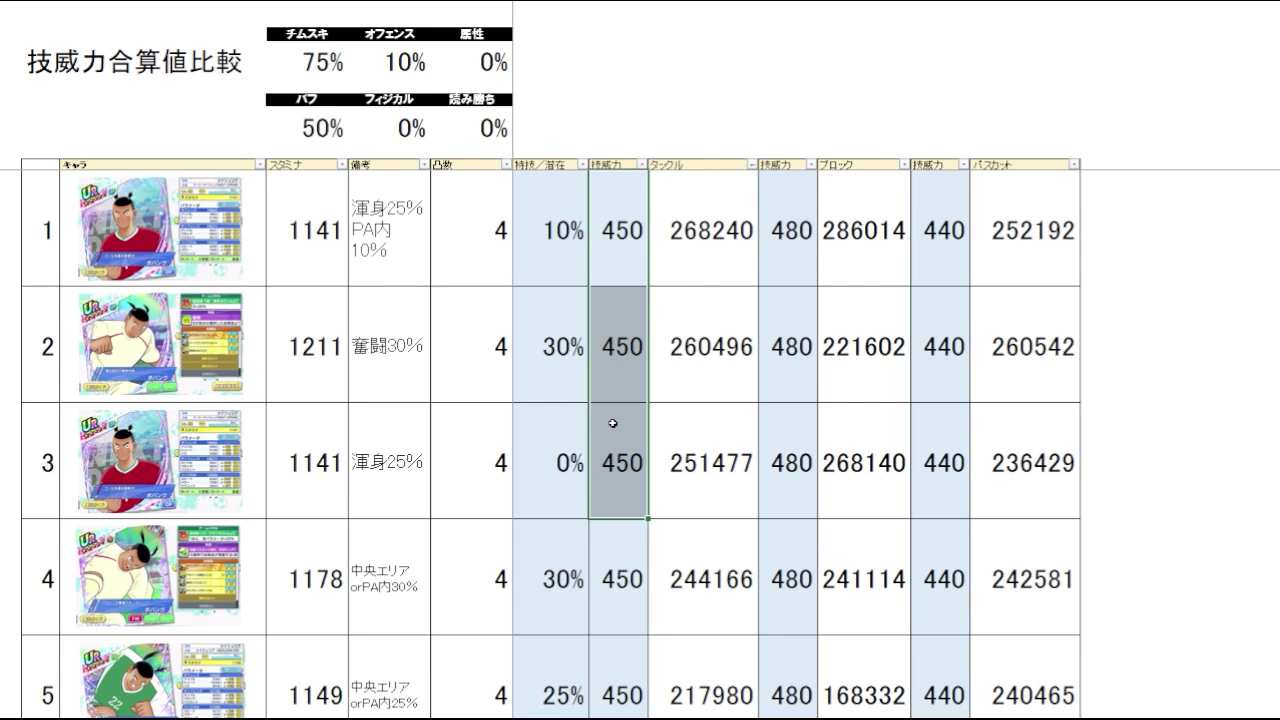
click(709, 272)
click(721, 398)
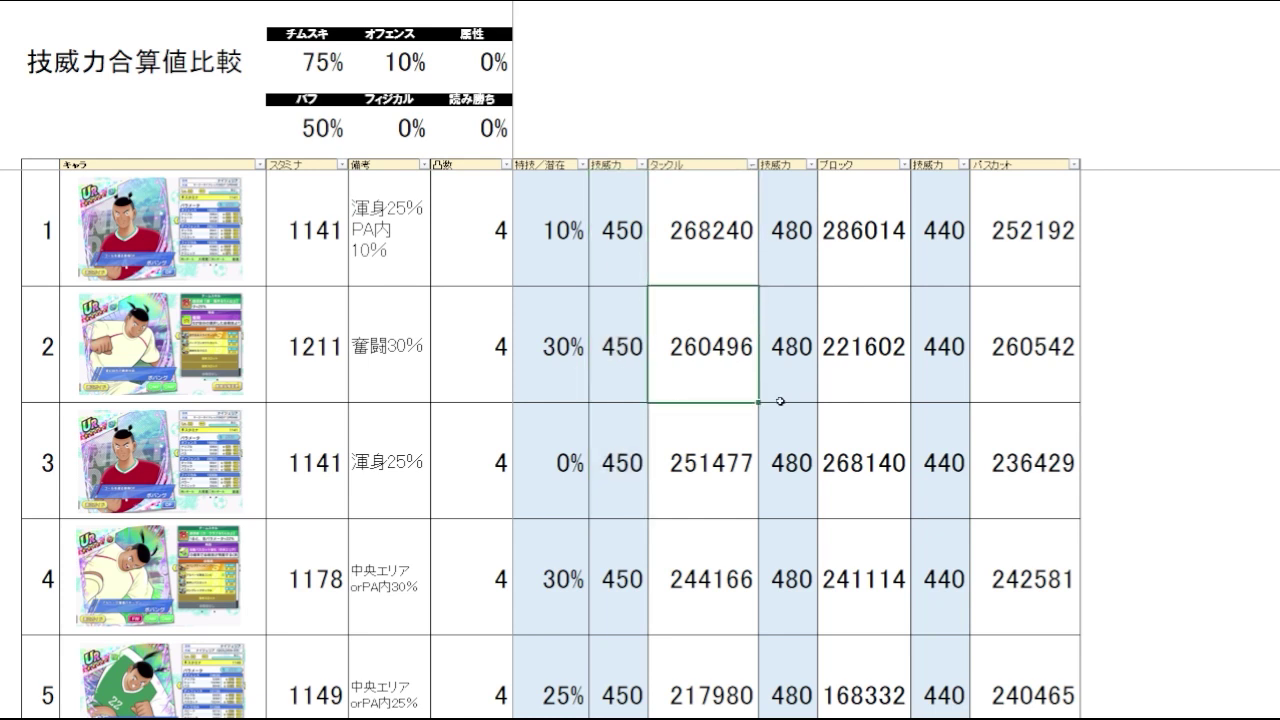
click(398, 384)
click(692, 383)
key(Down)
click(398, 499)
click(676, 499)
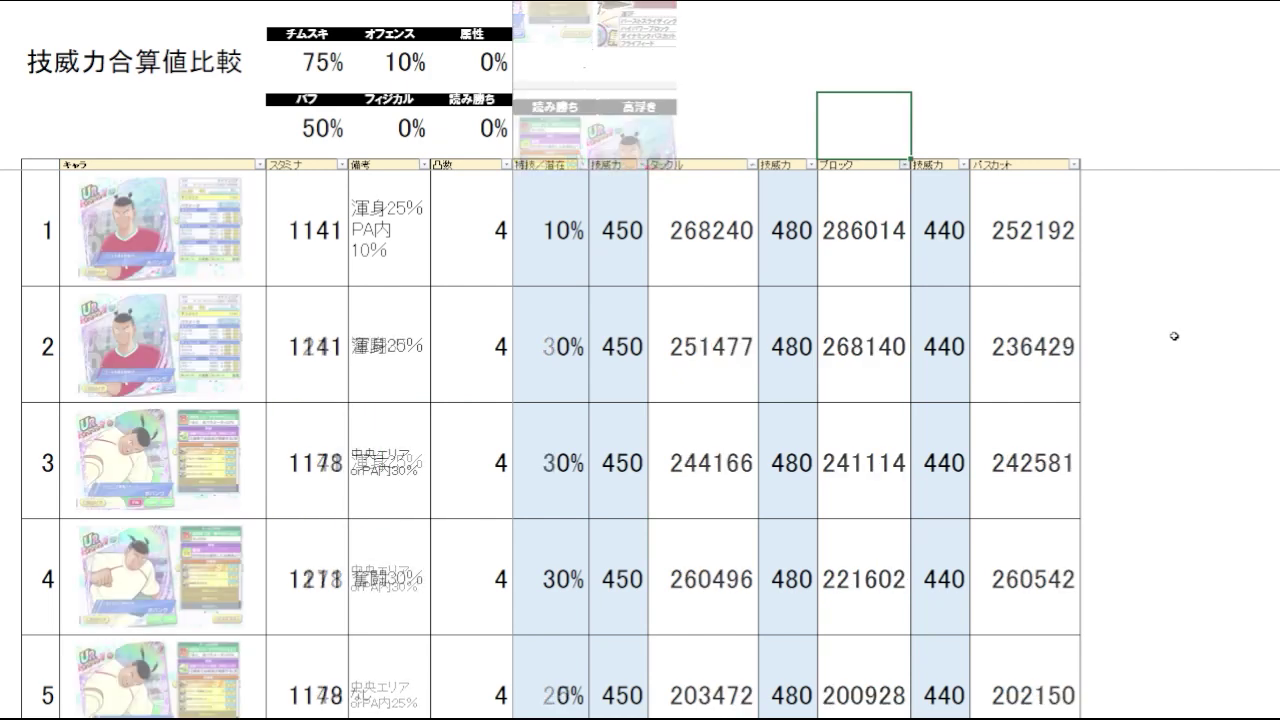
Compare the ブロック totals of the four top-ranked cards and check the third card's 備考 condition.
click(1171, 337)
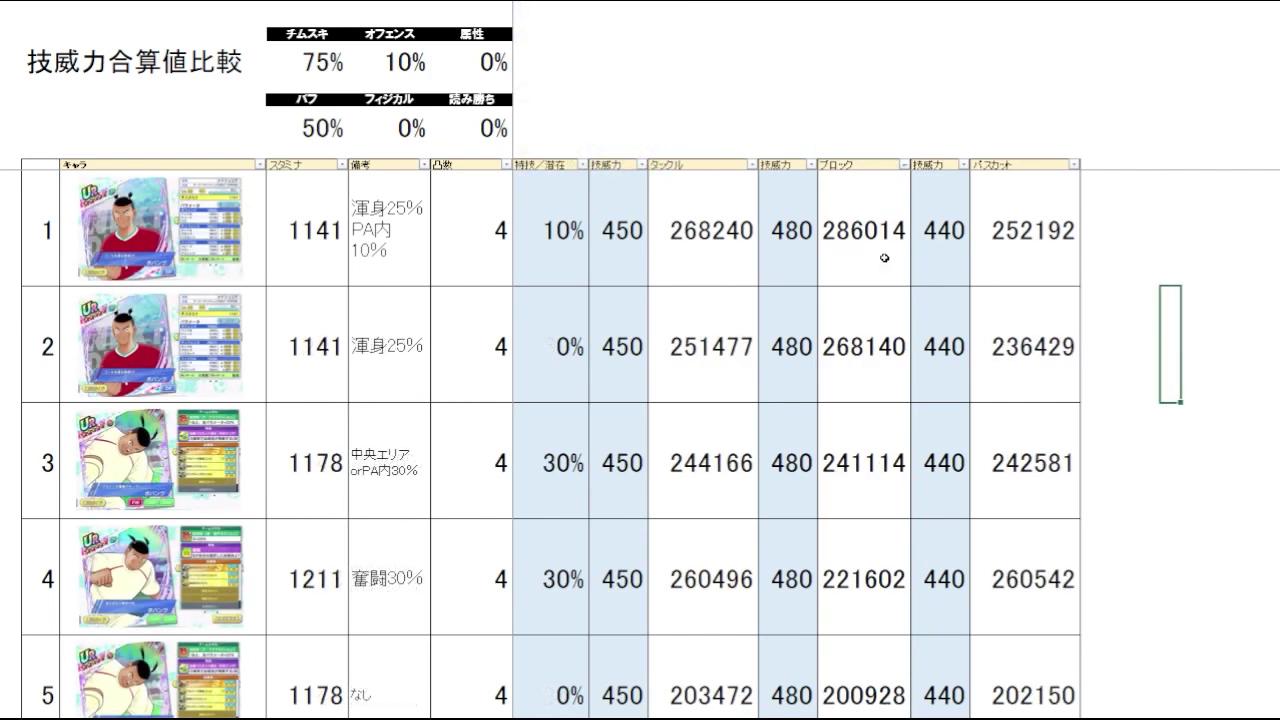
drag(884, 258, 885, 346)
click(1216, 390)
click(888, 506)
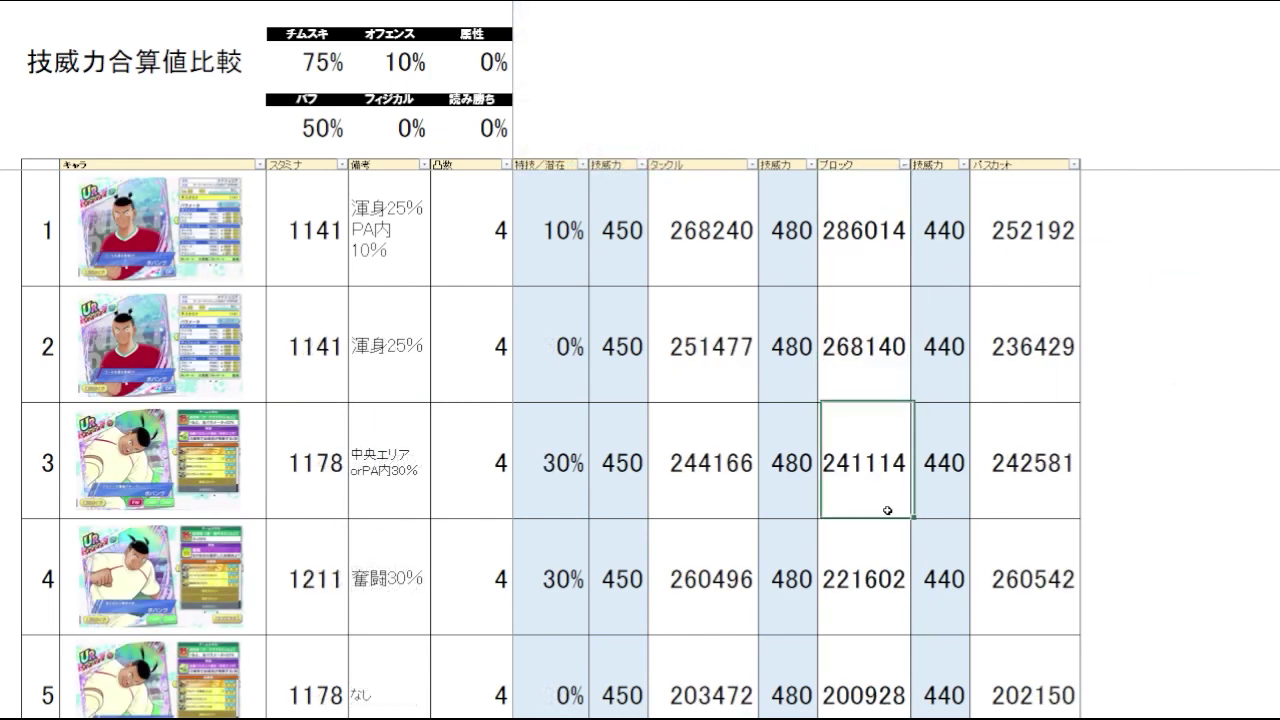
click(345, 503)
click(412, 497)
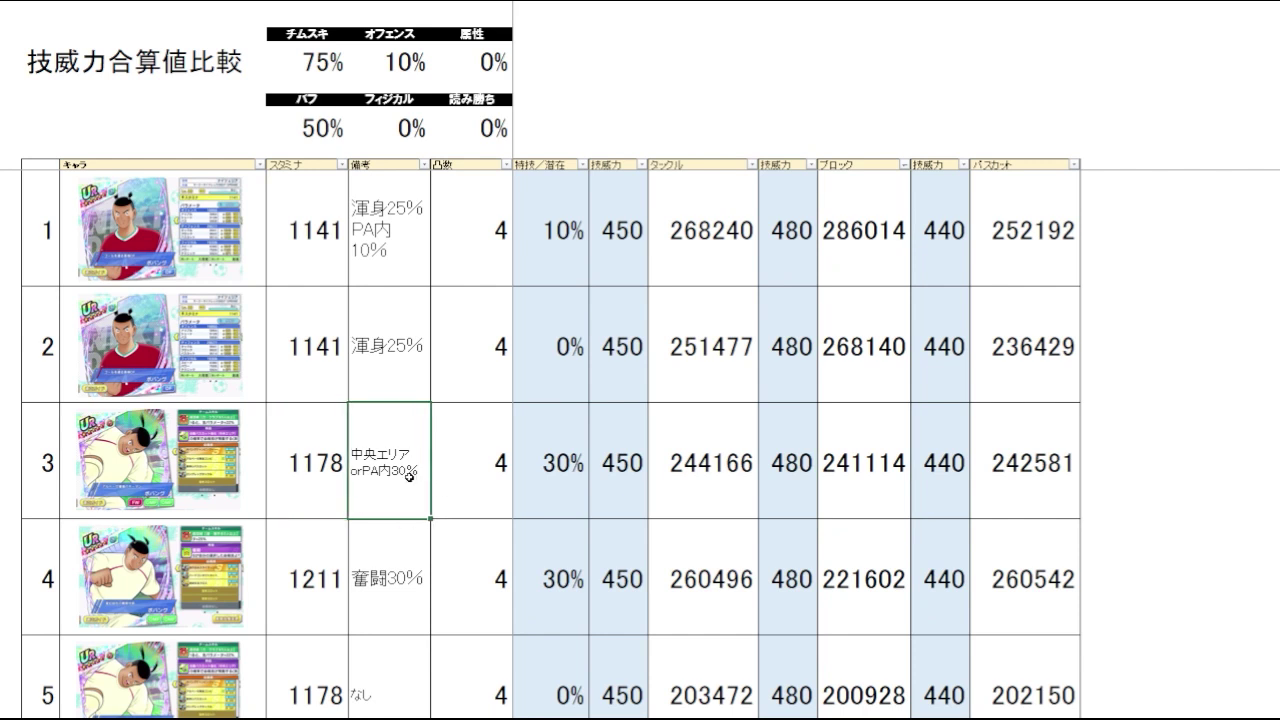
click(877, 495)
key(Down)
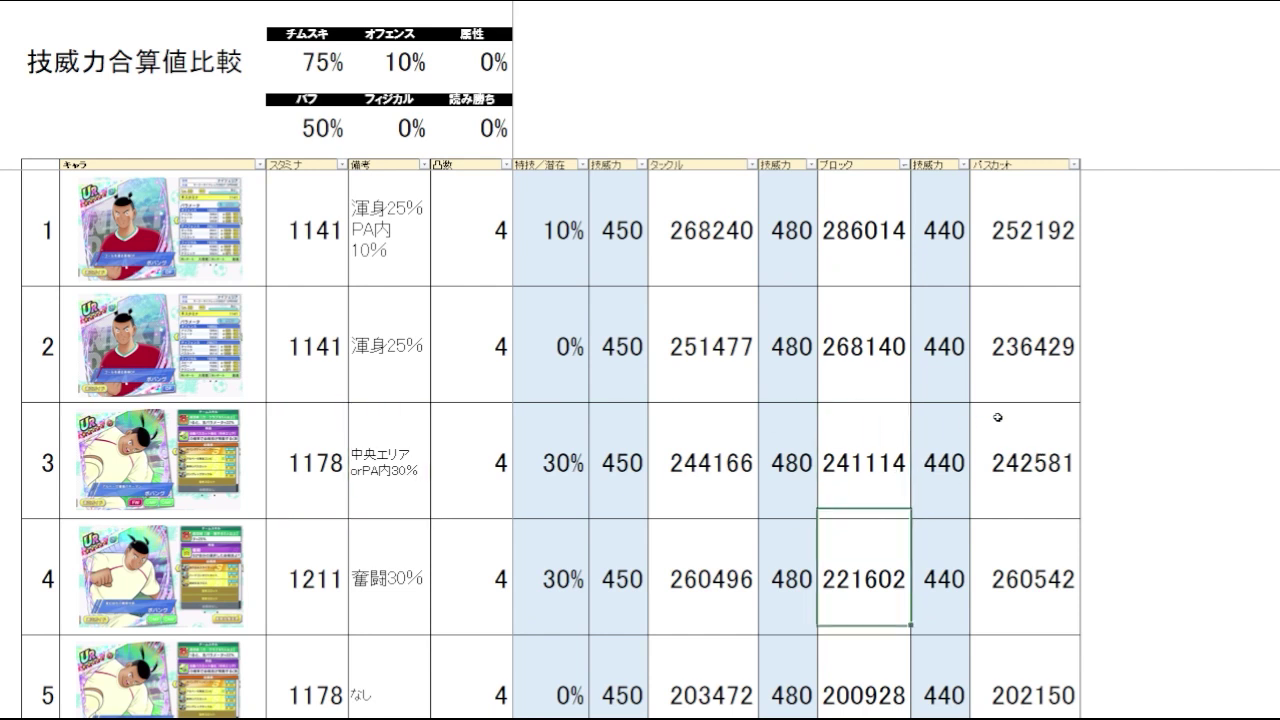
Go back to the first-ranked ブロック total and look over the lower-ranked cards in the list.
key(Up)
key(Up)
key(Up)
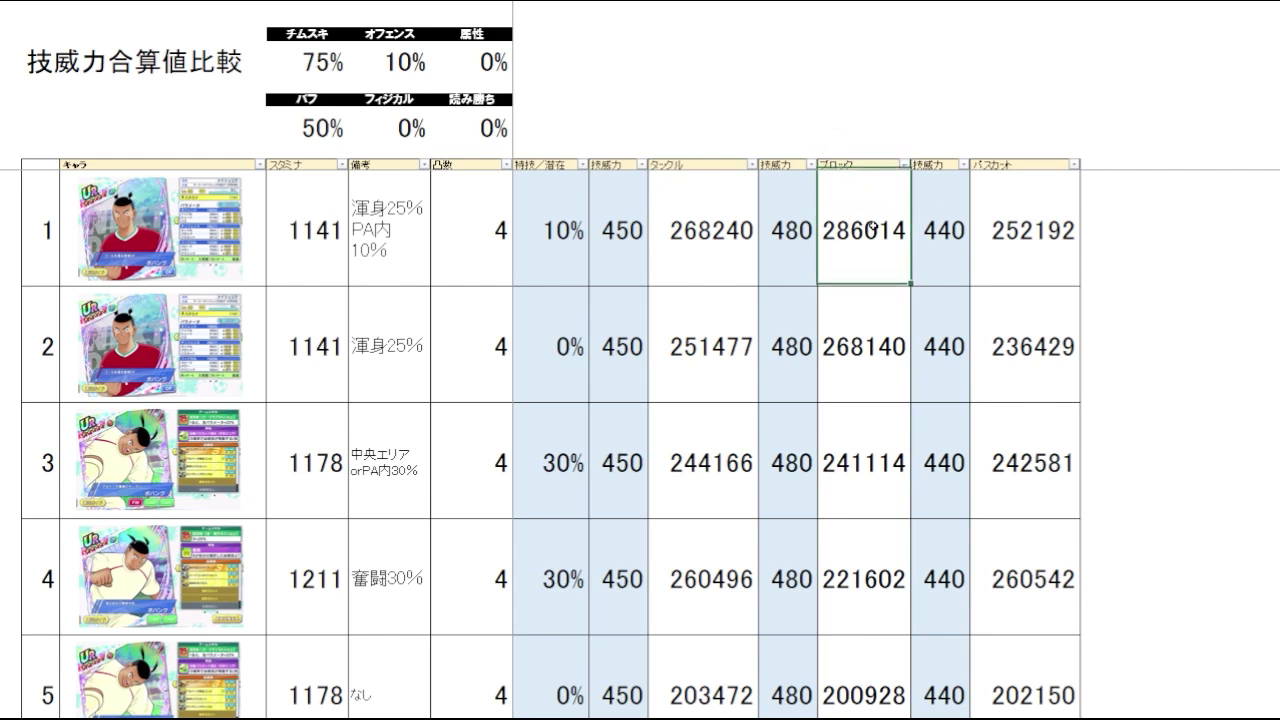
click(1157, 239)
click(1134, 310)
click(1144, 231)
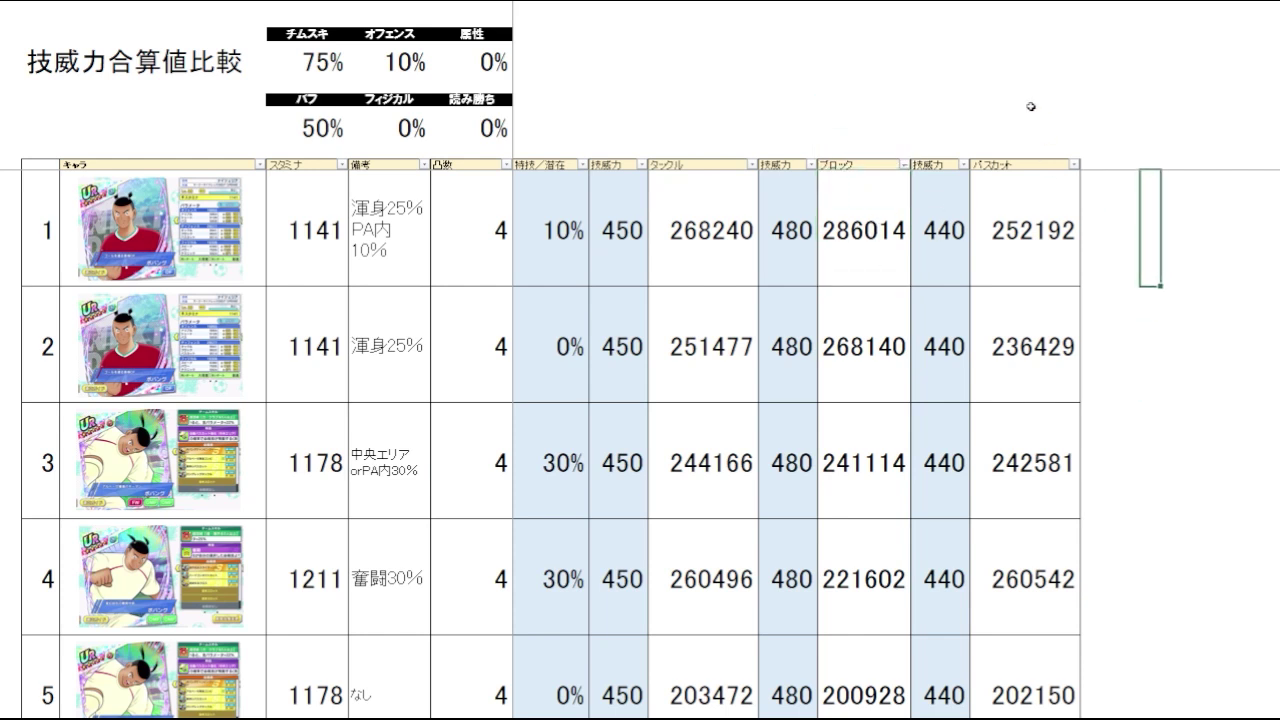
click(1030, 106)
scroll(1046, 300, down, 2)
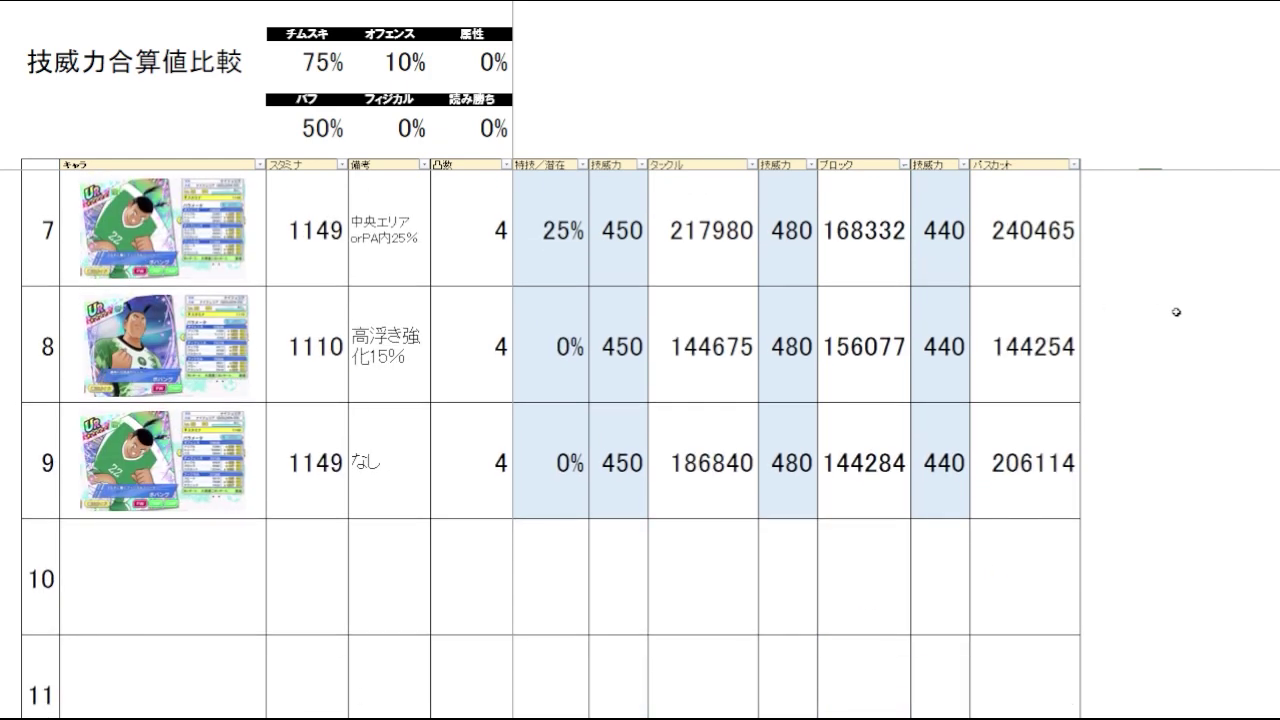
scroll(1176, 312, up, 2)
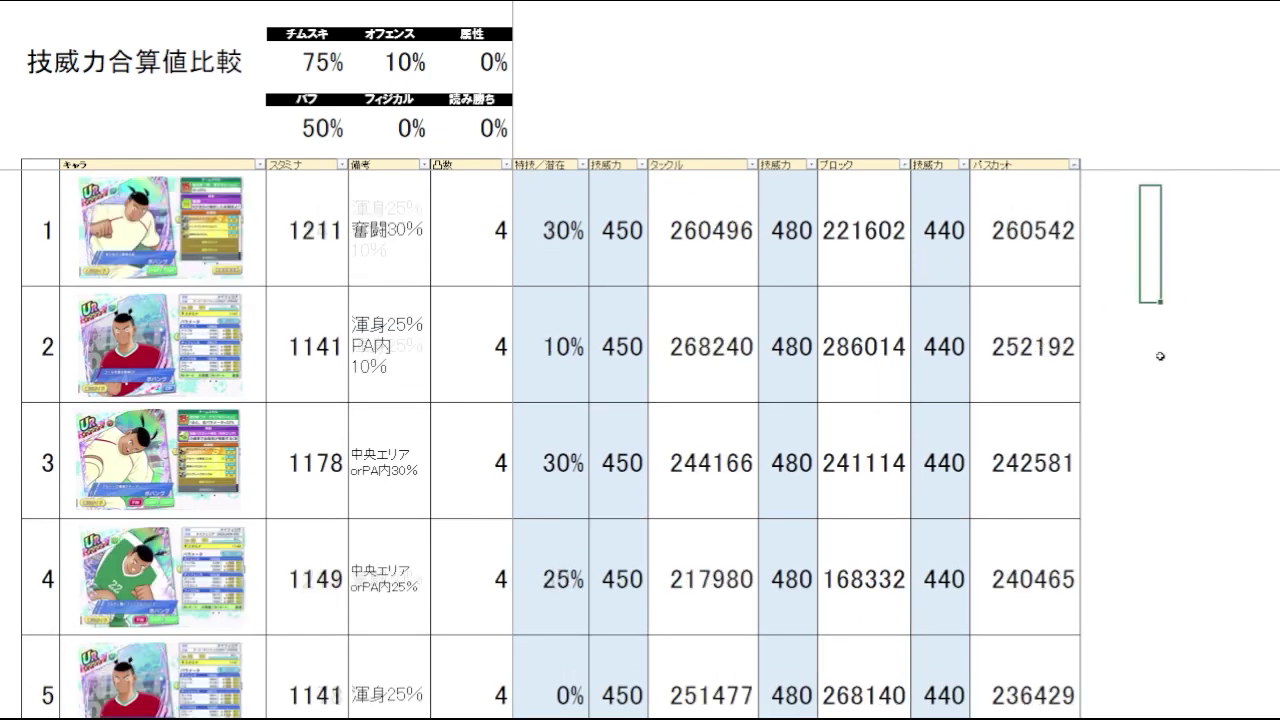
Compare the パスカット totals of the four top-ranked cards in the list.
click(1042, 246)
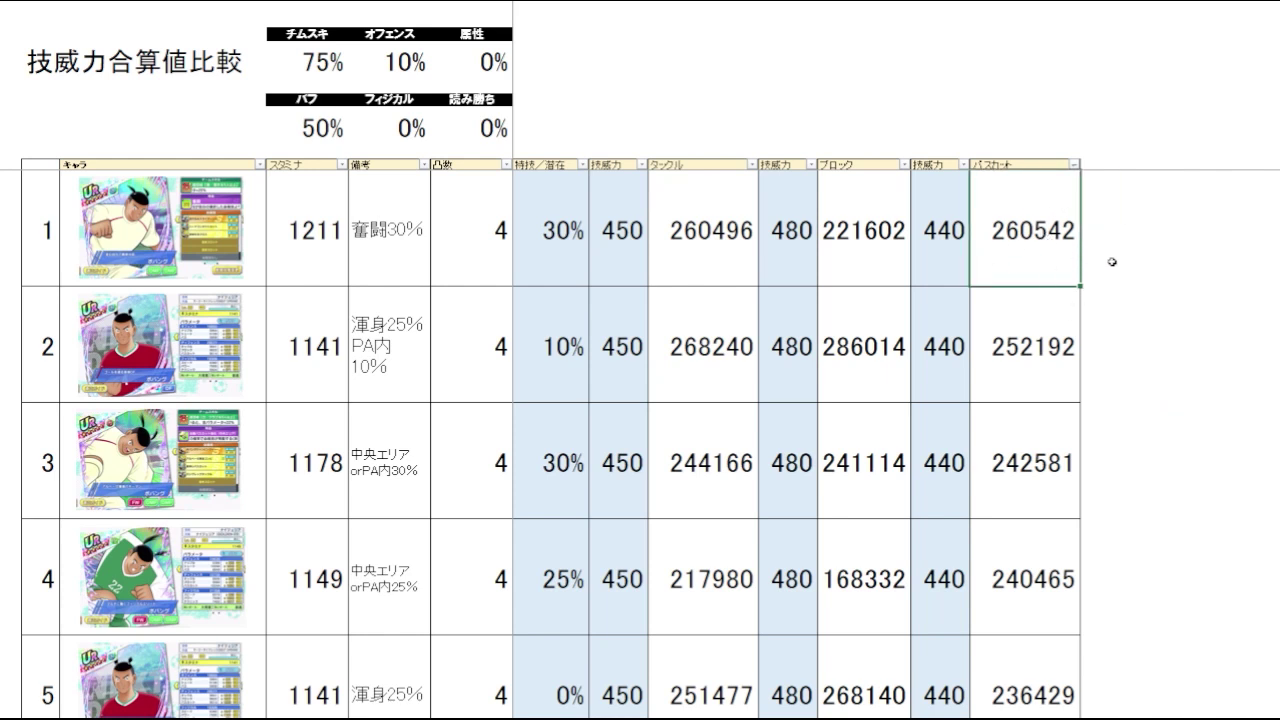
click(1048, 355)
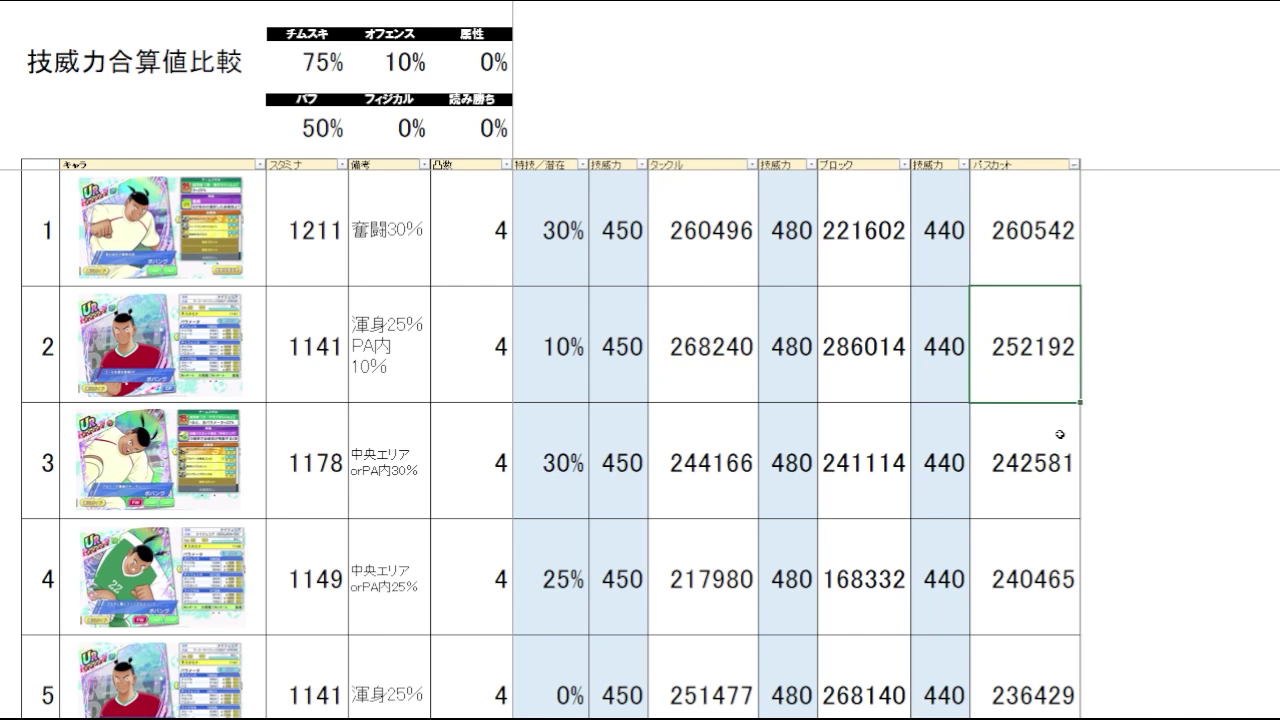
key(Down)
key(Down)
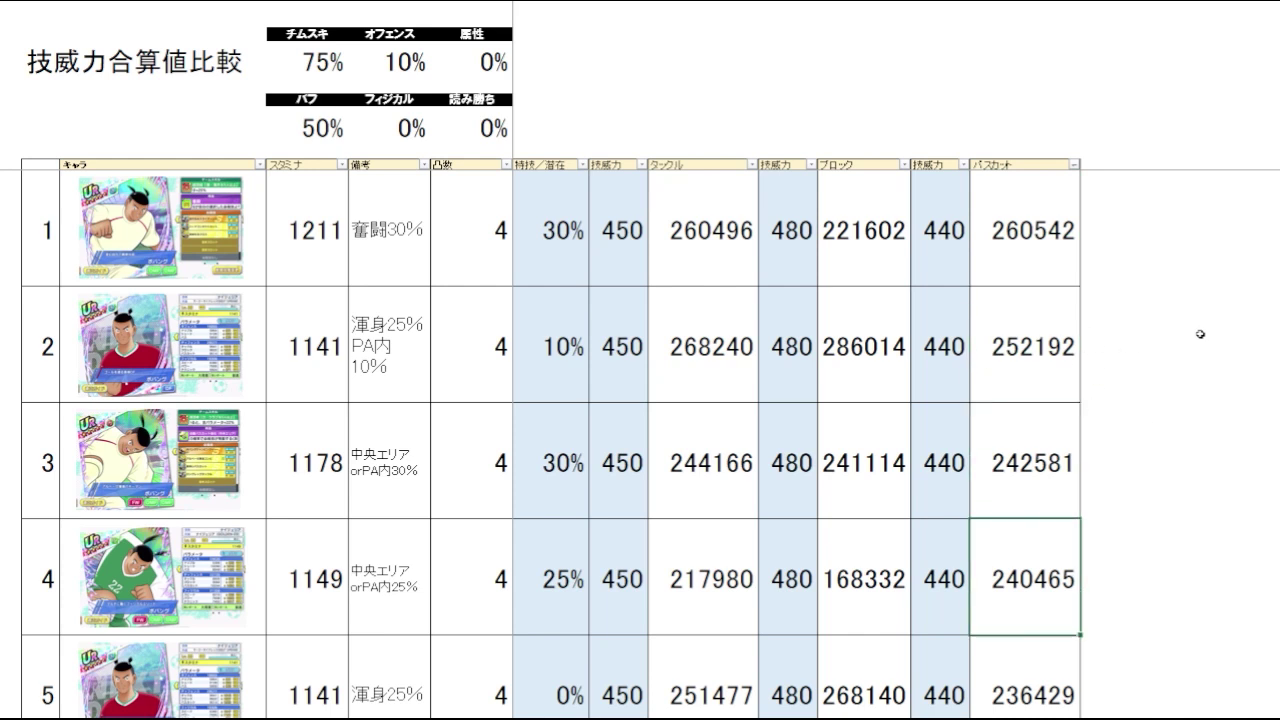
key(Up)
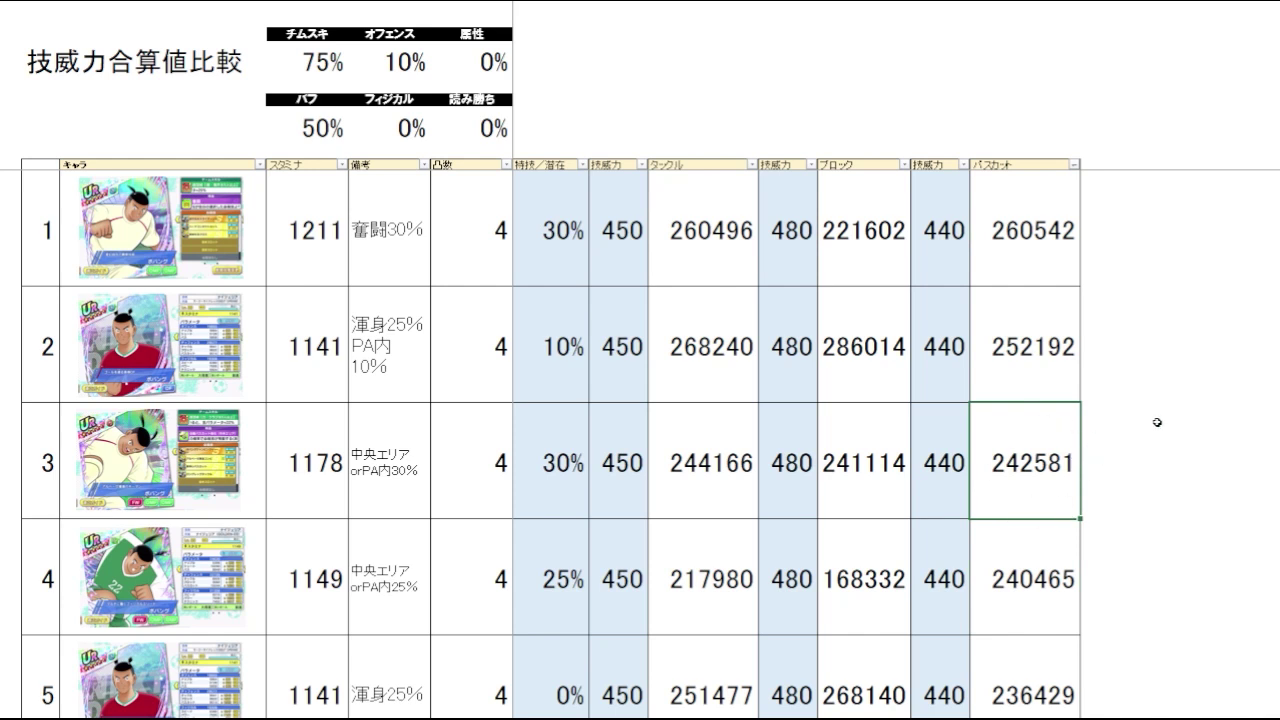
key(Down)
key(Up)
Examine the third-ranked card's スタミナ, its 中央エリアorPA内30% condition and its パスカット total.
scroll(1000, 480, down, 1)
drag(317, 366, 394, 377)
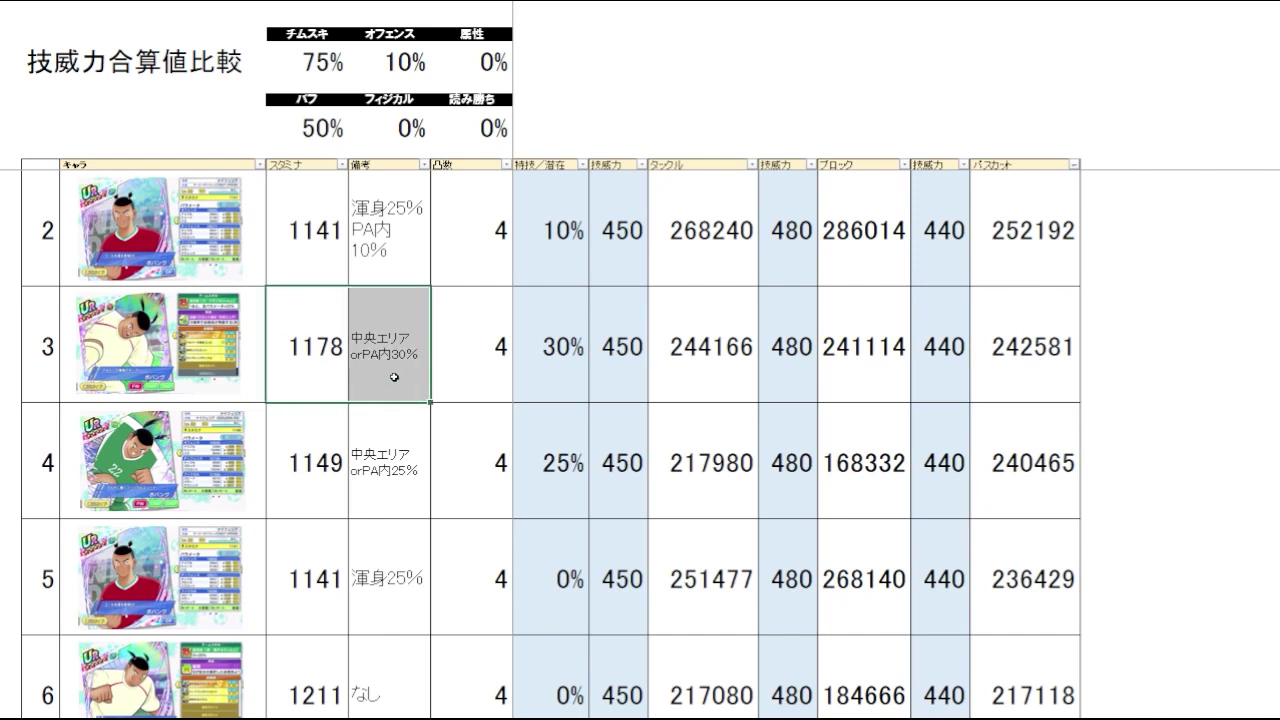
click(372, 378)
click(1050, 362)
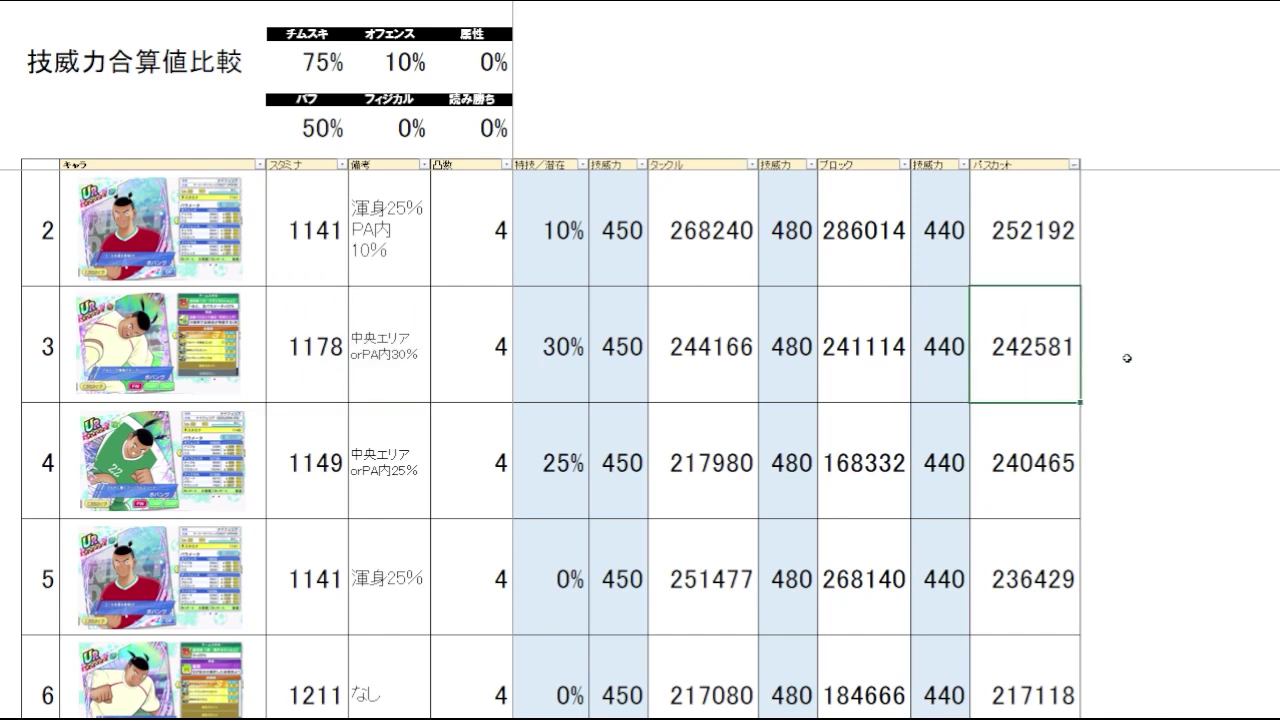
click(1168, 361)
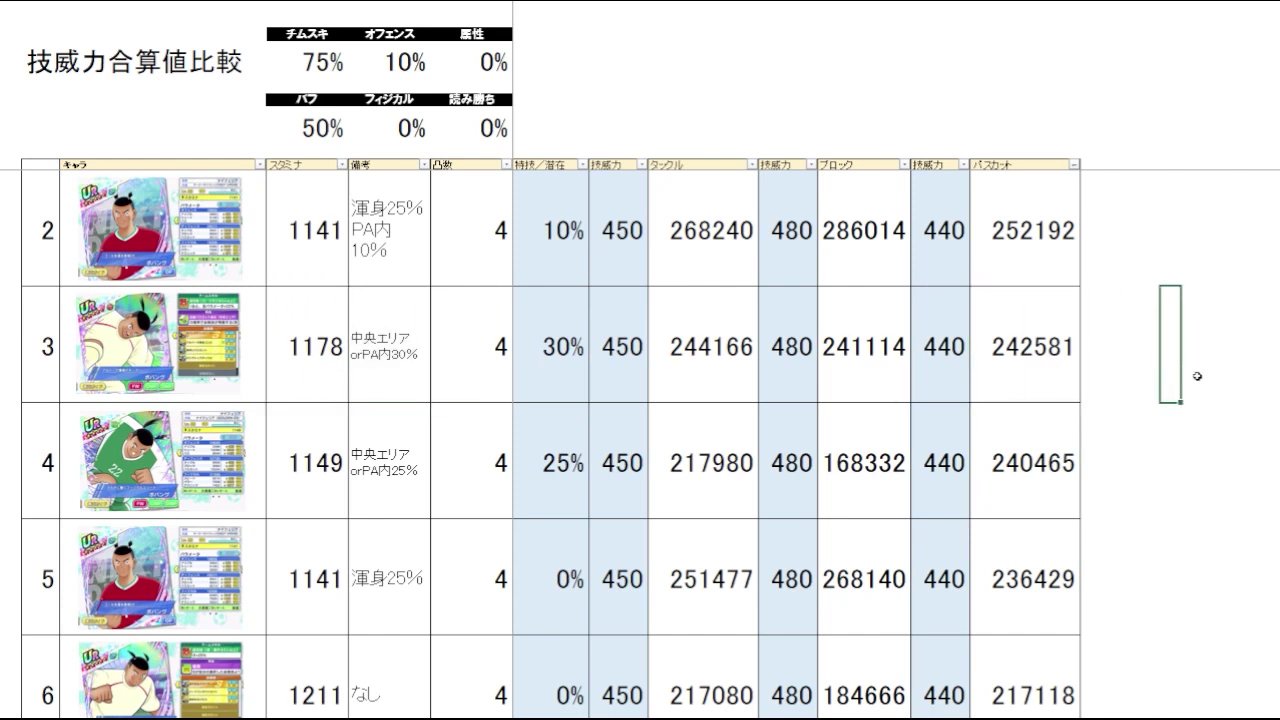
Compare the タックル and パスカット totals of the third-ranked card with the 中央エリアorPA内30% condition.
click(1029, 367)
click(686, 360)
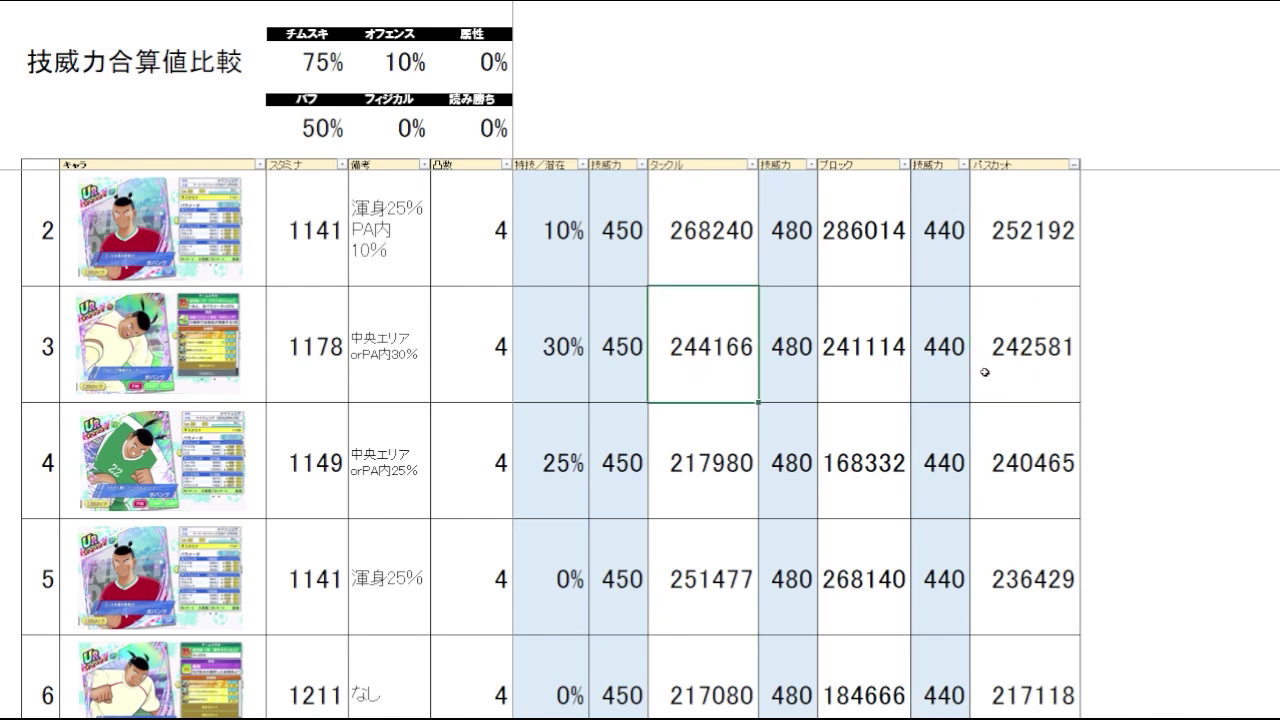
click(986, 363)
click(690, 370)
click(1031, 365)
click(1162, 369)
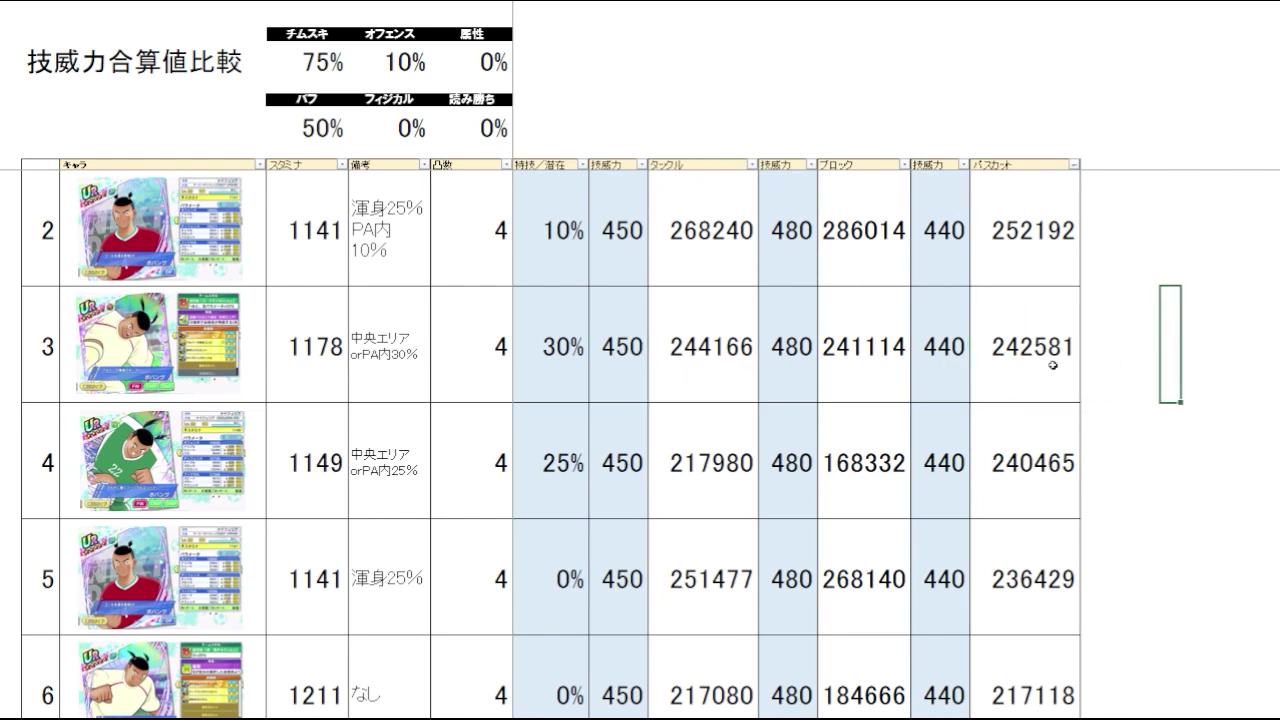
click(1040, 366)
click(720, 369)
click(1022, 358)
click(1151, 352)
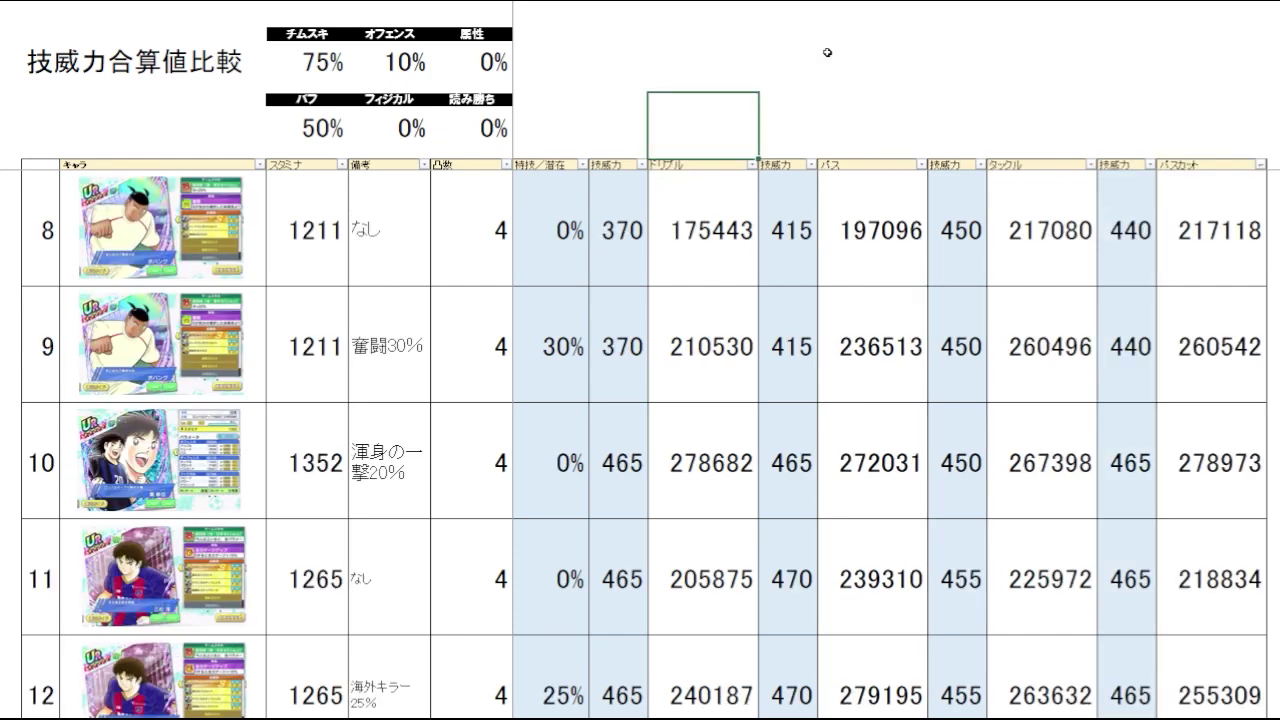
Look through the lower-ranked cards in the ドリブル, パス, タックル and パスカット comparison table.
key(Down)
key(Down)
key(Down)
key(Down)
key(Down)
key(Down)
key(Down)
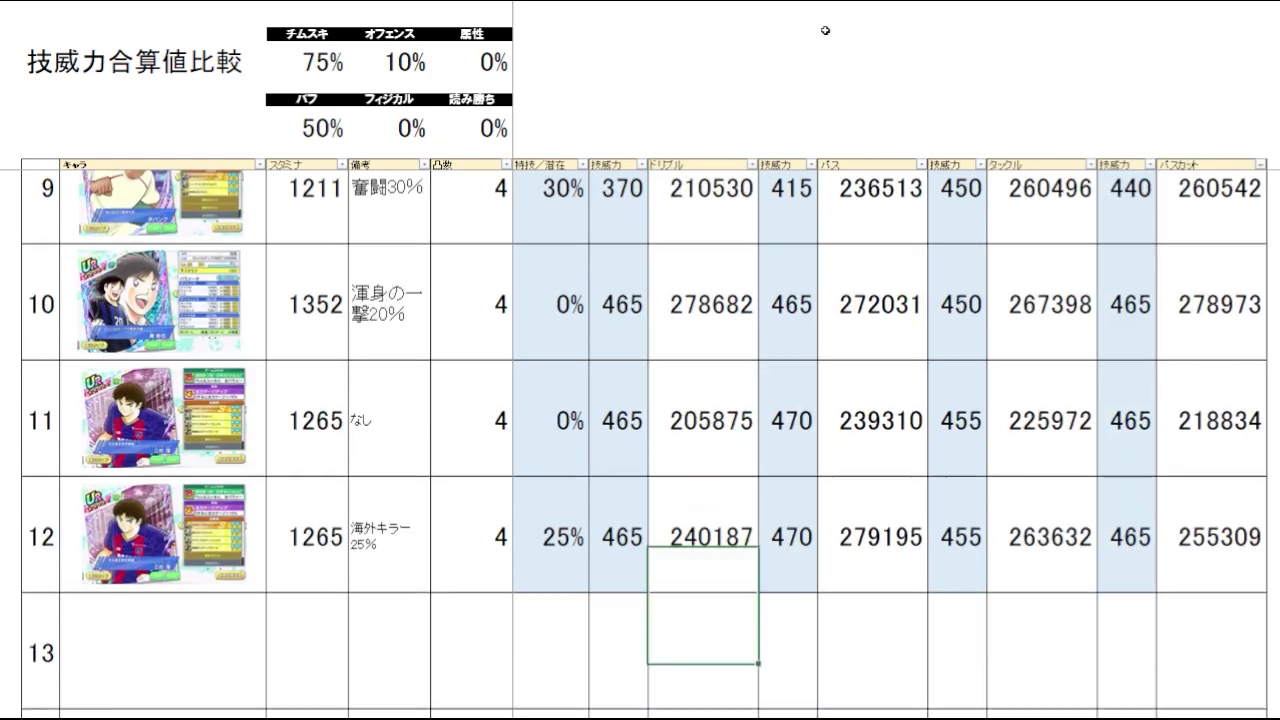
scroll(777, 374, up, 1)
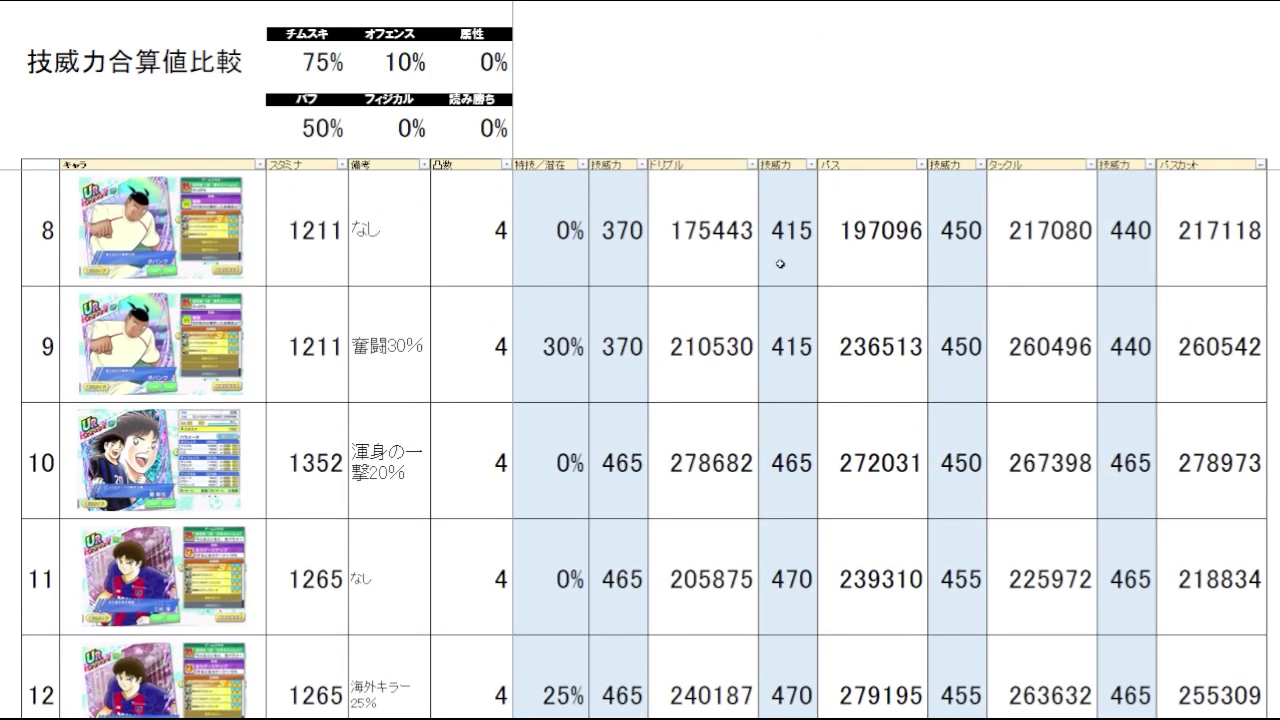
Sort the comparison table by ドリブル total in descending order.
key(Up)
key(Up)
key(Up)
click(749, 110)
click(752, 165)
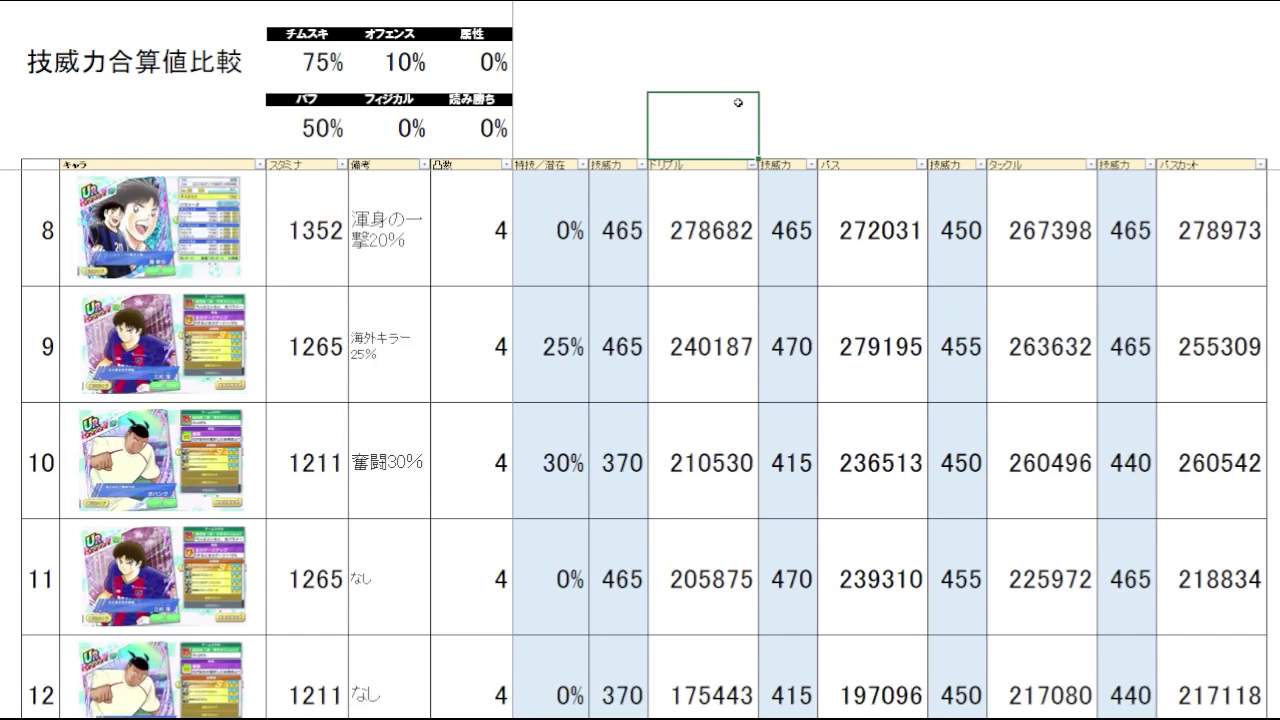
Compare the ドリブル totals of the cards ranked 8 to 10, including their 渾身の一撃20%, 海外キラー25% and 奮闘30% conditions.
click(880, 101)
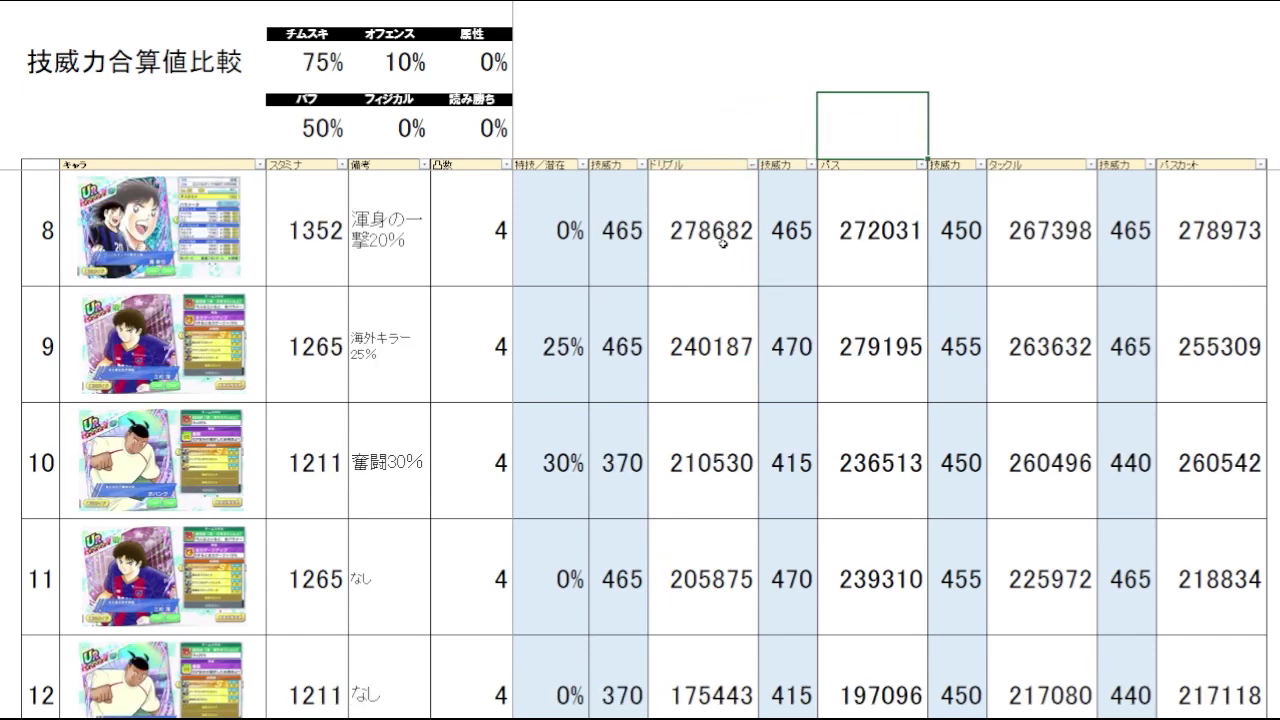
drag(723, 243, 385, 346)
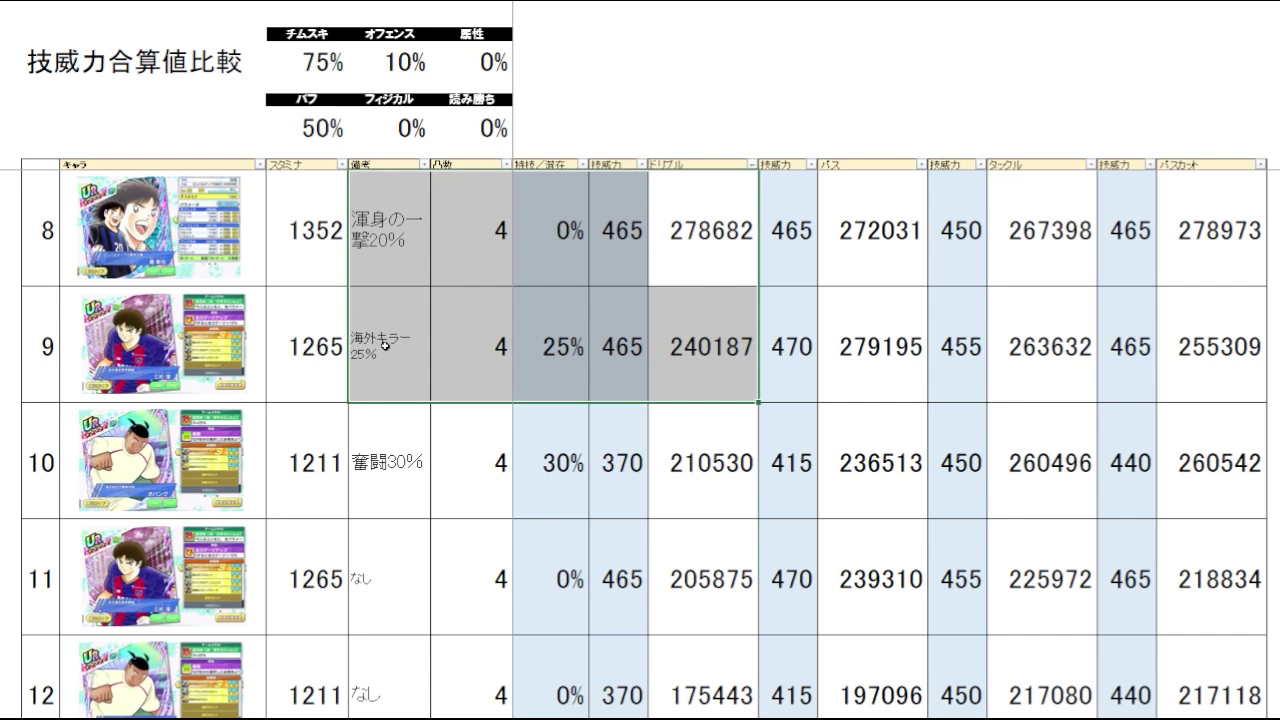
click(670, 255)
drag(690, 360, 313, 352)
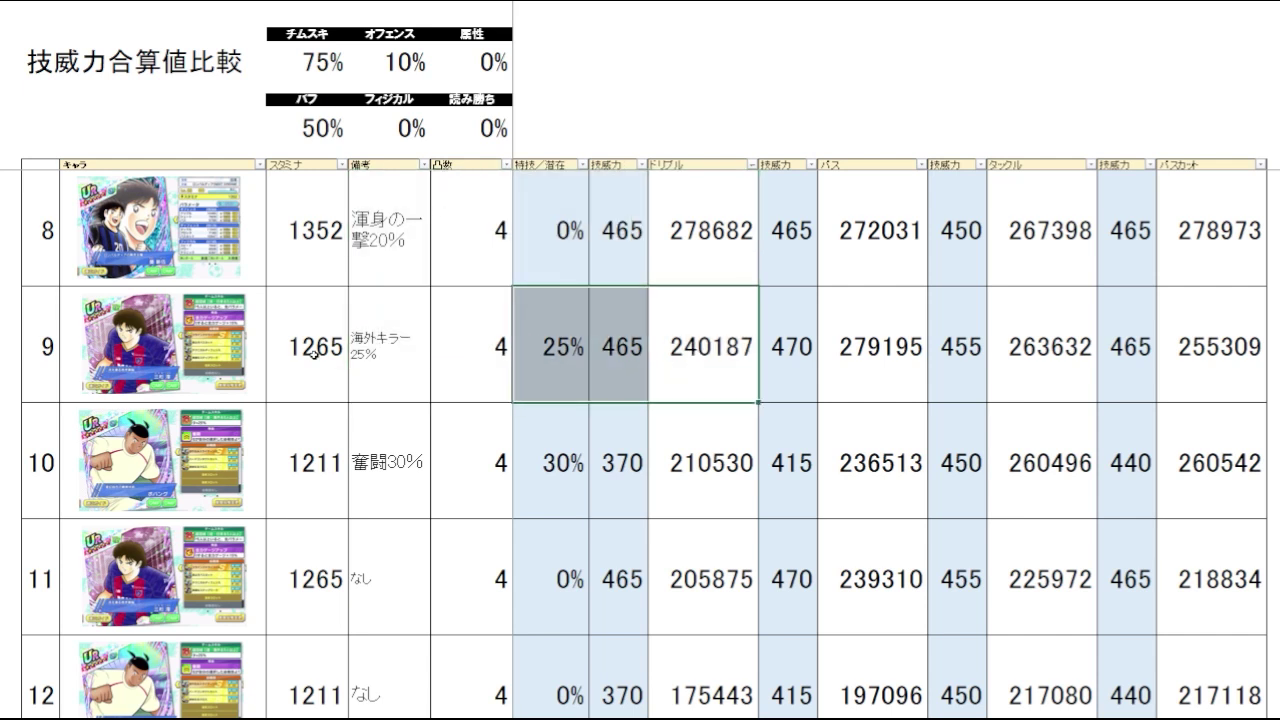
drag(708, 494, 347, 459)
click(663, 466)
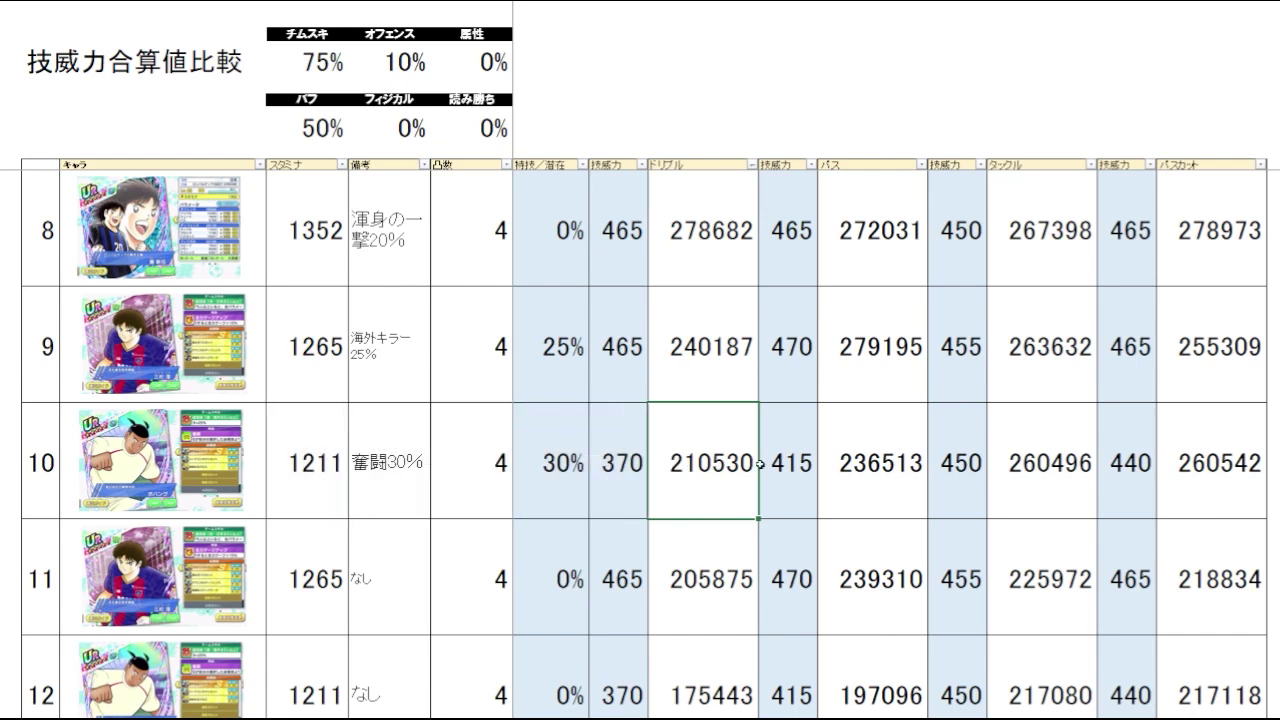
Compare the ドリブル total of the rank 11 card with no condition against the 奮闘30% card ranked above it.
click(752, 628)
scroll(703, 553, down, 1)
drag(714, 488, 360, 487)
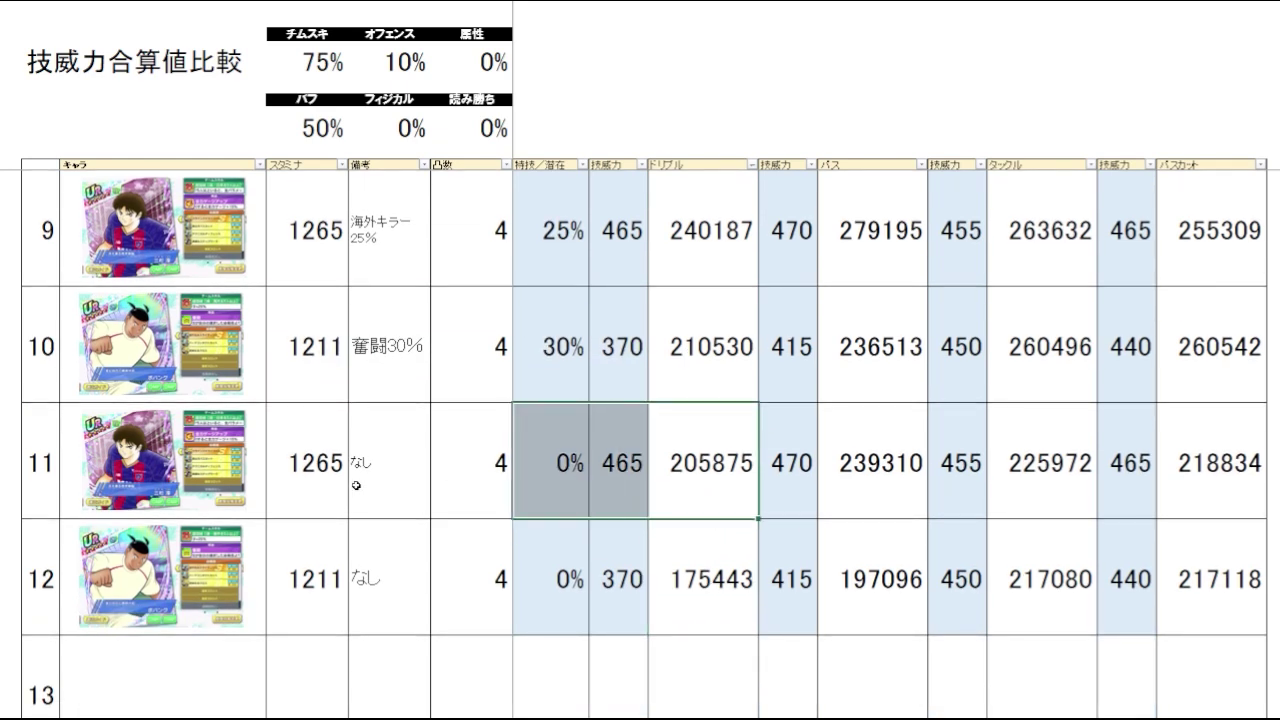
drag(754, 379, 740, 445)
click(708, 361)
Sort the comparison table by パス total in descending order.
click(872, 60)
scroll(900, 163, up, 1)
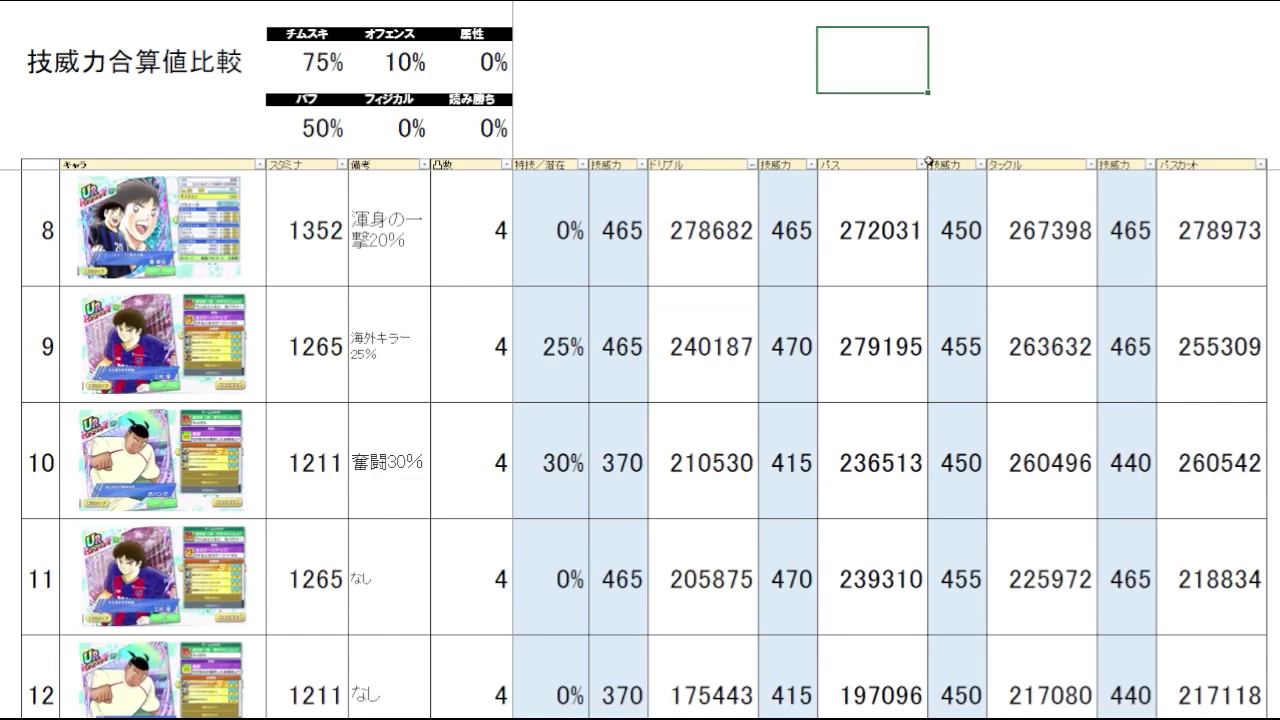
click(922, 164)
key(Return)
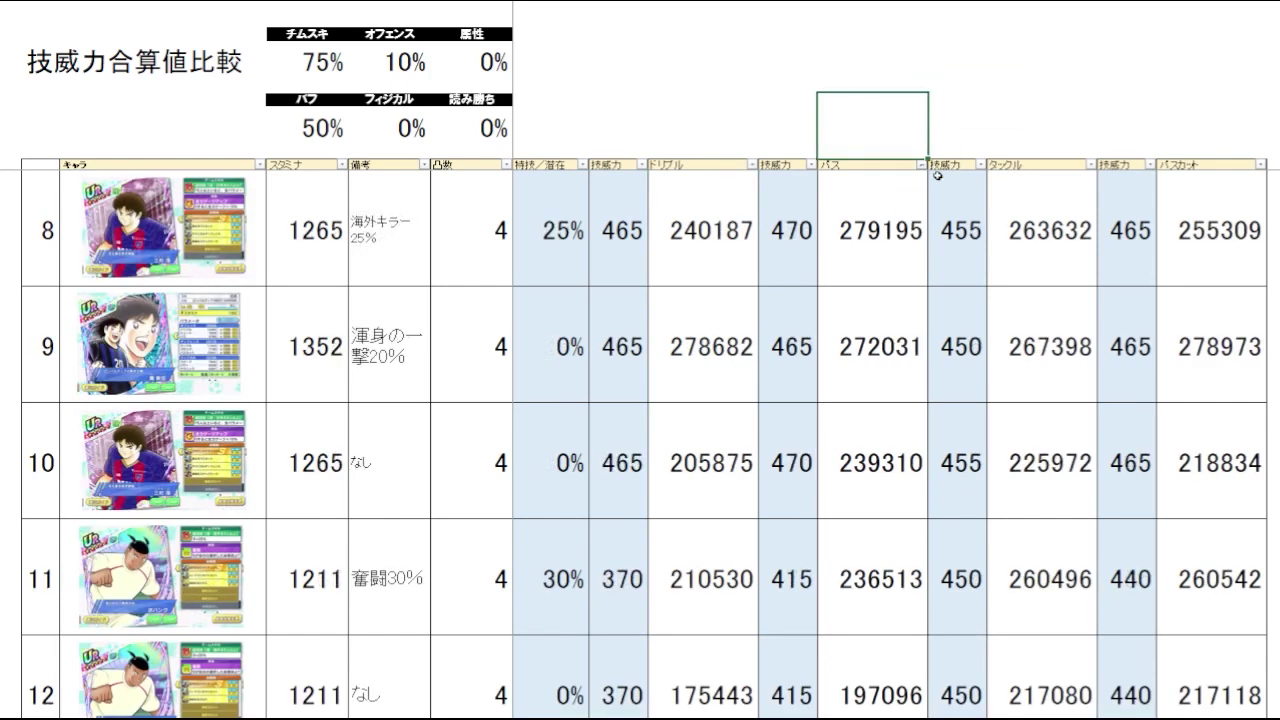
Go through the パス totals of the cards ranked 8 to 11 one by one.
click(895, 270)
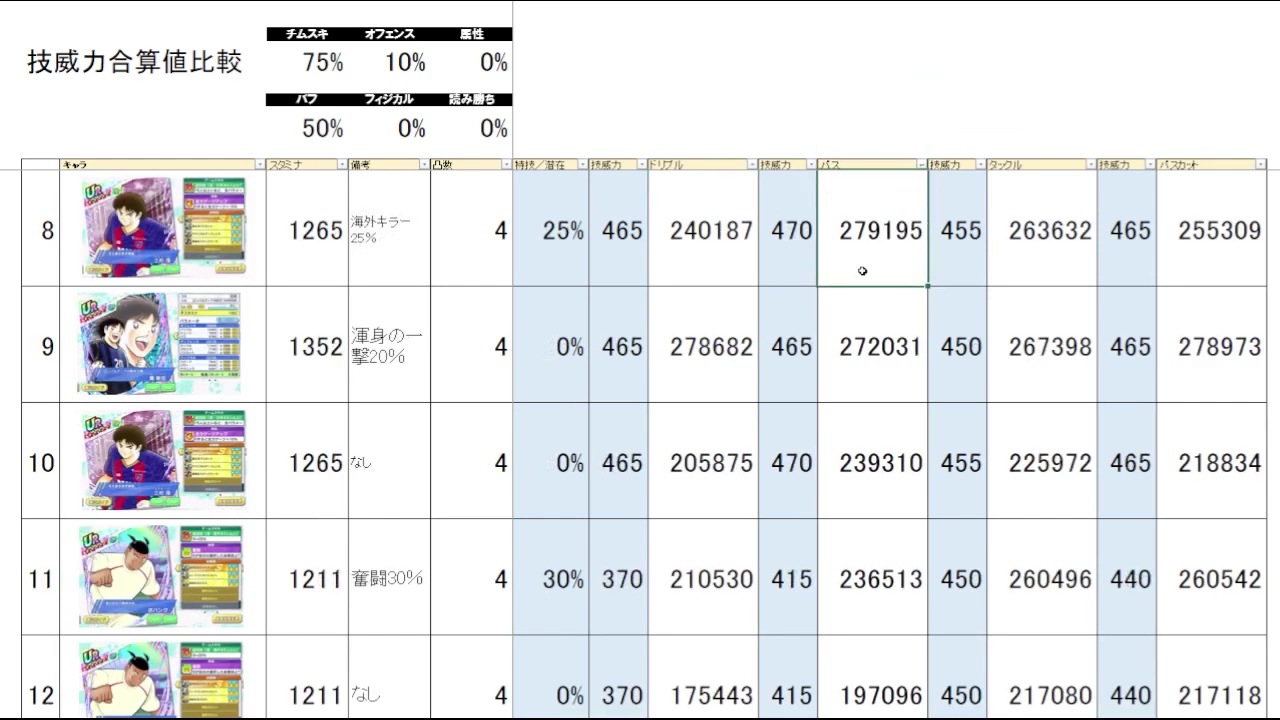
key(Down)
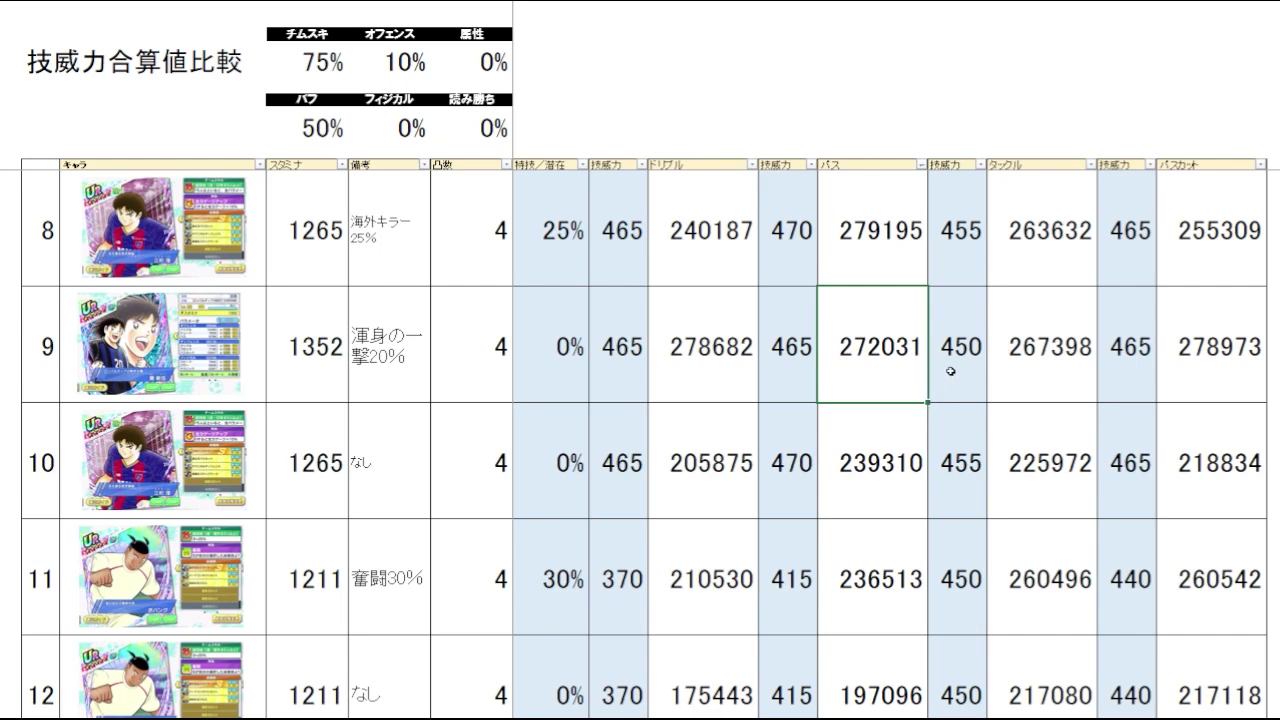
key(Down)
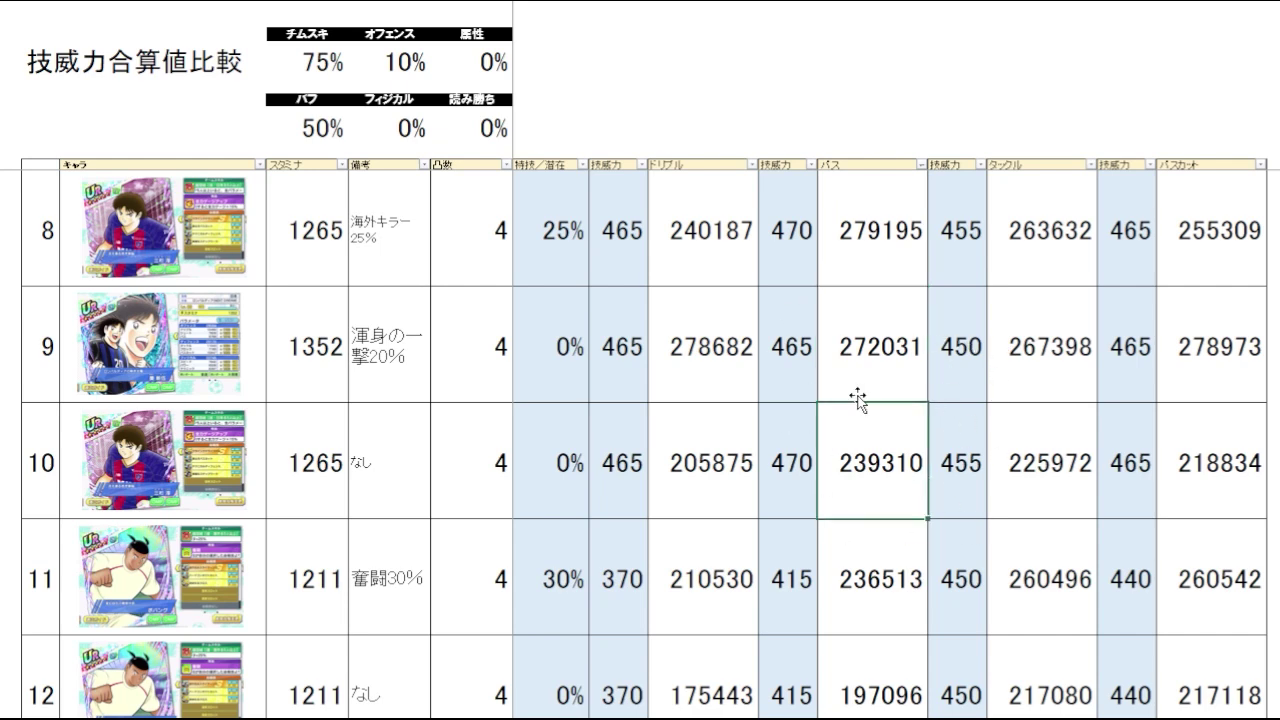
key(Down)
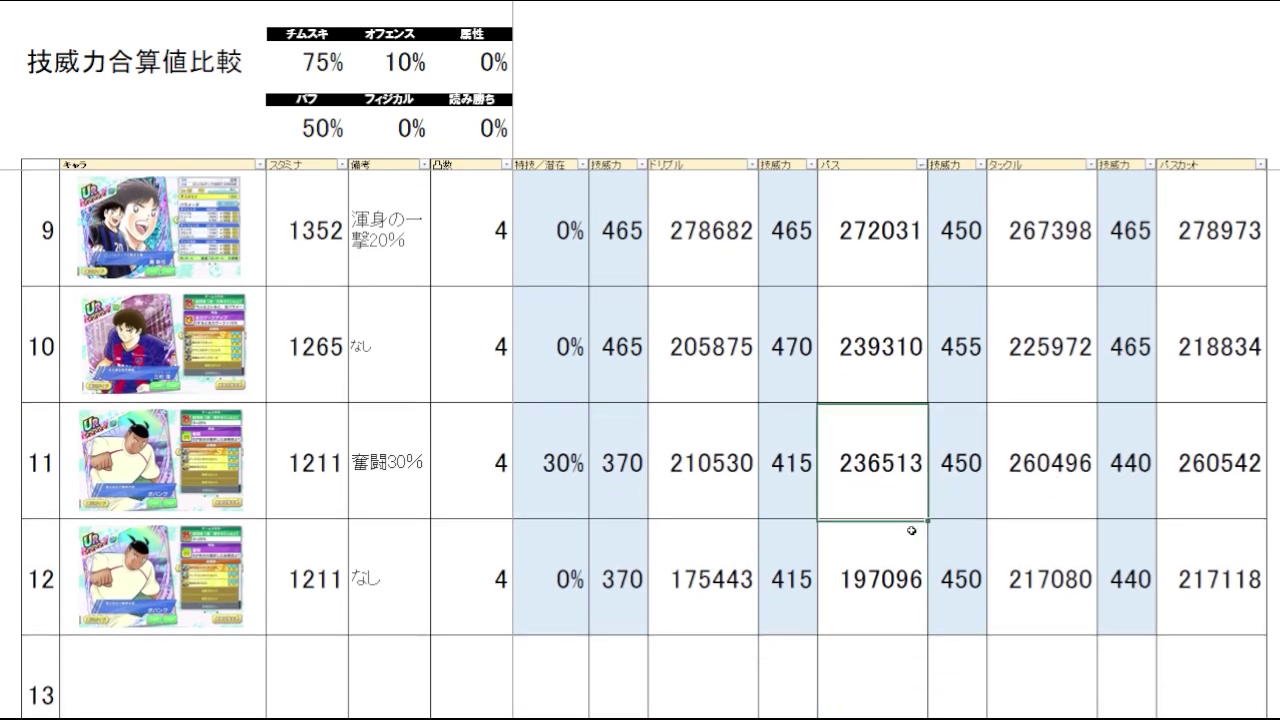
key(Up)
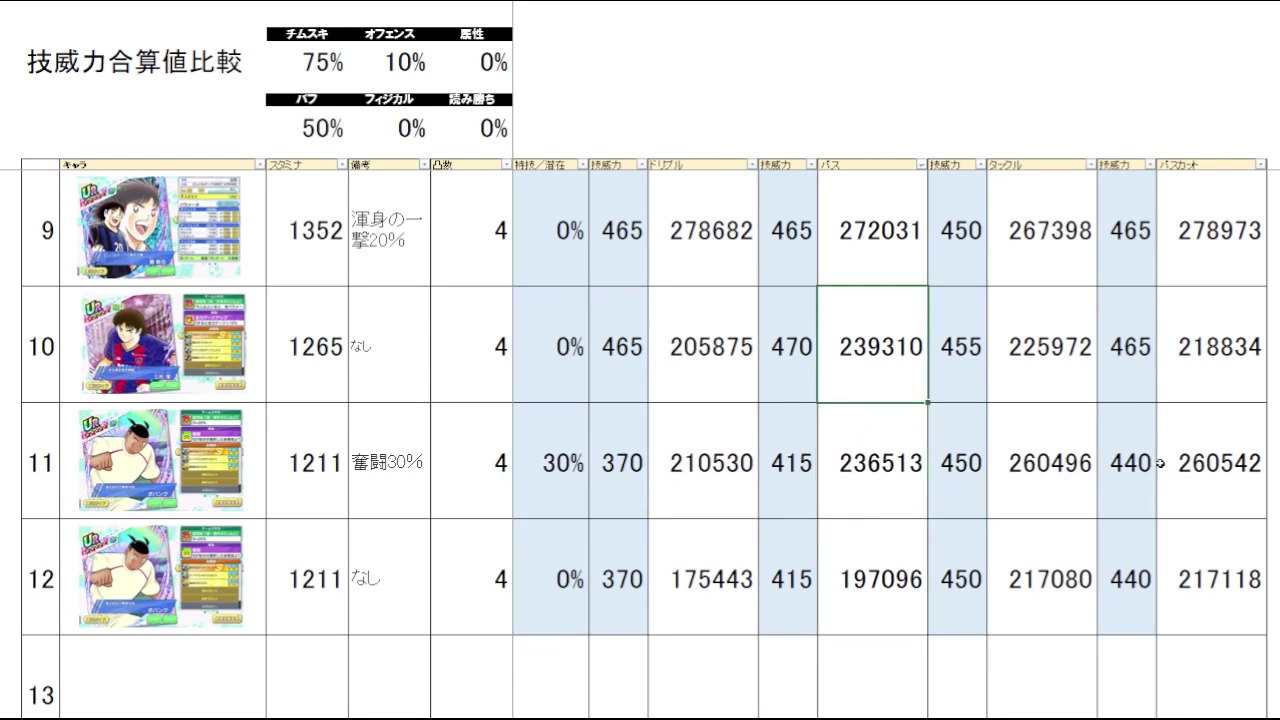
key(Down)
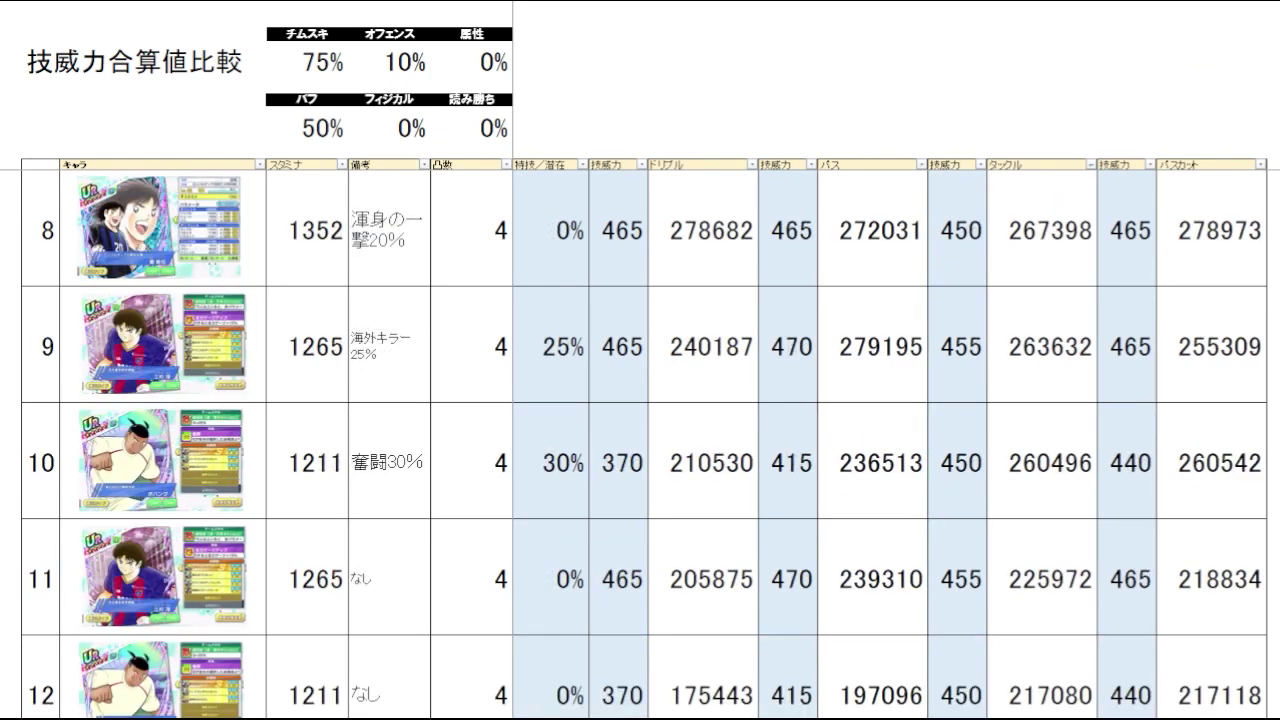
Sort the comparison table by タックル total in descending order and compare the totals of the cards ranked 8 to 10.
click(1094, 123)
click(1057, 266)
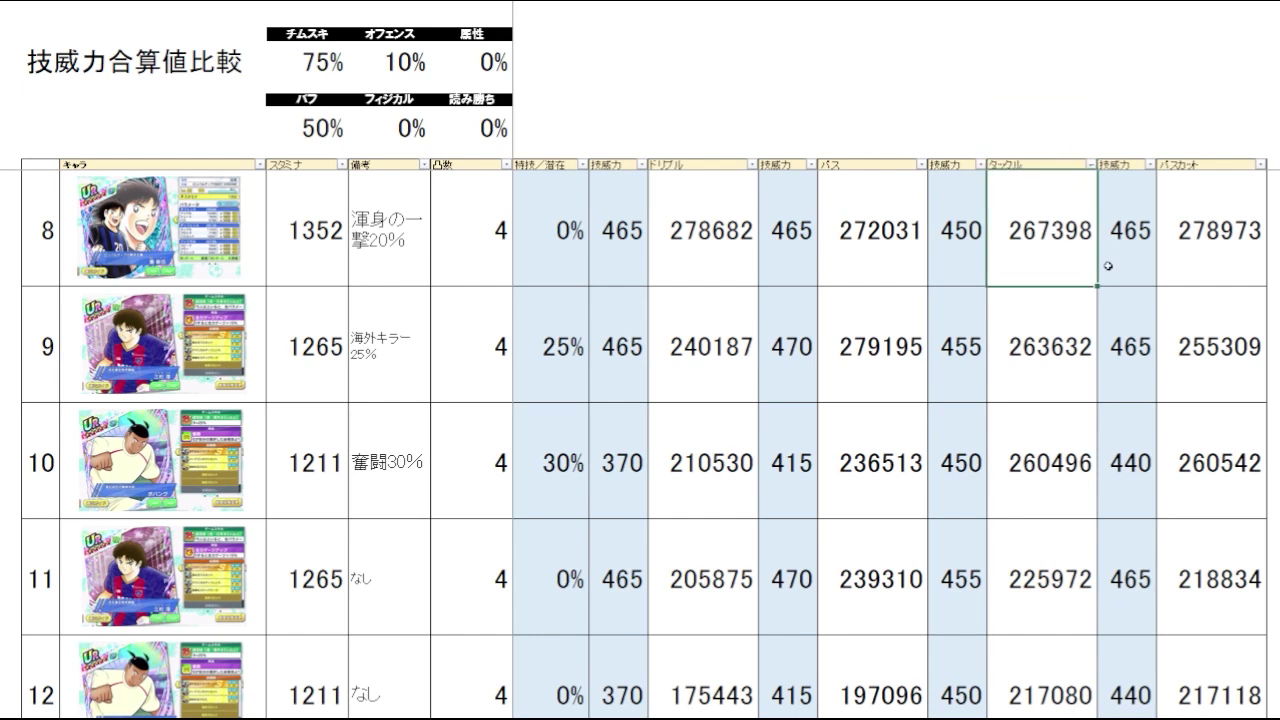
key(Down)
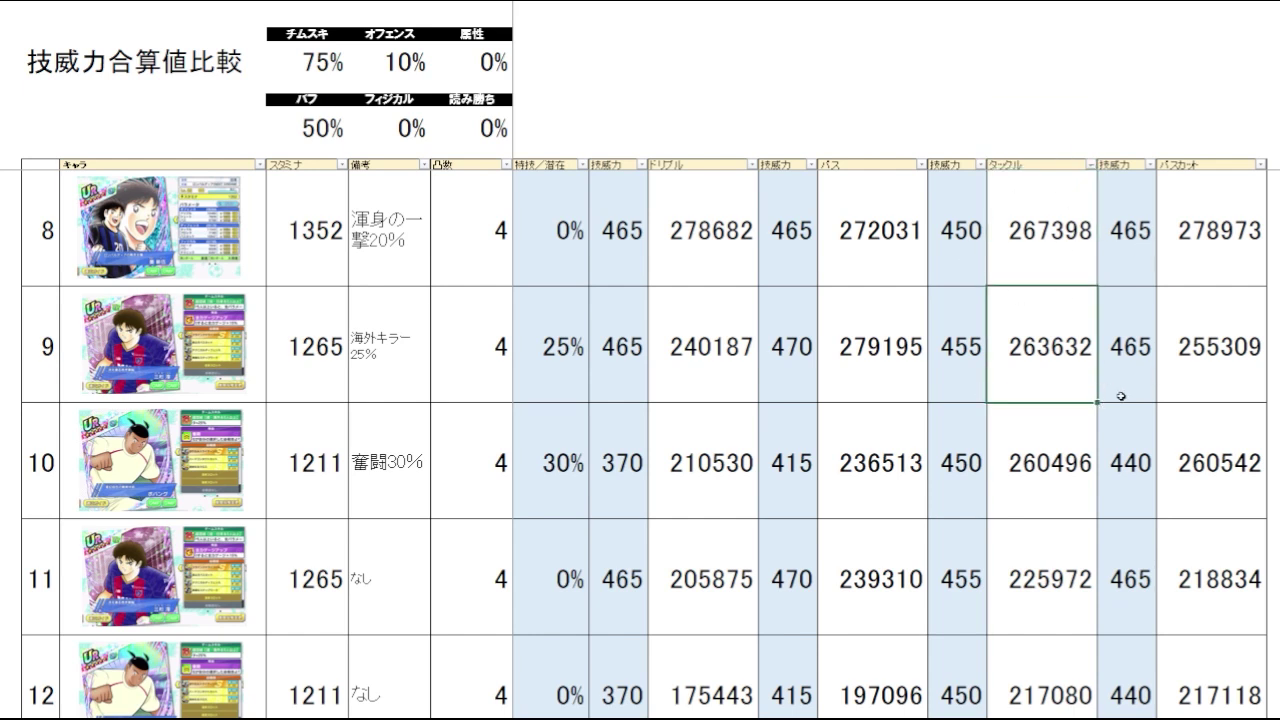
key(Down)
key(Down)
key(Up)
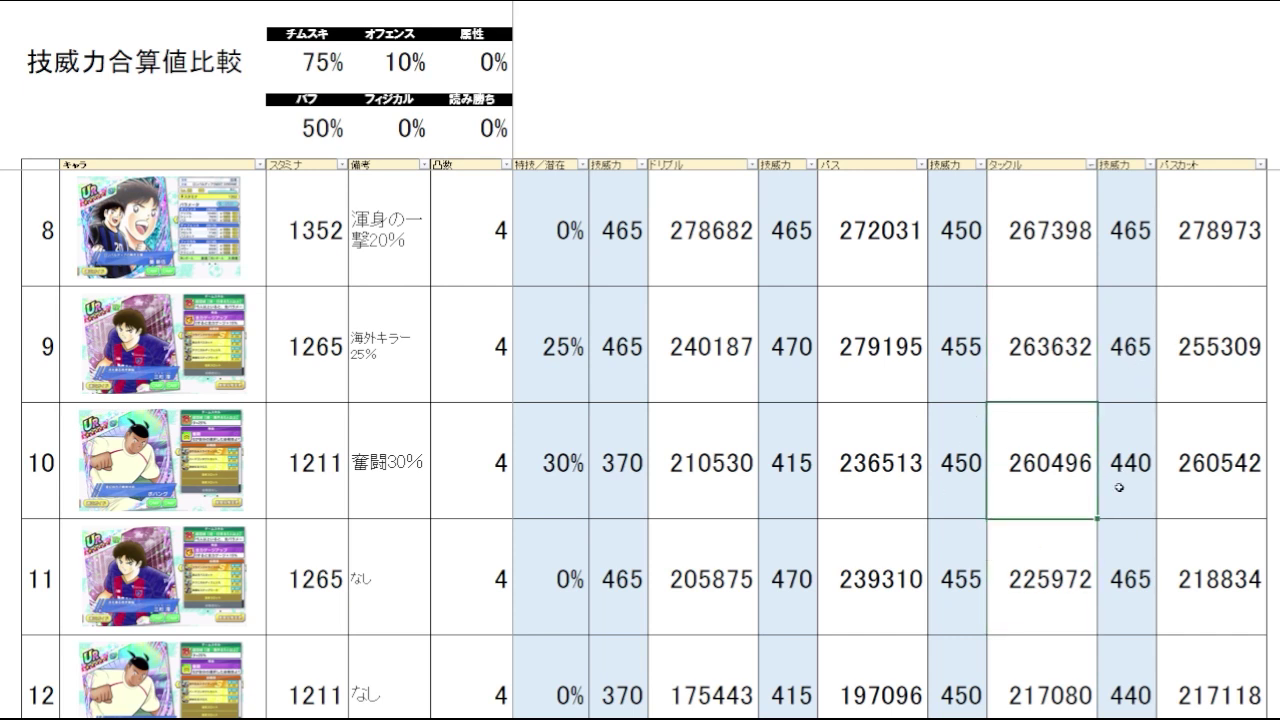
drag(1064, 232, 1034, 457)
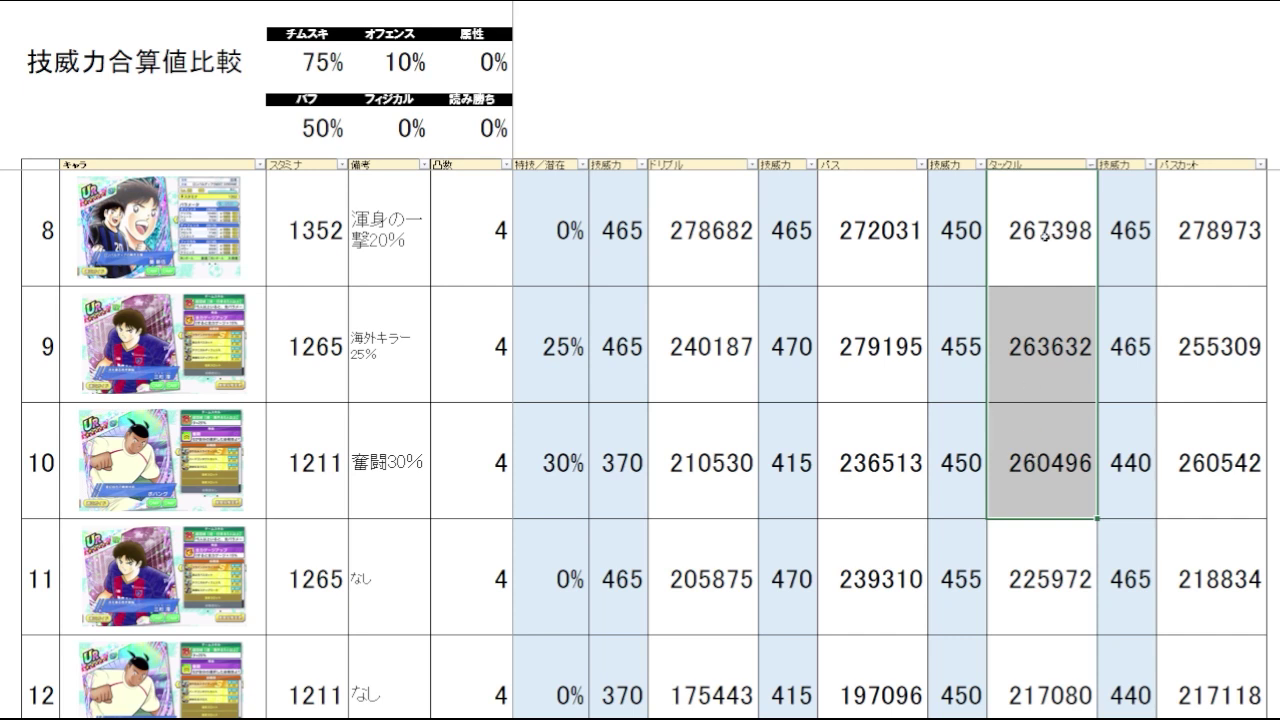
drag(1049, 254, 1048, 466)
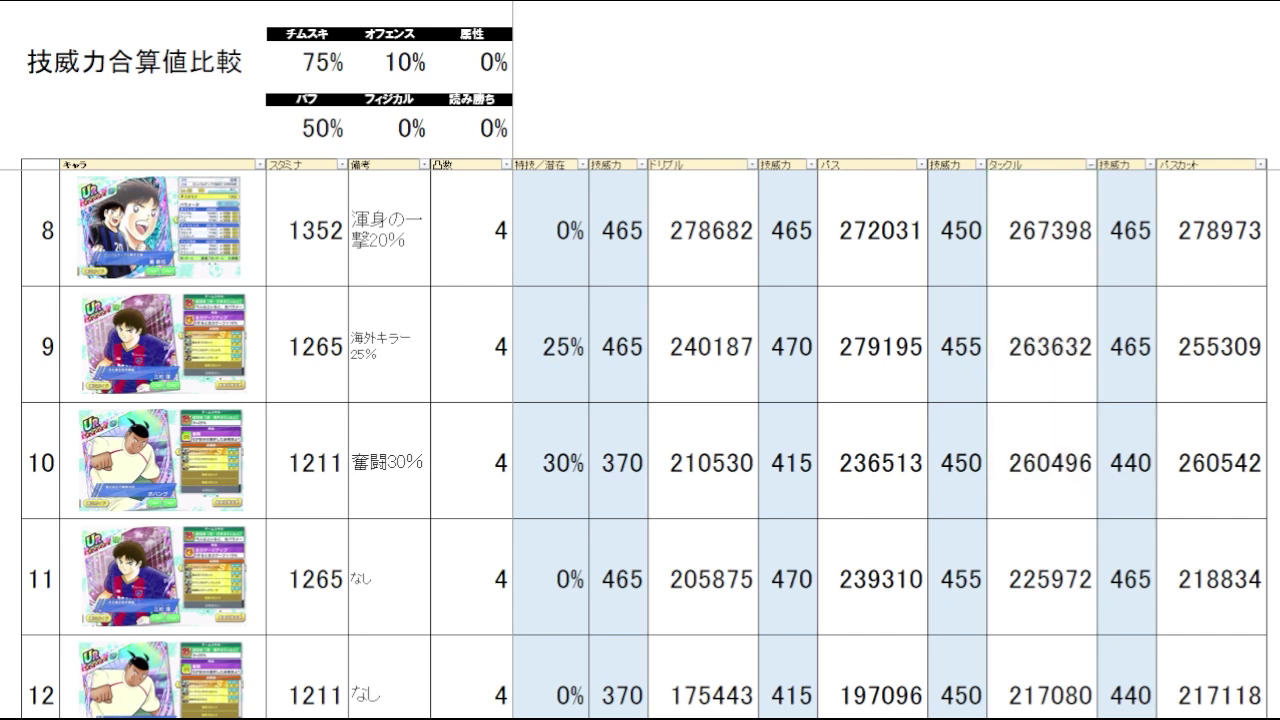
Sort the comparison table by パスカット total in descending order and check the rank 8 card's total.
click(1243, 110)
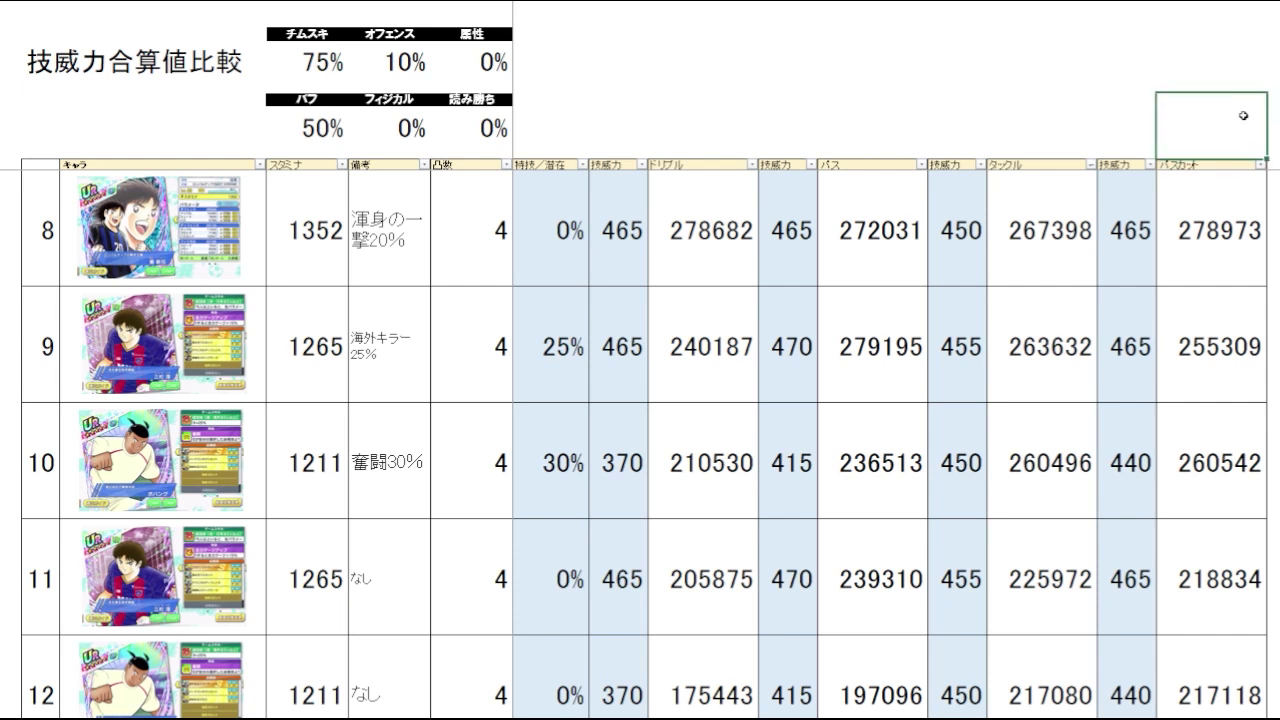
click(1259, 166)
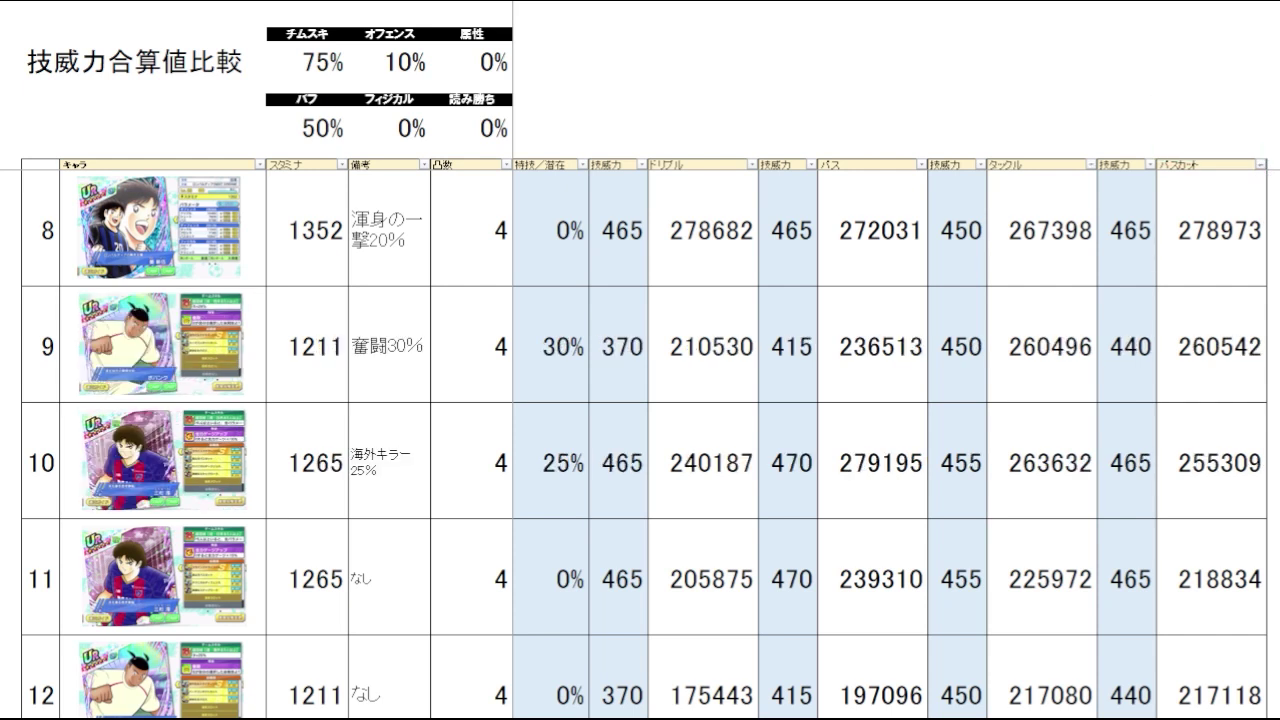
click(1236, 270)
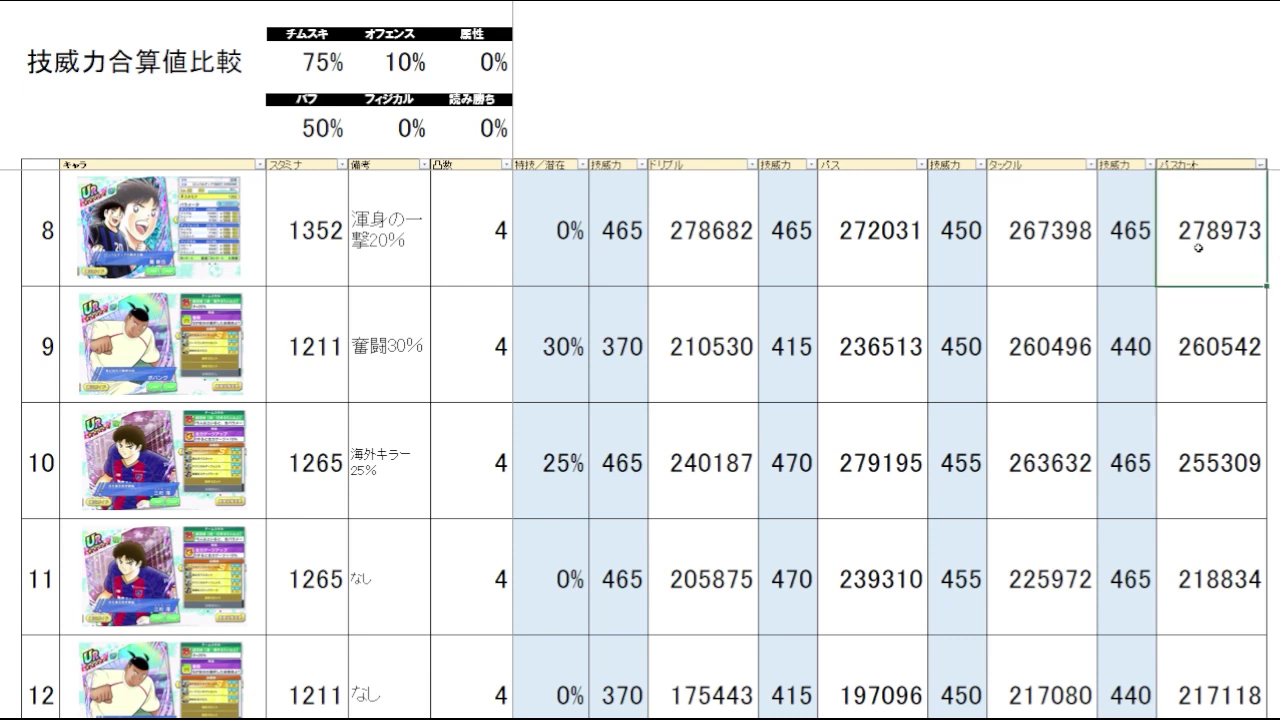
Compare the パスカット totals of the 奮闘30% and 海外キラー25% cards, along with the タックル totals of ranks 8 to 10.
click(1238, 377)
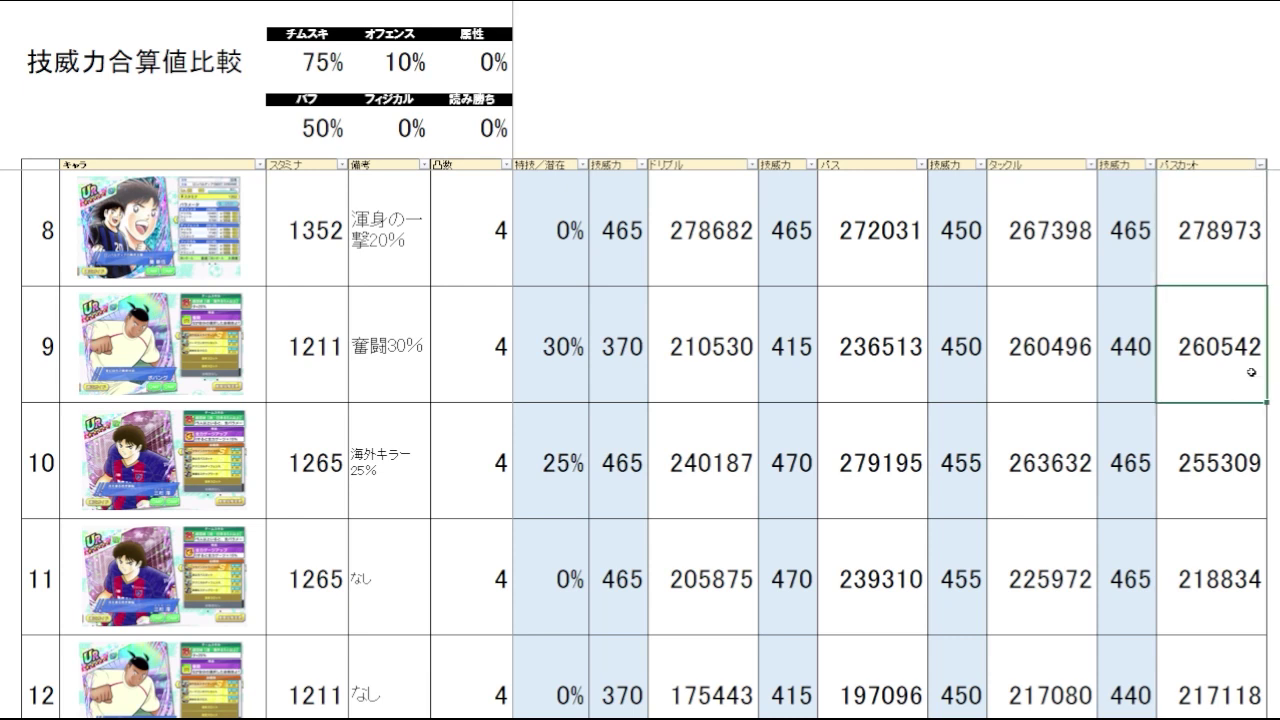
click(384, 385)
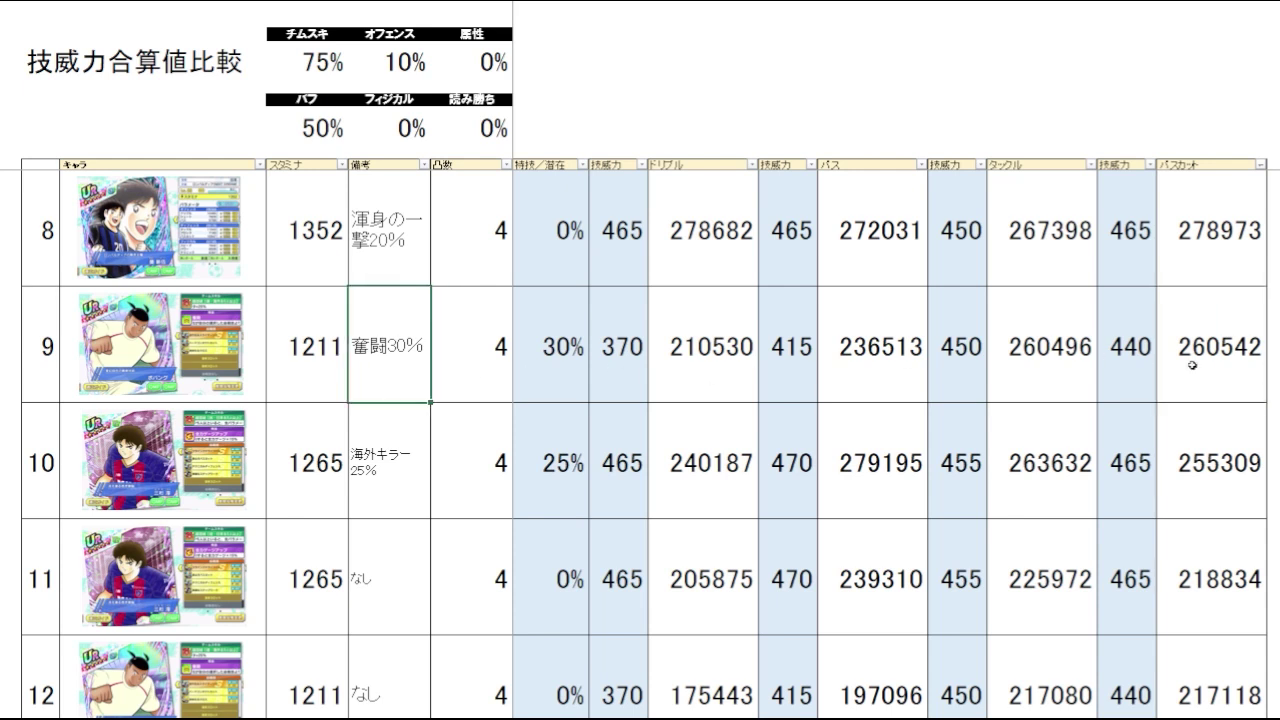
click(1196, 368)
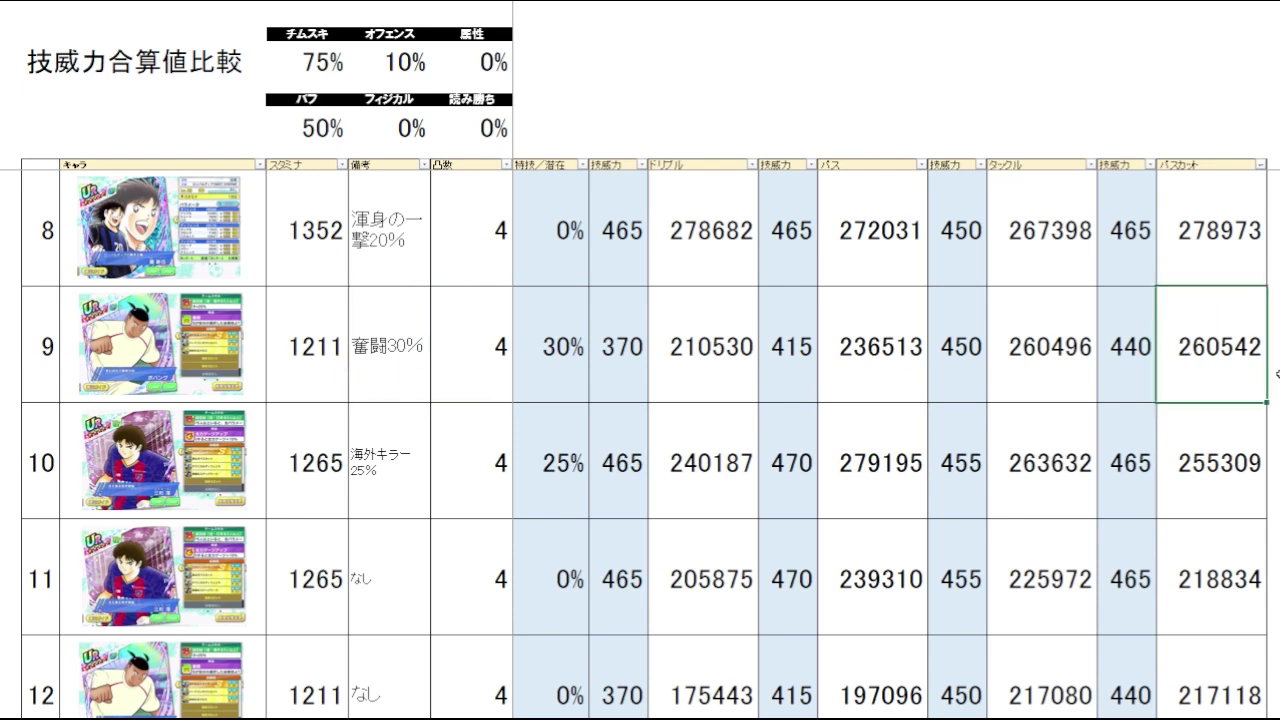
click(1239, 489)
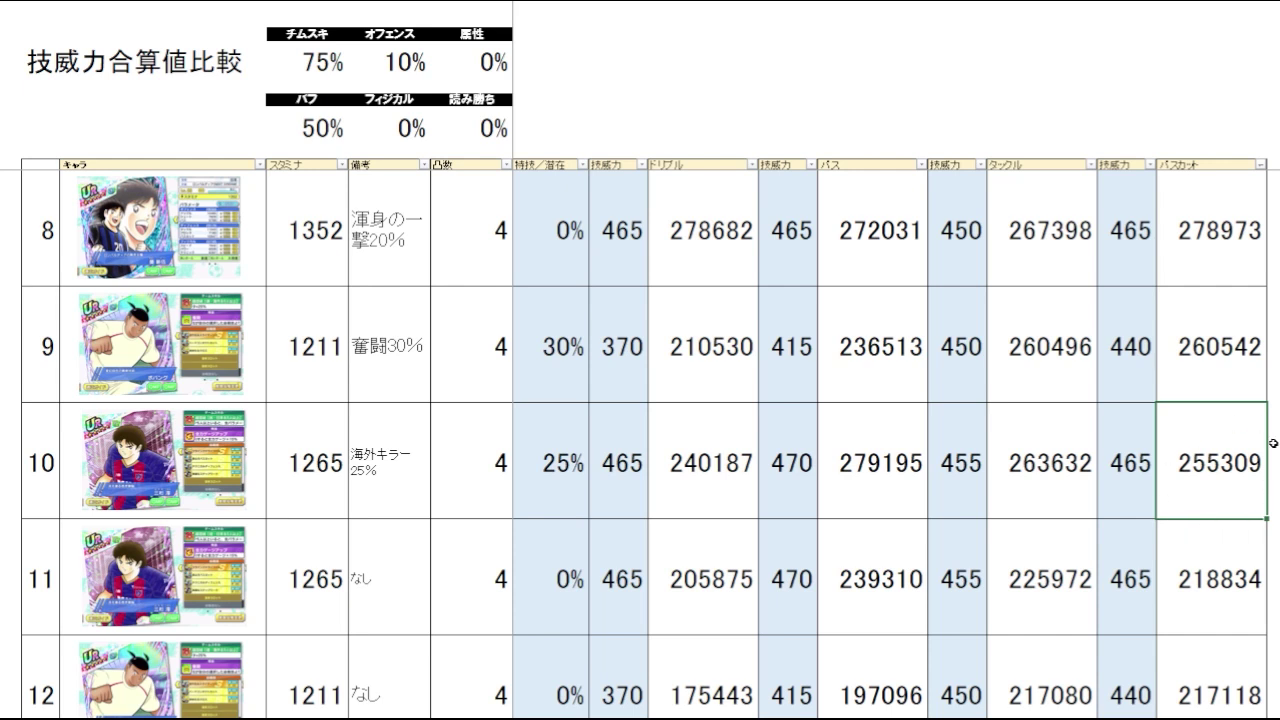
click(1232, 378)
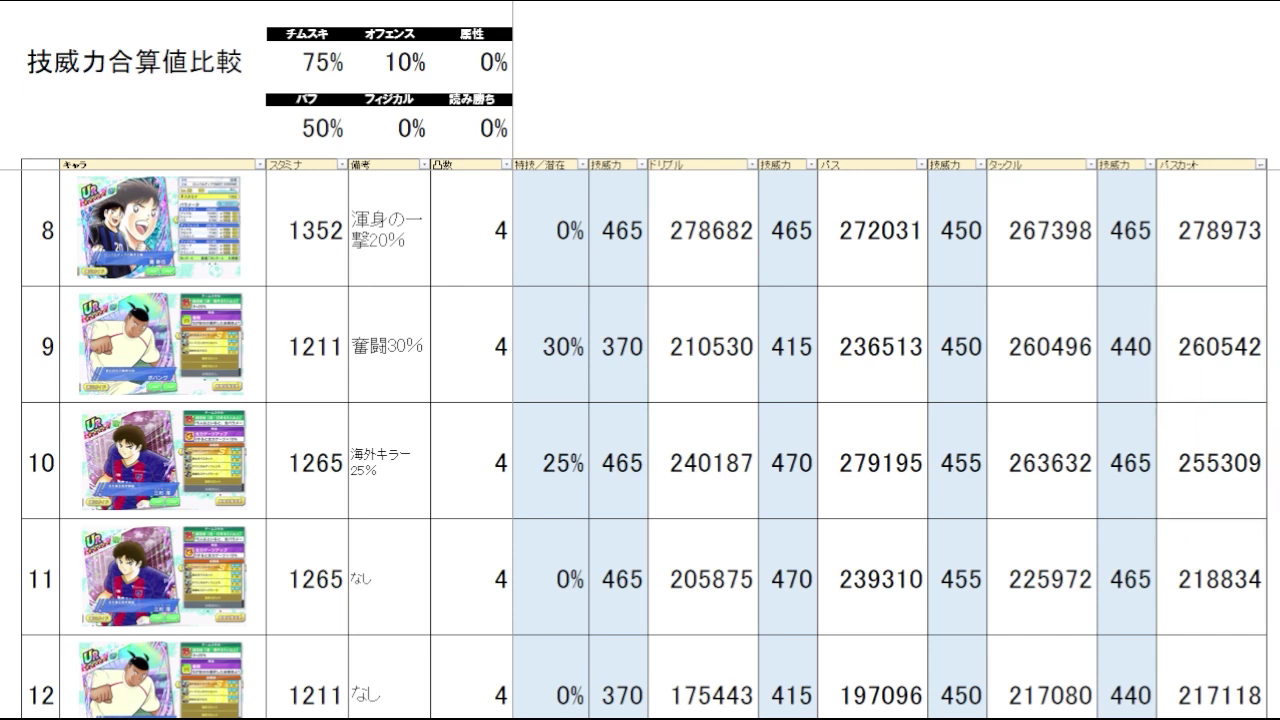
drag(1225, 264, 1033, 423)
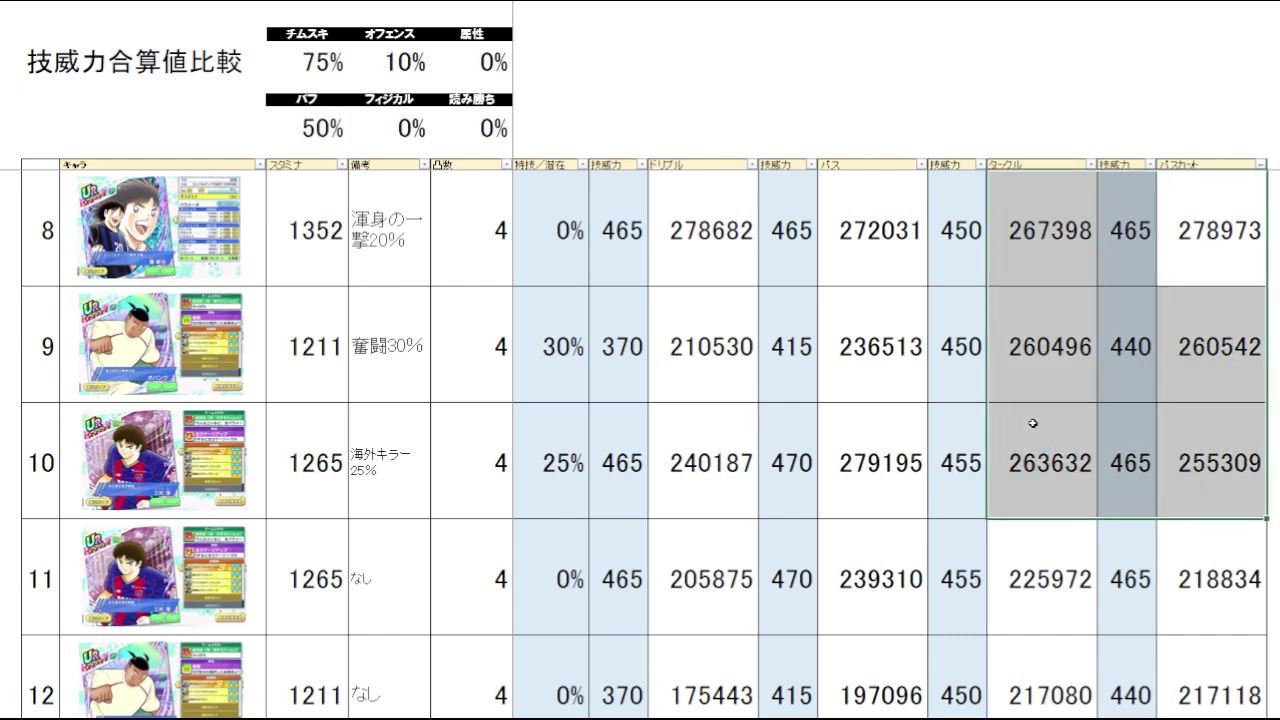
drag(1051, 258, 1200, 445)
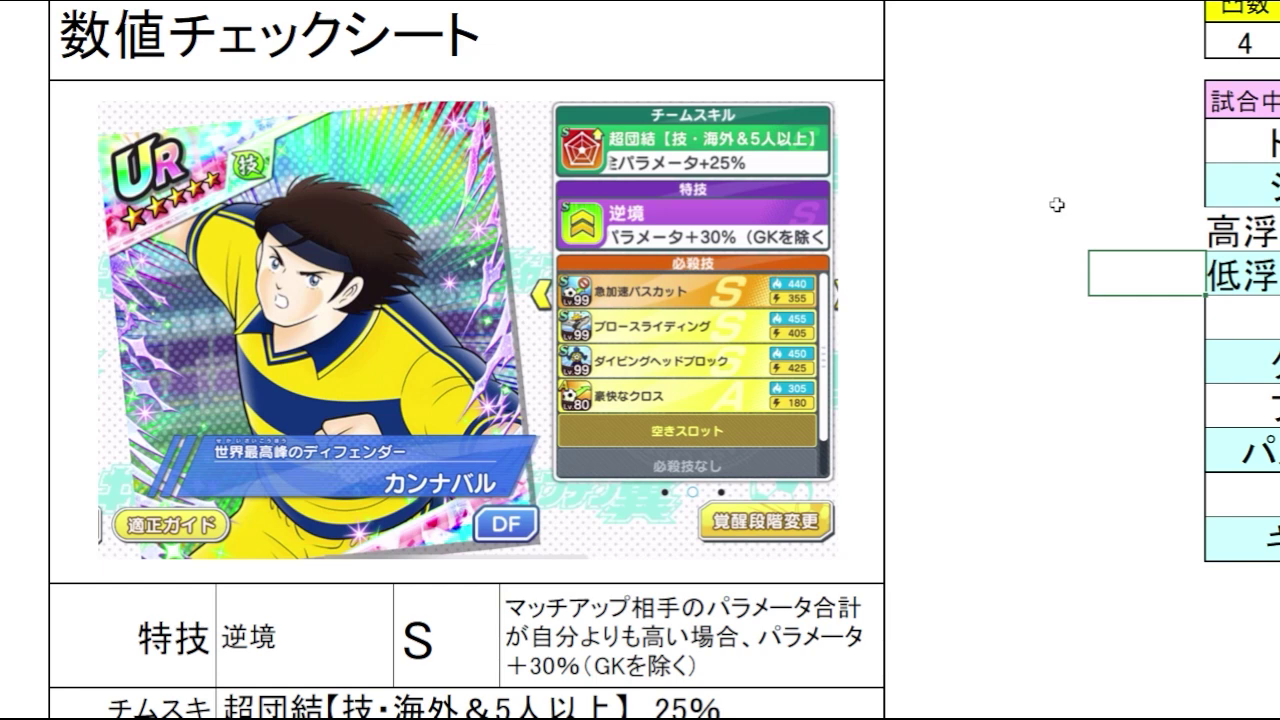
click(999, 396)
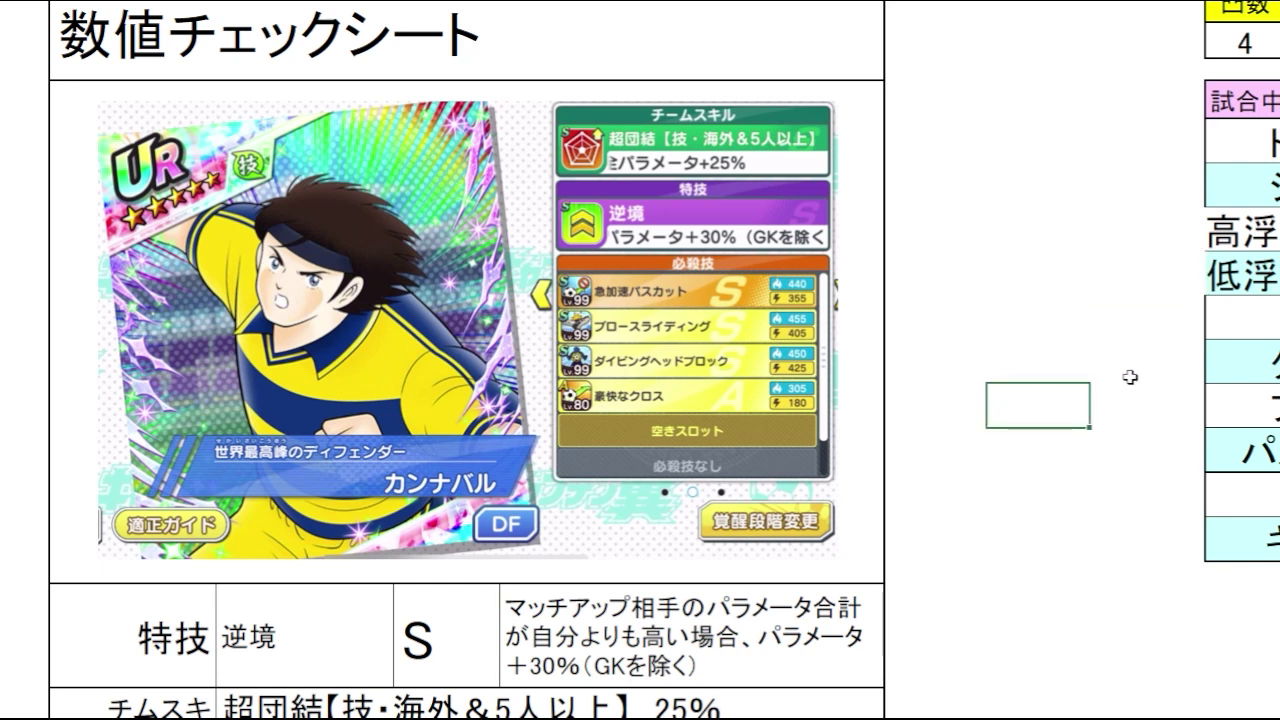
click(1123, 396)
click(949, 412)
click(1040, 403)
click(1036, 374)
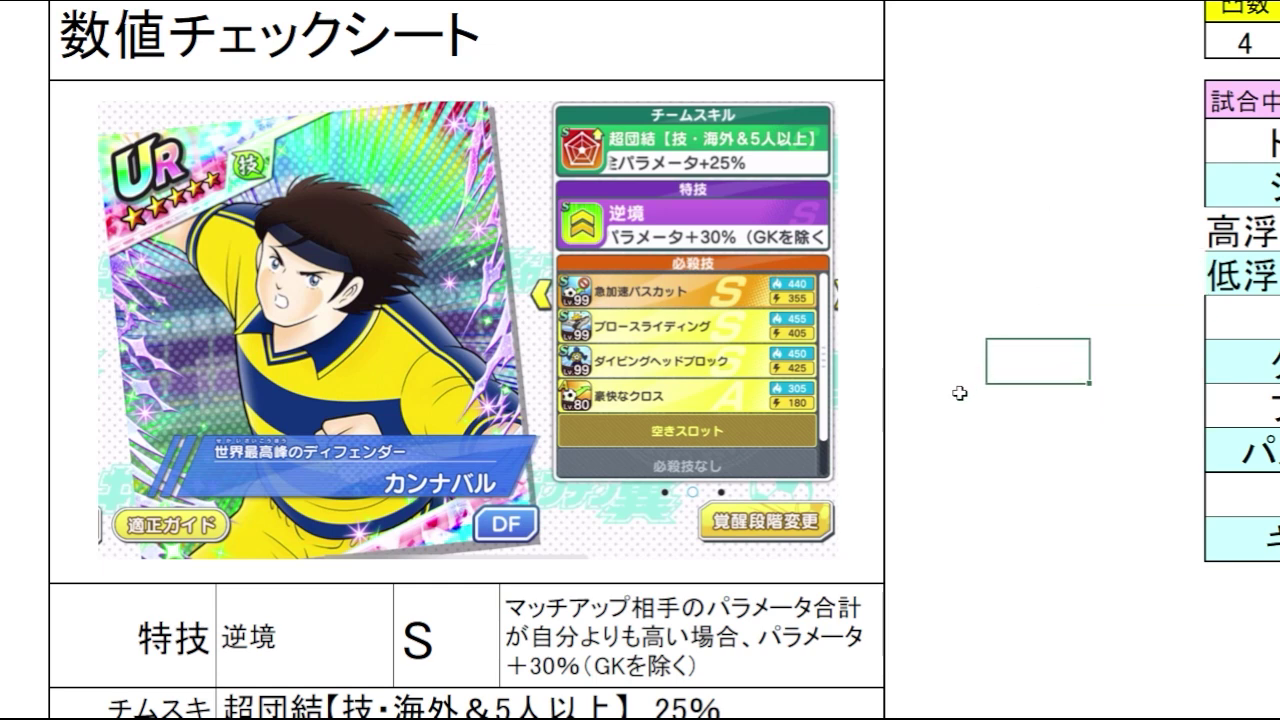
click(958, 410)
click(1048, 411)
click(1063, 462)
click(1051, 414)
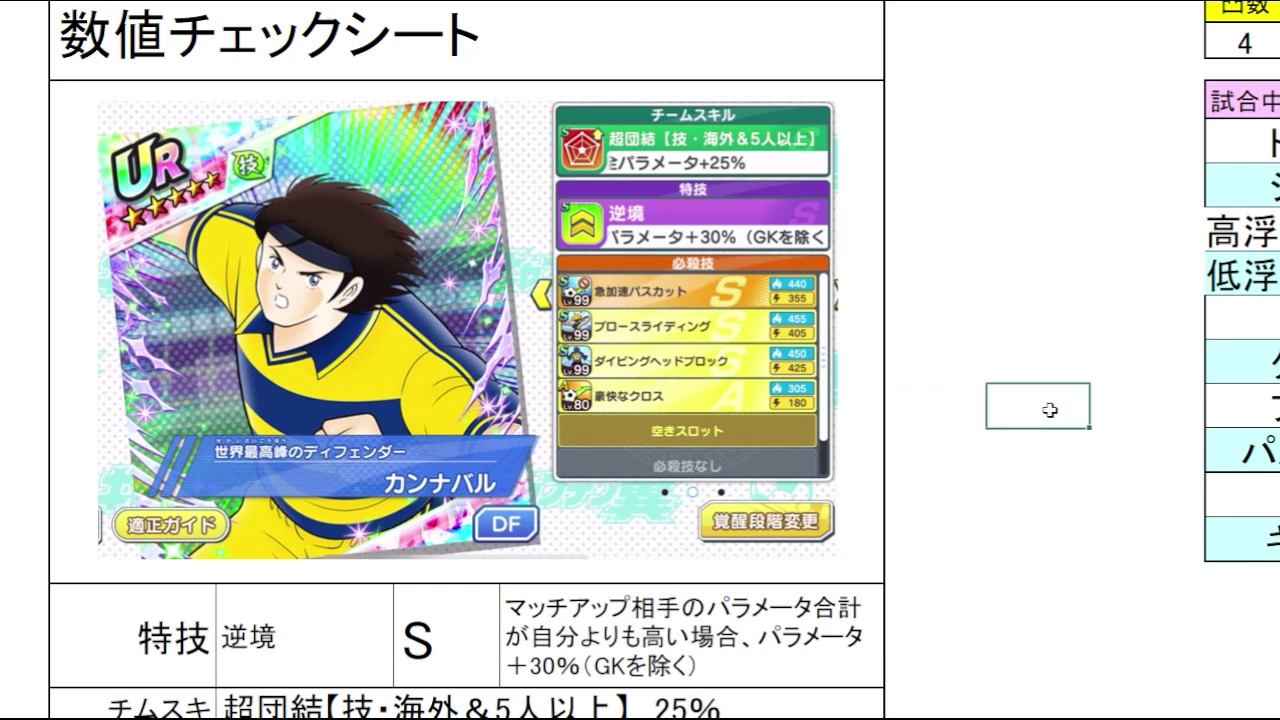
click(1074, 448)
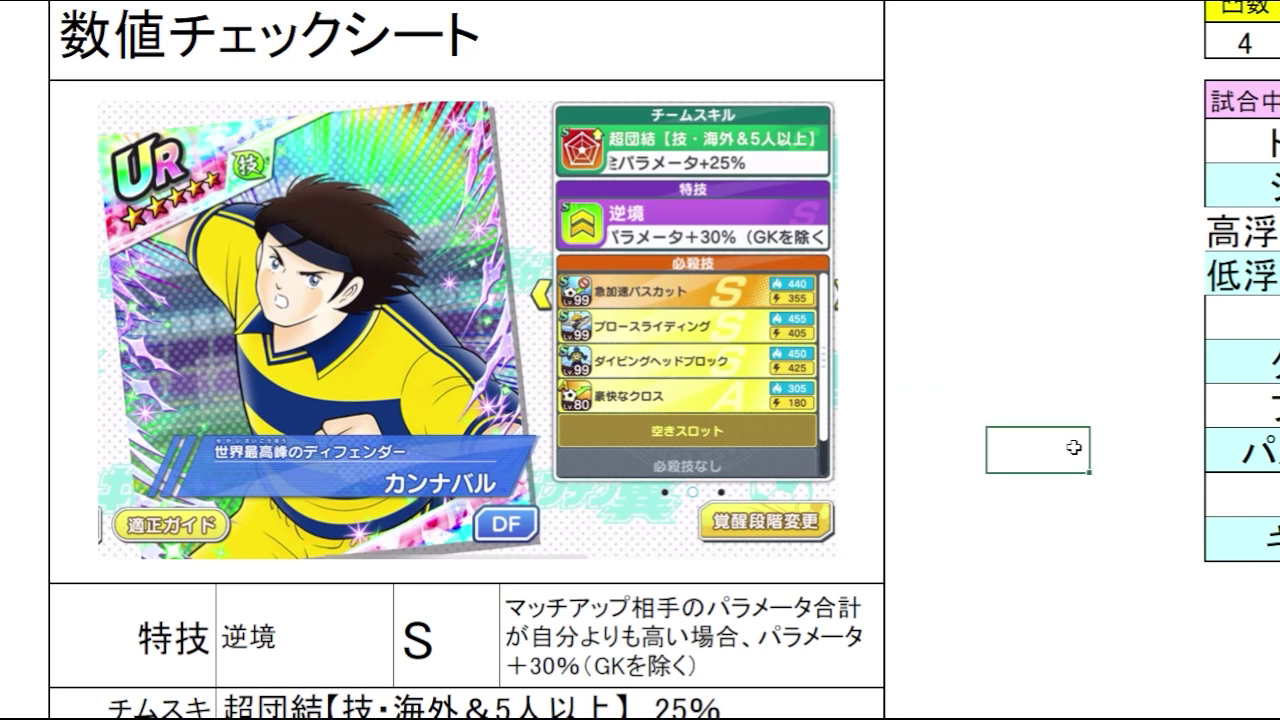